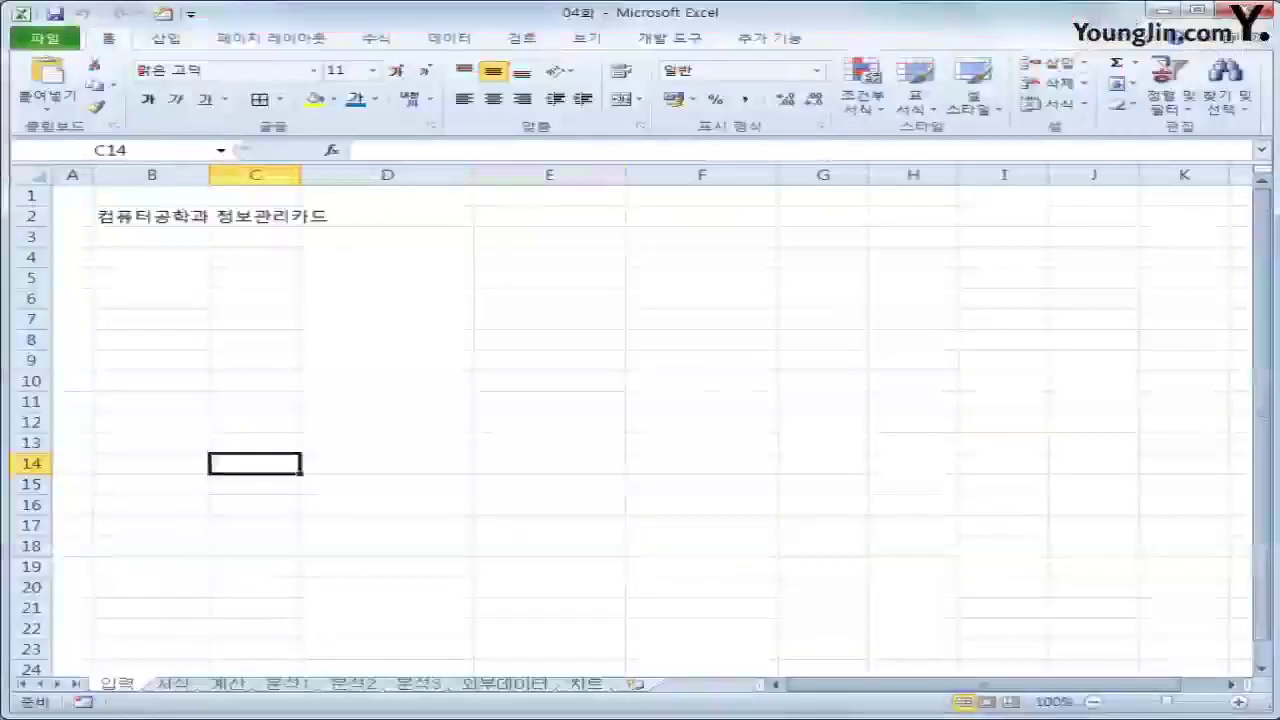
# Check the 차트 and 입력 sheets of the workbook and open the 서식 sheet
pyautogui.click(584, 685)
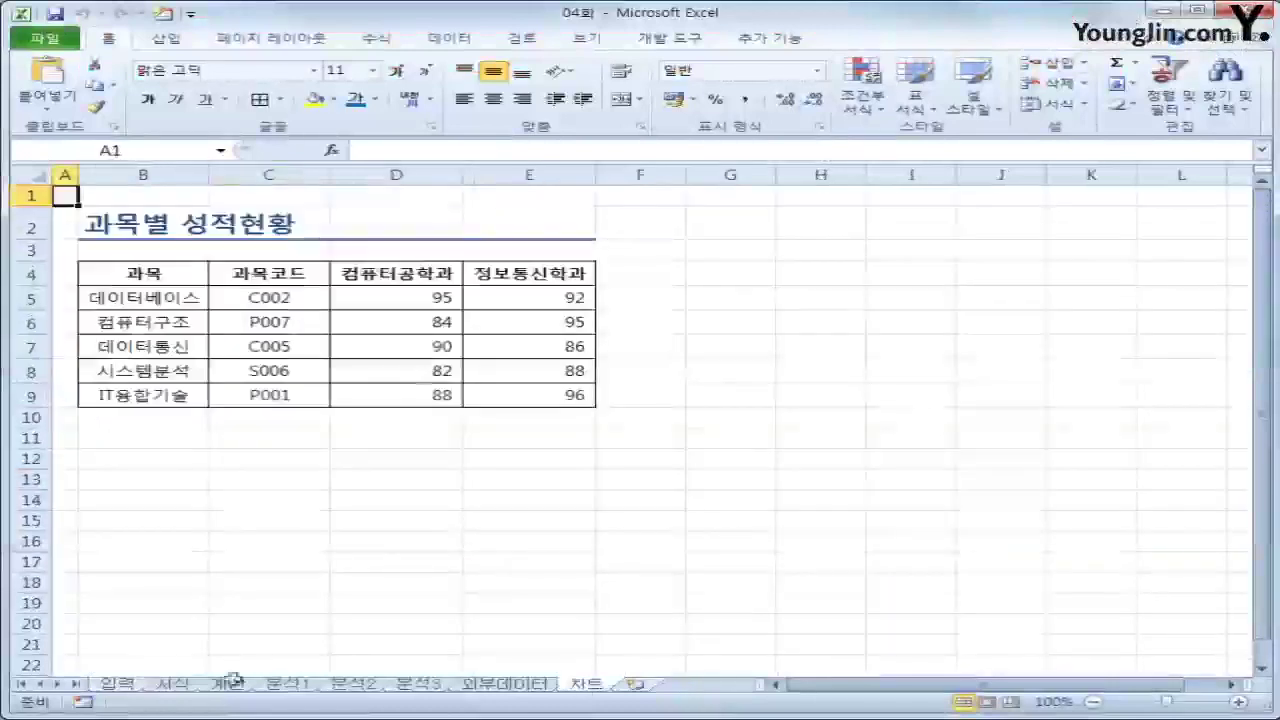
pyautogui.click(117, 684)
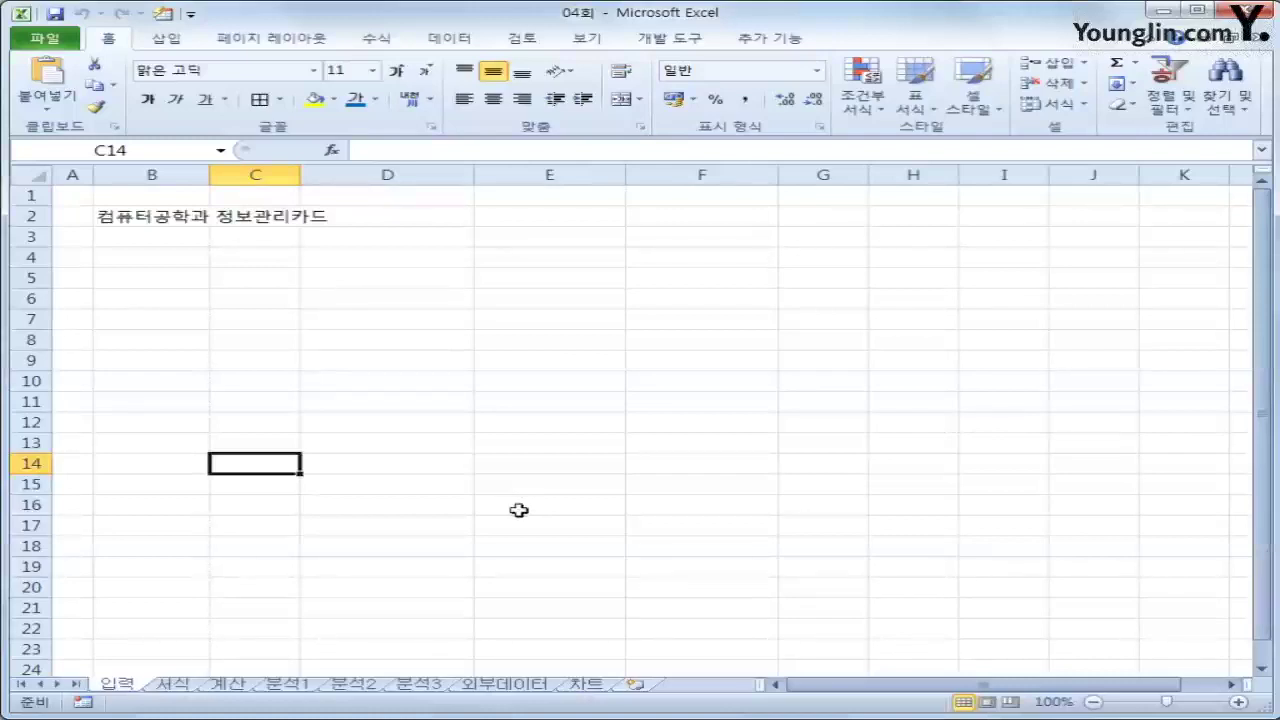
pyautogui.click(193, 688)
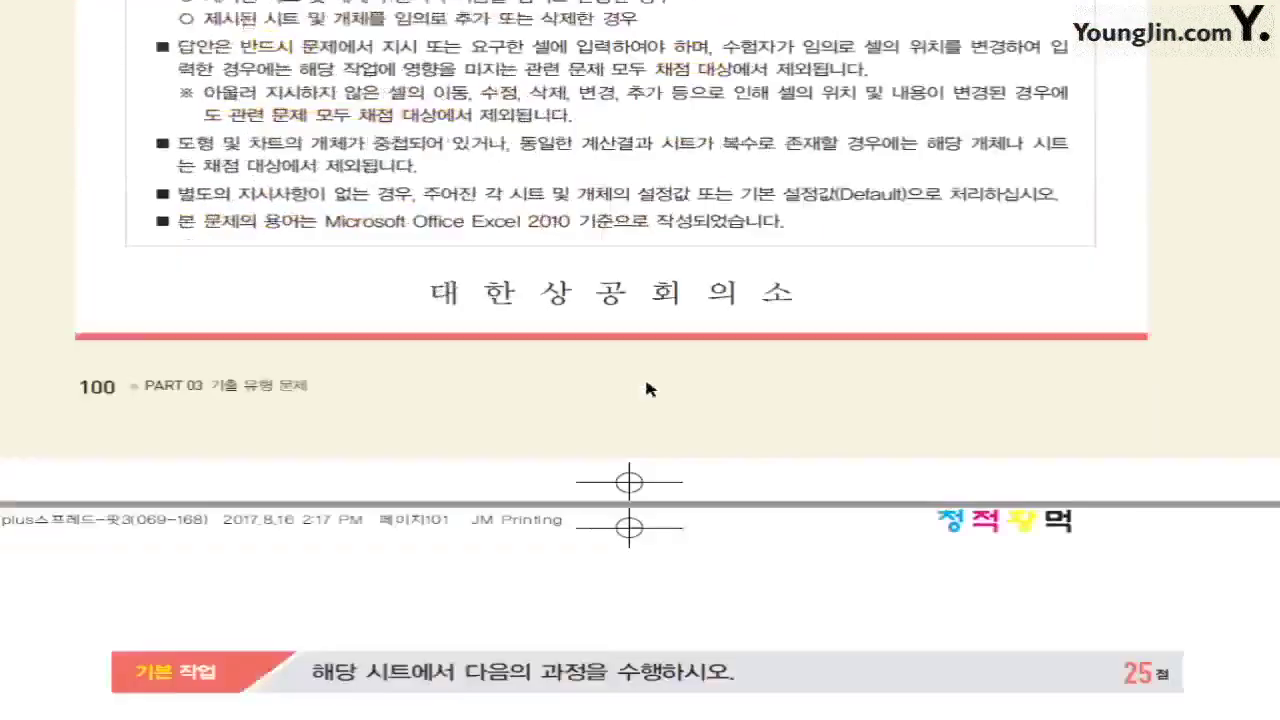
# Switch to the exam document and read the formatting instructions of task 2 for the 서식 sheet
pyautogui.scroll(-5, 645, 388)
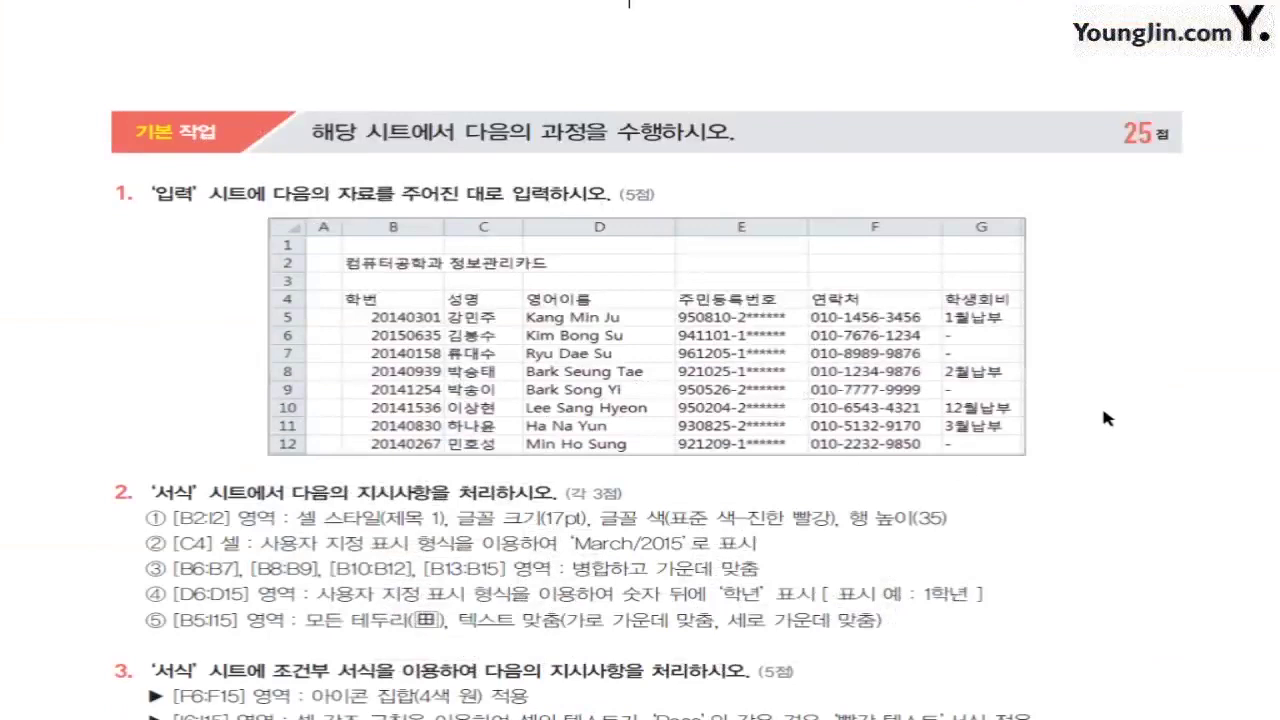
pyautogui.scroll(-1, 1105, 420)
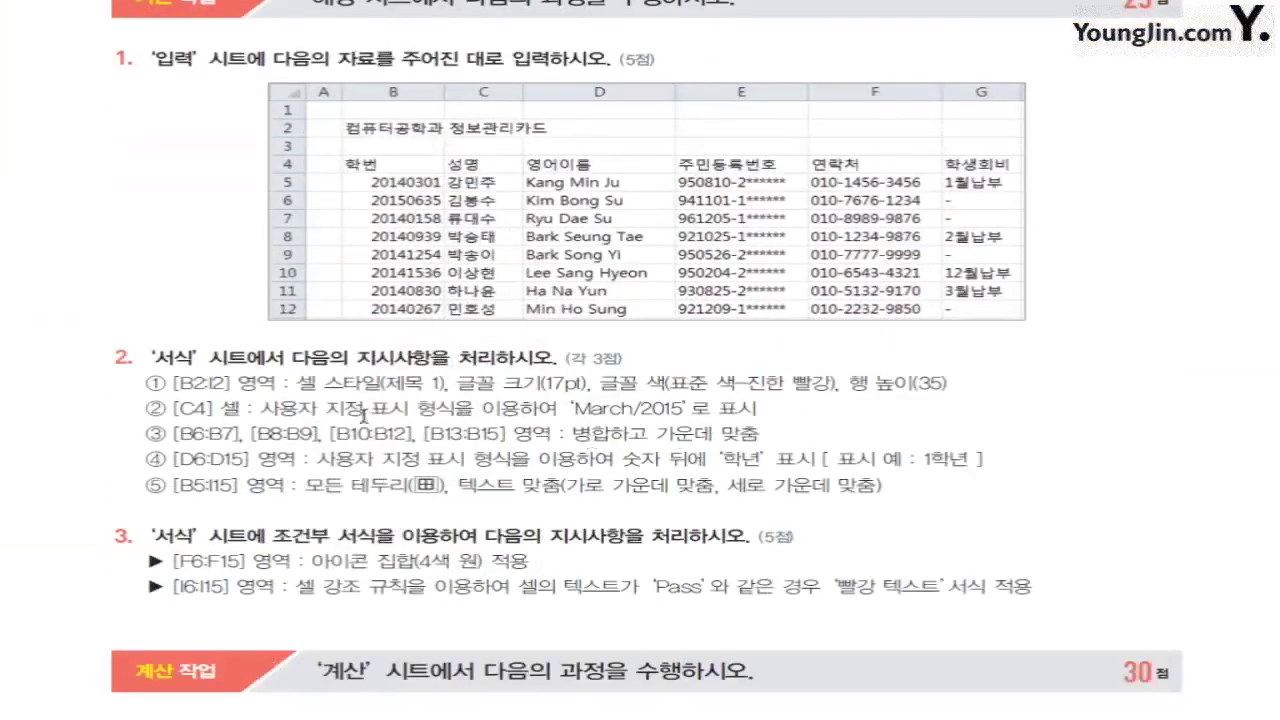
pyautogui.moveTo(297, 384); pyautogui.dragTo(967, 396)
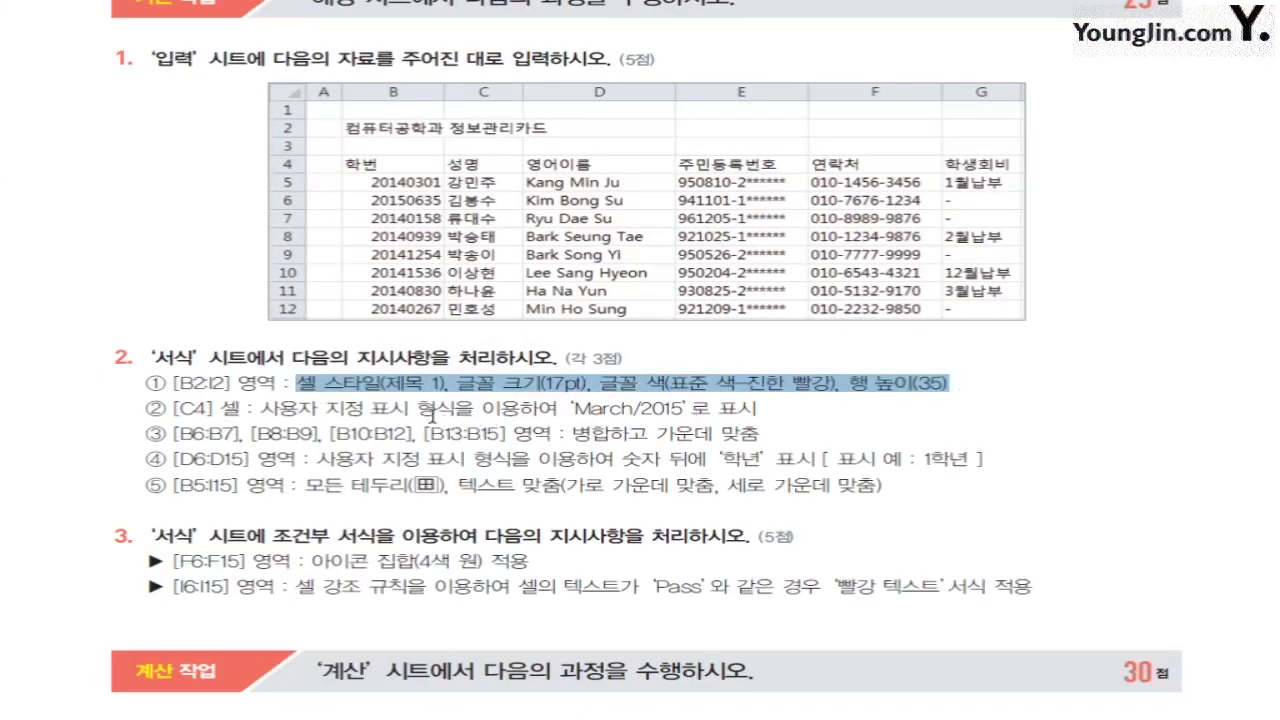
pyautogui.moveTo(345, 408); pyautogui.dragTo(757, 416)
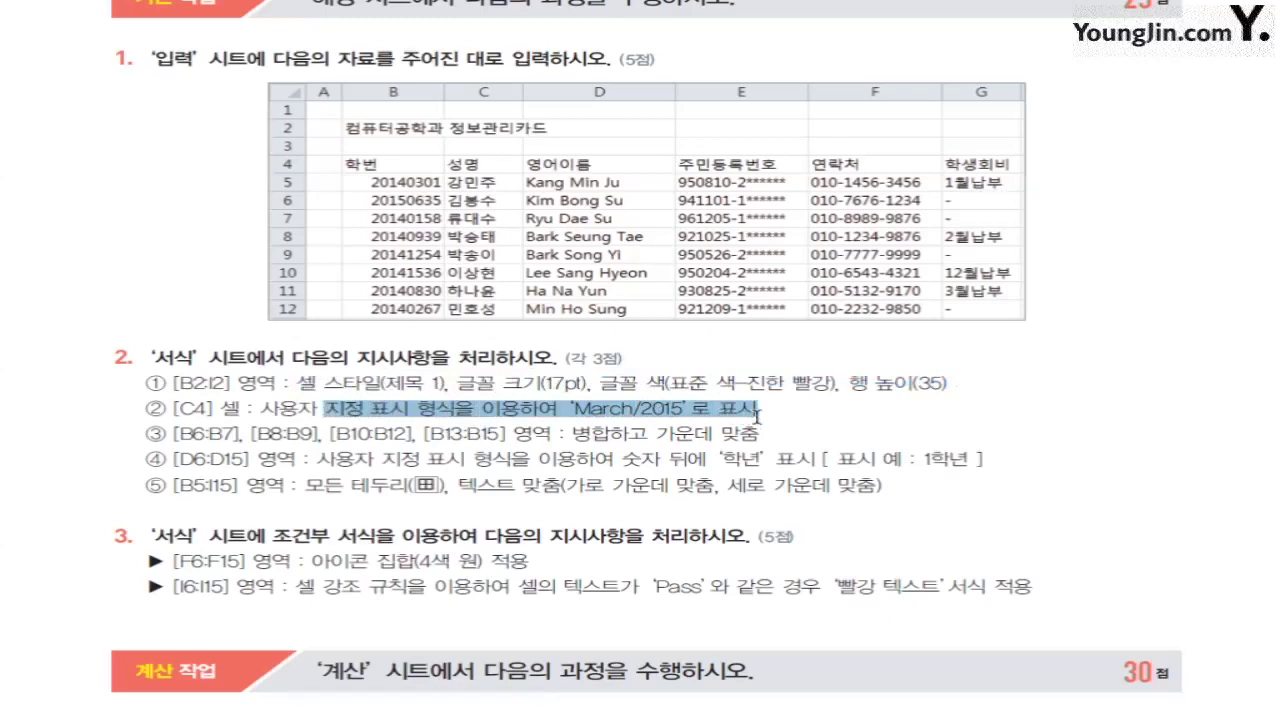
pyautogui.moveTo(564, 433); pyautogui.dragTo(818, 454)
pyautogui.moveTo(292, 485); pyautogui.dragTo(878, 485)
pyautogui.click(928, 481)
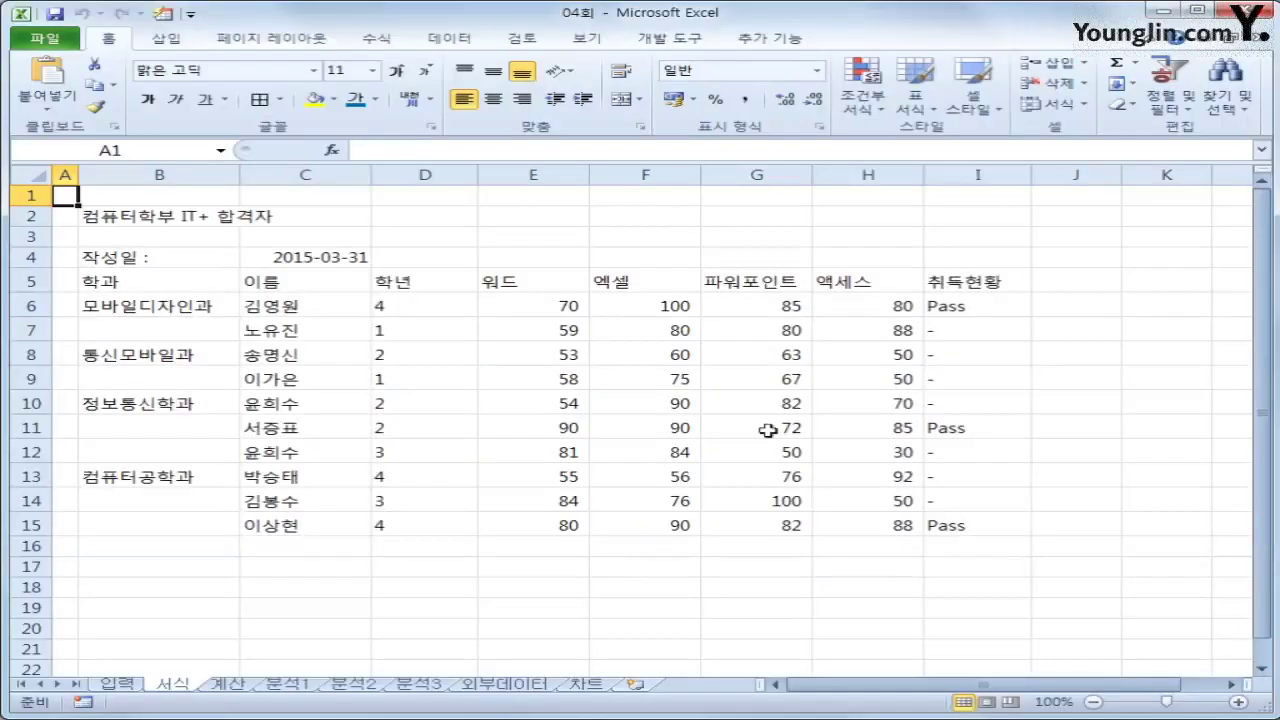
# Apply the 제목 1 cell style to the title range B2:I2
pyautogui.moveTo(193, 218); pyautogui.dragTo(969, 220)
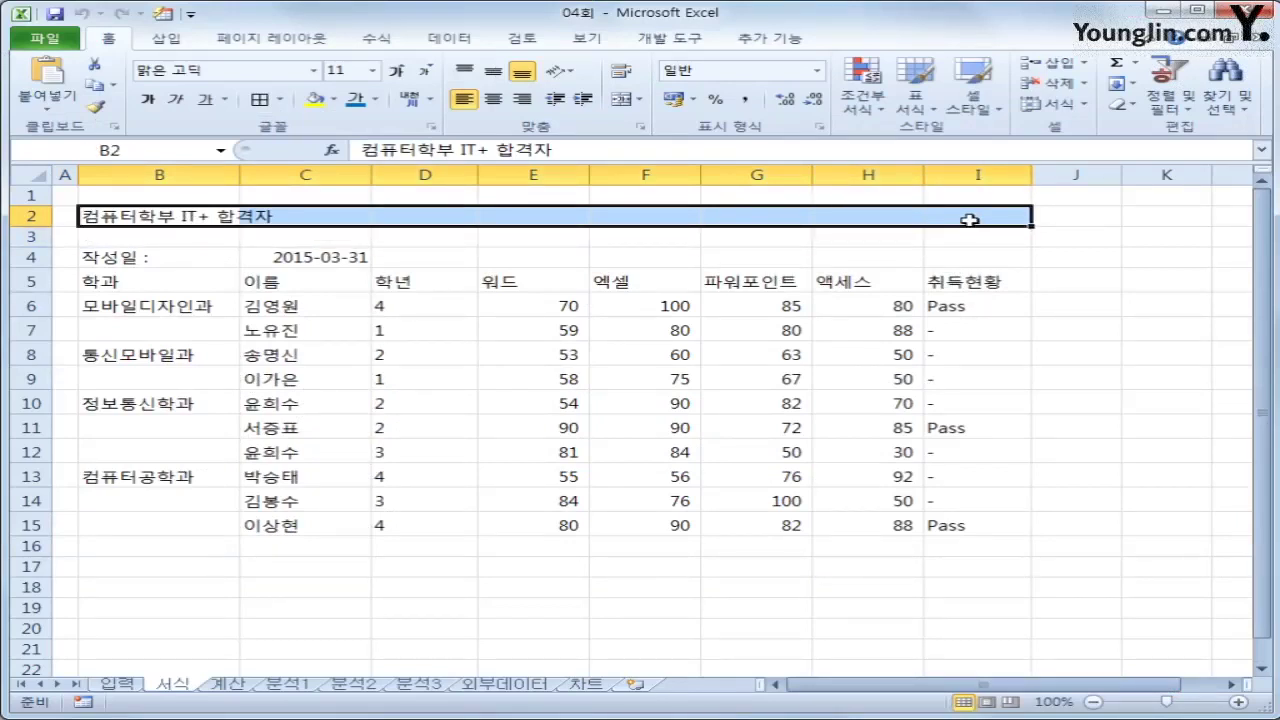
pyautogui.click(978, 108)
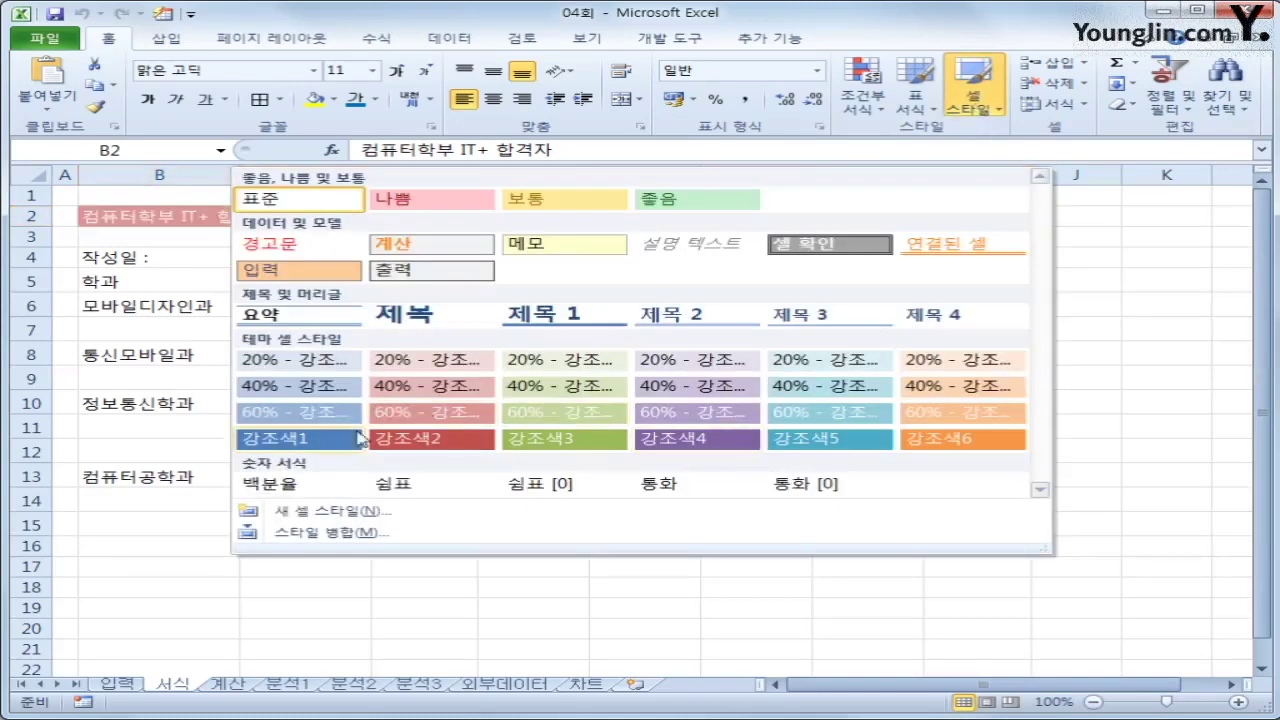
pyautogui.click(533, 312)
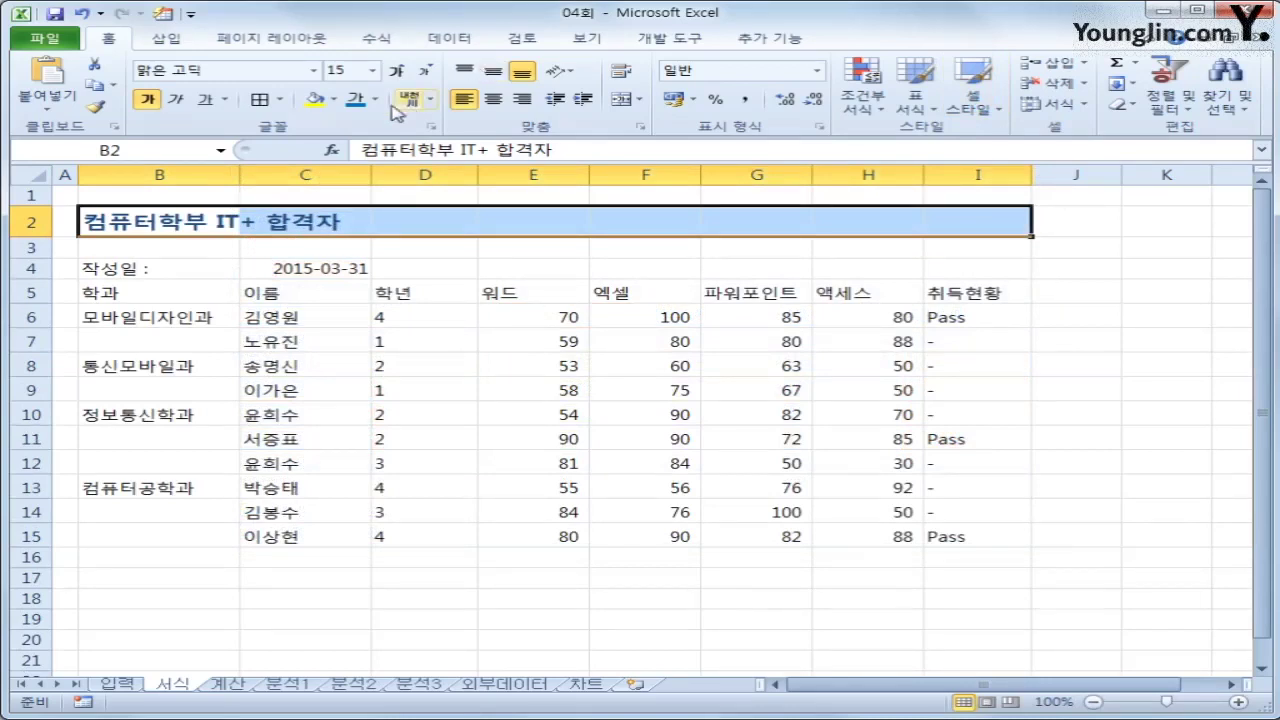
# Try font sizes 16 and 18 on the title range B2:I2
pyautogui.click(372, 72)
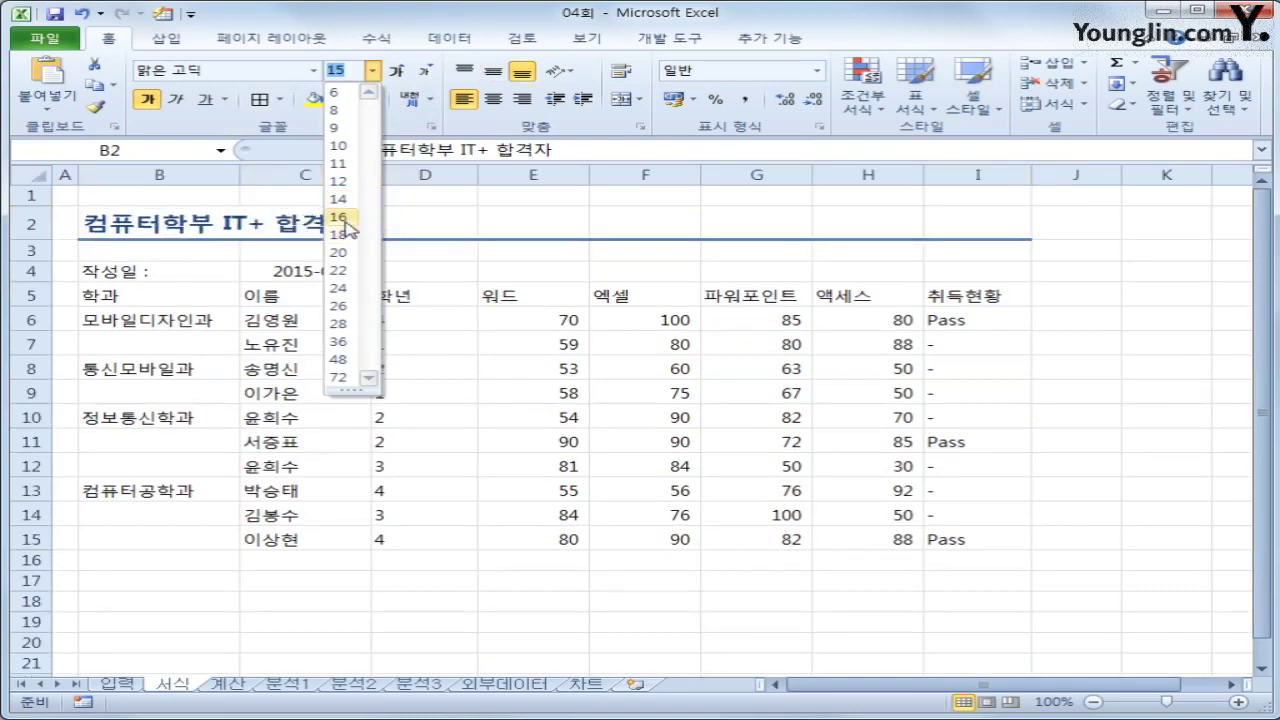
pyautogui.click(344, 218)
pyautogui.click(400, 70)
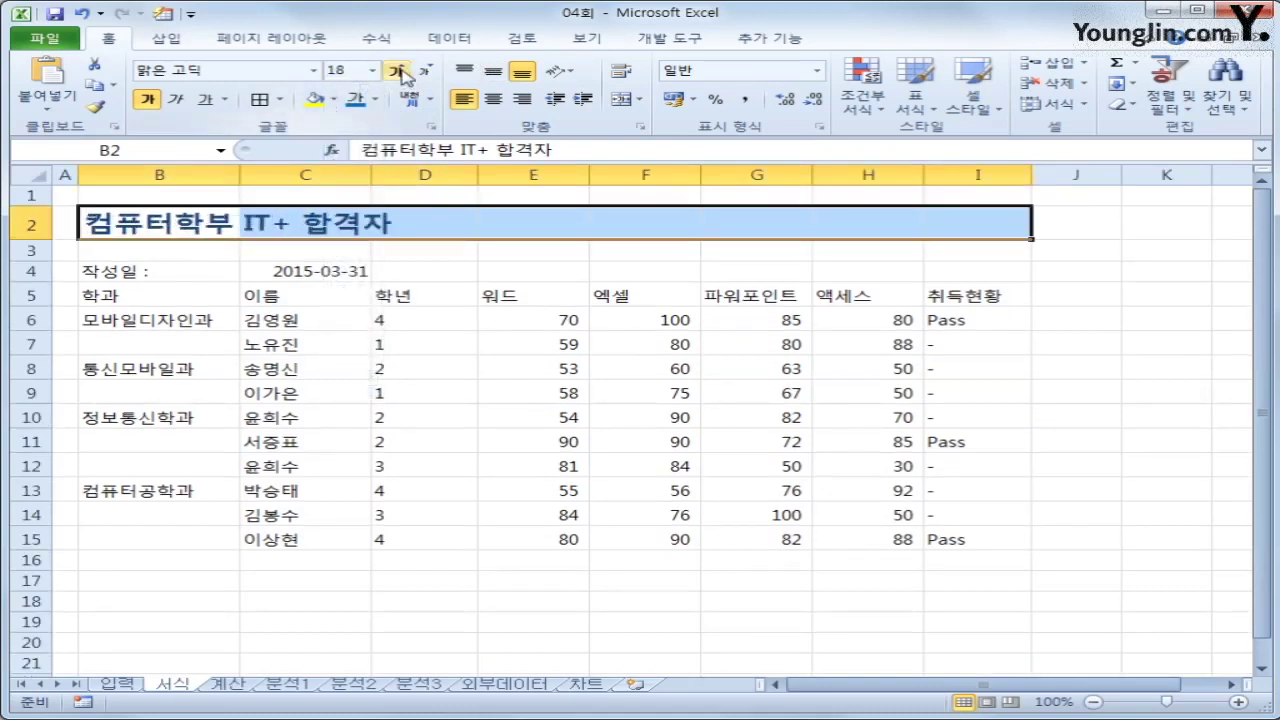
pyautogui.click(424, 70)
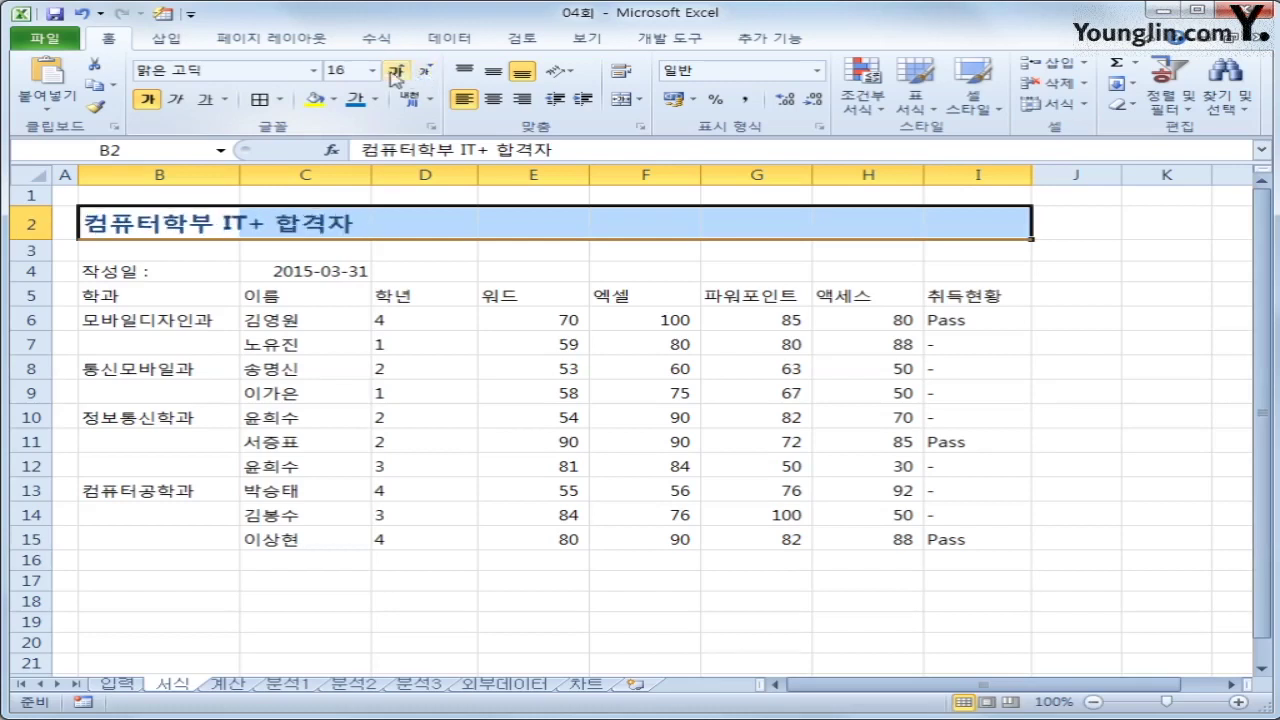
# Set the title range B2:I2 to font size 17 and the standard font colour 진한 빨강 (dark red)
pyautogui.click(358, 72)
pyautogui.write('17')
pyautogui.press('Return')
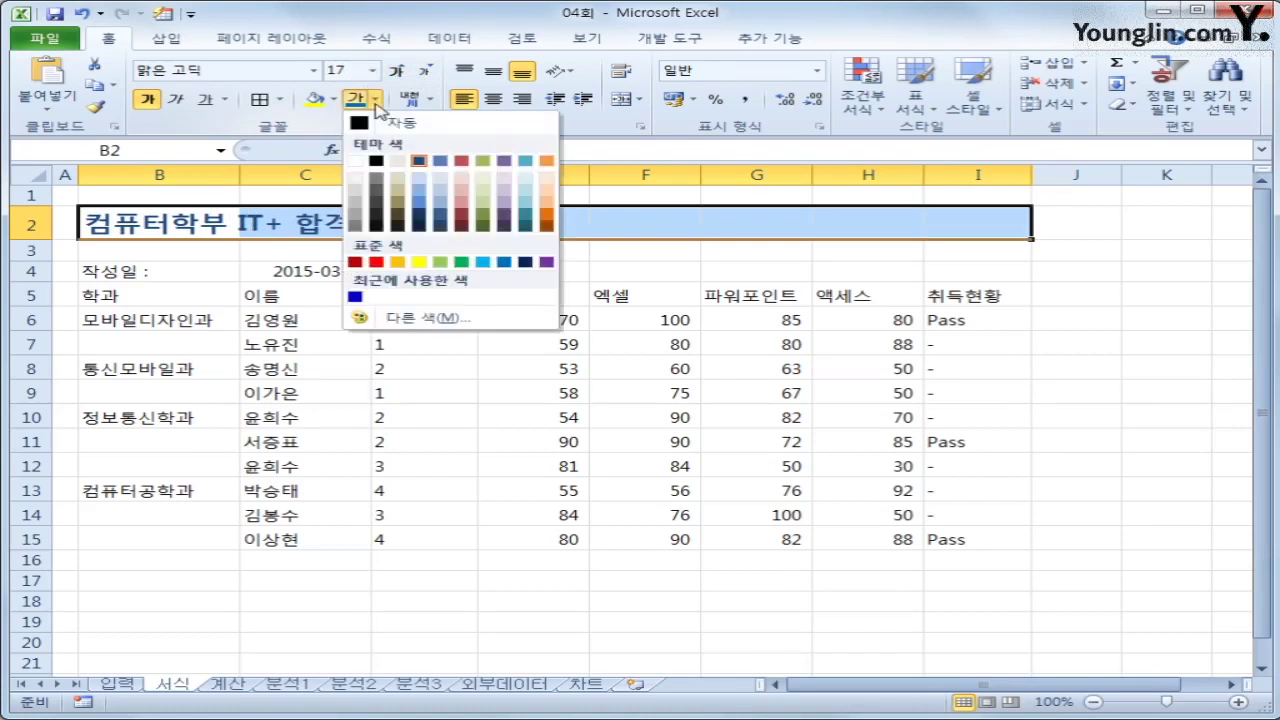
pyautogui.click(376, 100)
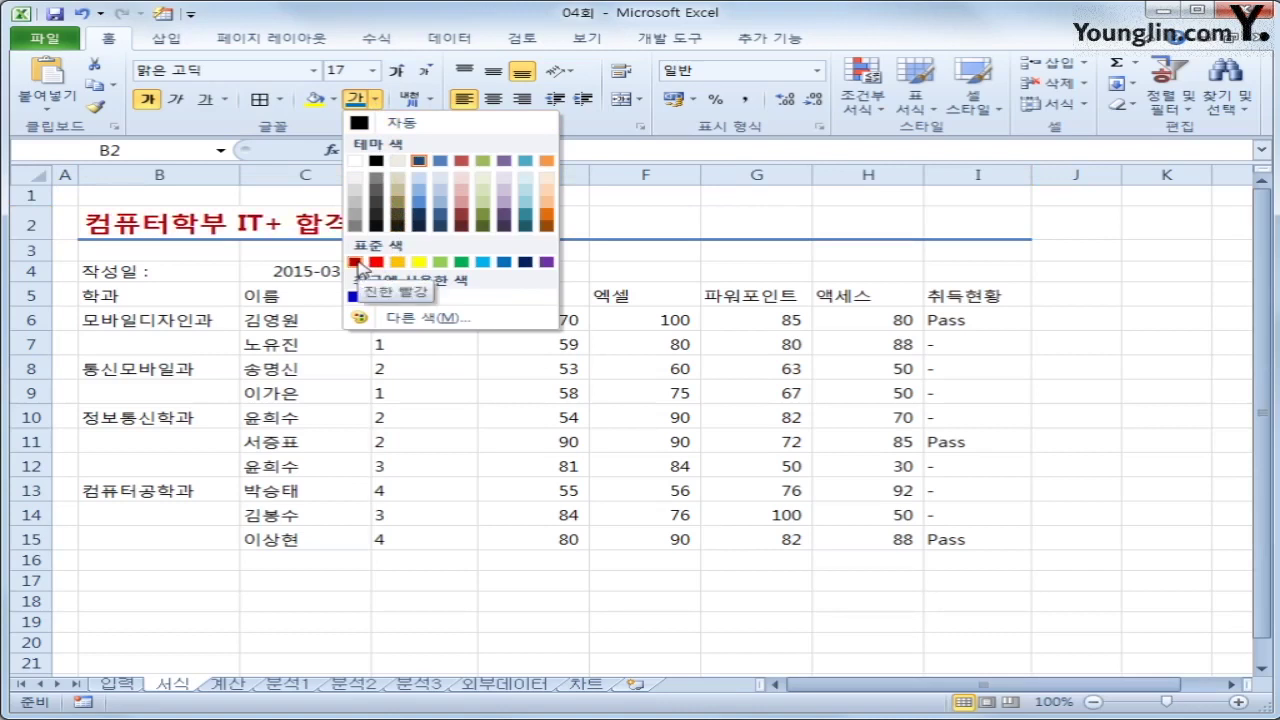
pyautogui.click(355, 262)
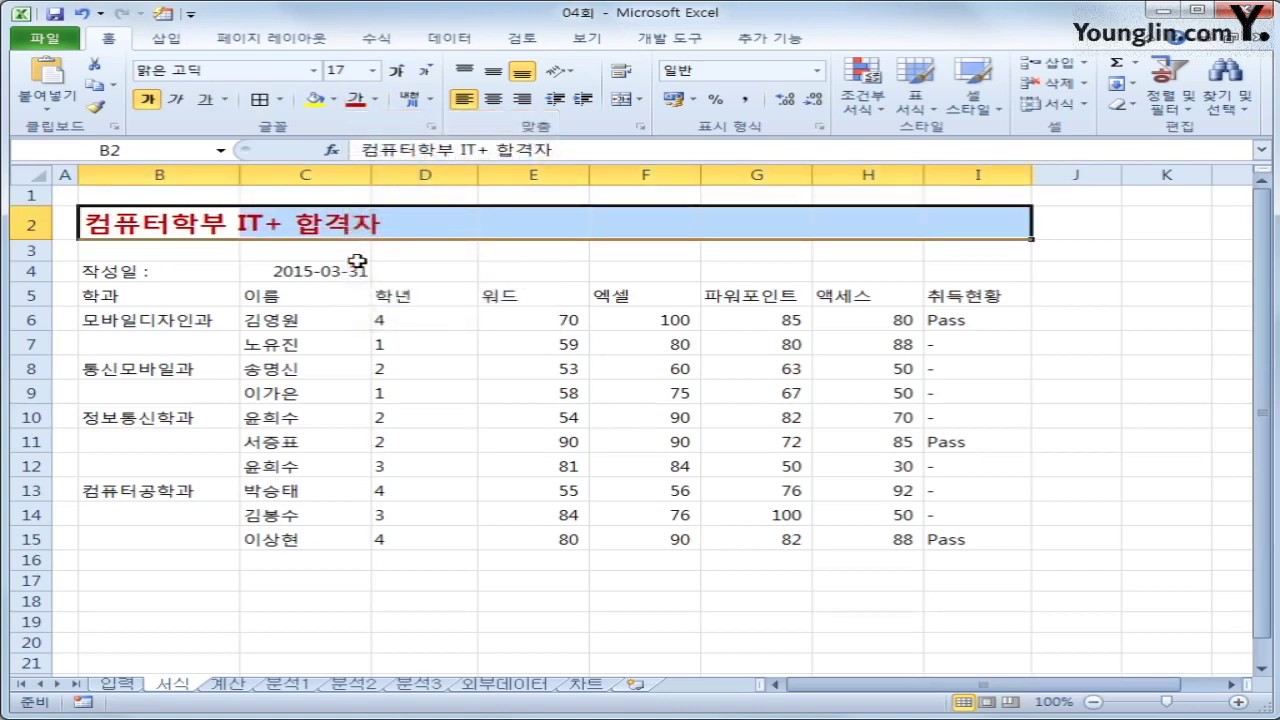
# Set the height of row 2 to 35
pyautogui.click(27, 225)
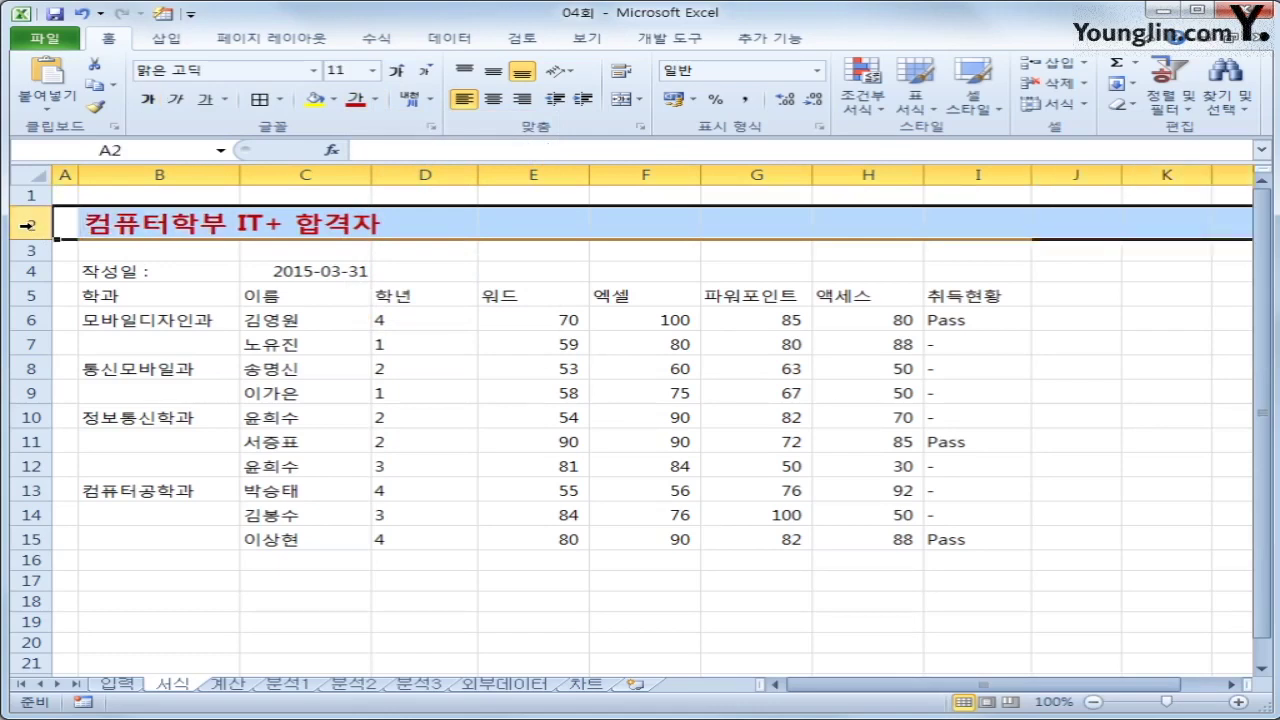
pyautogui.rightClick(27, 225)
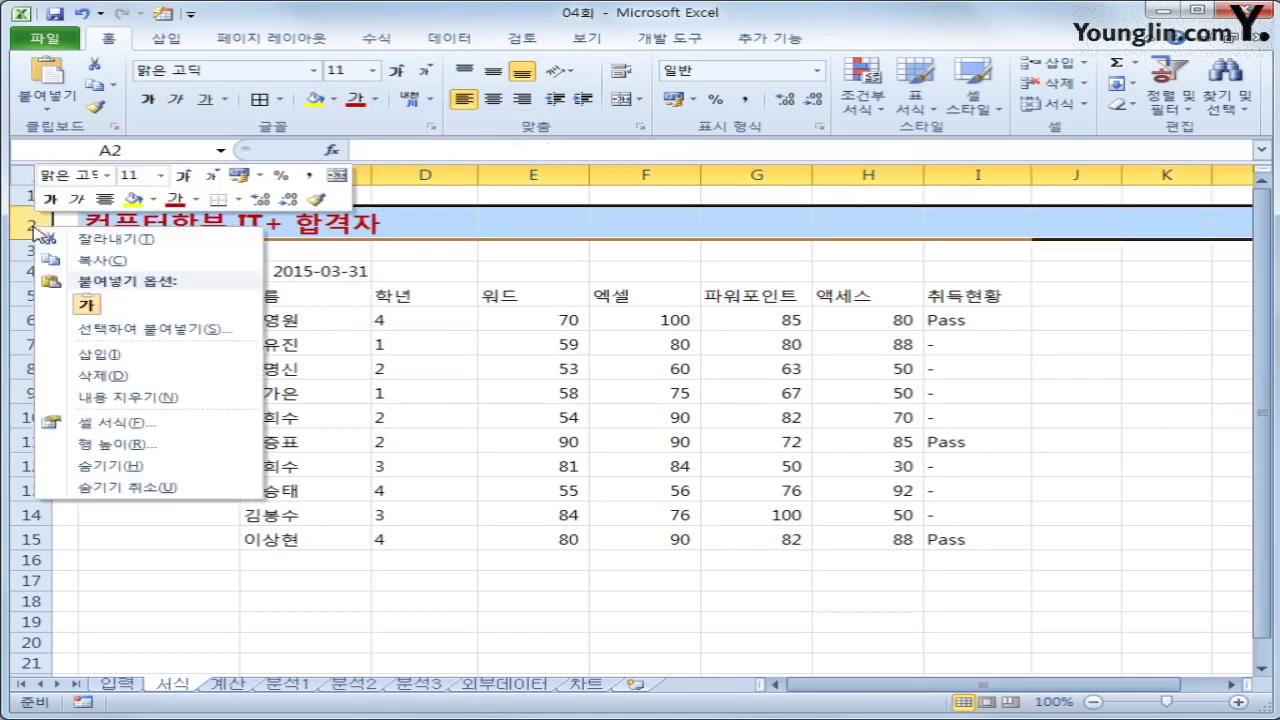
pyautogui.click(122, 445)
pyautogui.write('35')
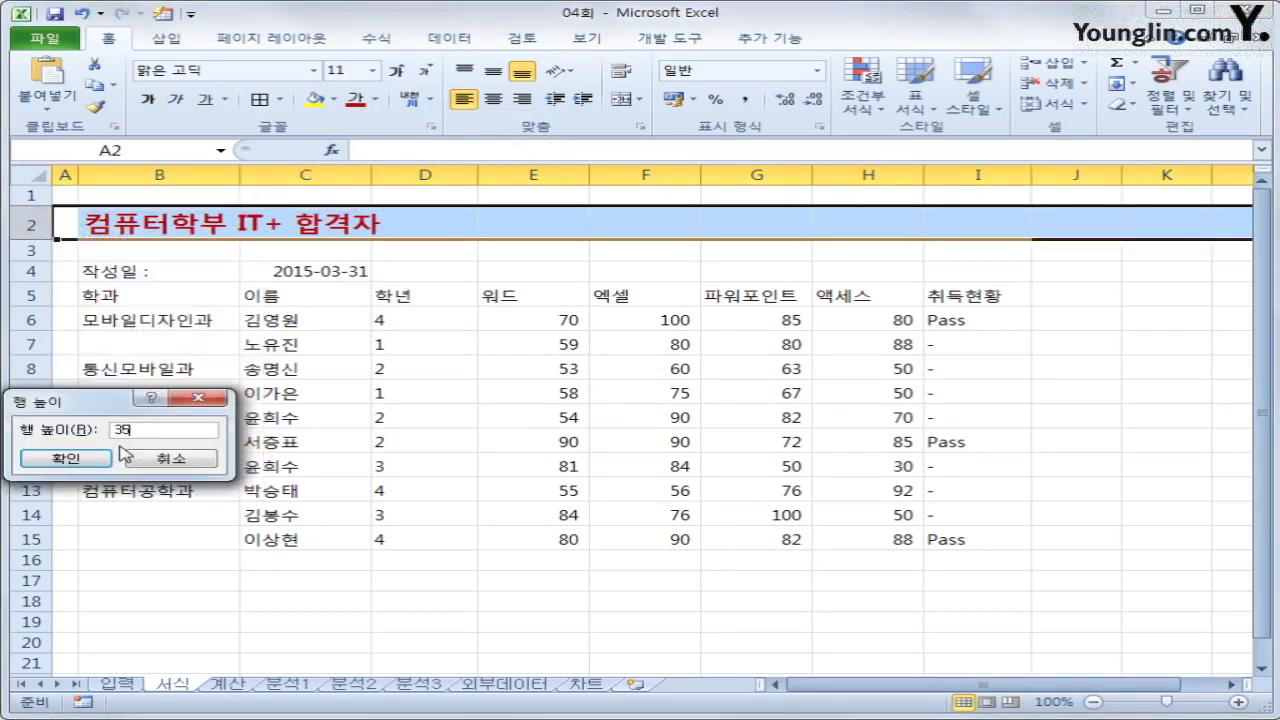
pyautogui.press('Return')
pyautogui.click(117, 446)
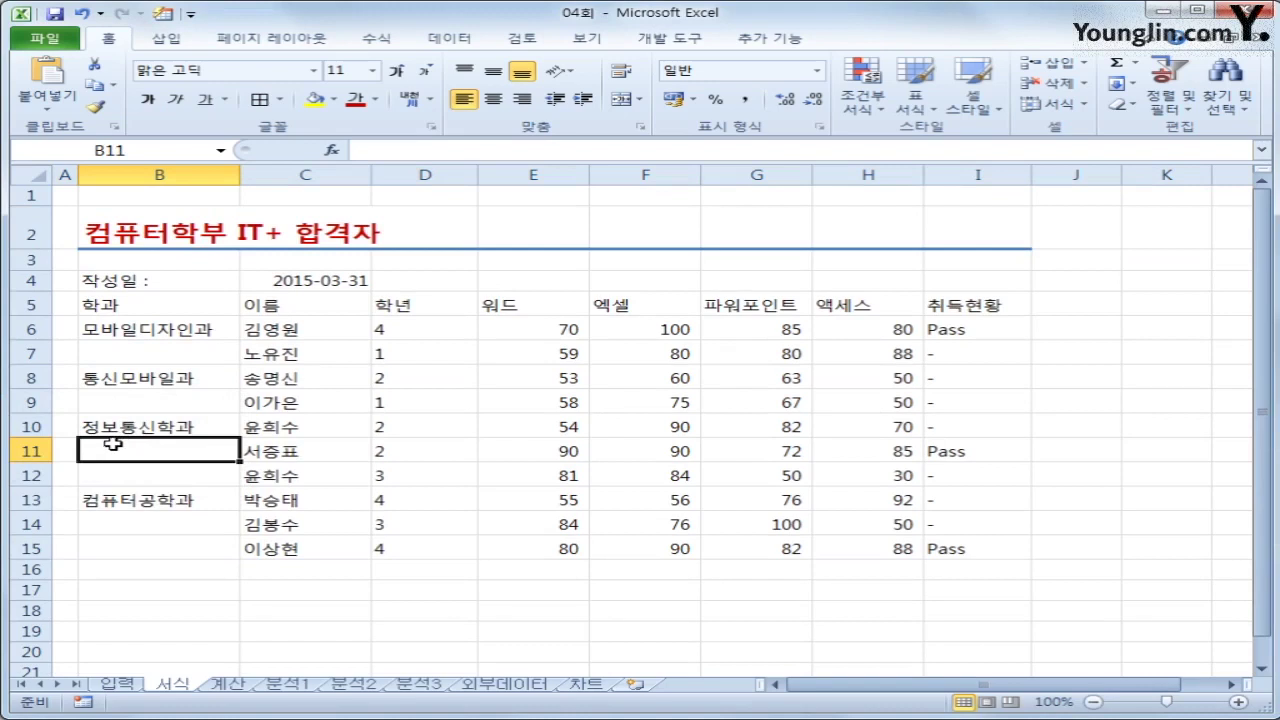
# In the cell formatting of C4, choose the March-01 date type and switch to the custom (사용자 지정) number category
pyautogui.click(318, 281)
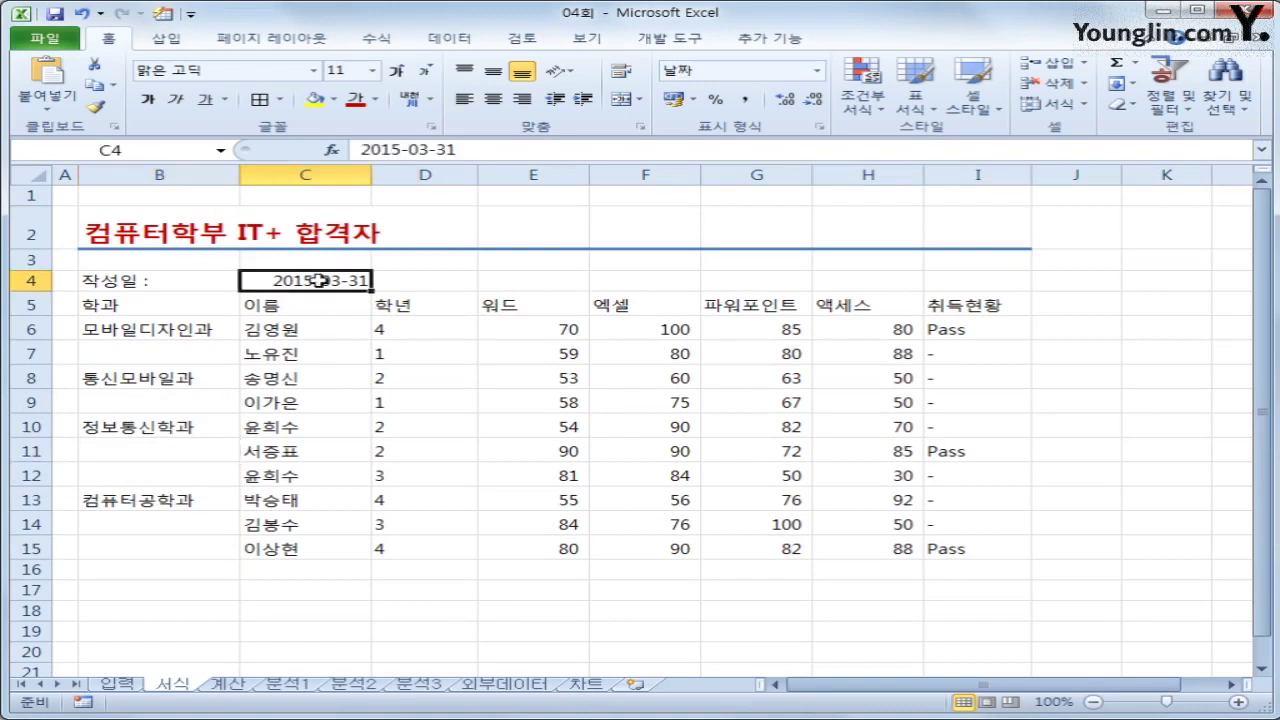
pyautogui.rightClick(318, 281)
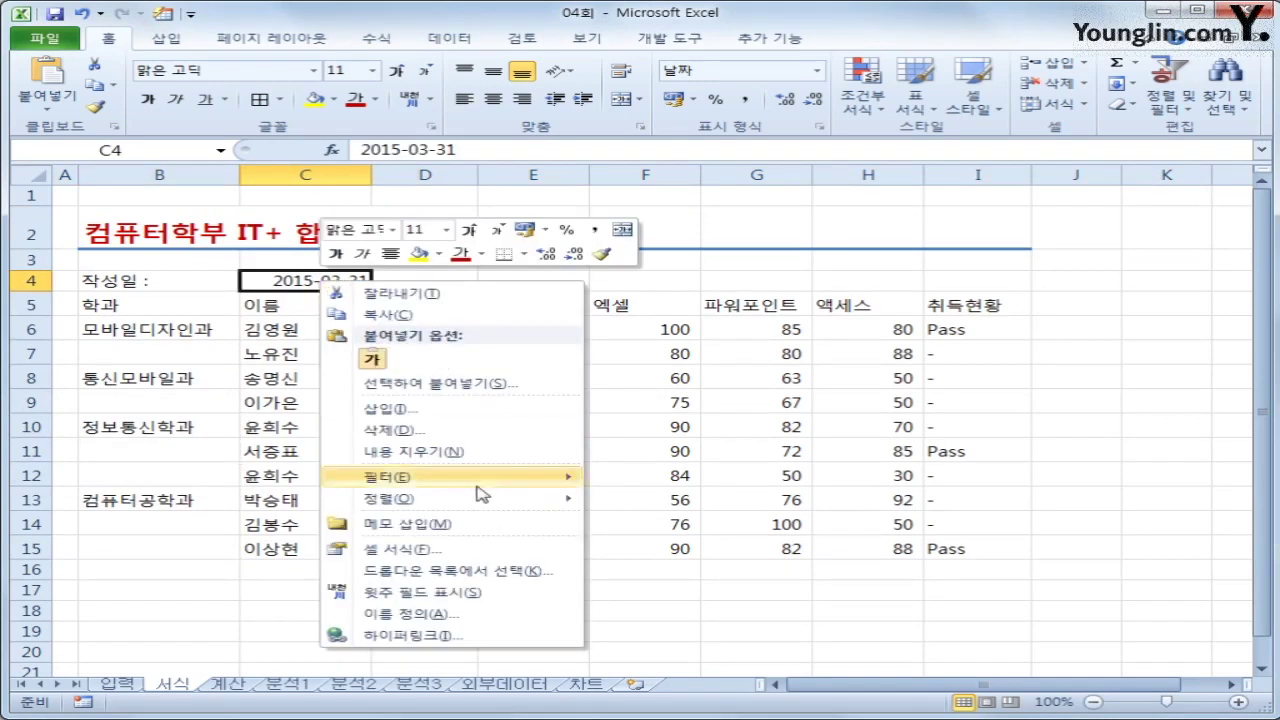
pyautogui.click(475, 553)
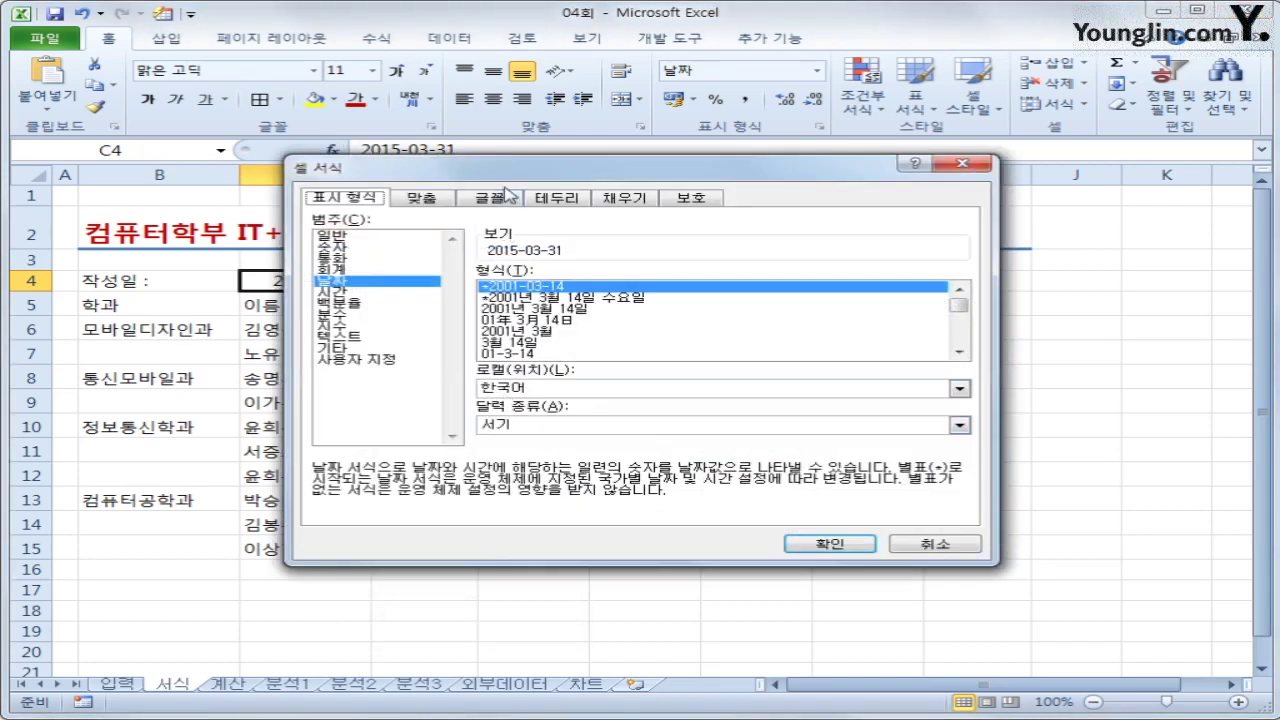
pyautogui.moveTo(511, 178); pyautogui.dragTo(672, 147)
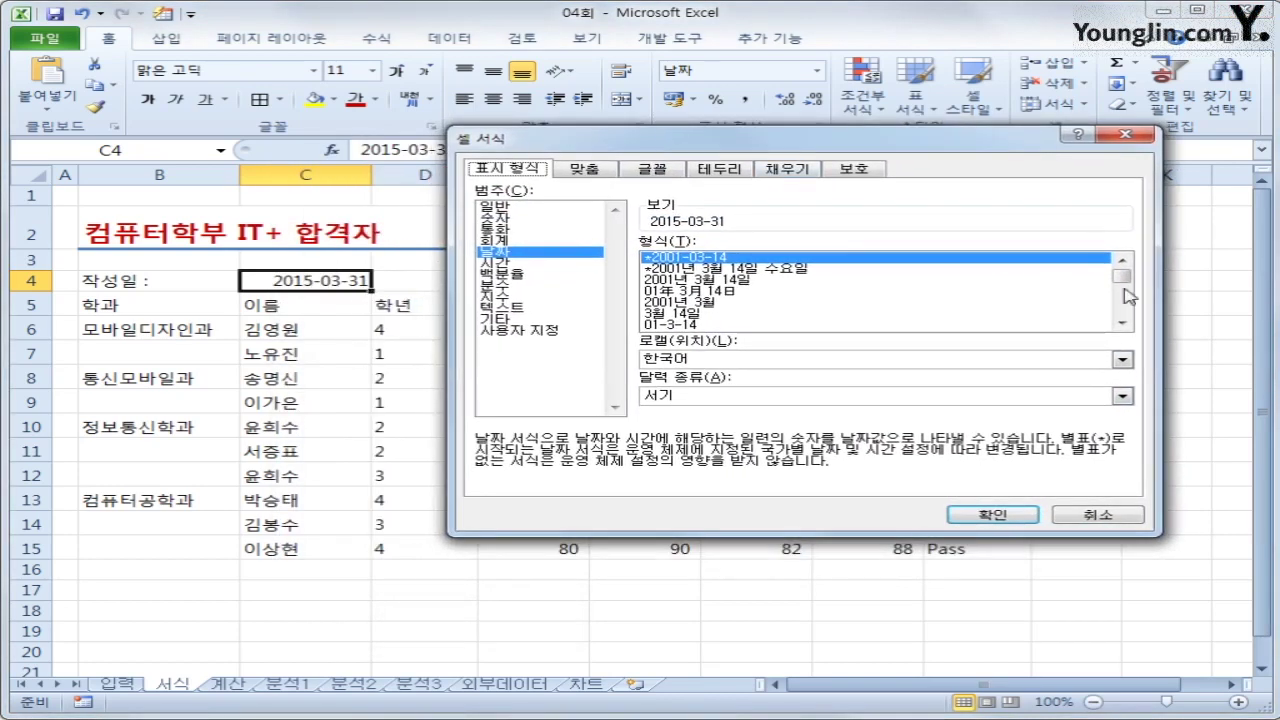
pyautogui.moveTo(1122, 278); pyautogui.dragTo(1134, 313)
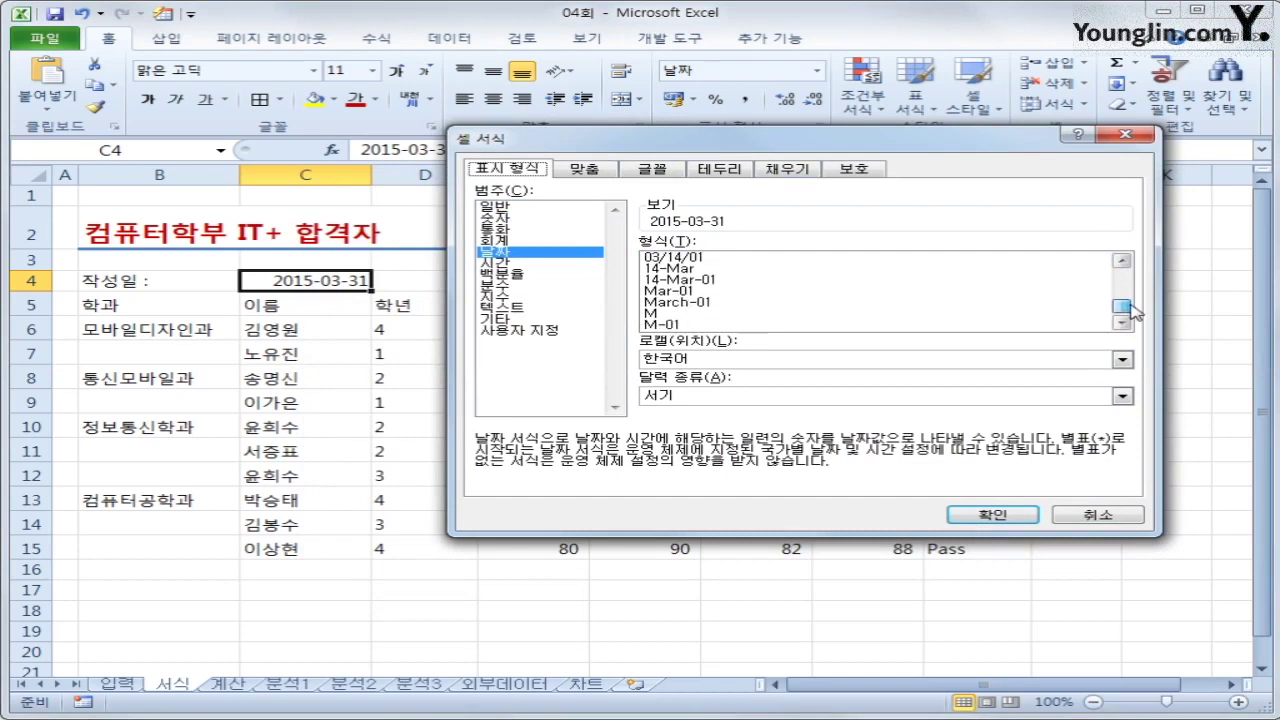
pyautogui.click(698, 303)
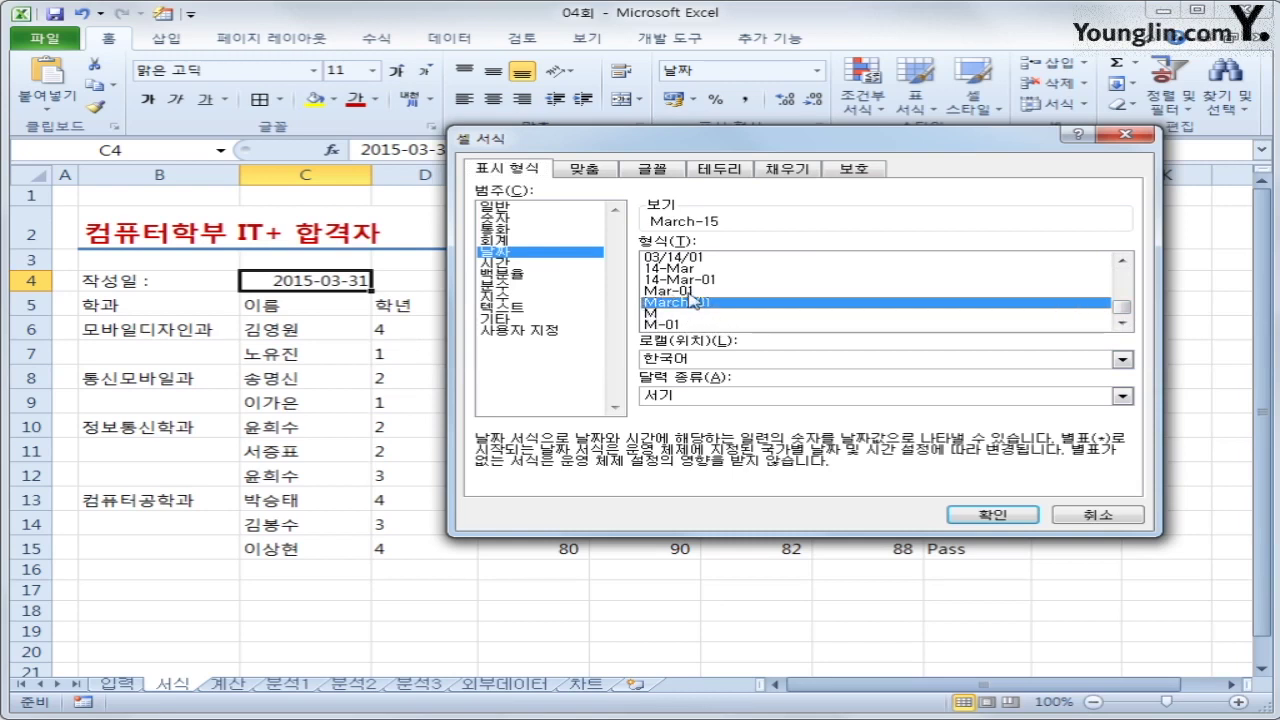
pyautogui.click(570, 334)
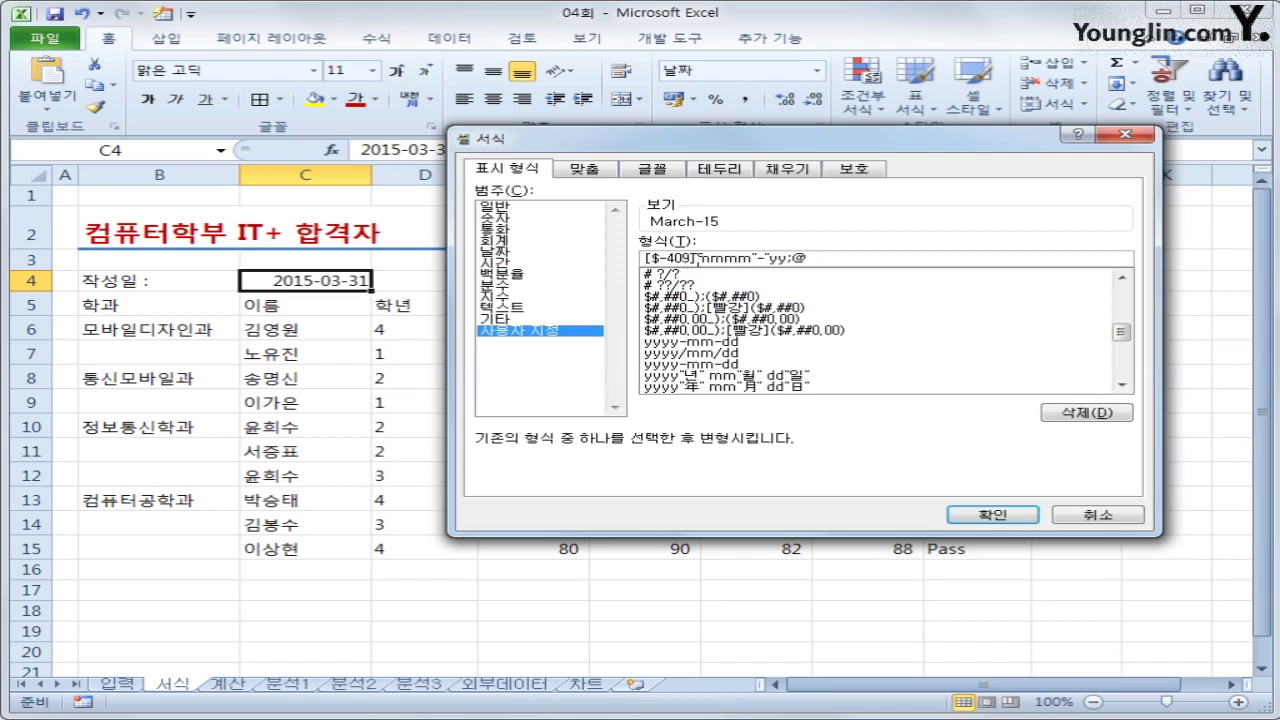
# Strip the [$-409] prefix from C4's custom format code and edit it so the date displays as March/2015
pyautogui.moveTo(697, 258); pyautogui.dragTo(630, 262)
pyautogui.press('Delete')
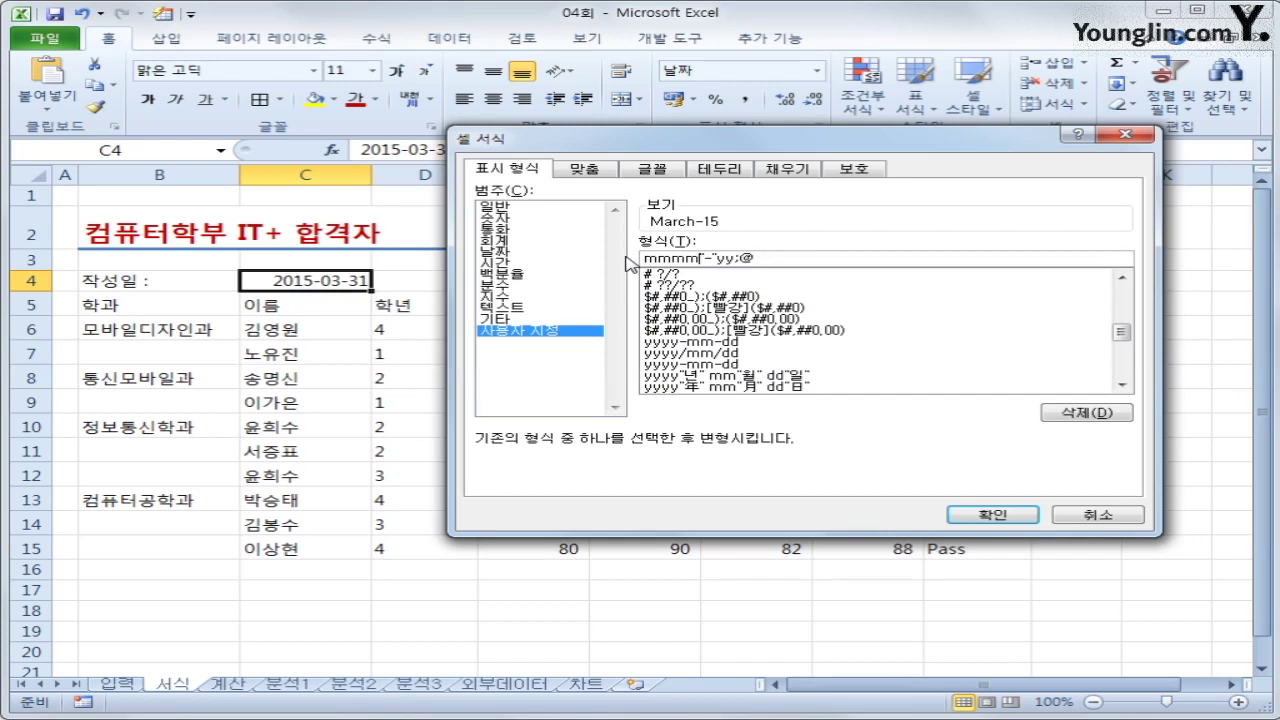
pyautogui.write('/')
pyautogui.press('Delete')
pyautogui.press('Delete')
pyautogui.press('Delete')
pyautogui.write('yy')
pyautogui.press('BackSpace')
pyautogui.press('BackSpace')
pyautogui.click(992, 516)
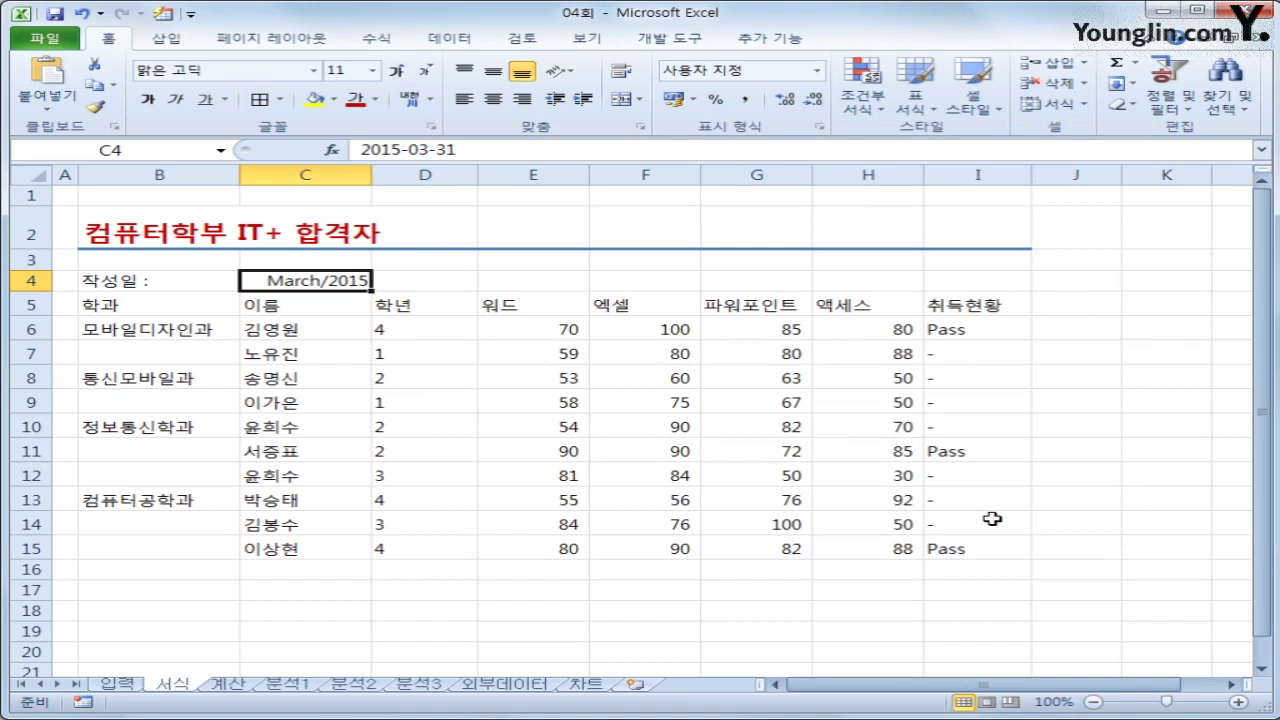
# Merge and center each of the department ranges B6:B7, B8:B9, B10:B12 and B13:B15
pyautogui.moveTo(170, 340); pyautogui.dragTo(172, 543)
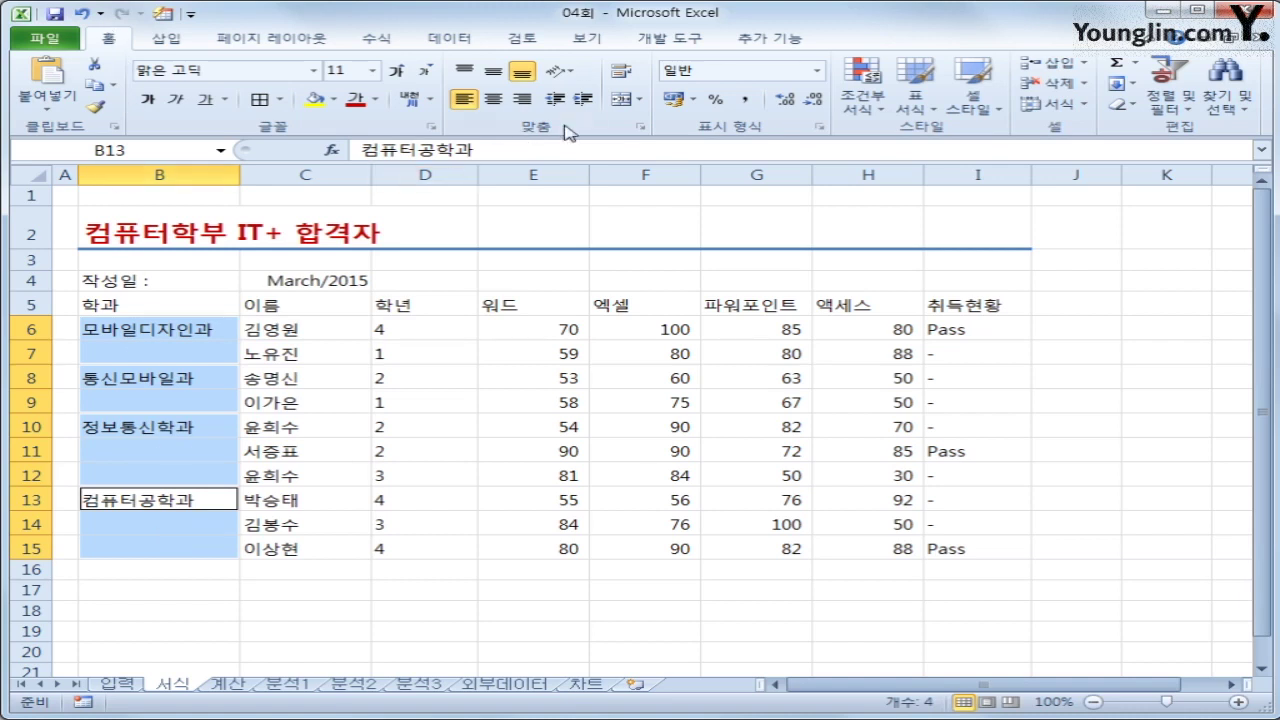
pyautogui.click(619, 100)
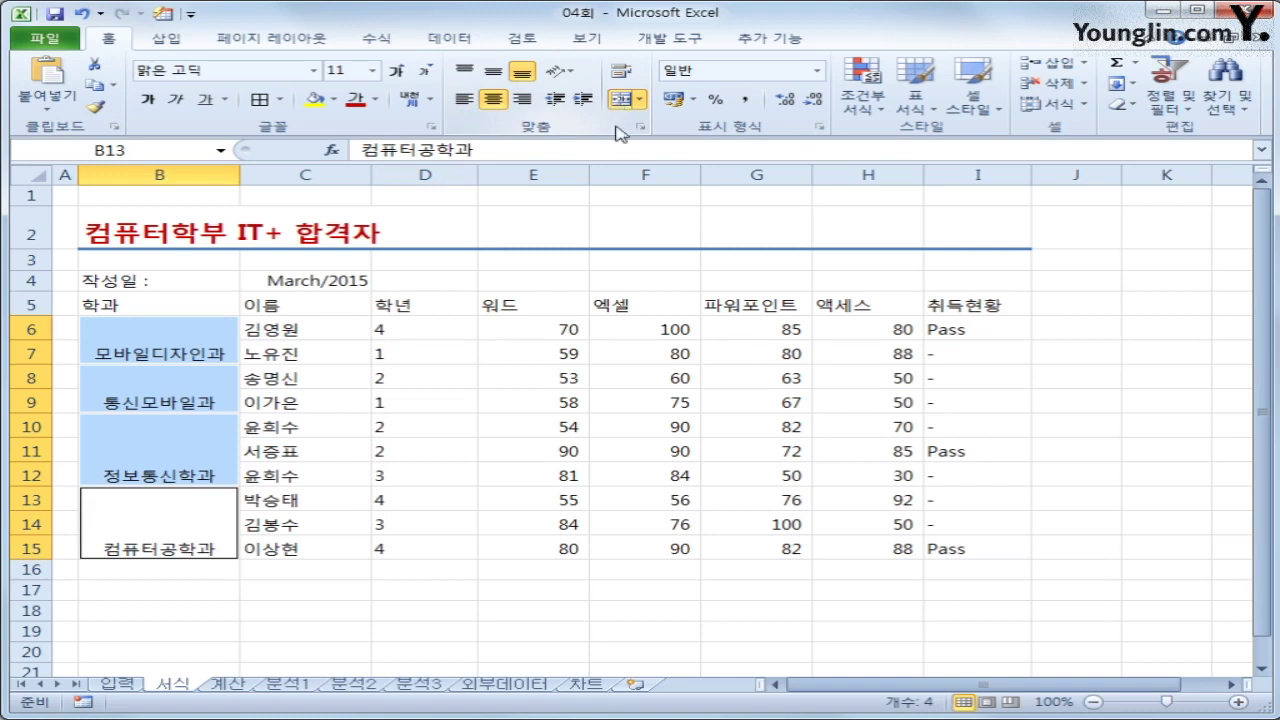
# Give the grade cells D6:D15 a custom (사용자 지정) number format that appends 학년 to G/표준
pyautogui.moveTo(413, 333); pyautogui.dragTo(414, 551)
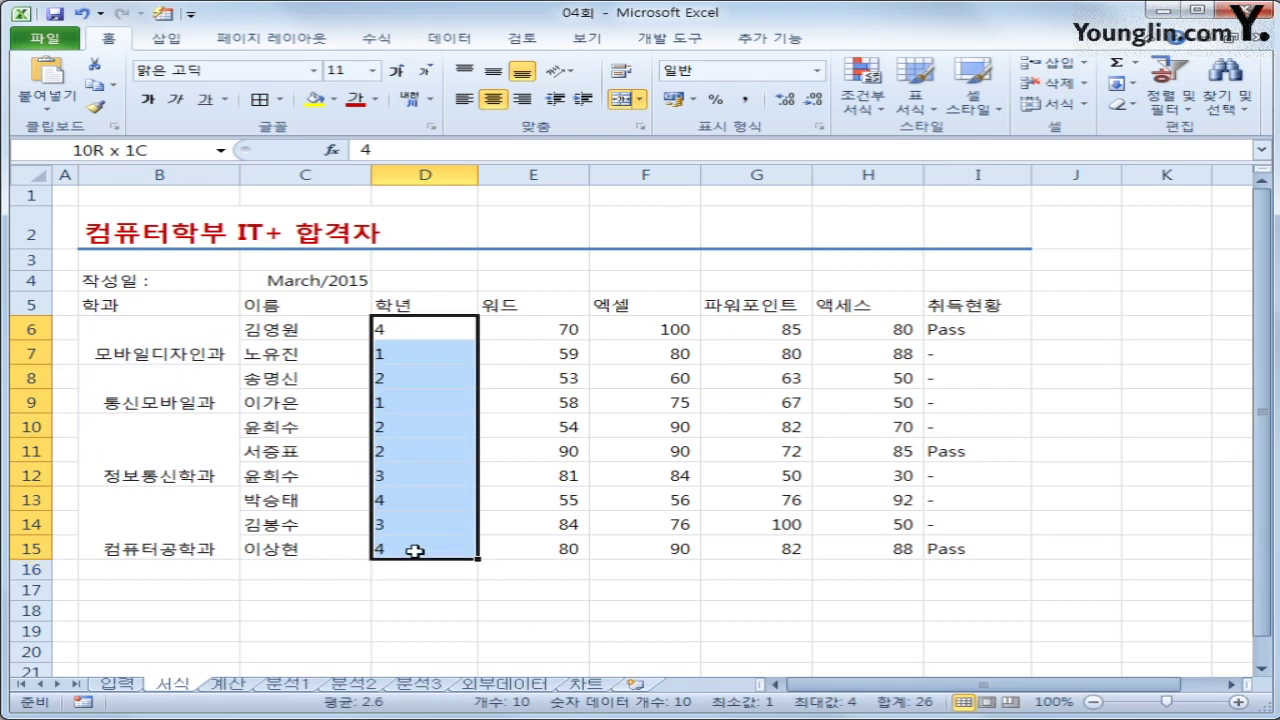
pyautogui.rightClick(437, 362)
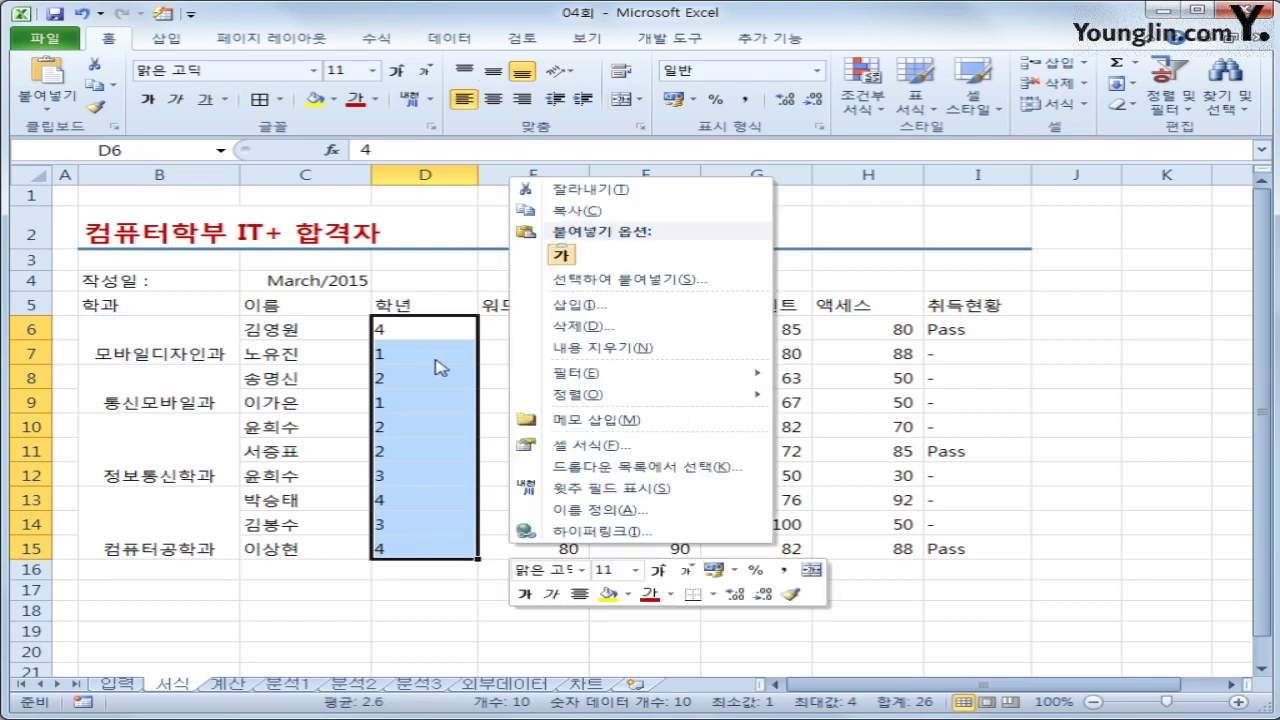
pyautogui.click(651, 445)
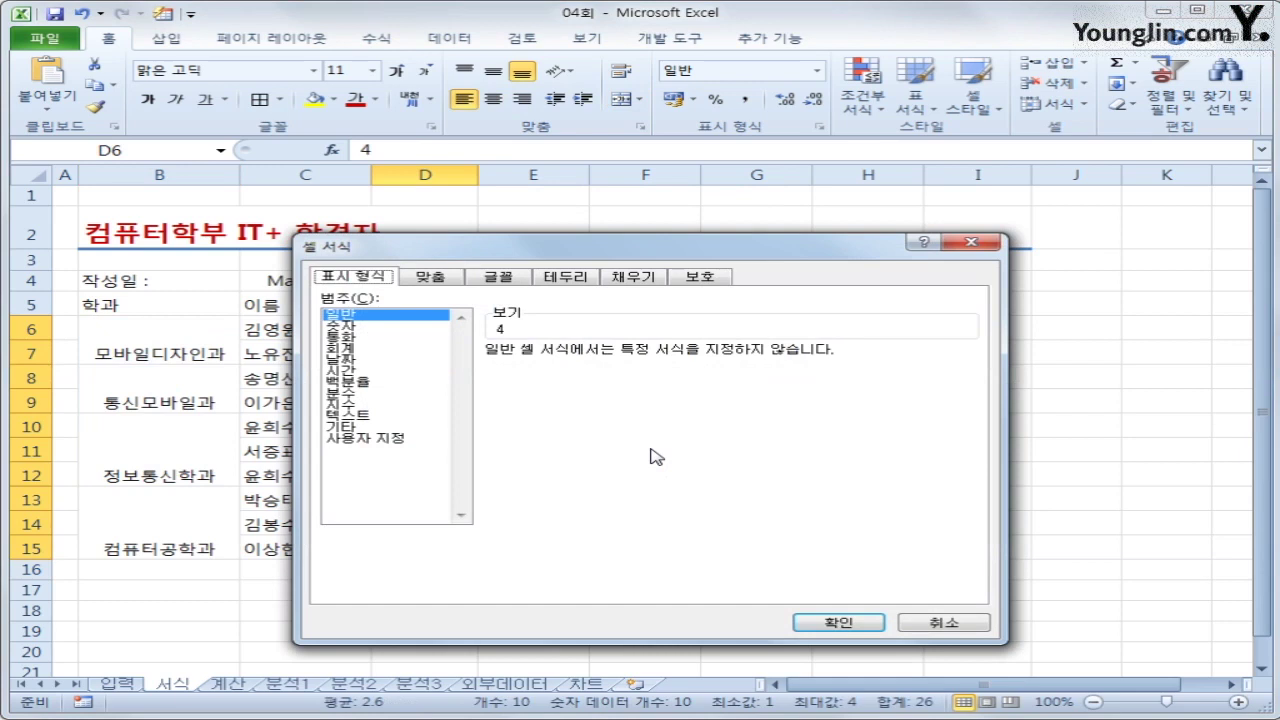
pyautogui.click(368, 438)
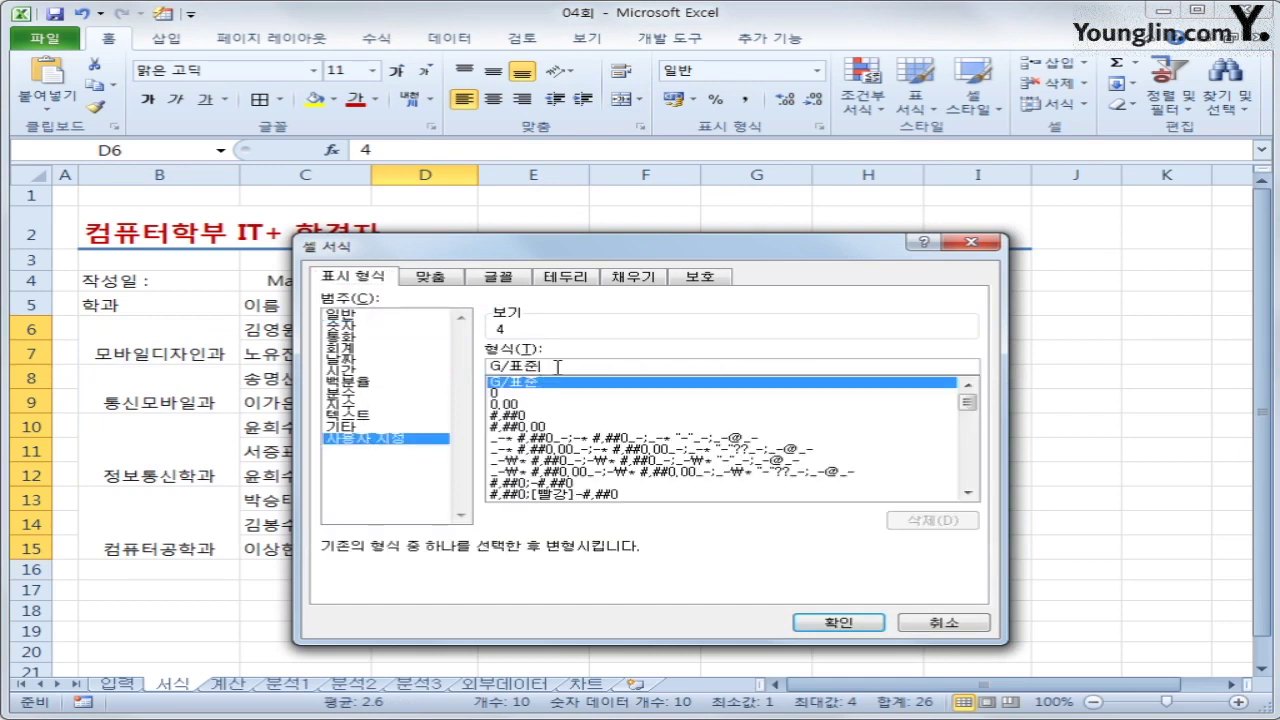
pyautogui.click(557, 367)
pyautogui.write('gk')
pyautogui.press('BackSpace')
pyautogui.press('BackSpace')
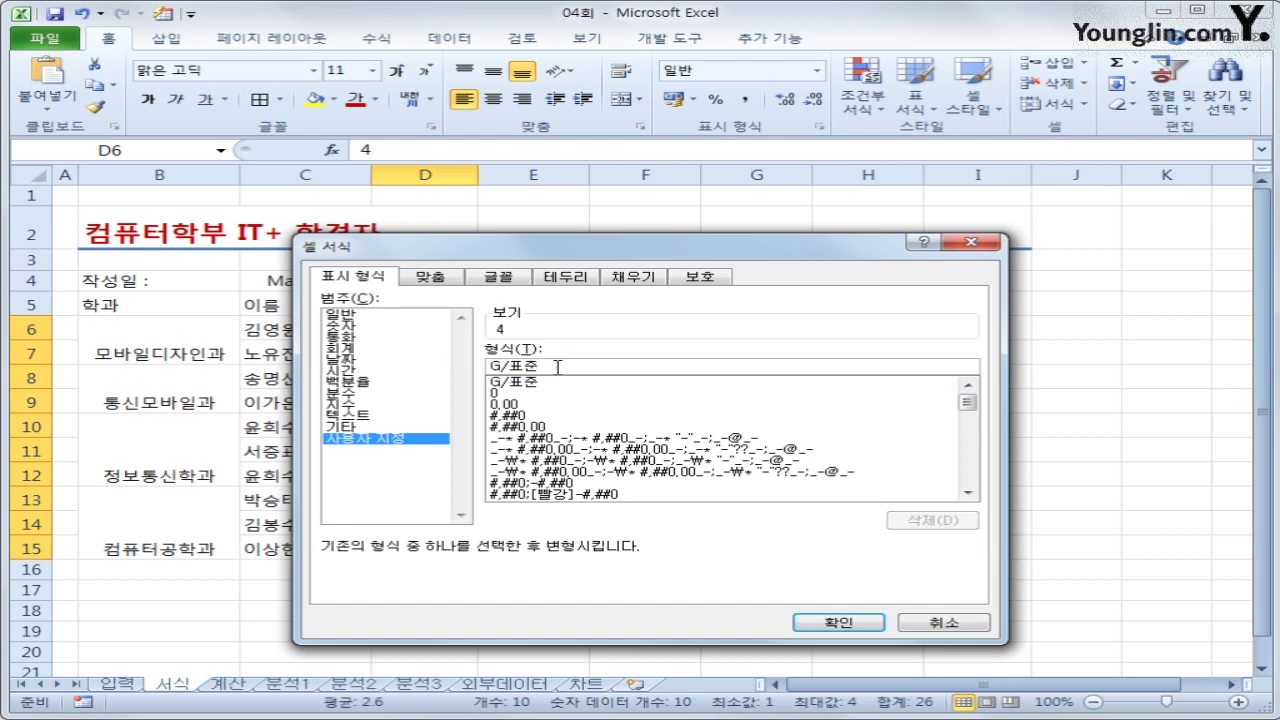
pyautogui.write('학년')
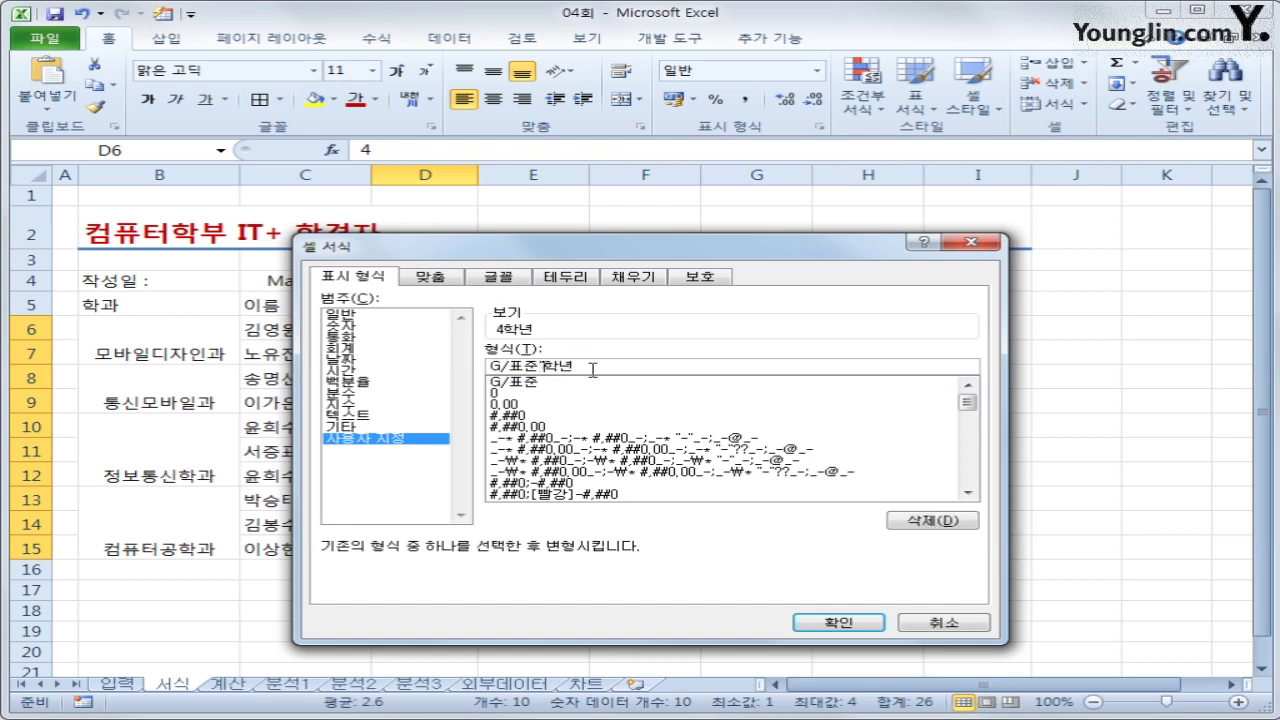
# Enclose 학년 in quotation marks and replace G/표준 with # so the format code reads #"학년", then apply it
pyautogui.click(591, 366)
pyautogui.write('"학년')
pyautogui.click(540, 366)
pyautogui.write('"')
pyautogui.moveTo(538, 366); pyautogui.dragTo(488, 367)
pyautogui.write('#')
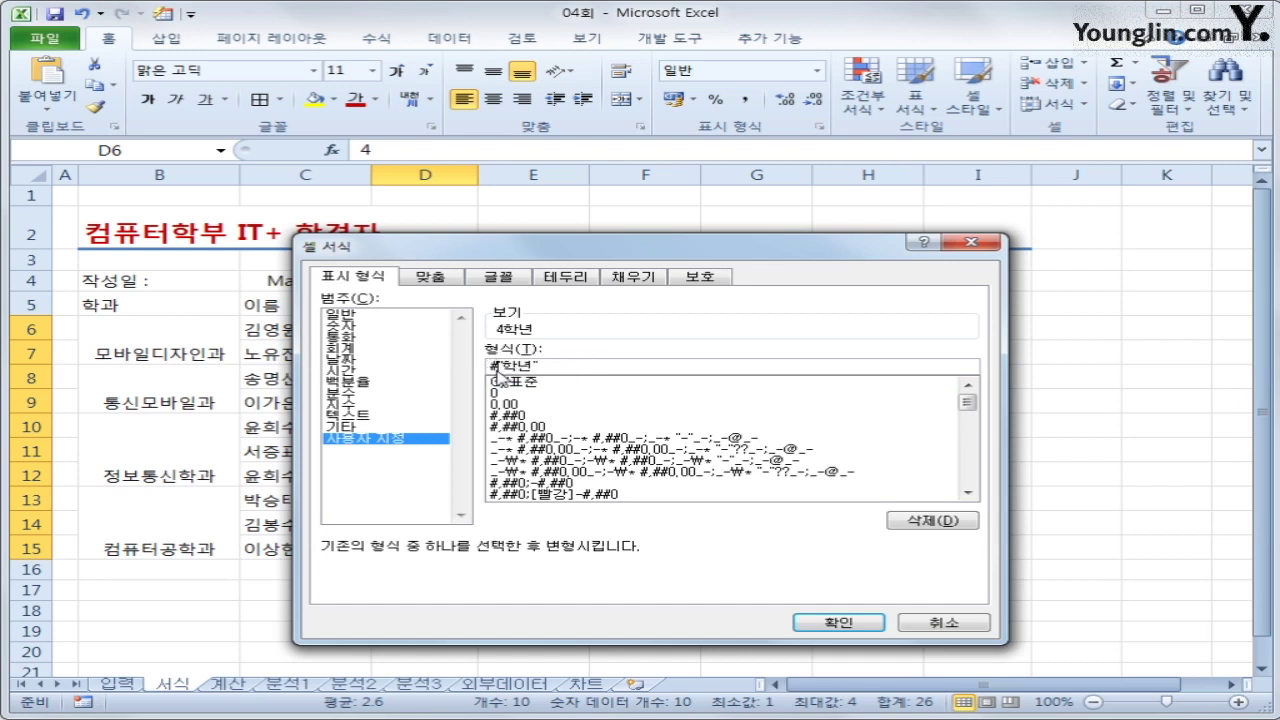
pyautogui.click(818, 624)
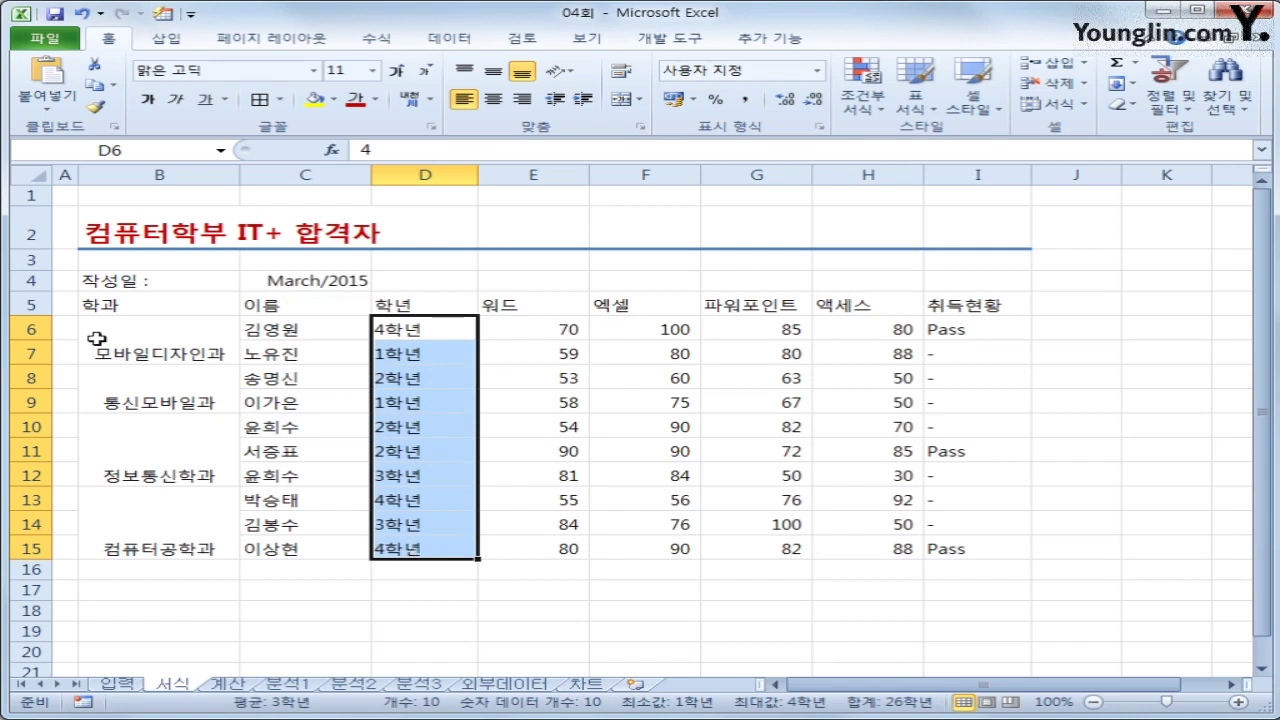
# Try applying all borders to B4:I15 with horizontal and vertical centering
pyautogui.moveTo(137, 284); pyautogui.dragTo(912, 520)
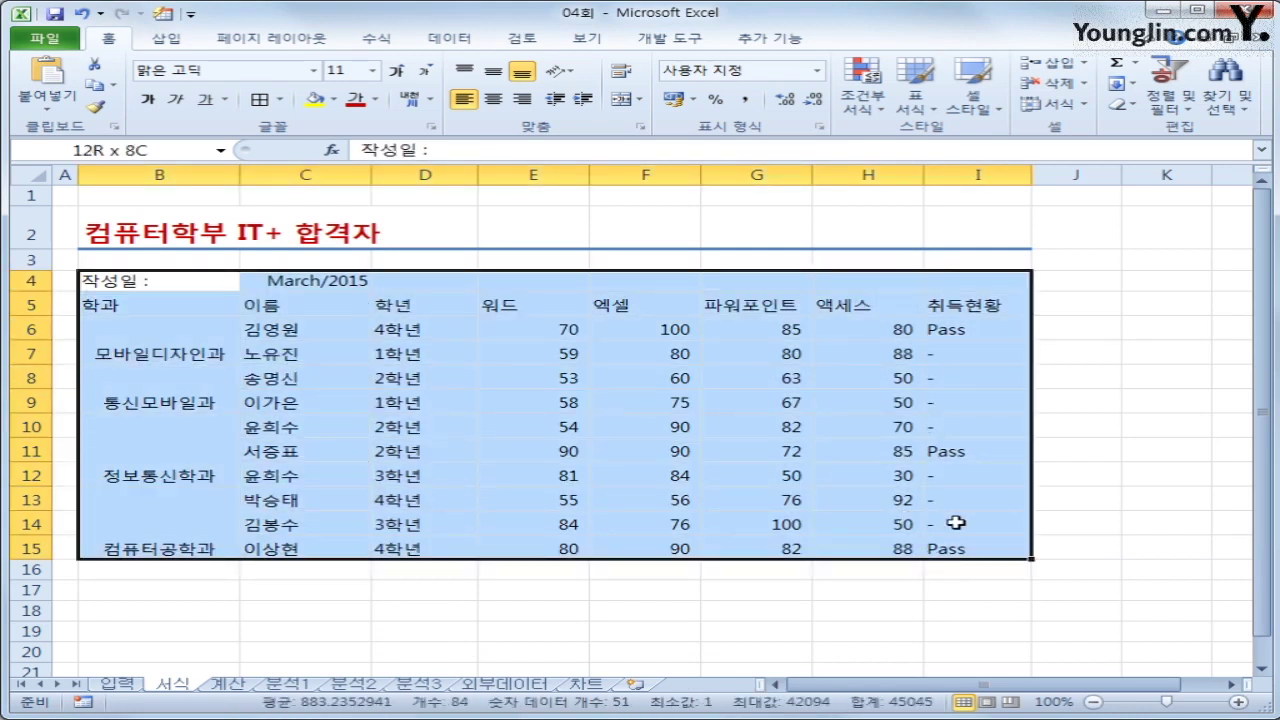
pyautogui.moveTo(956, 522); pyautogui.dragTo(956, 522)
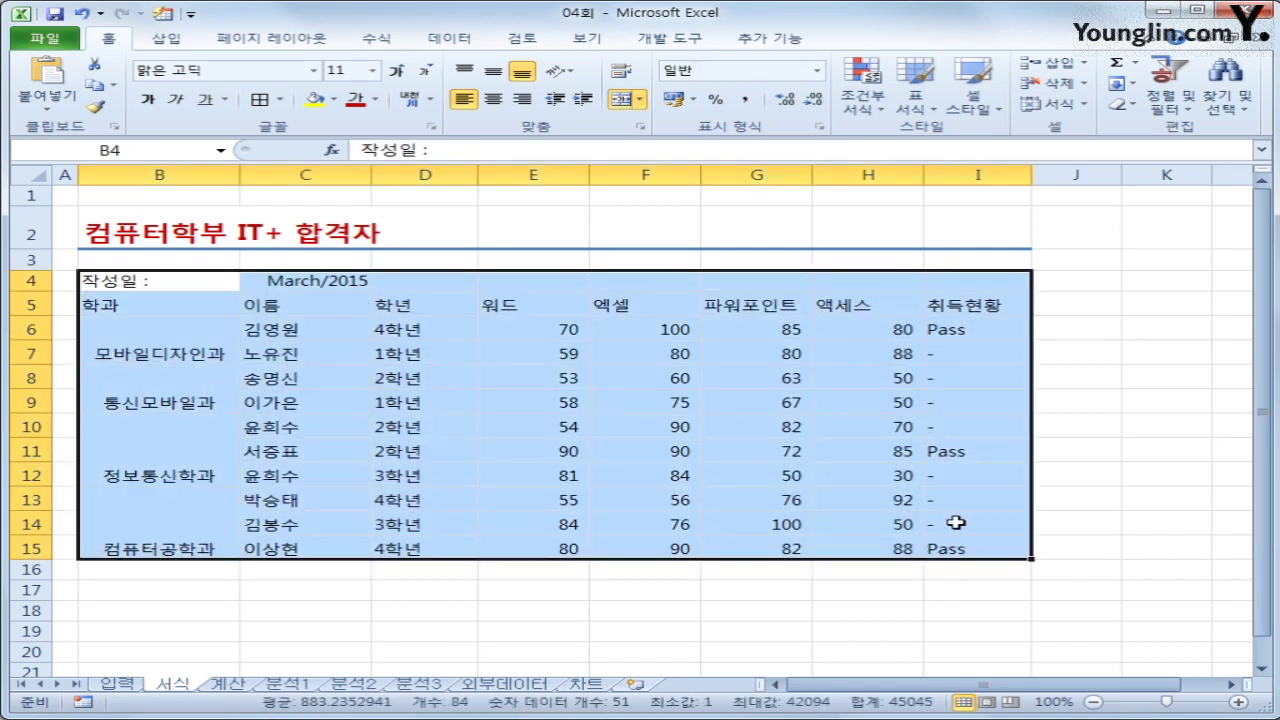
pyautogui.click(280, 100)
pyautogui.click(330, 256)
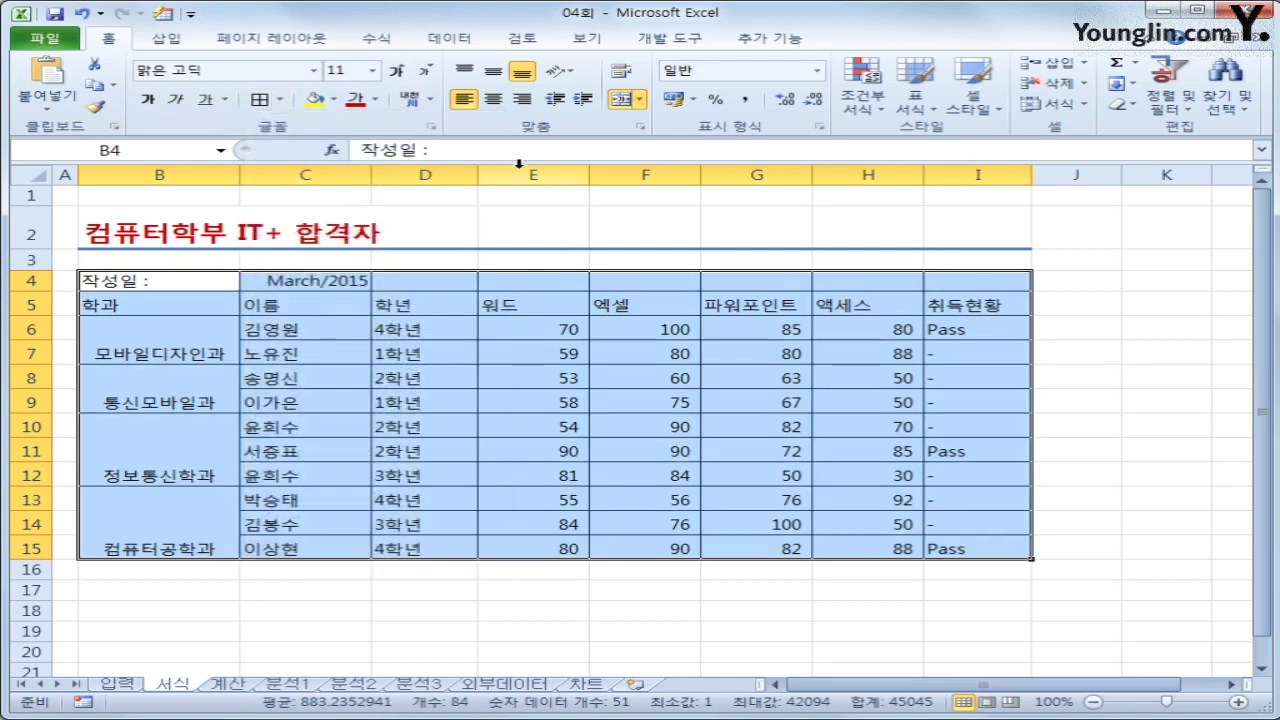
pyautogui.click(493, 74)
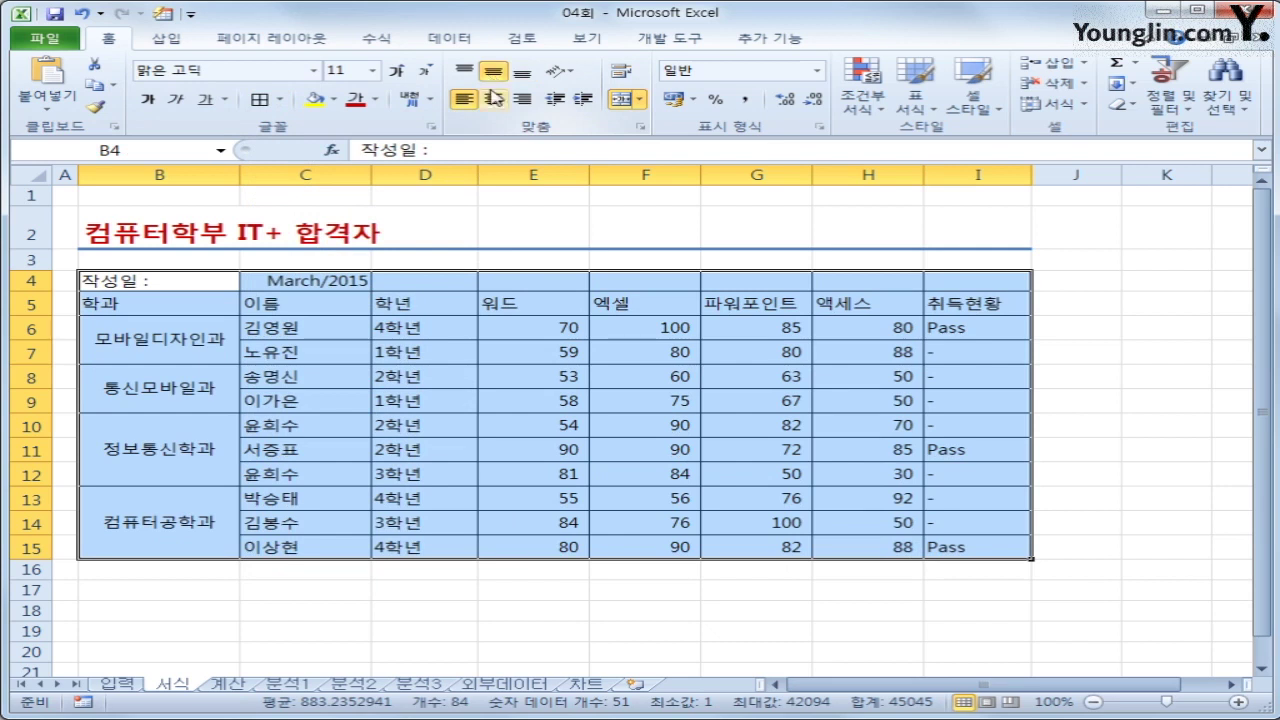
pyautogui.click(494, 99)
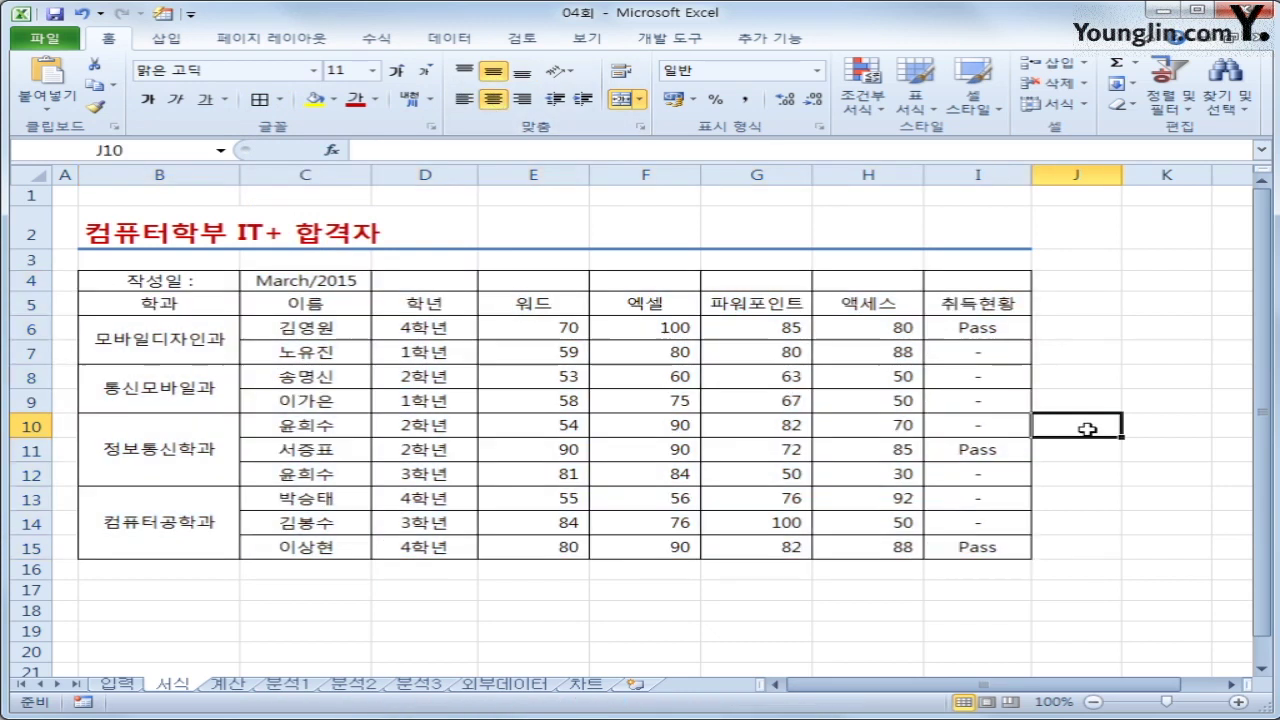
pyautogui.click(1087, 429)
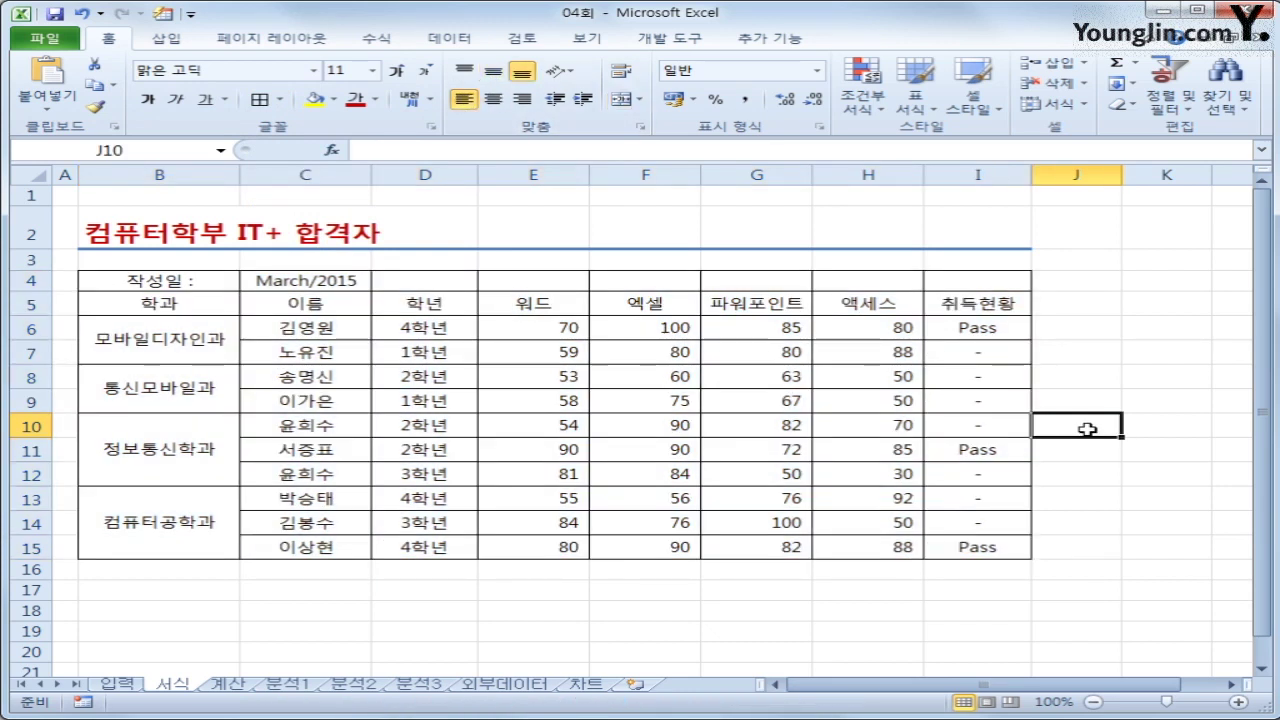
# Undo the centering and borders applied to B4:I15
pyautogui.click(85, 17)
pyautogui.click(85, 17)
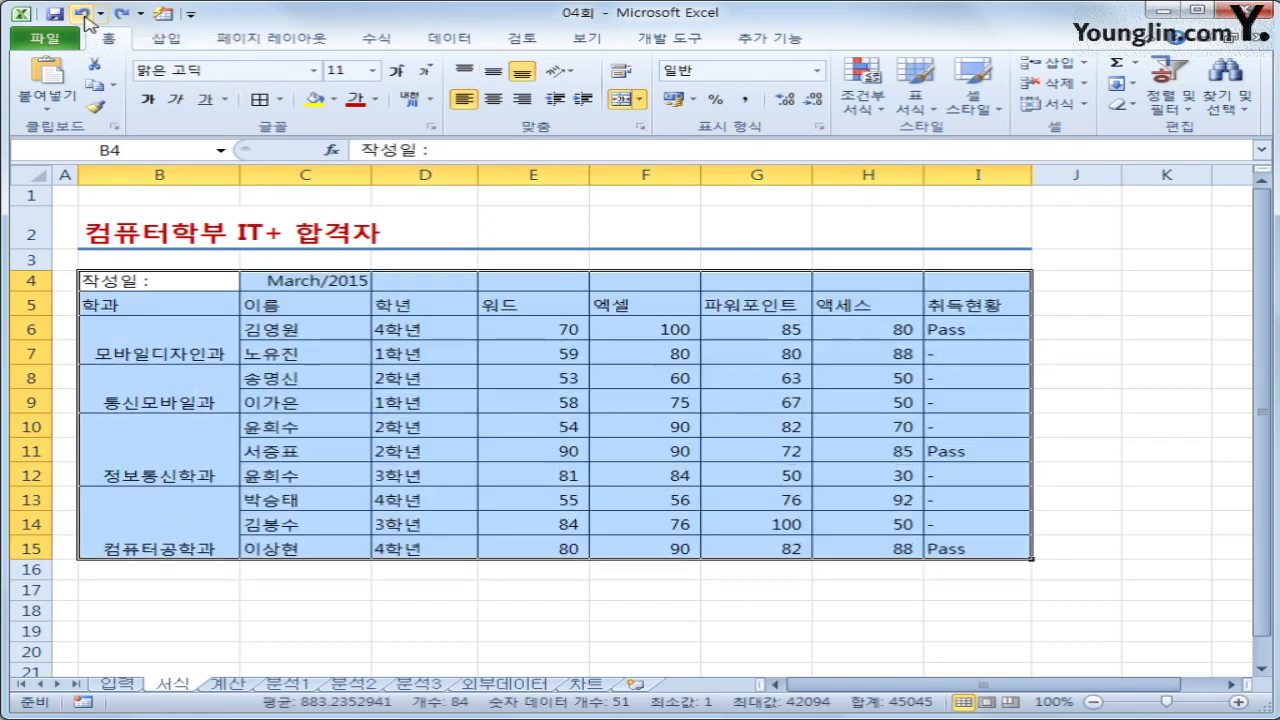
pyautogui.click(85, 17)
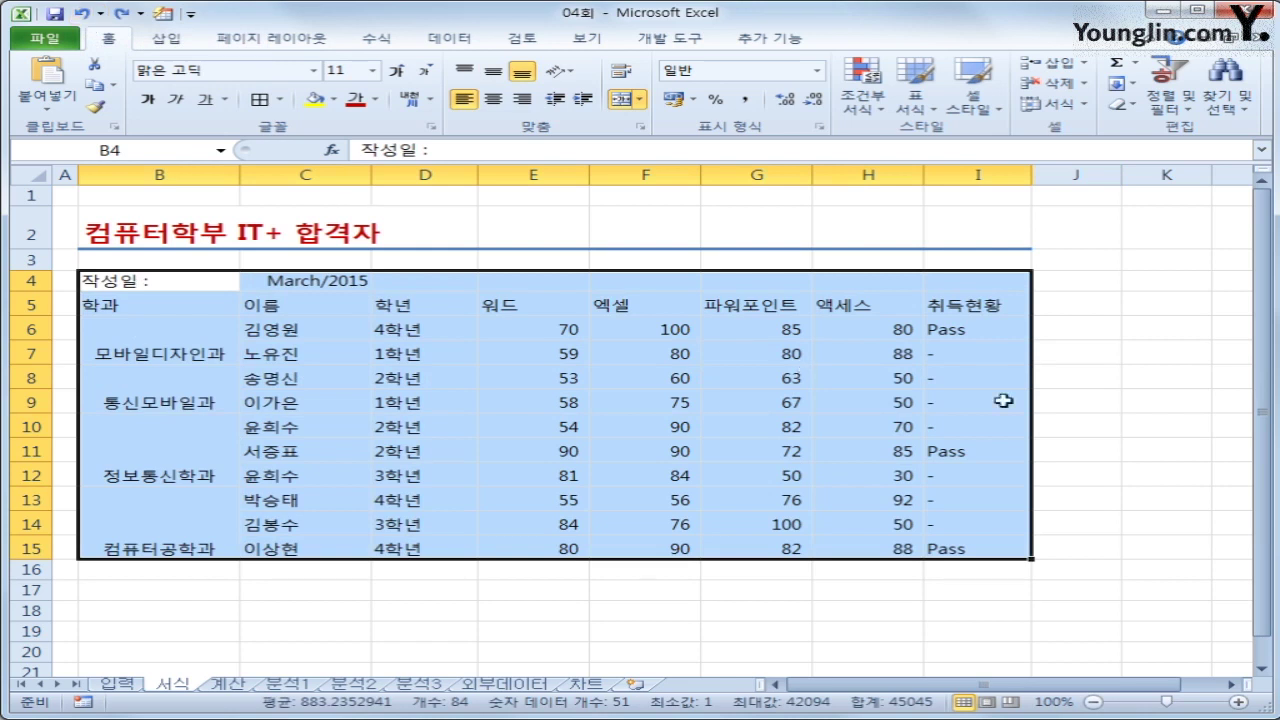
pyautogui.click(1120, 398)
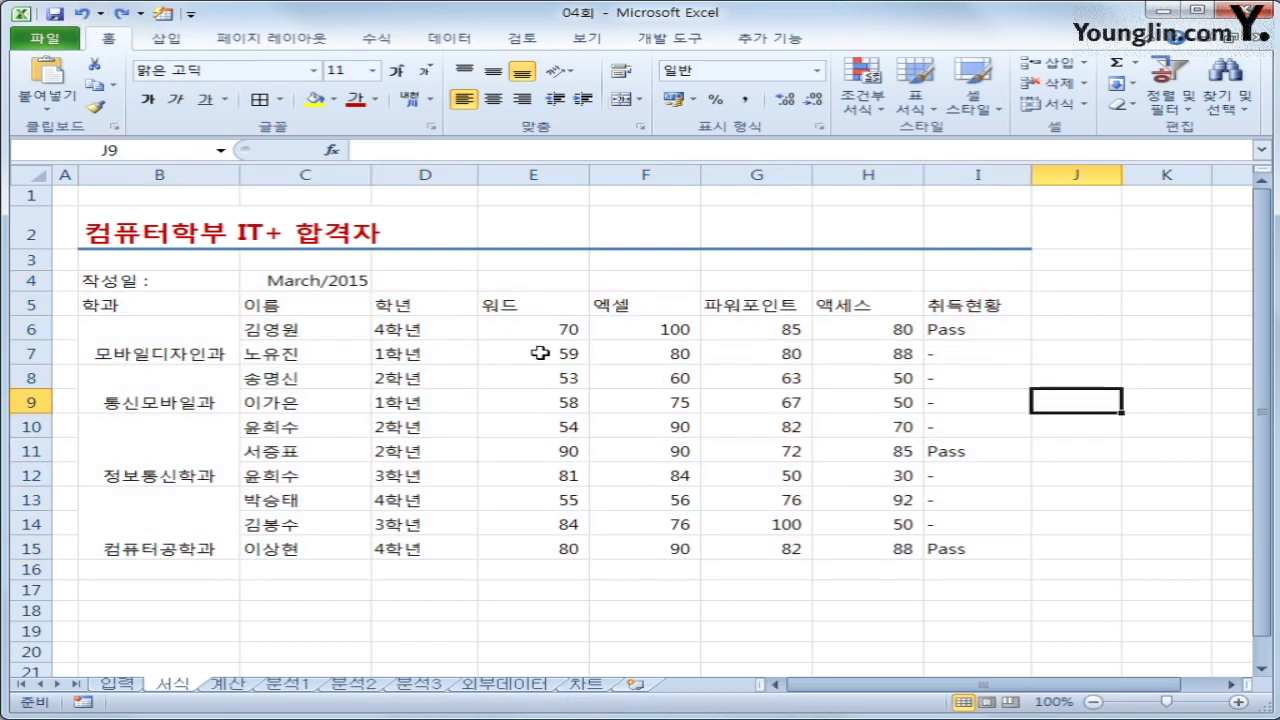
pyautogui.moveTo(198, 304); pyautogui.dragTo(974, 523)
pyautogui.click(180, 281)
pyautogui.moveTo(180, 281); pyautogui.dragTo(968, 535)
pyautogui.click(1166, 426)
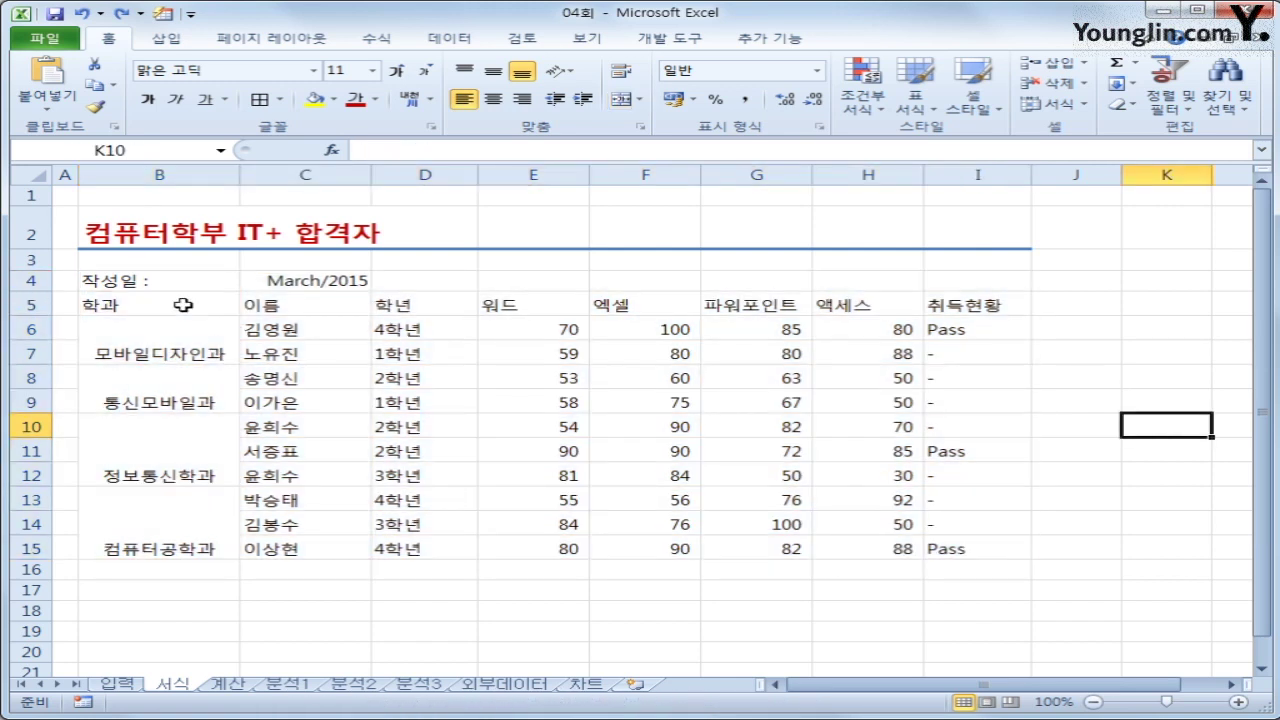
# Apply all borders to B5:I15 and center its text both vertically and horizontally
pyautogui.moveTo(177, 303); pyautogui.dragTo(958, 523)
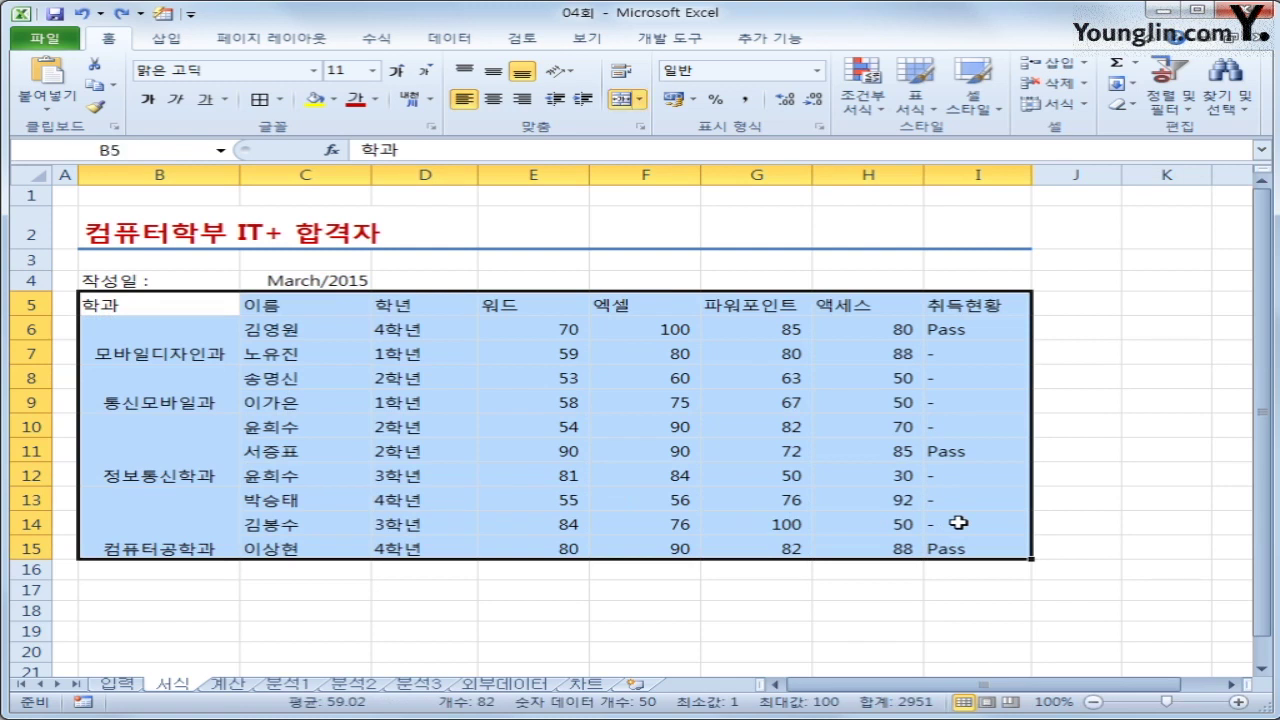
pyautogui.click(280, 100)
pyautogui.click(333, 255)
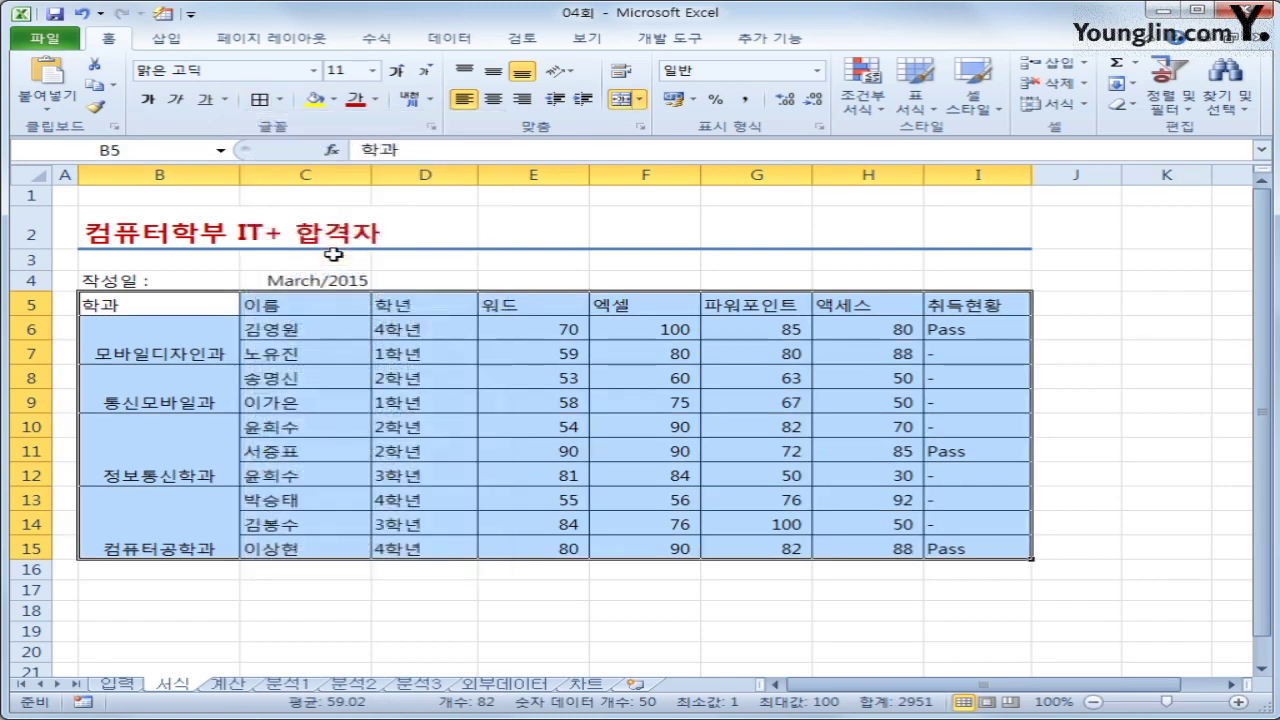
pyautogui.click(493, 71)
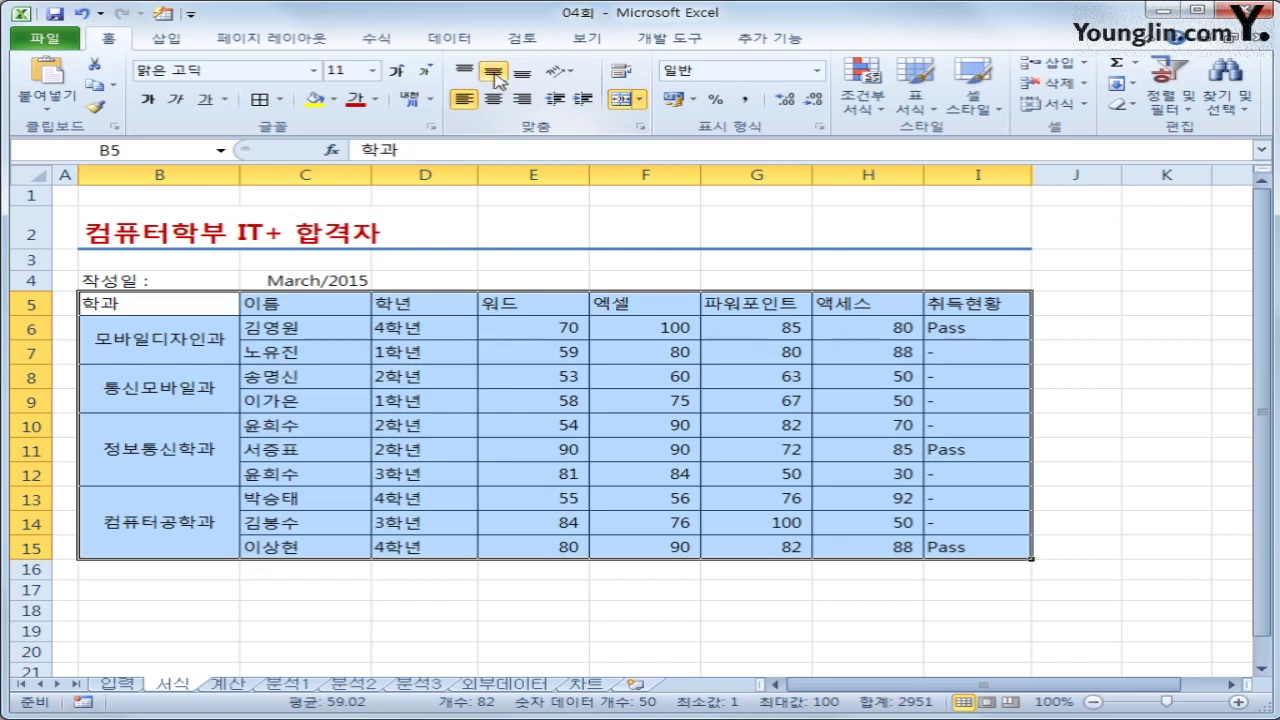
pyautogui.click(495, 100)
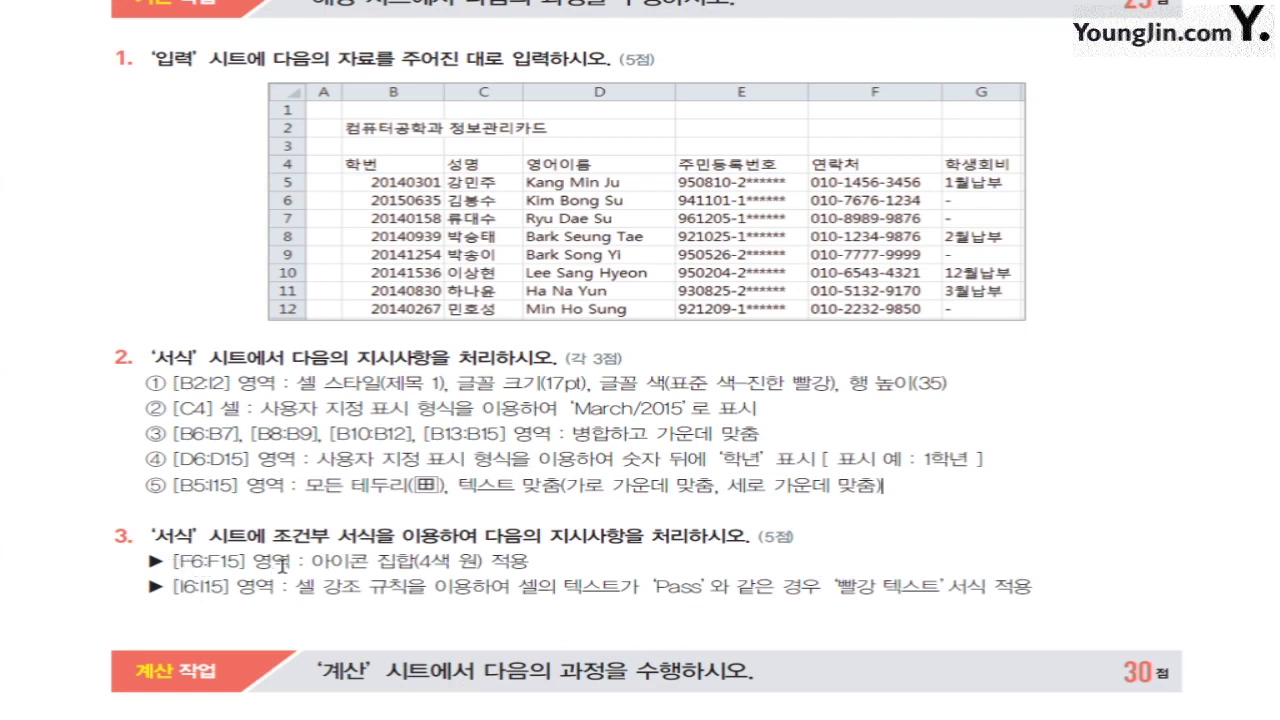
# Review the exam document's conditional formatting instructions for F6:F15 and I6:I15
pyautogui.moveTo(314, 562); pyautogui.dragTo(540, 566)
pyautogui.click(527, 626)
pyautogui.moveTo(296, 590); pyautogui.dragTo(833, 592)
pyautogui.click(923, 620)
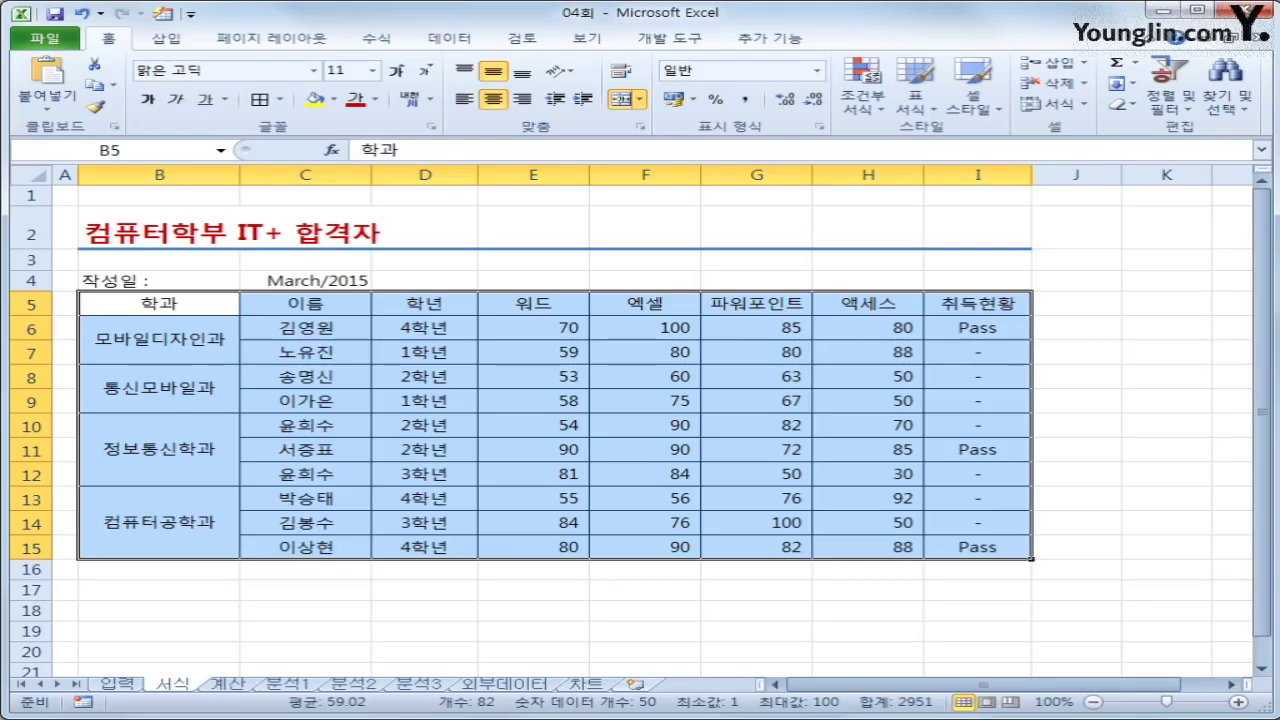
# Apply the four-color circle (4색 원) icon set to the 엑셀 scores in F6:F15 as conditional formatting
pyautogui.click(511, 601)
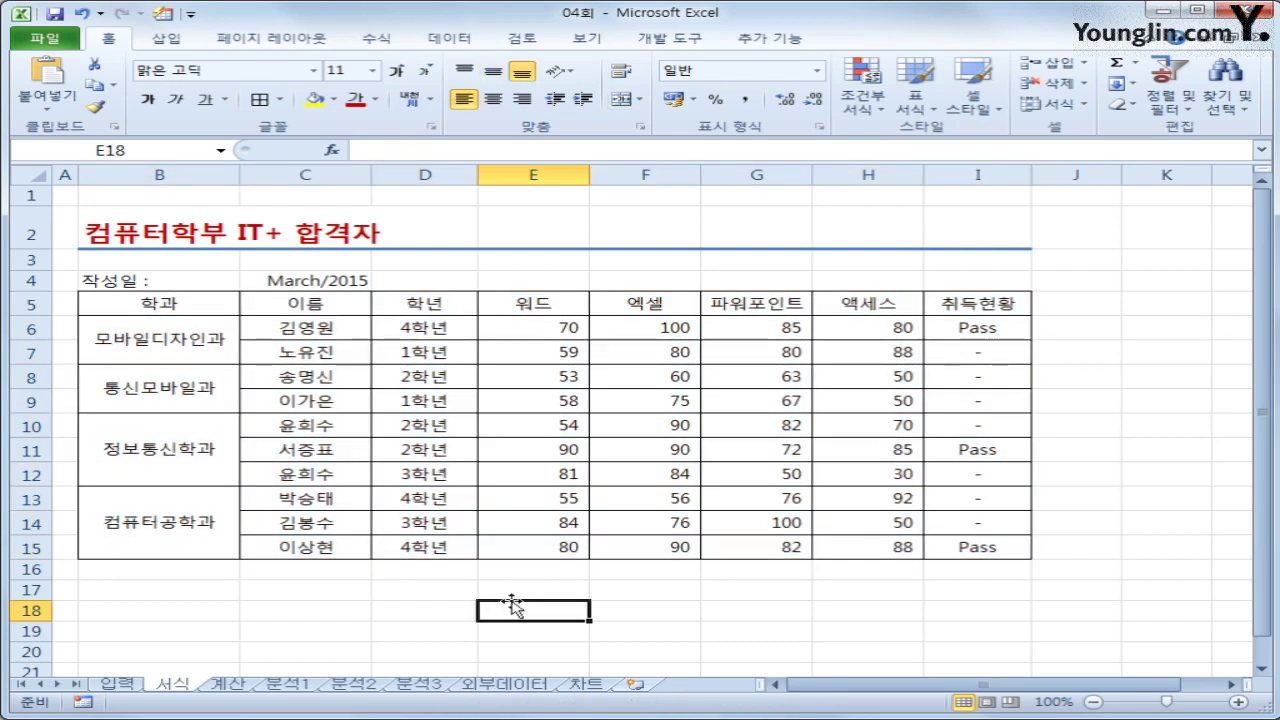
pyautogui.click(629, 322)
pyautogui.moveTo(629, 322); pyautogui.dragTo(630, 541)
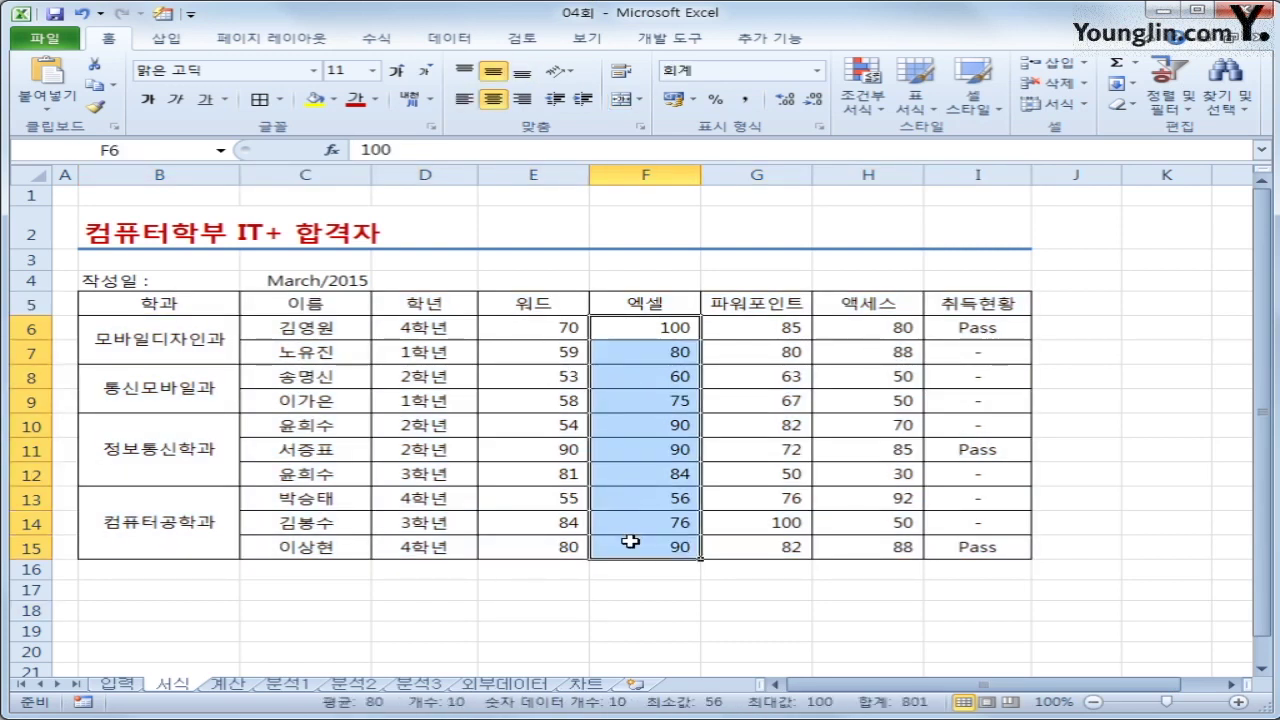
pyautogui.click(863, 112)
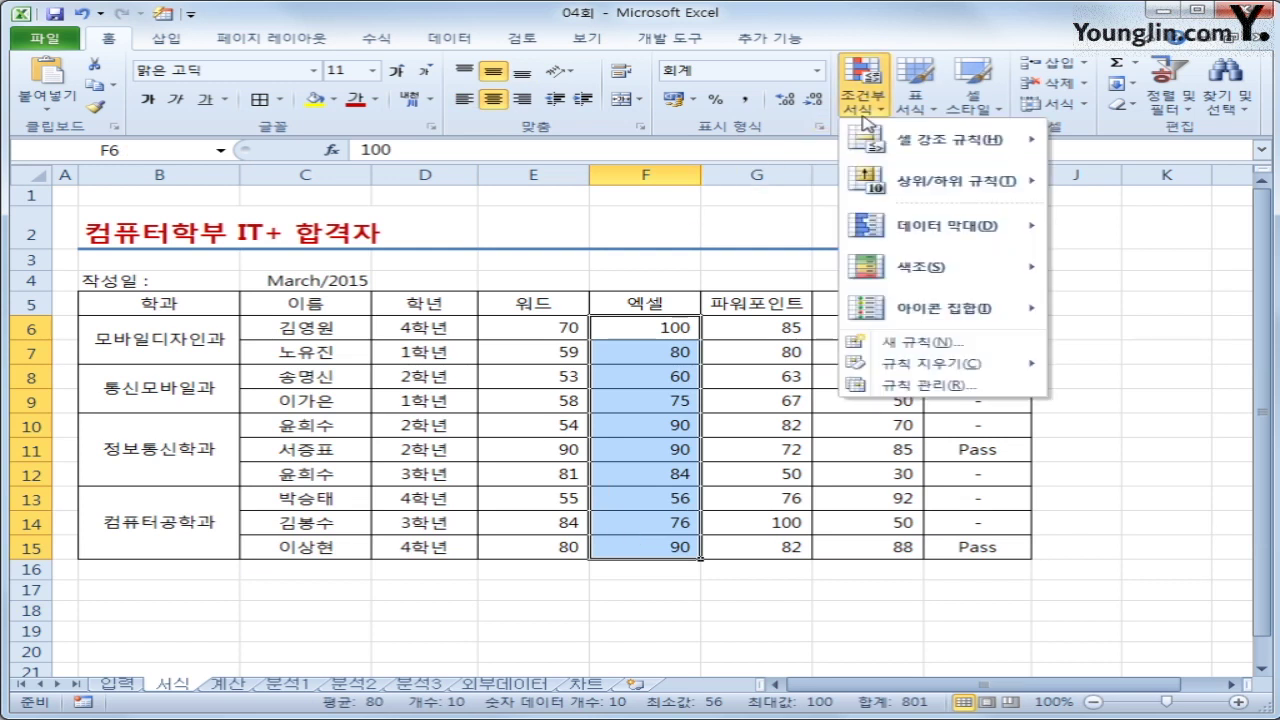
pyautogui.moveTo(933, 318)
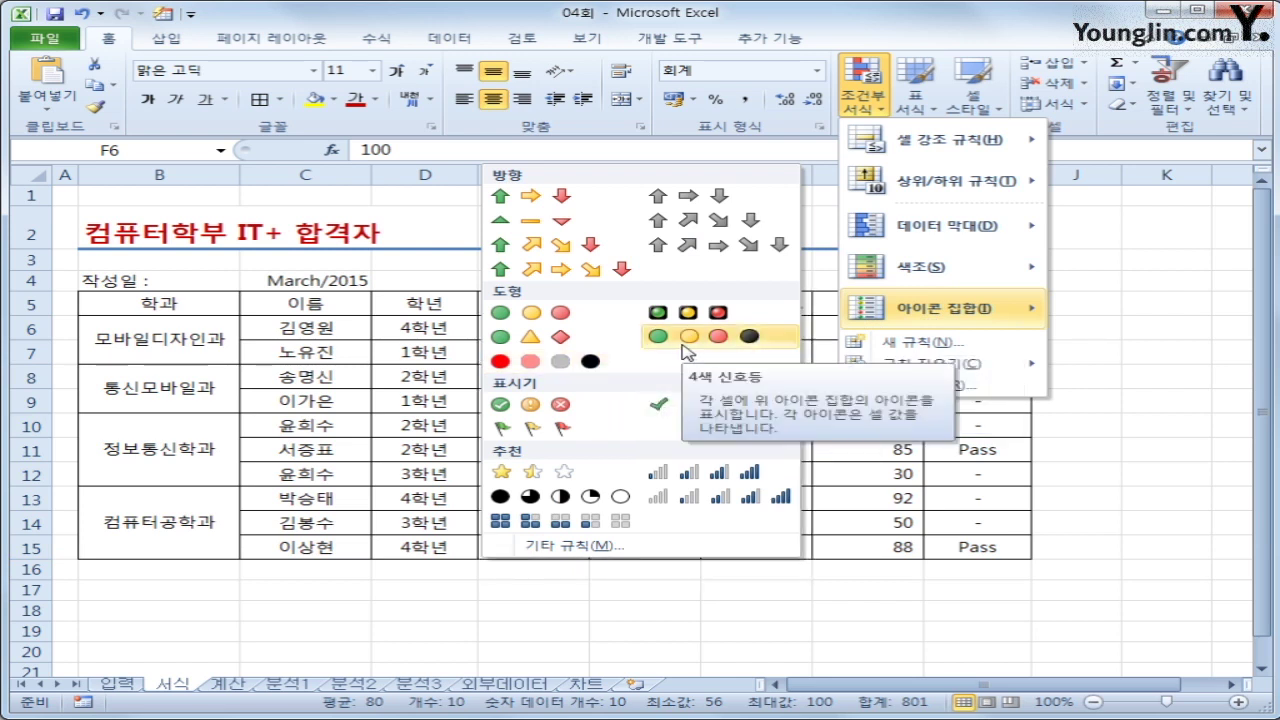
pyautogui.click(590, 362)
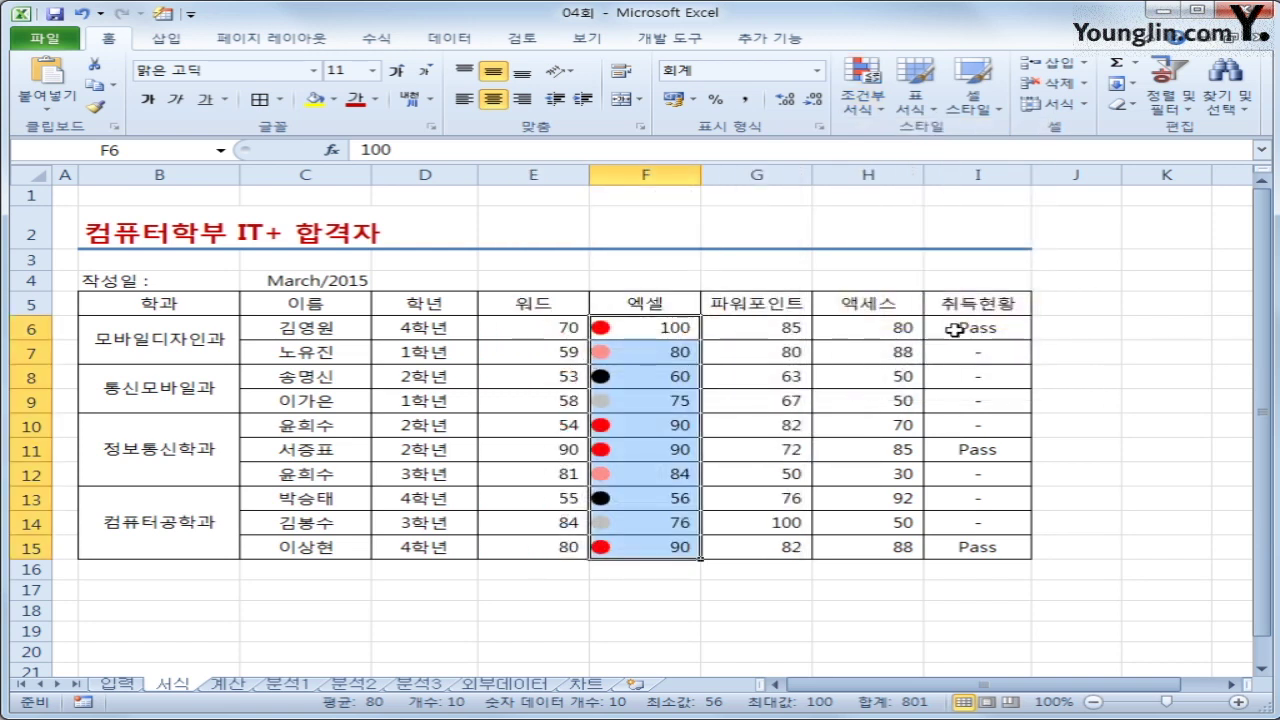
# Add an equal-to (같음) highlight rule to I6:I15 that formats cells equal to Pass with red text (빨강 텍스트)
pyautogui.moveTo(955, 328); pyautogui.dragTo(967, 542)
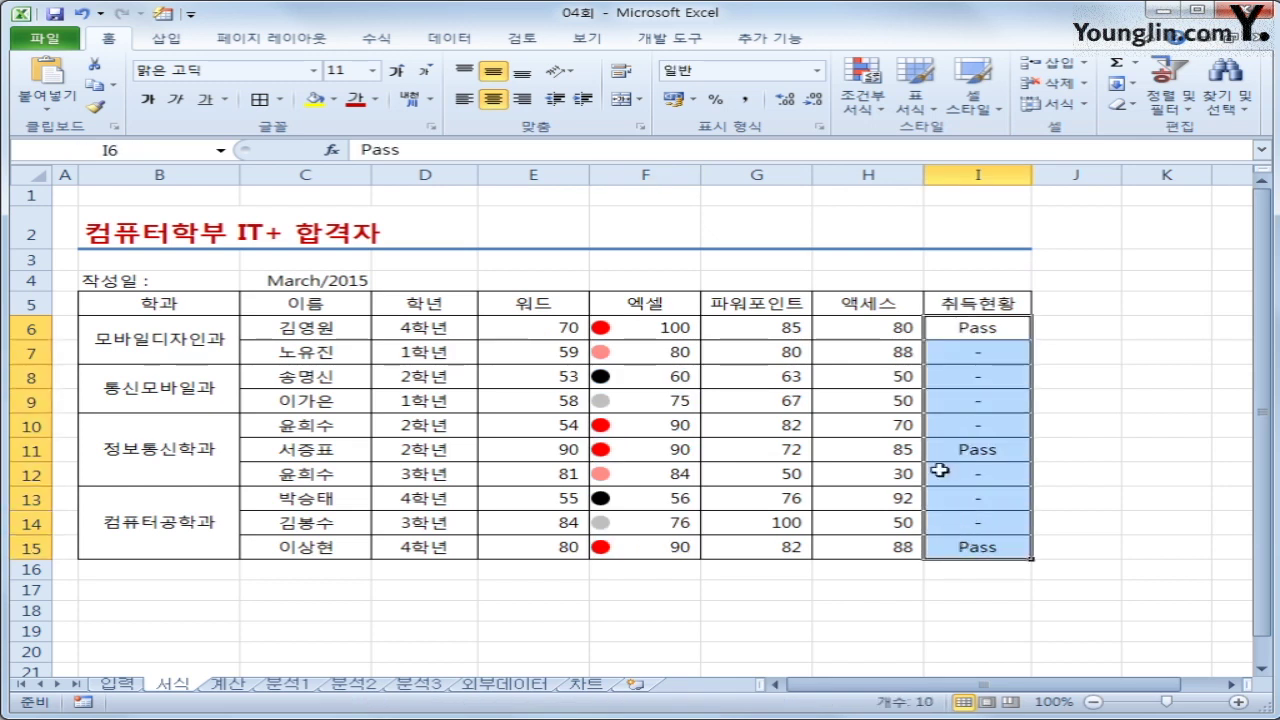
pyautogui.click(862, 104)
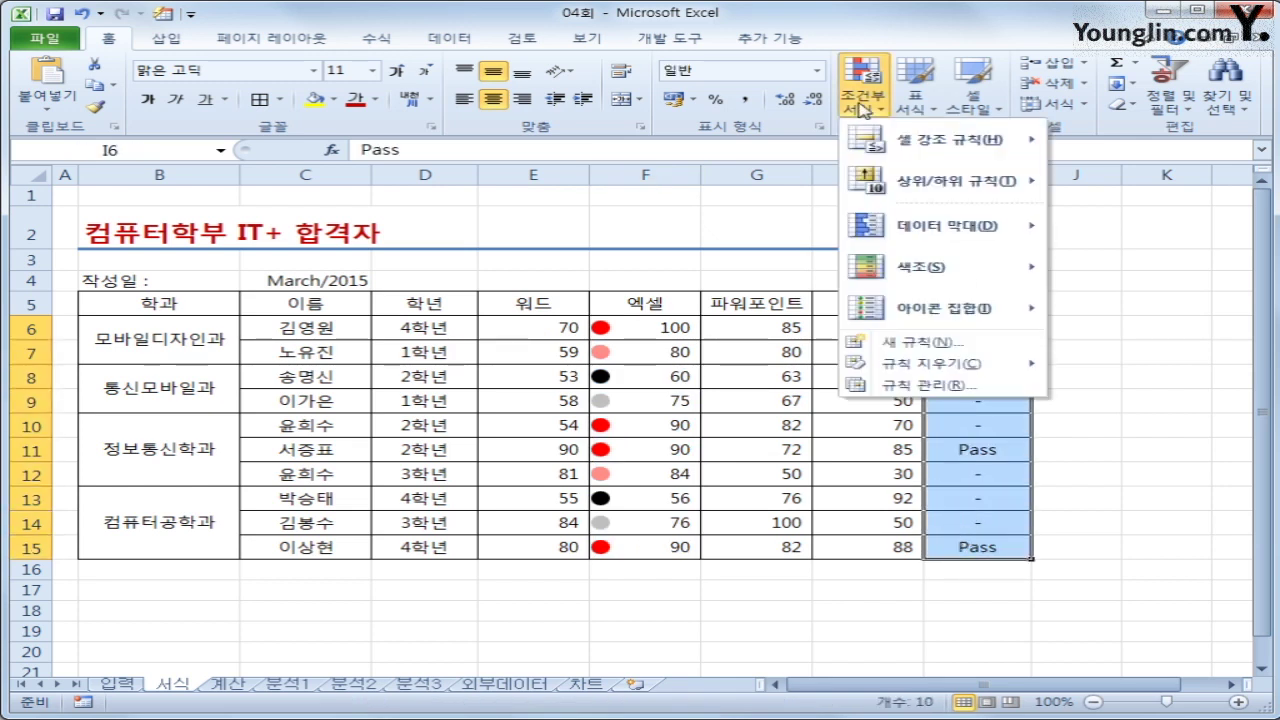
pyautogui.moveTo(917, 143)
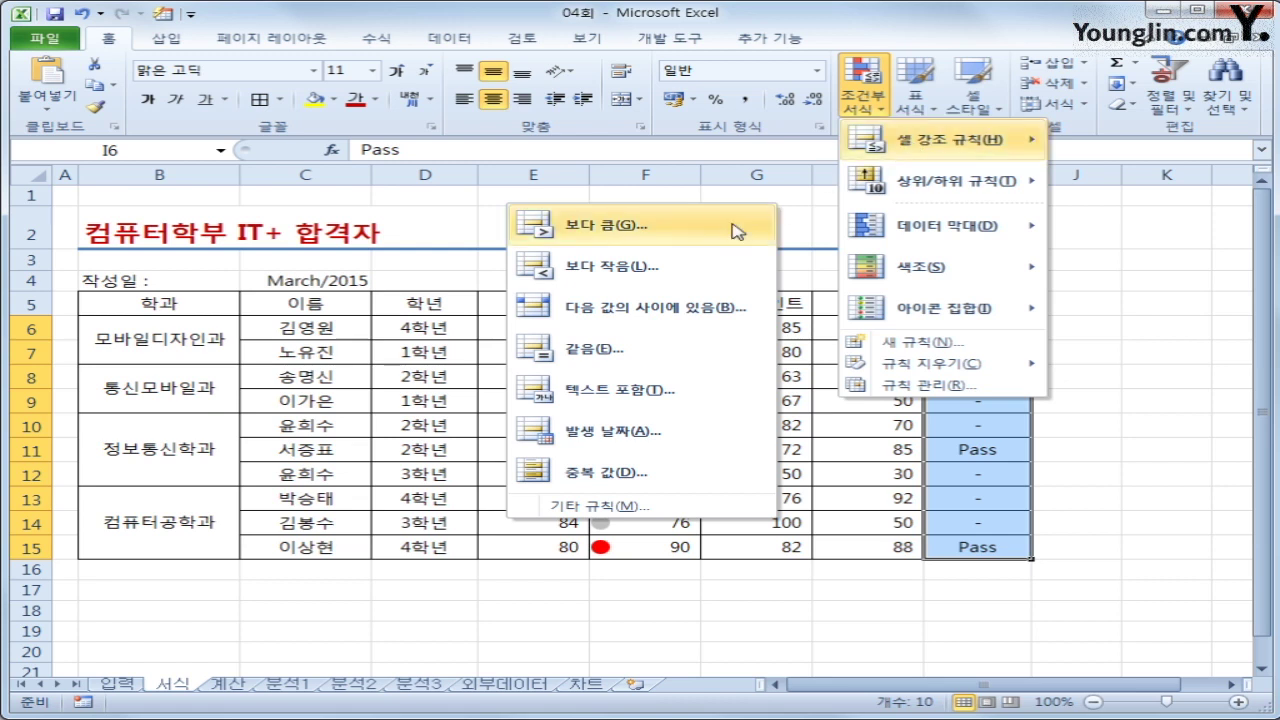
pyautogui.click(667, 349)
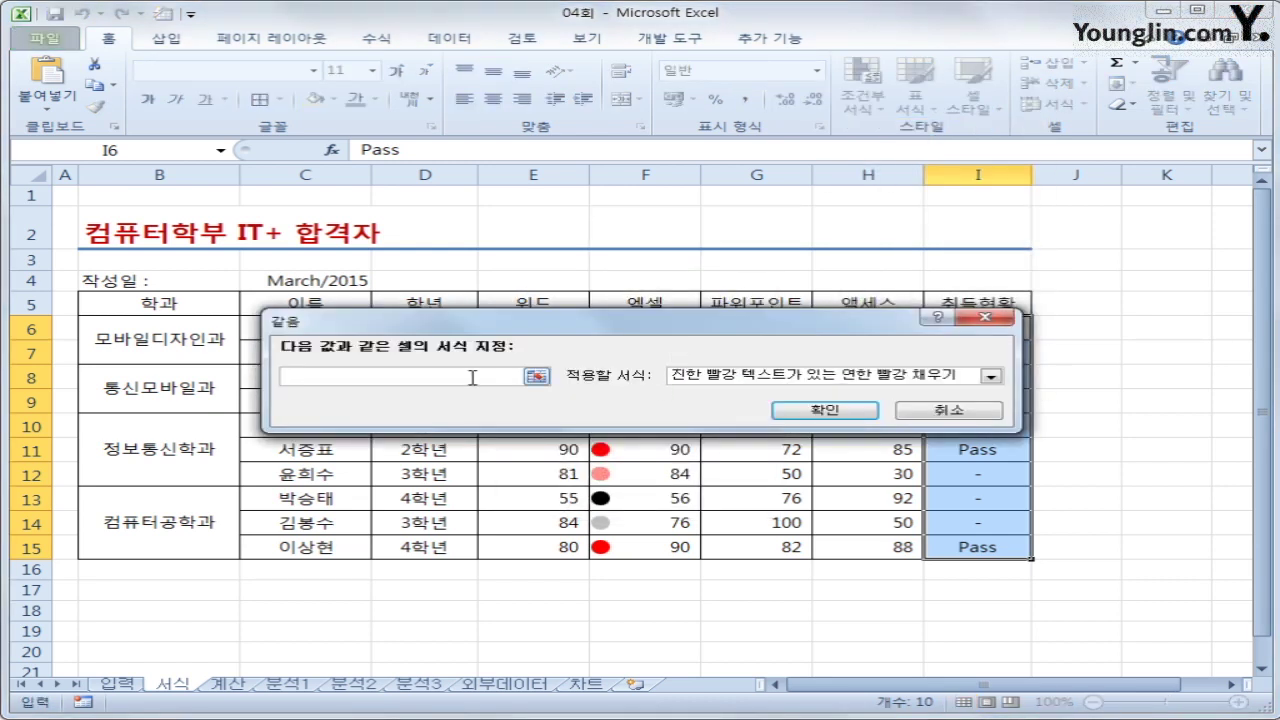
pyautogui.write('Pass')
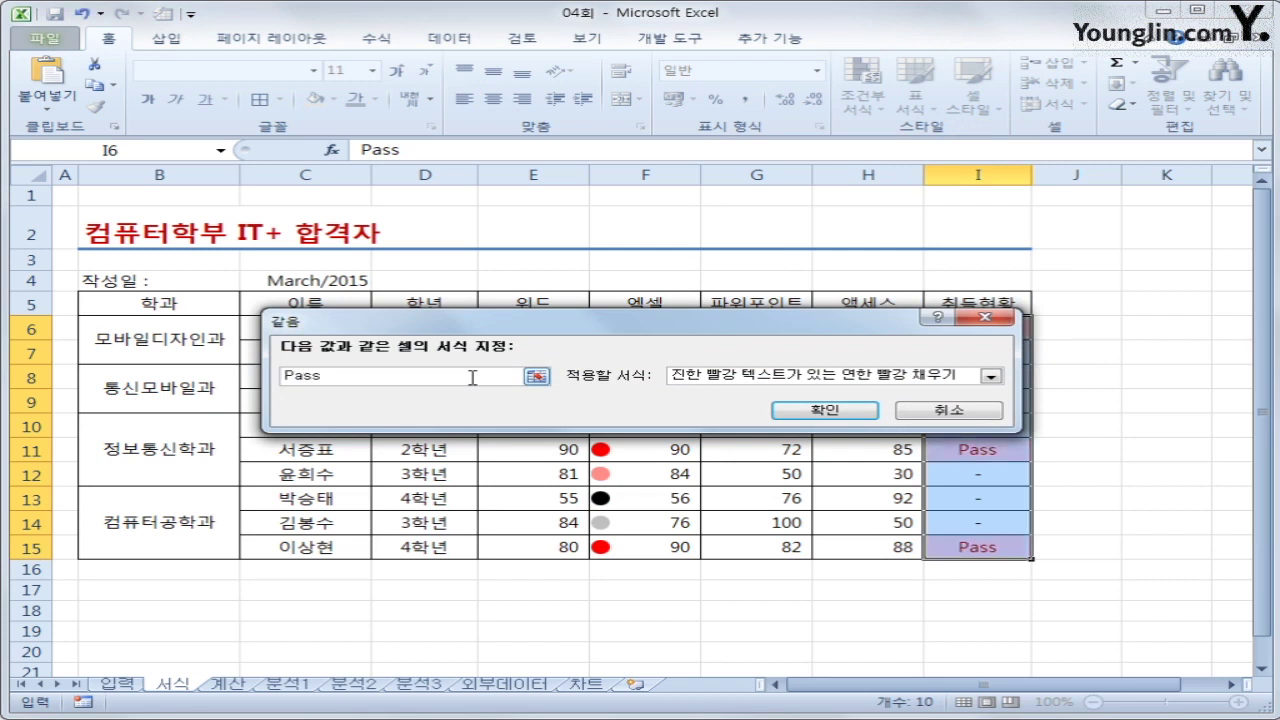
pyautogui.click(830, 381)
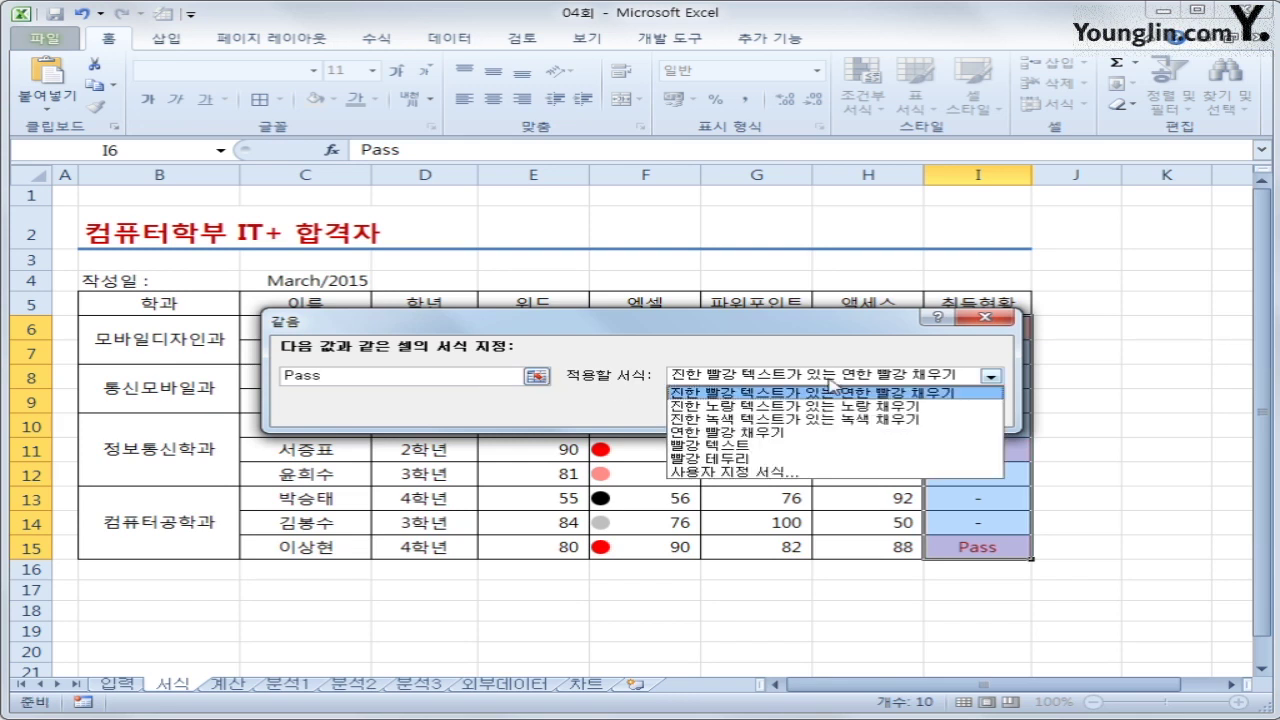
pyautogui.click(813, 448)
pyautogui.click(838, 416)
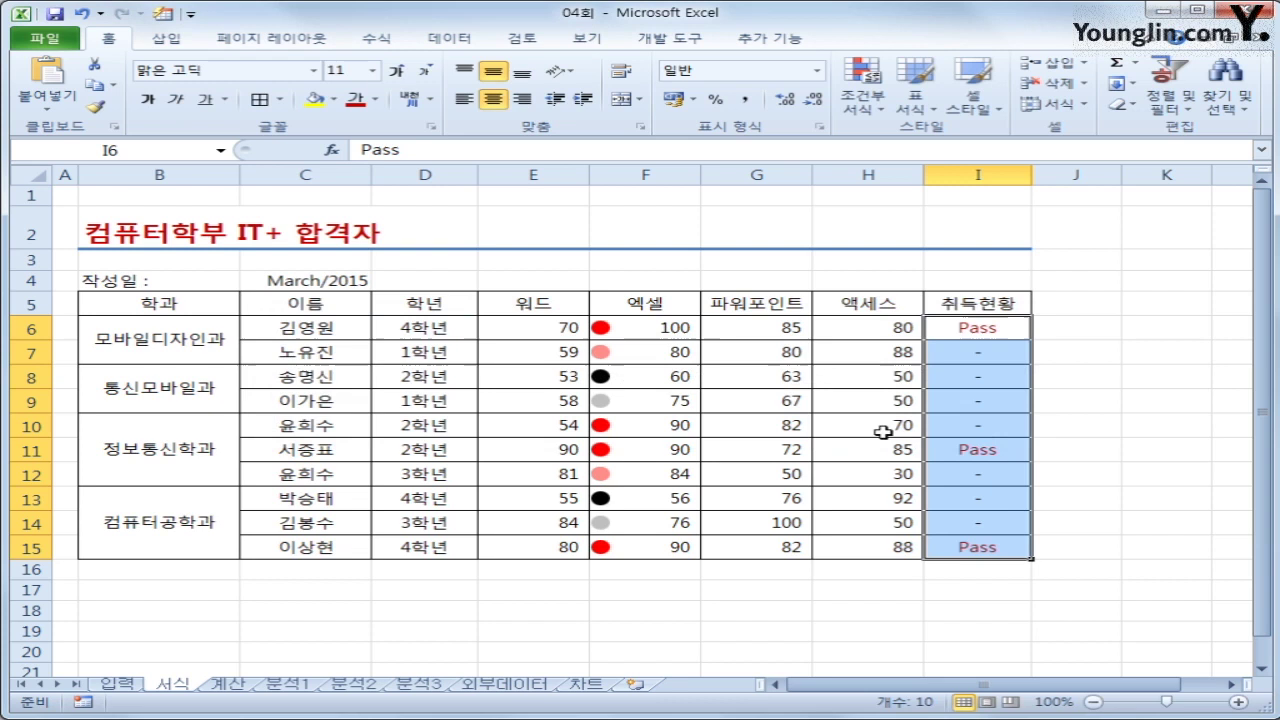
# Review the exam document's 계산 sheet instructions for the totals in H5:H24 and the evaluations in I5:I24
pyautogui.click(1122, 515)
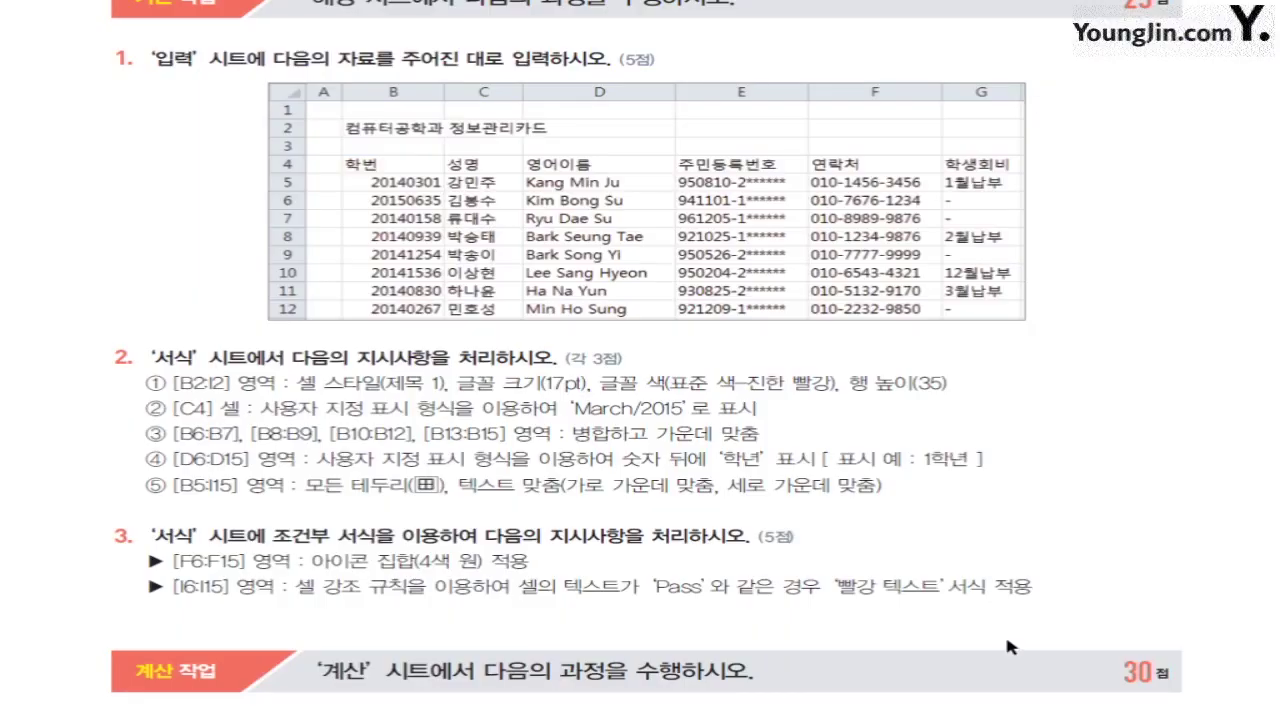
pyautogui.scroll(-5, 1010, 570)
pyautogui.scroll(-2, 1010, 570)
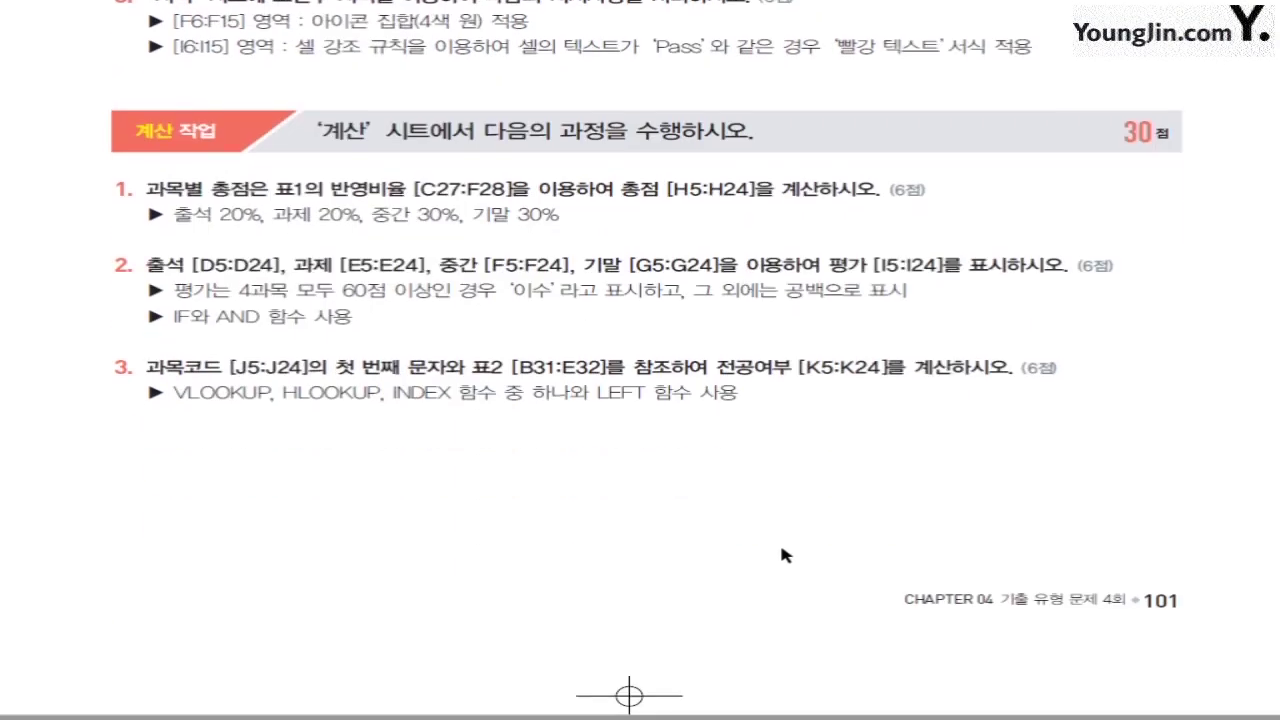
pyautogui.moveTo(146, 190); pyautogui.dragTo(532, 189)
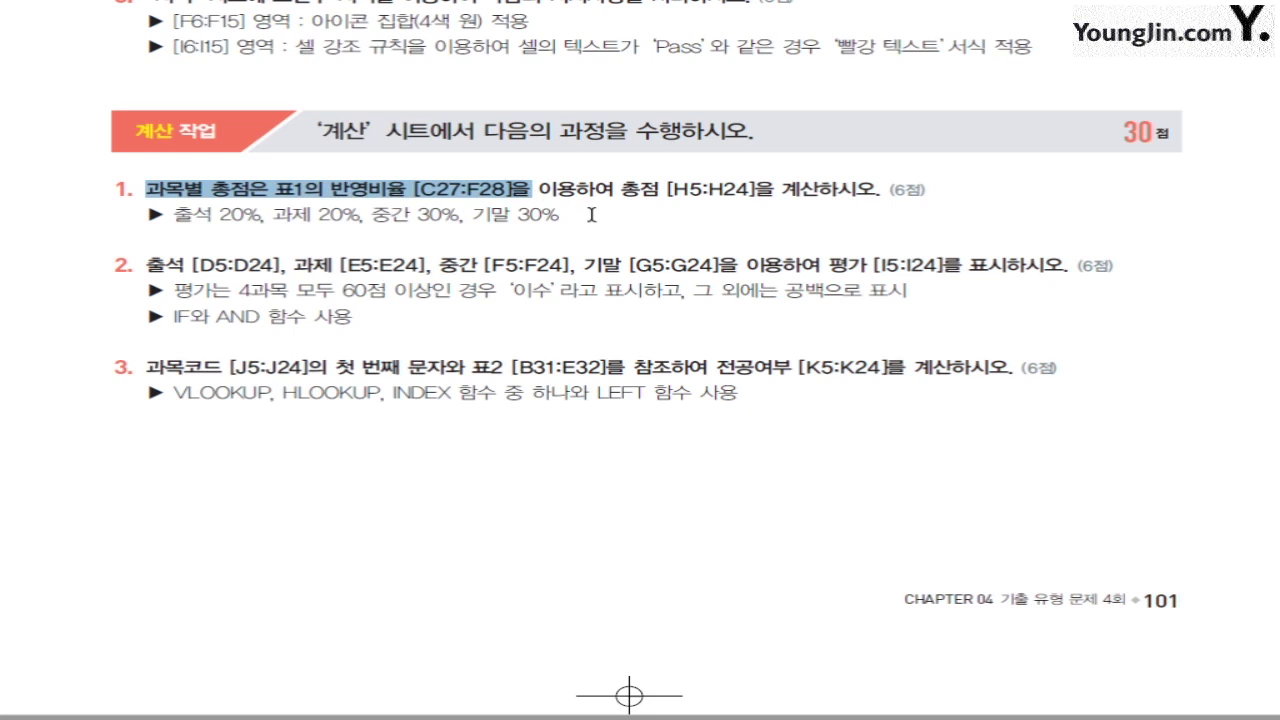
pyautogui.click(591, 214)
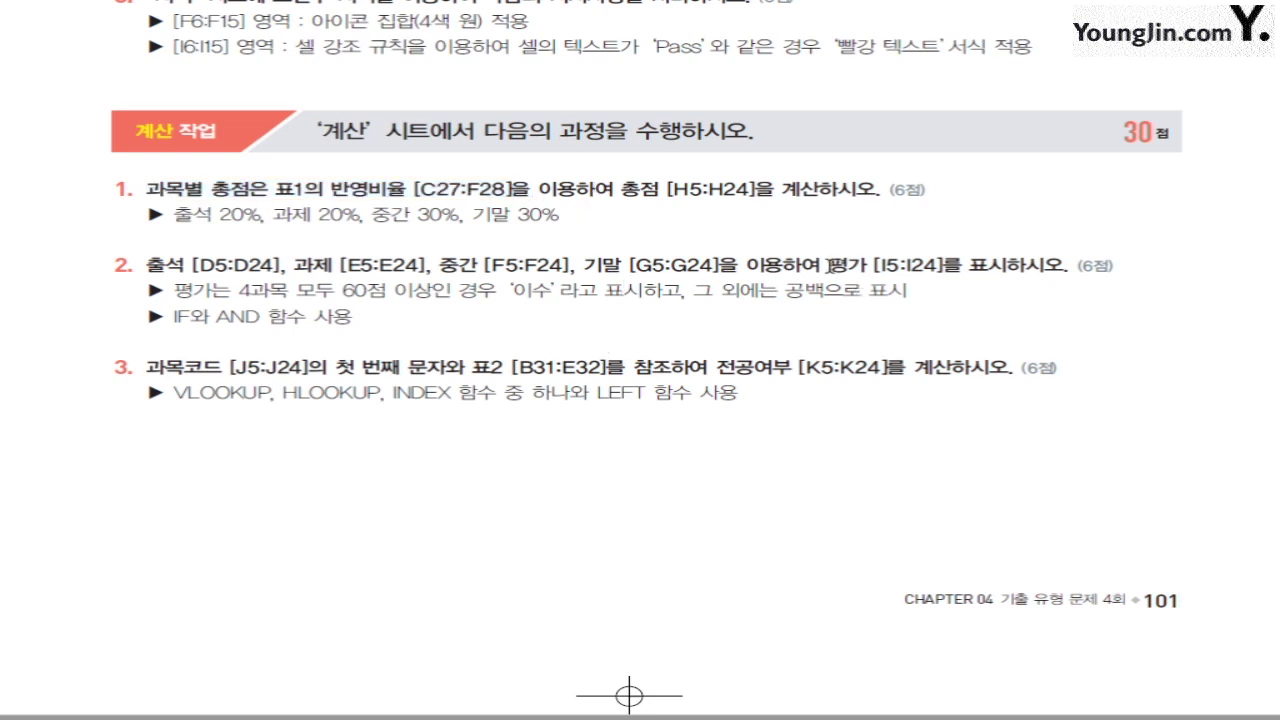
pyautogui.moveTo(828, 265); pyautogui.dragTo(941, 265)
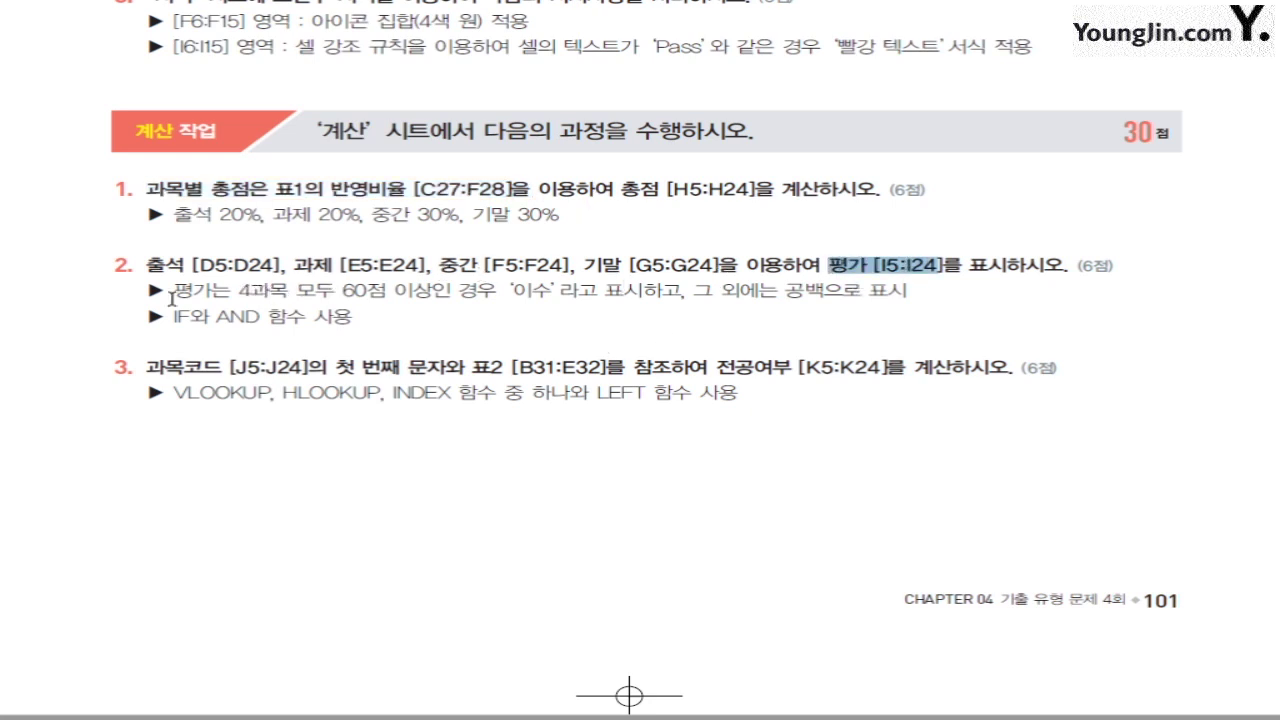
pyautogui.moveTo(177, 292); pyautogui.dragTo(541, 291)
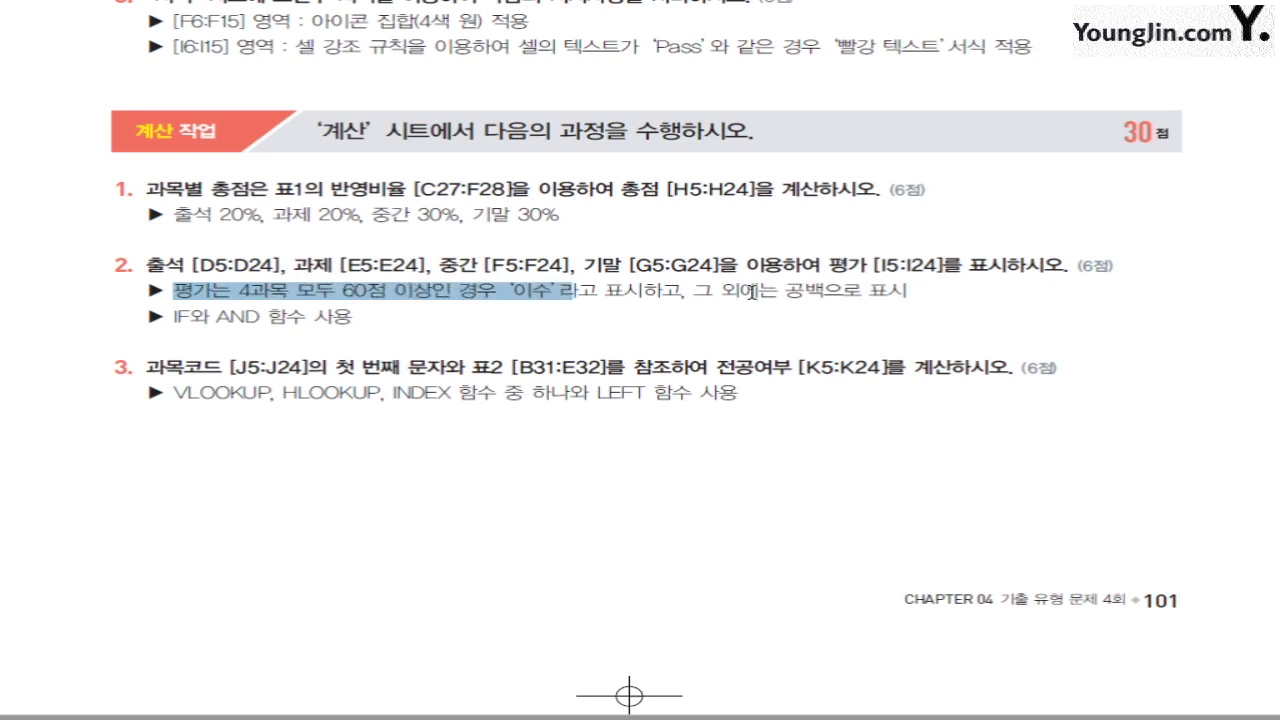
pyautogui.moveTo(720, 291); pyautogui.dragTo(862, 292)
pyautogui.moveTo(168, 316); pyautogui.dragTo(281, 316)
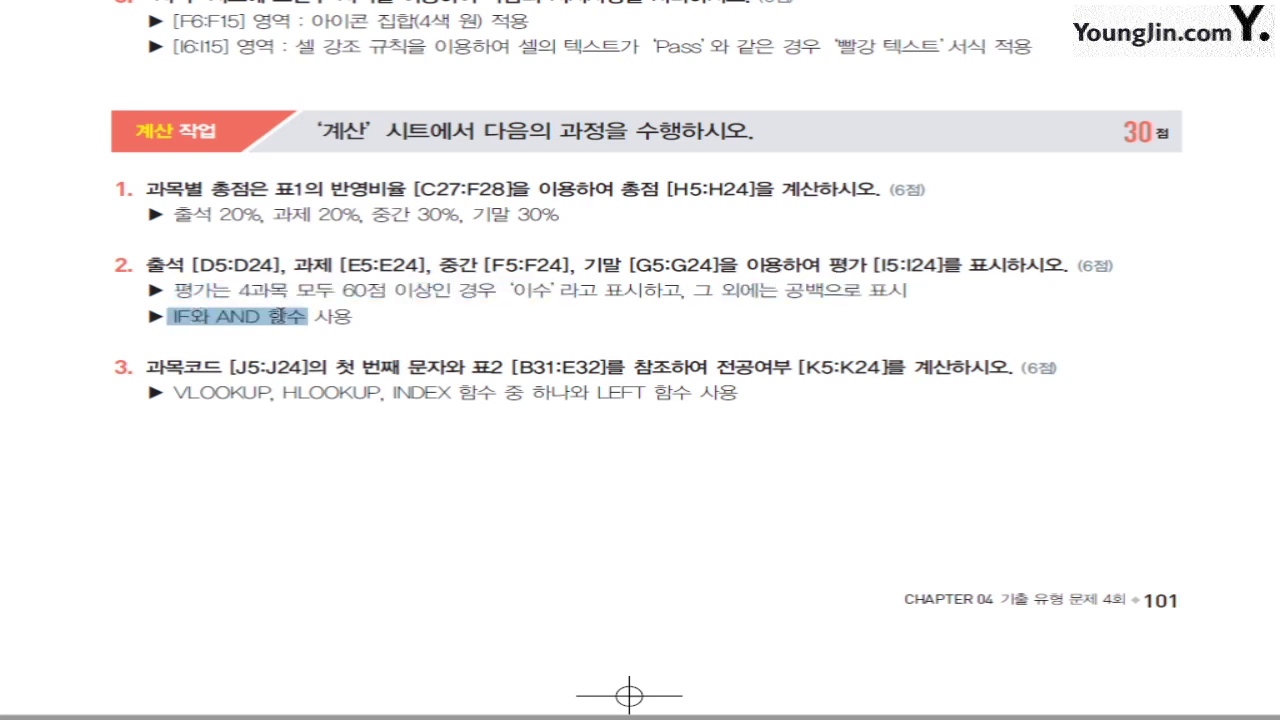
pyautogui.click(383, 341)
pyautogui.scroll(-2, 473, 338)
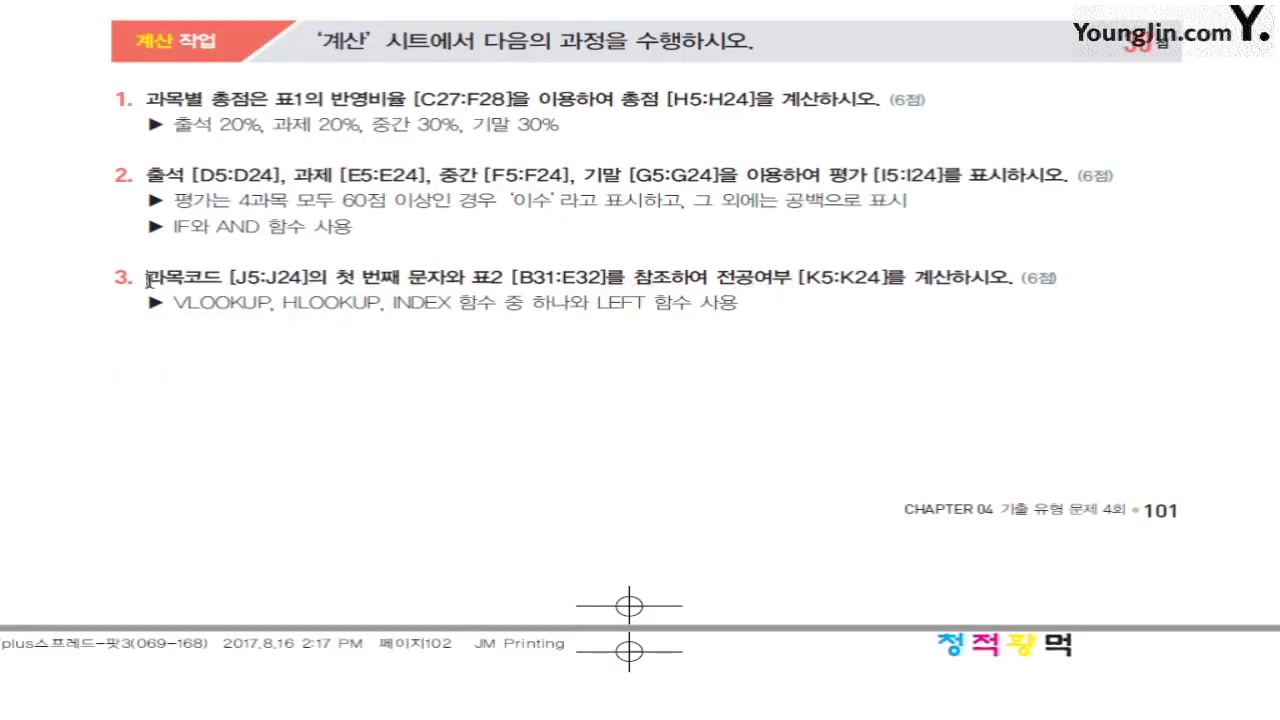
# Review the exam instructions for 전공여부 in K5:K24, the ranks in L5:L24 and the department averages in K28:K32
pyautogui.moveTo(148, 280); pyautogui.dragTo(432, 278)
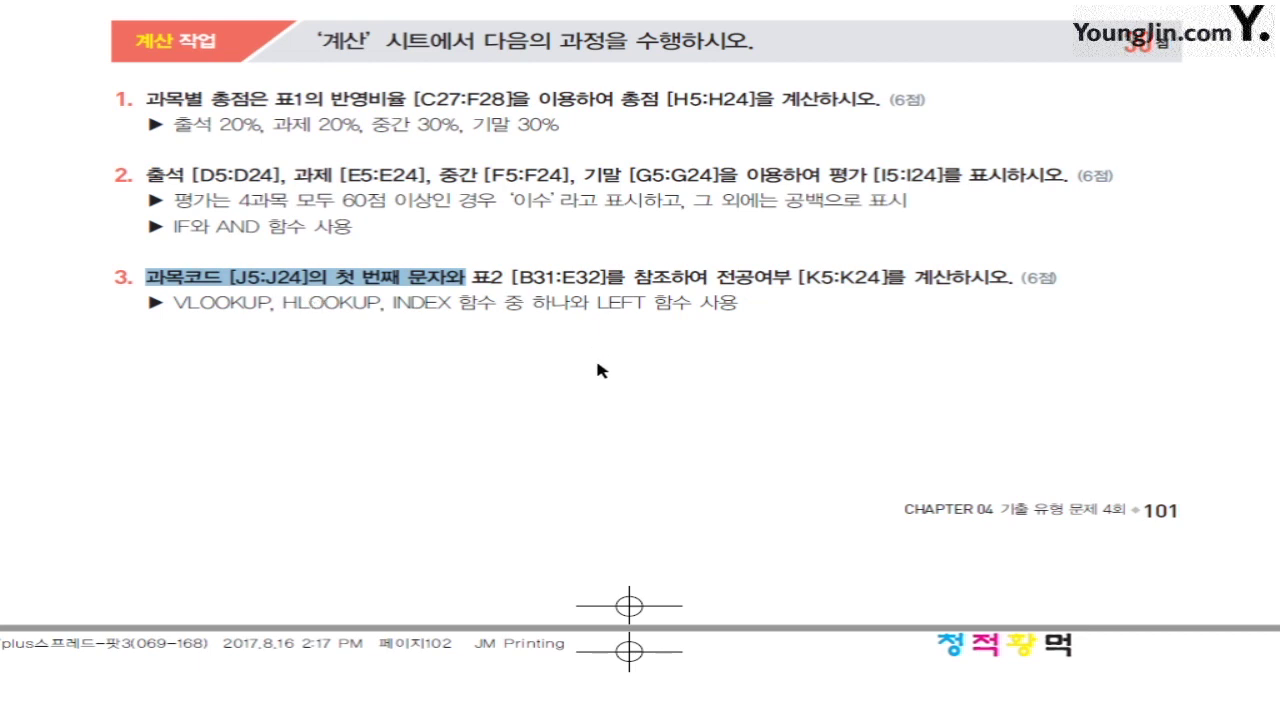
pyautogui.scroll(-5, 601, 371)
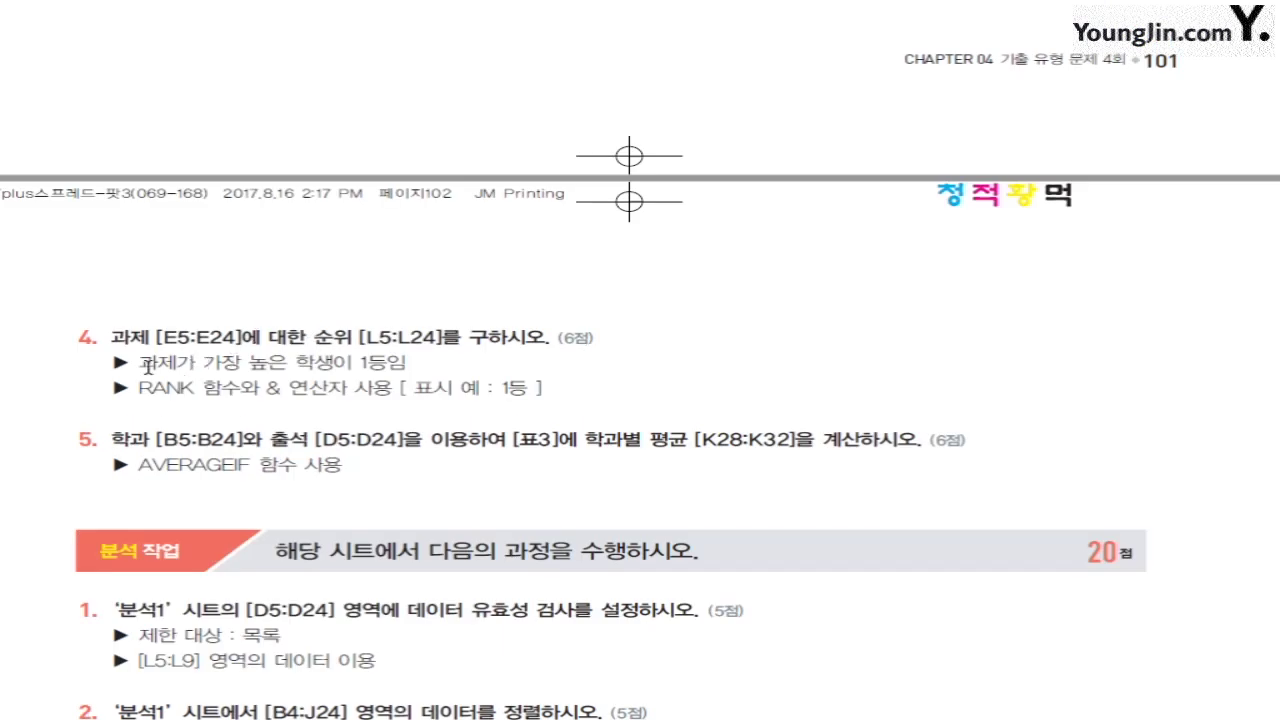
pyautogui.moveTo(142, 364); pyautogui.dragTo(404, 362)
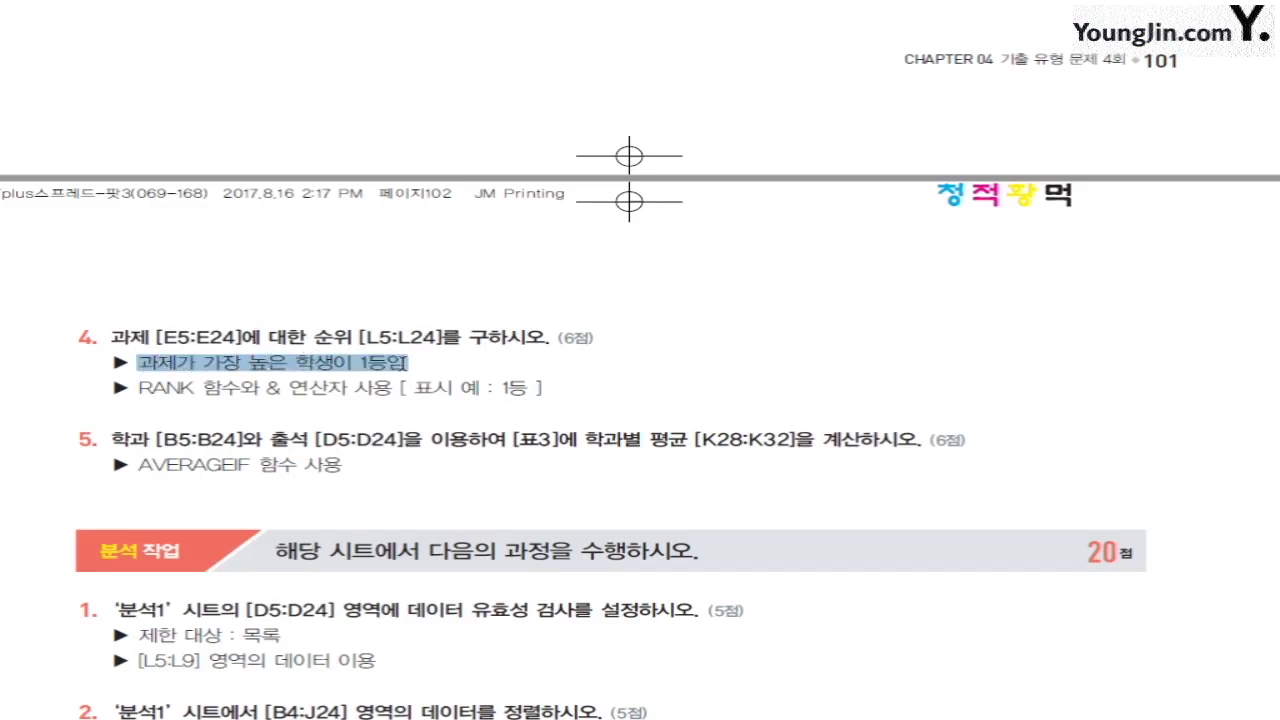
pyautogui.click(406, 364)
pyautogui.moveTo(132, 388); pyautogui.dragTo(385, 385)
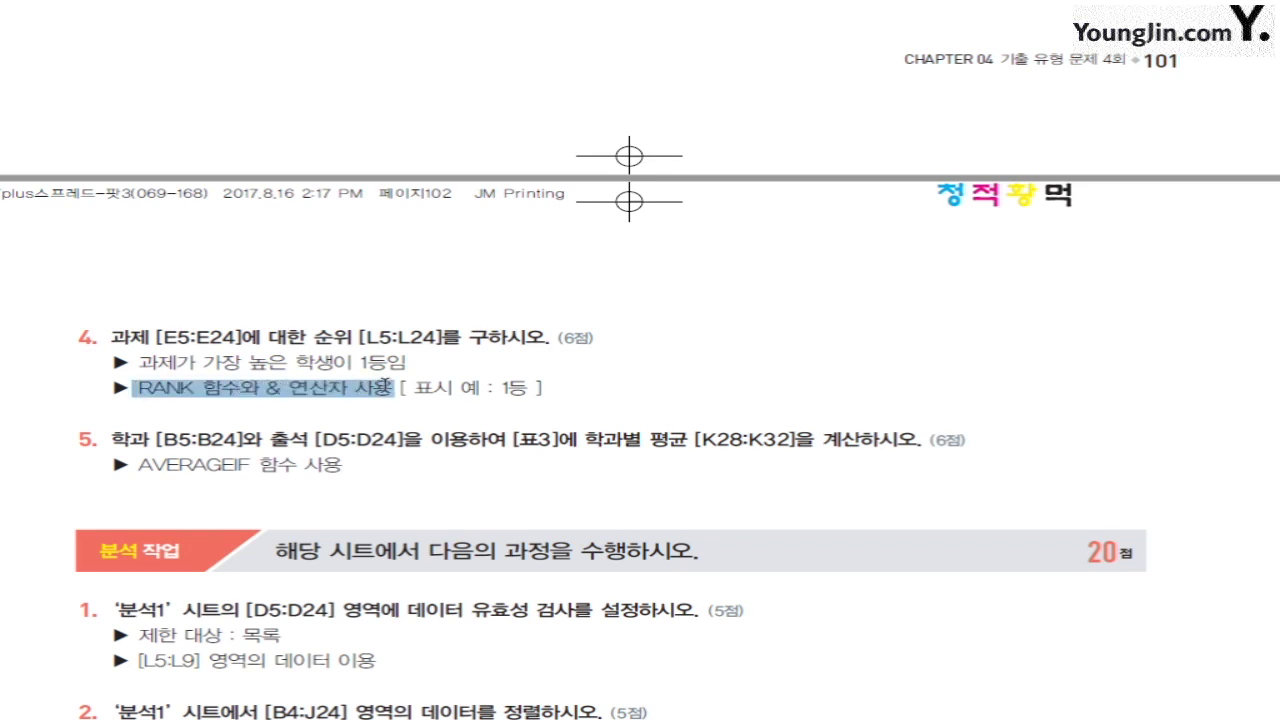
pyautogui.click(497, 414)
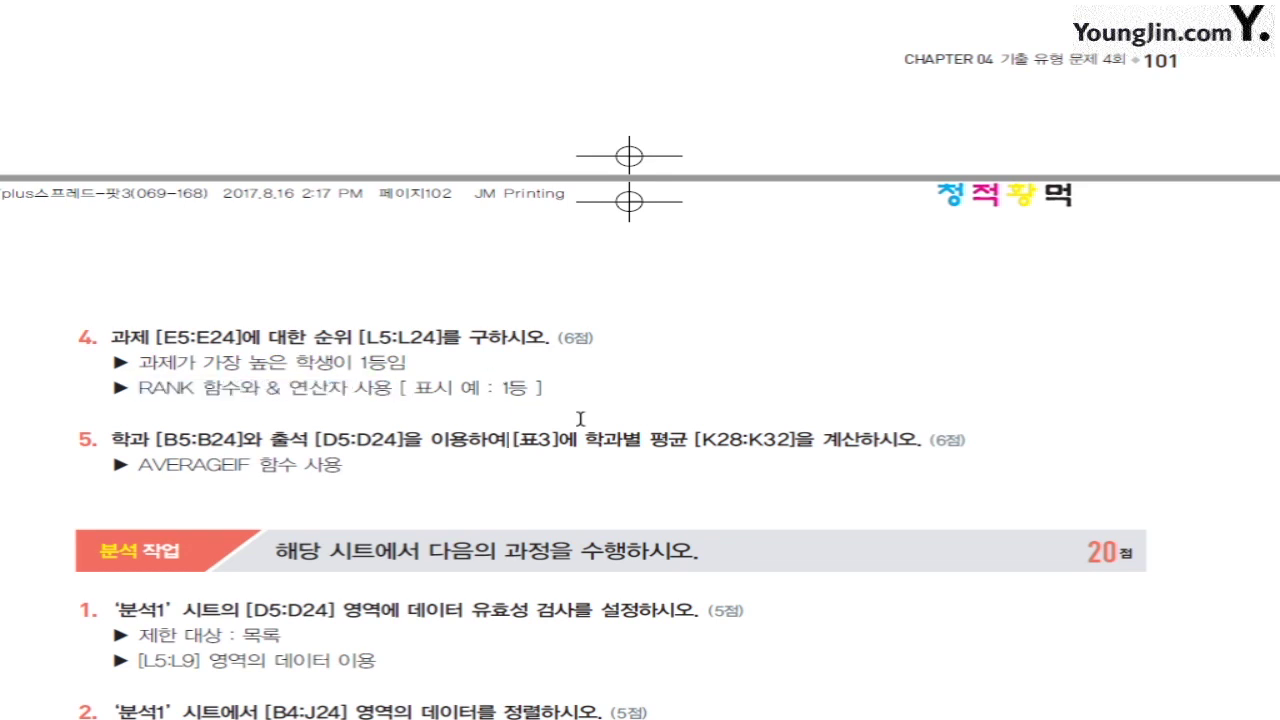
pyautogui.moveTo(265, 388); pyautogui.dragTo(393, 388)
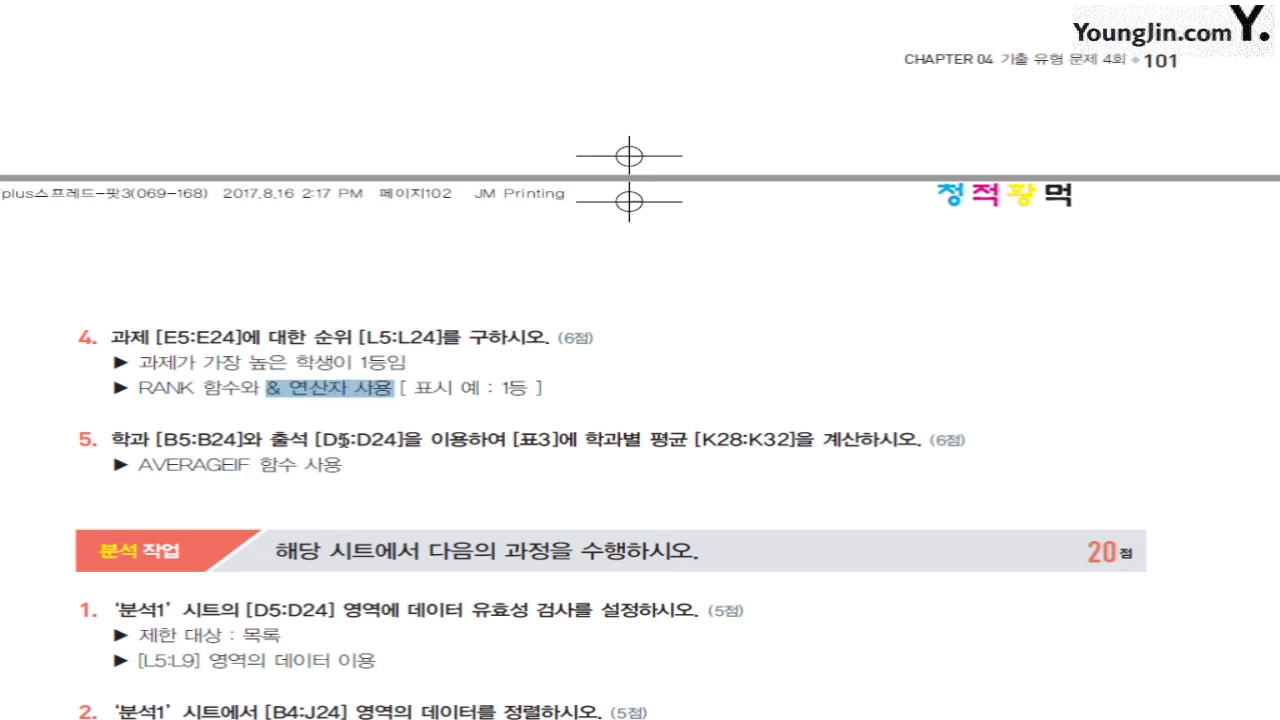
pyautogui.click(428, 489)
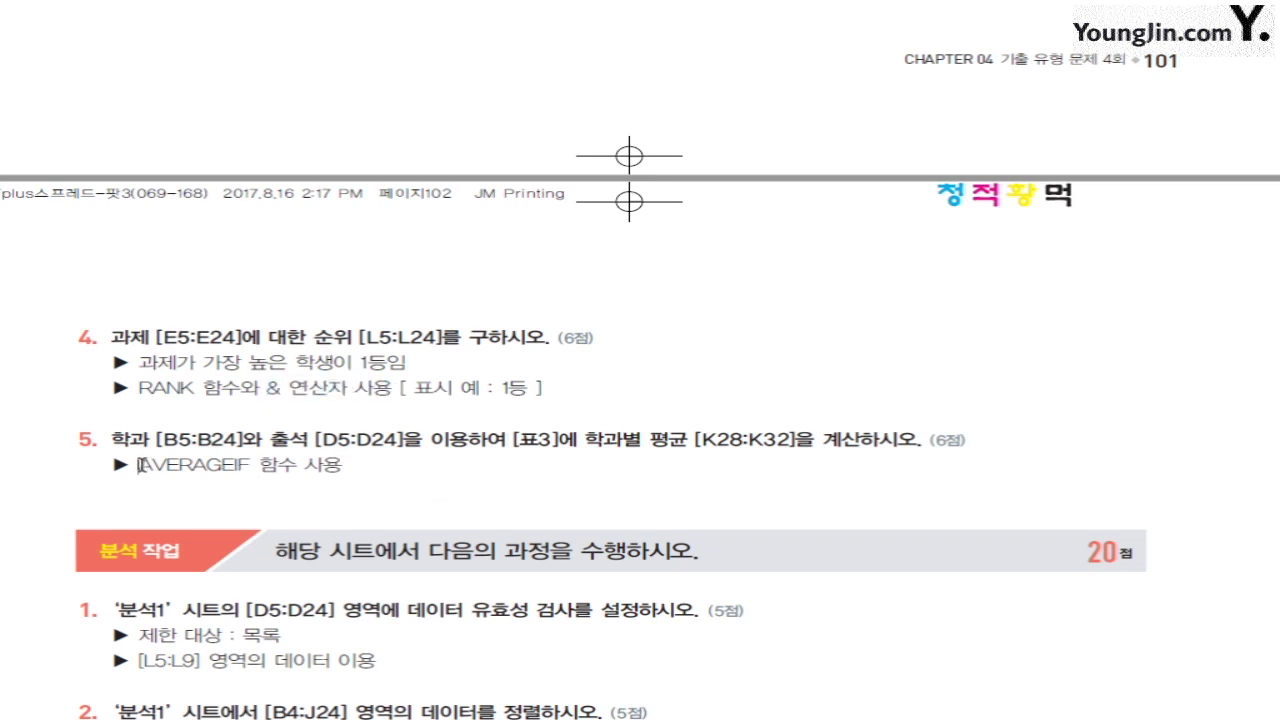
pyautogui.moveTo(138, 464); pyautogui.dragTo(233, 463)
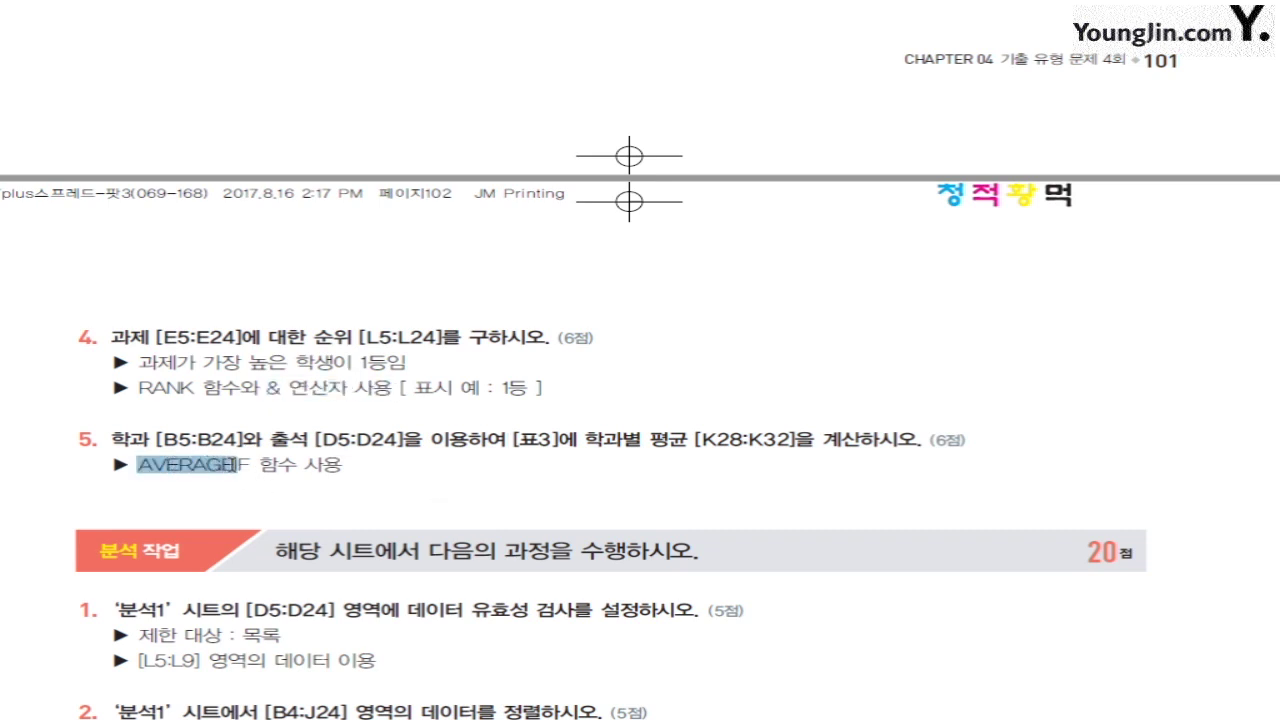
pyautogui.click(466, 497)
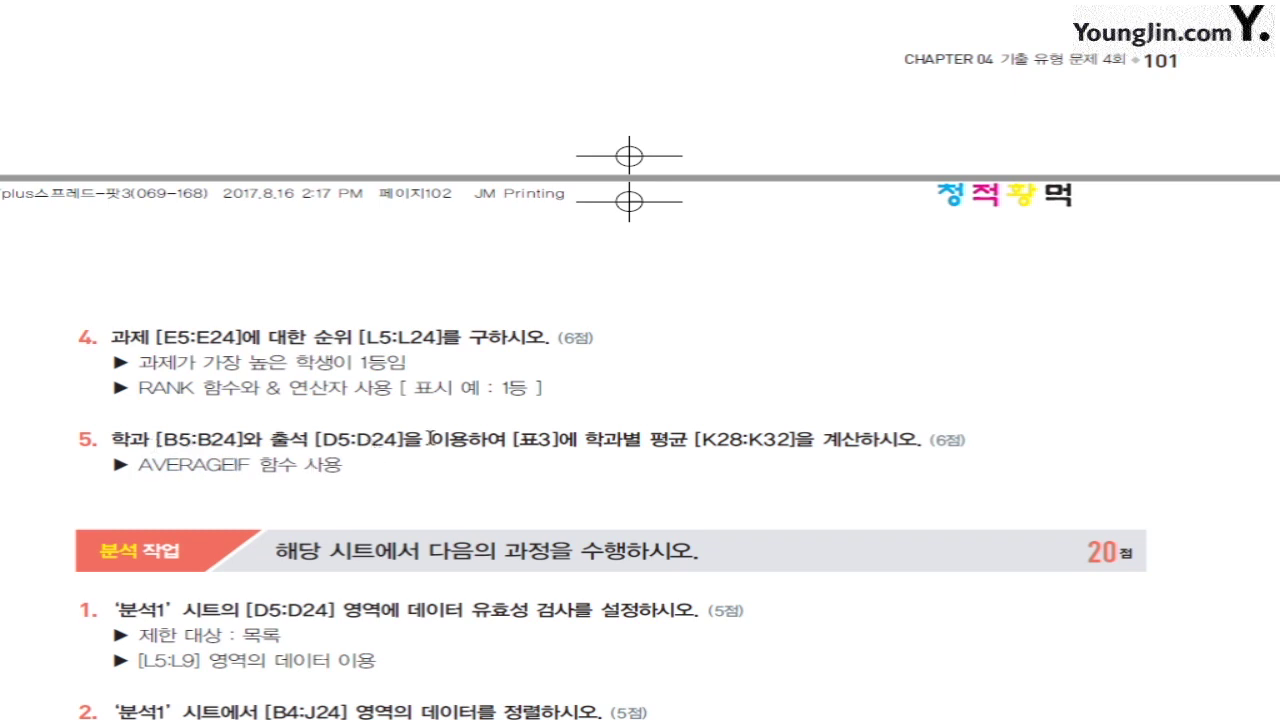
pyautogui.moveTo(584, 440); pyautogui.dragTo(790, 441)
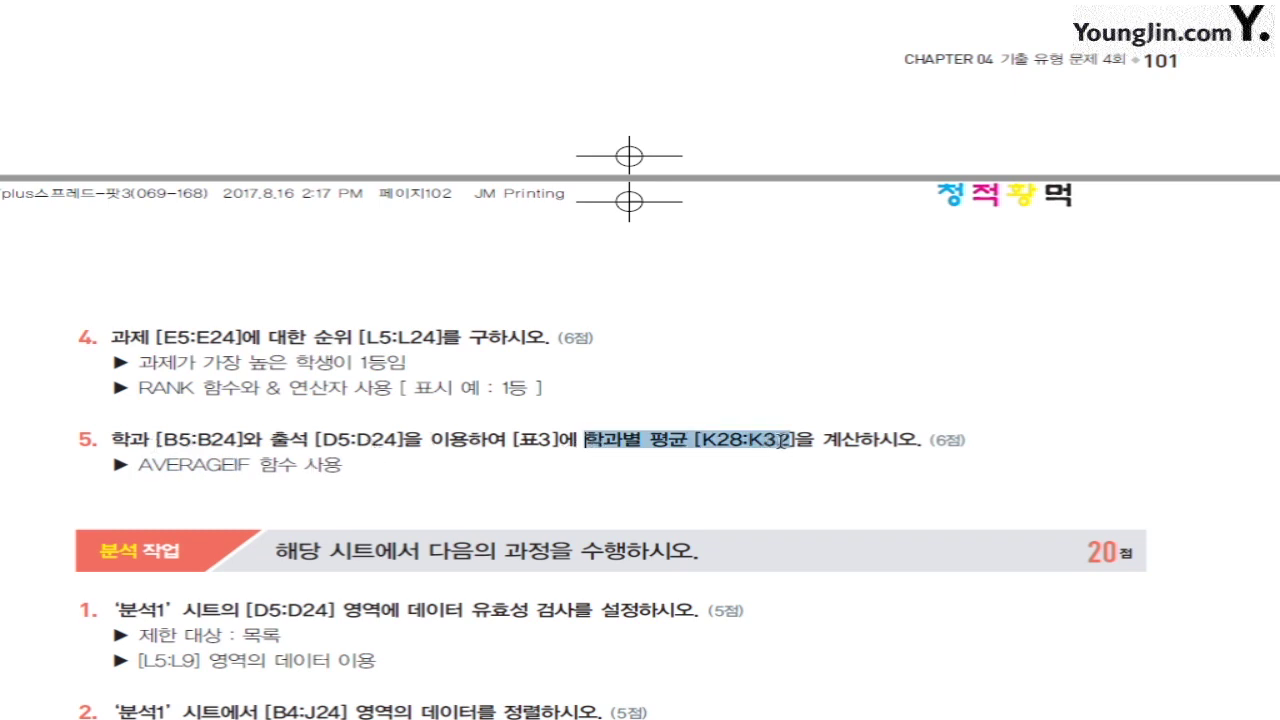
pyautogui.click(637, 480)
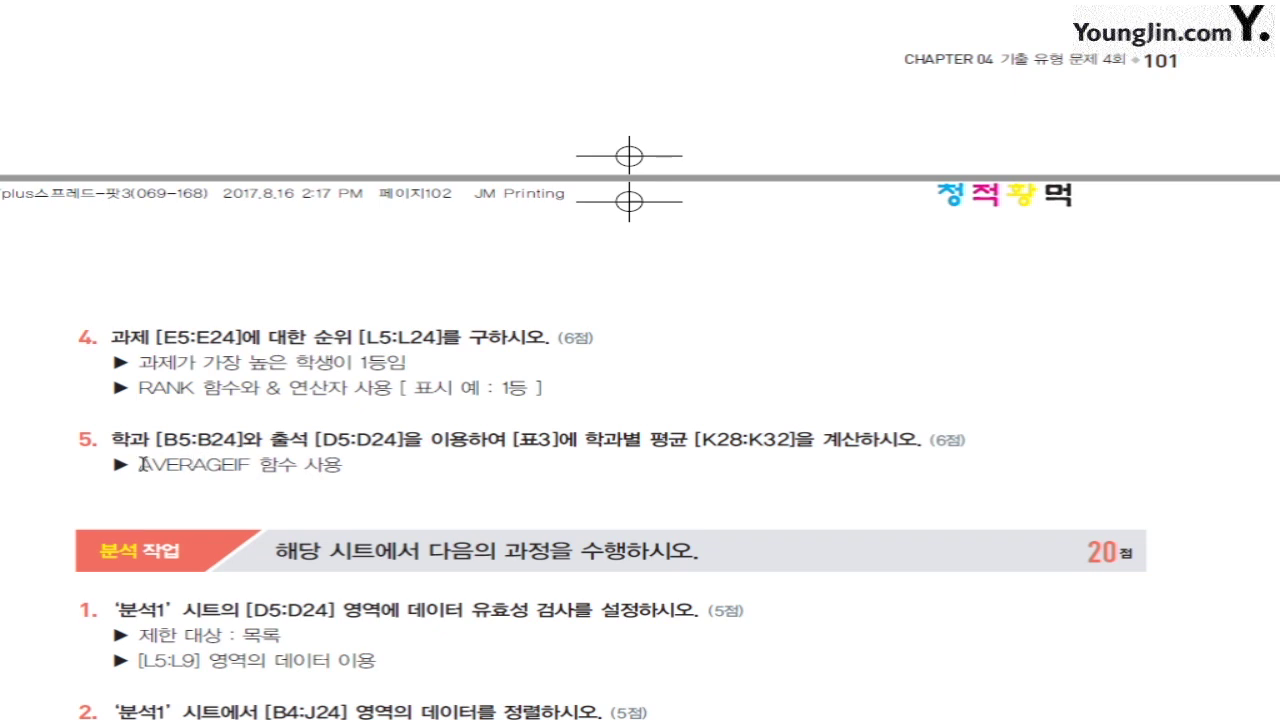
pyautogui.moveTo(138, 464); pyautogui.dragTo(238, 464)
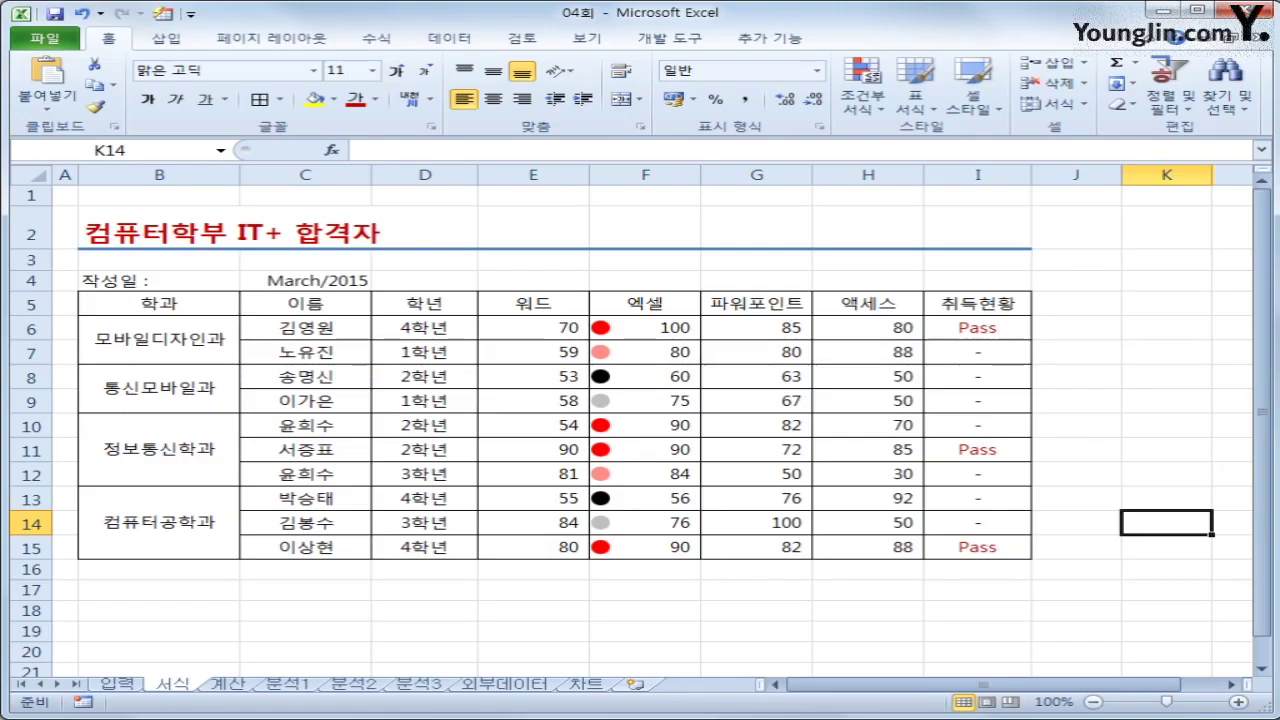
# Open the 계산 sheet, select the first 총점 cell H5 and locate the reference tables below the score table
pyautogui.click(226, 685)
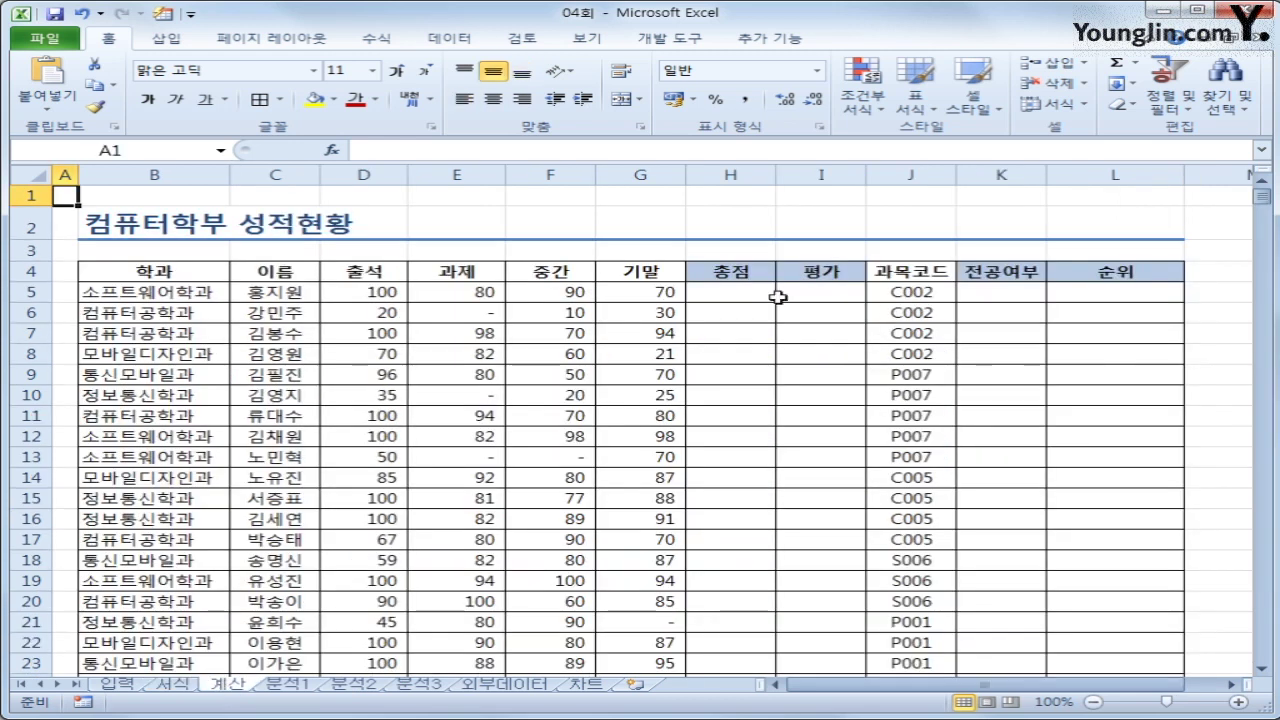
pyautogui.click(727, 296)
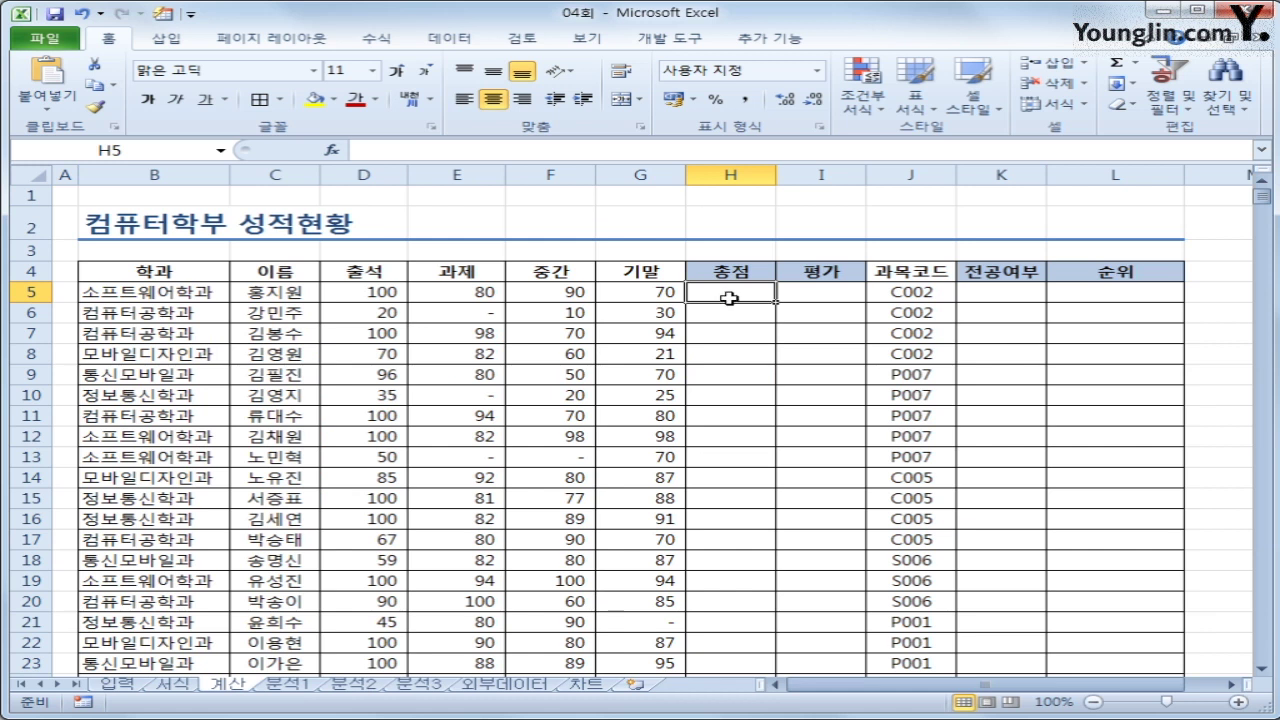
pyautogui.scroll(-4, 731, 299)
pyautogui.scroll(4, 731, 299)
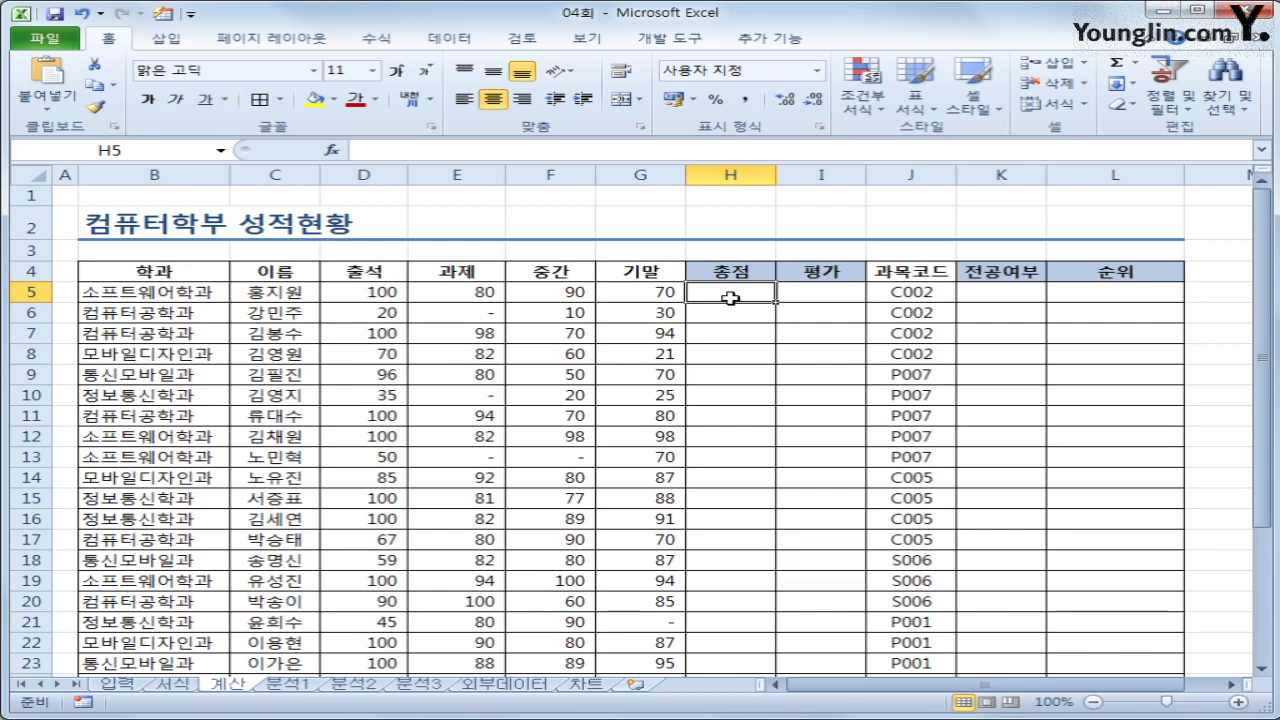
pyautogui.scroll(-4, 731, 299)
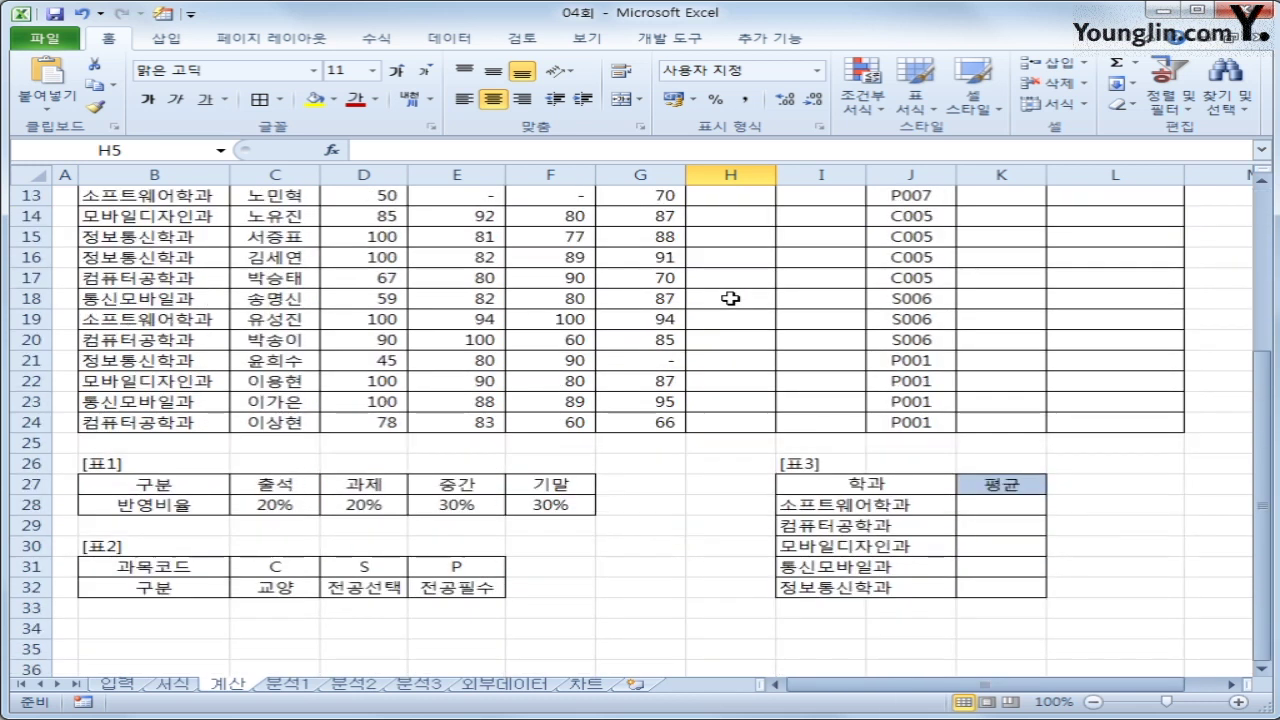
pyautogui.scroll(1, 731, 299)
pyautogui.scroll(3, 731, 298)
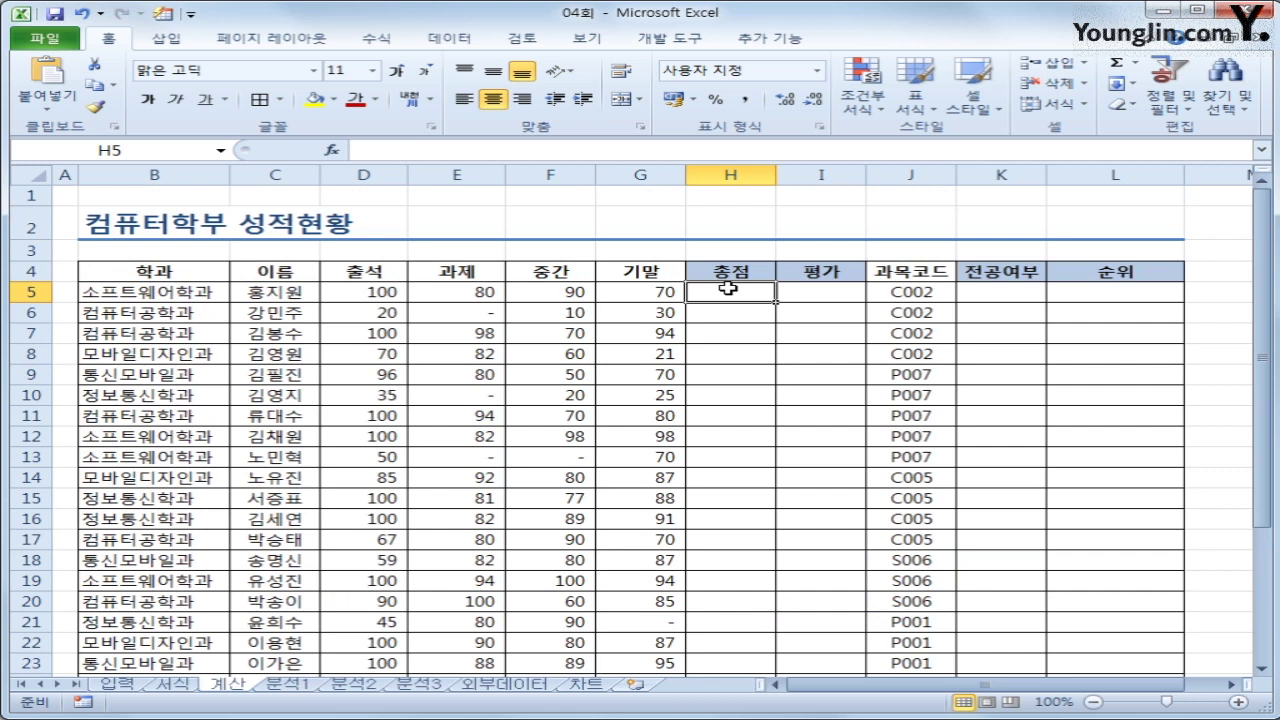
# Start the 총점 formula in H5 by multiplying the attendance score by its absolute weight in 표1, =D5*$C$28
pyautogui.write('=')
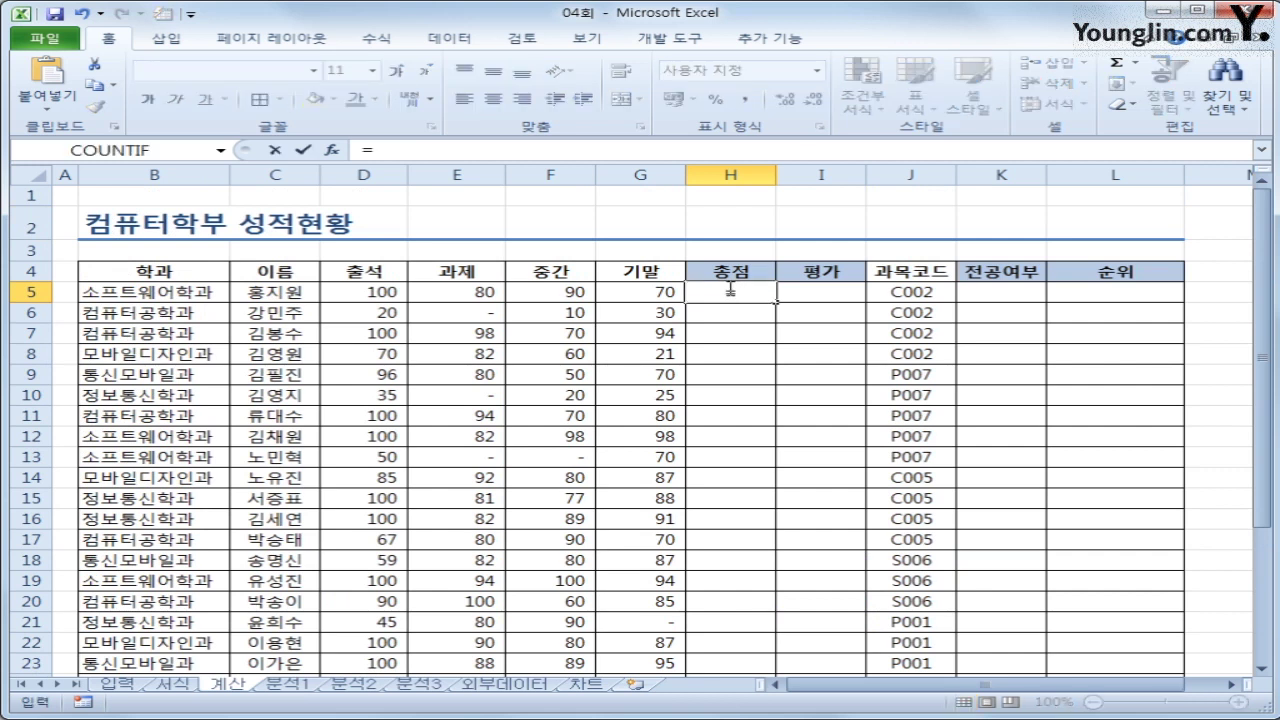
pyautogui.click(385, 292)
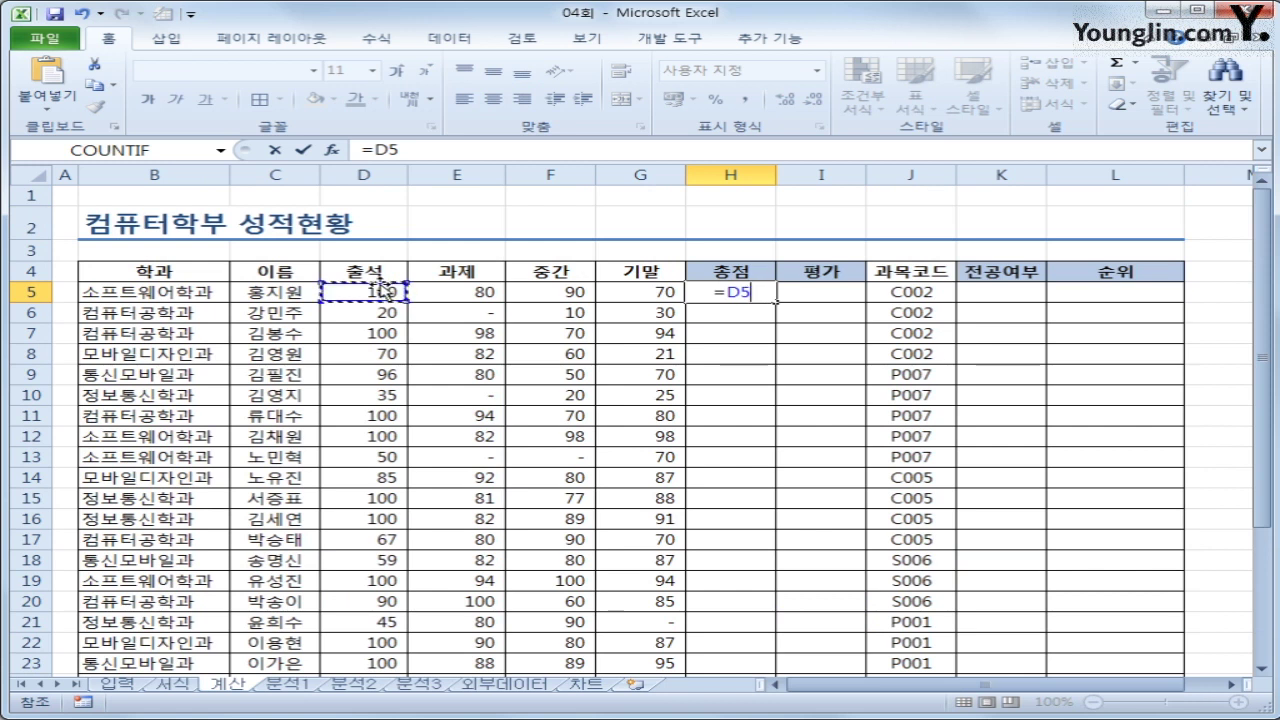
pyautogui.write('*')
pyautogui.scroll(-3, 384, 285)
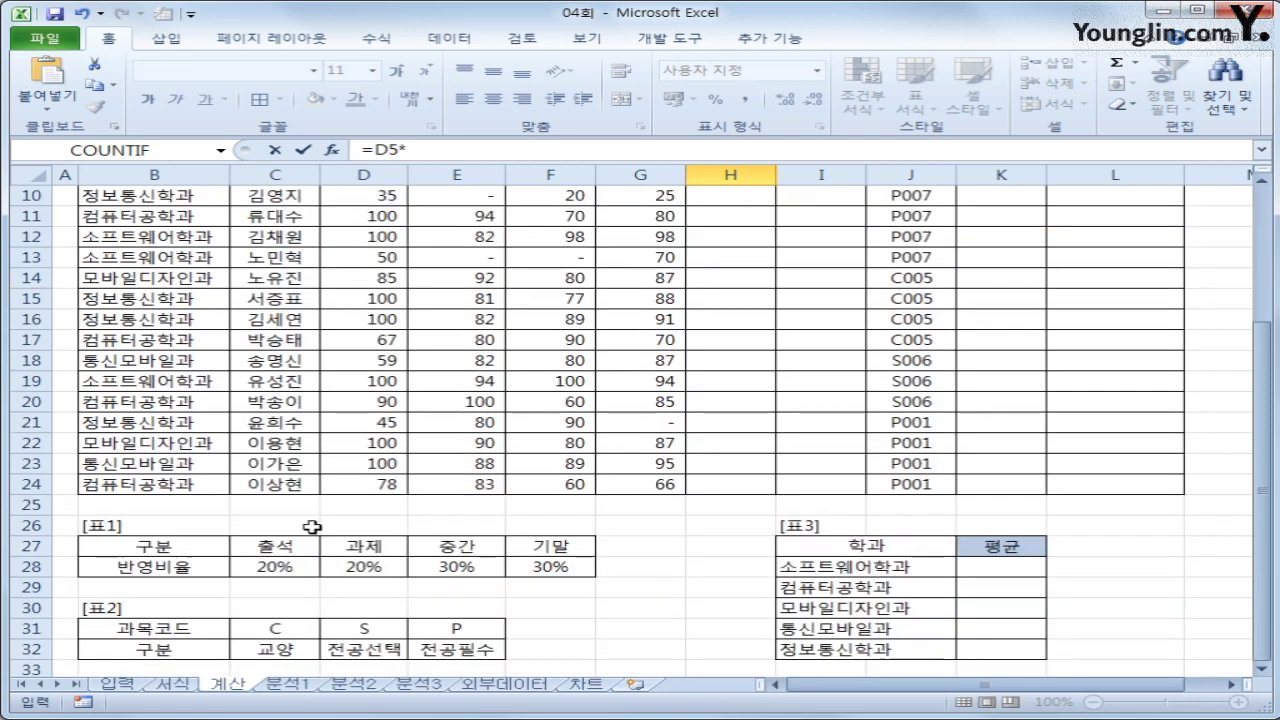
pyautogui.click(256, 565)
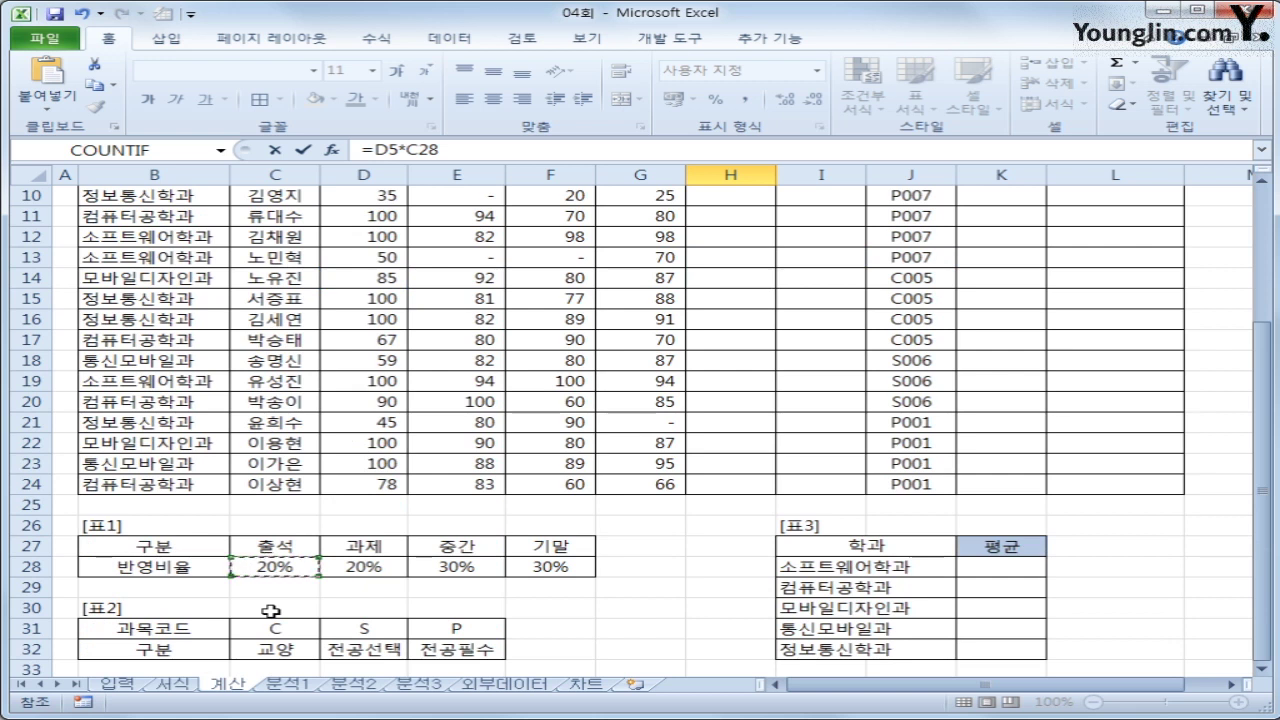
pyautogui.press('F4')
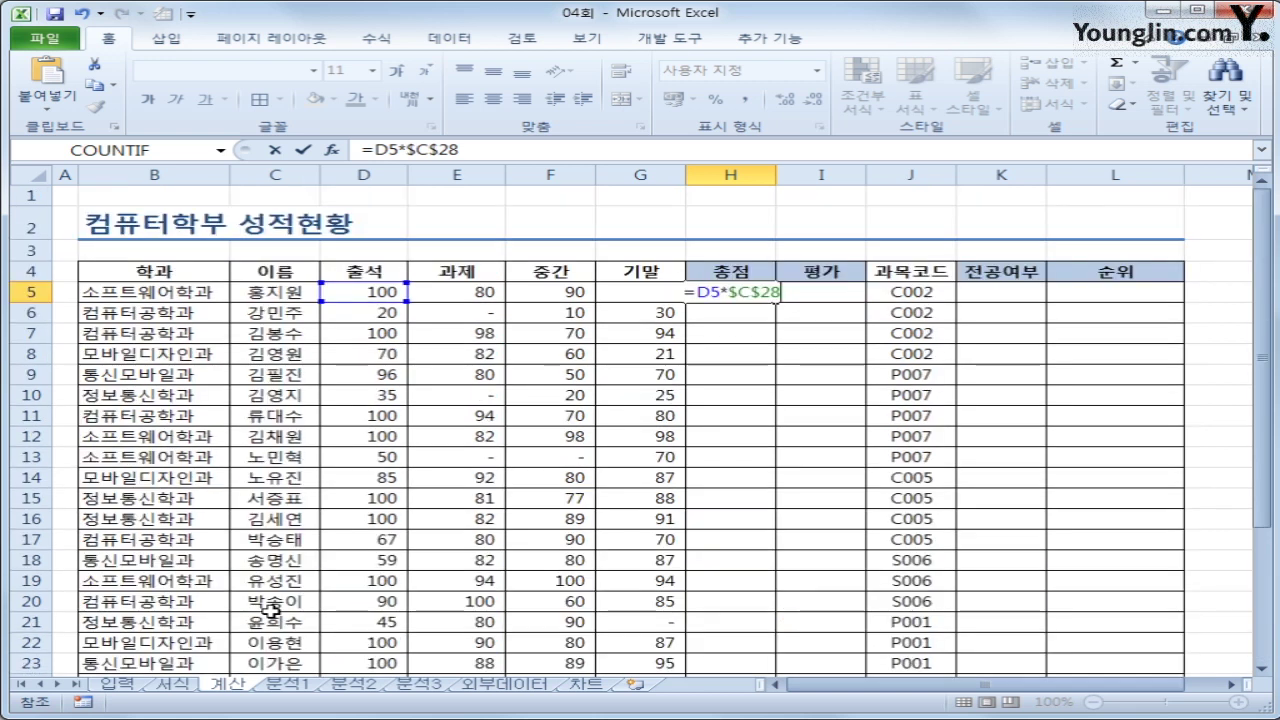
# Extend the 총점 formula in H5 with the assignment score times its absolute weight in 표1, +E5*$D$28
pyautogui.write('+')
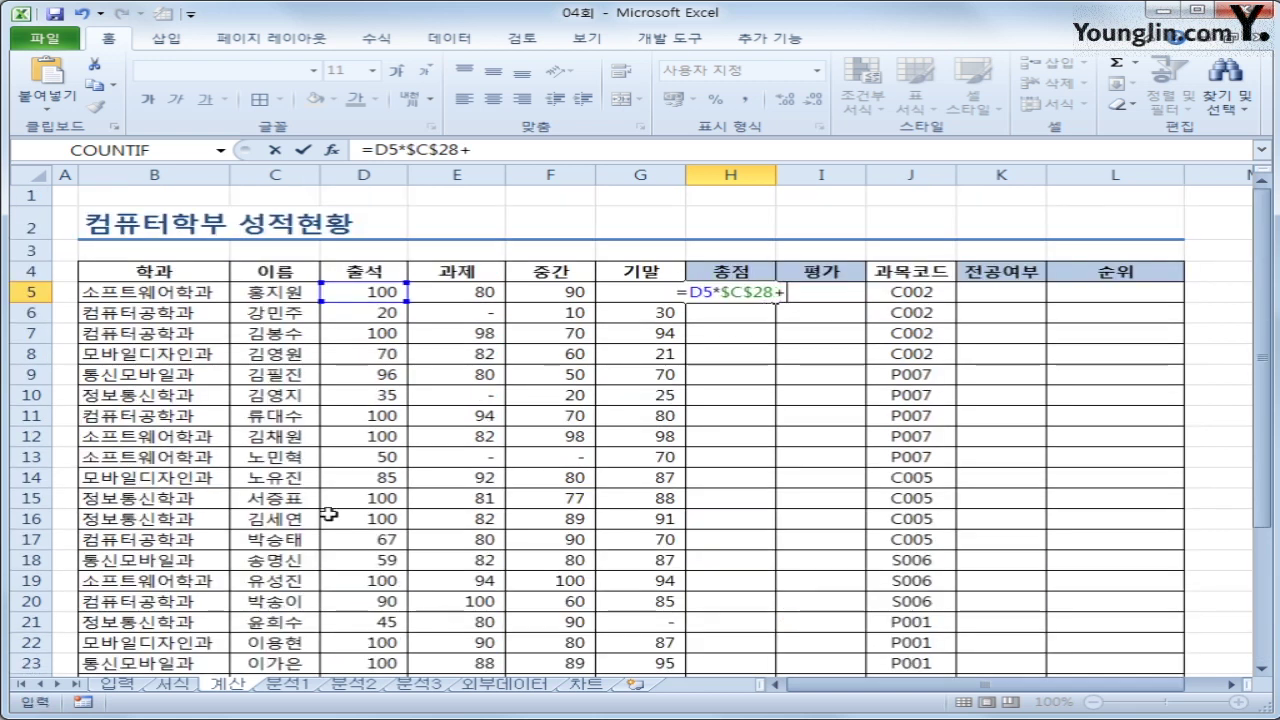
pyautogui.click(446, 292)
pyautogui.write('*')
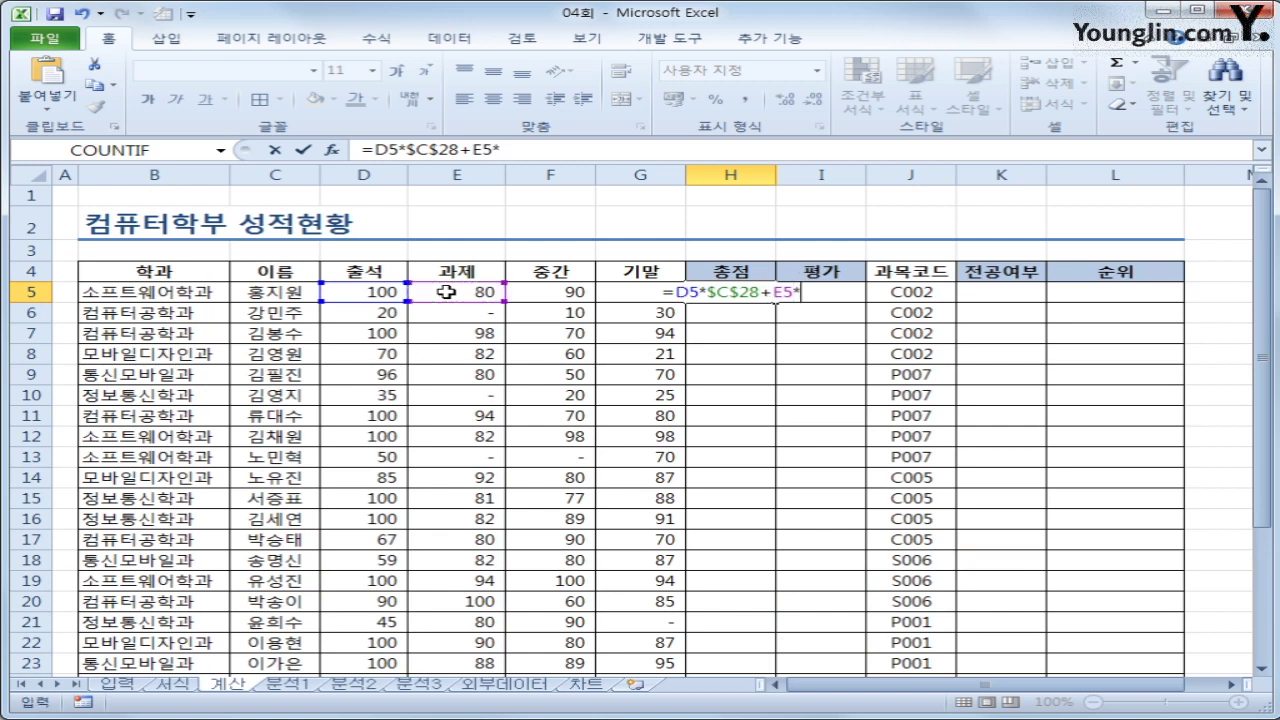
pyautogui.scroll(-6, 446, 292)
pyautogui.click(386, 386)
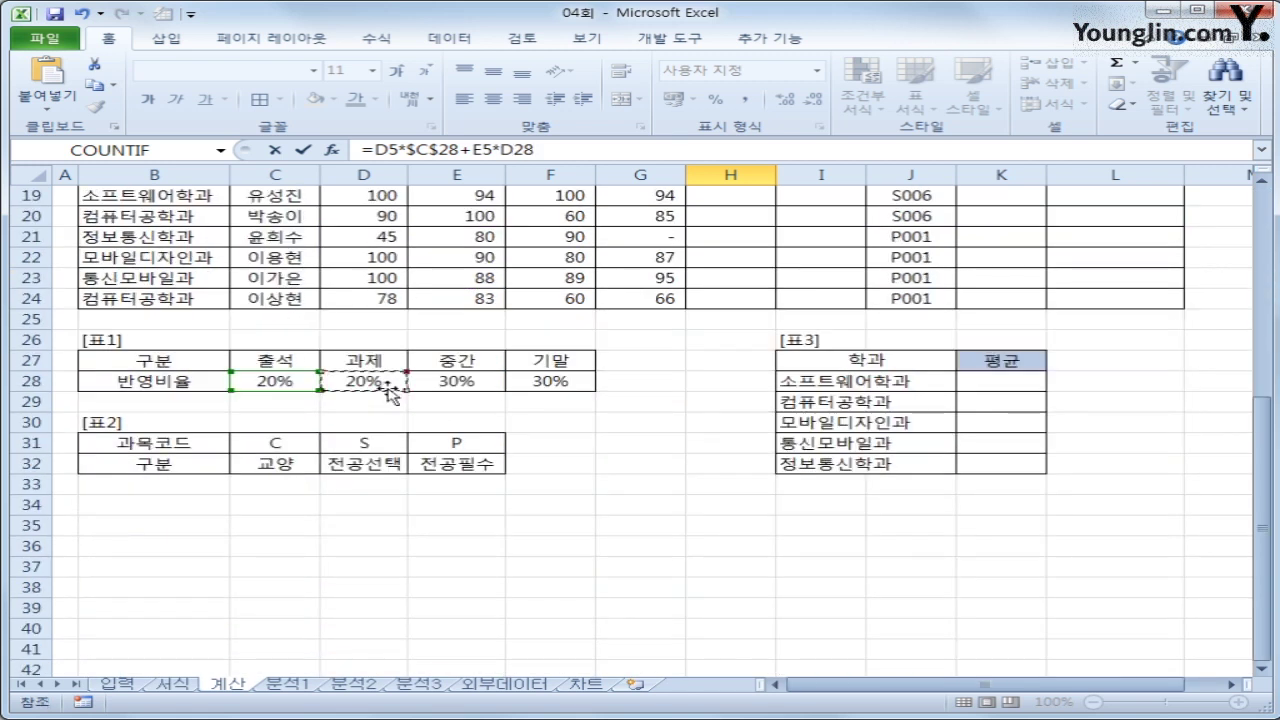
pyautogui.press('F4')
# Add the midterm score times its absolute weight in 표1 to the H5 formula, +F5*$E$28
pyautogui.write('+')
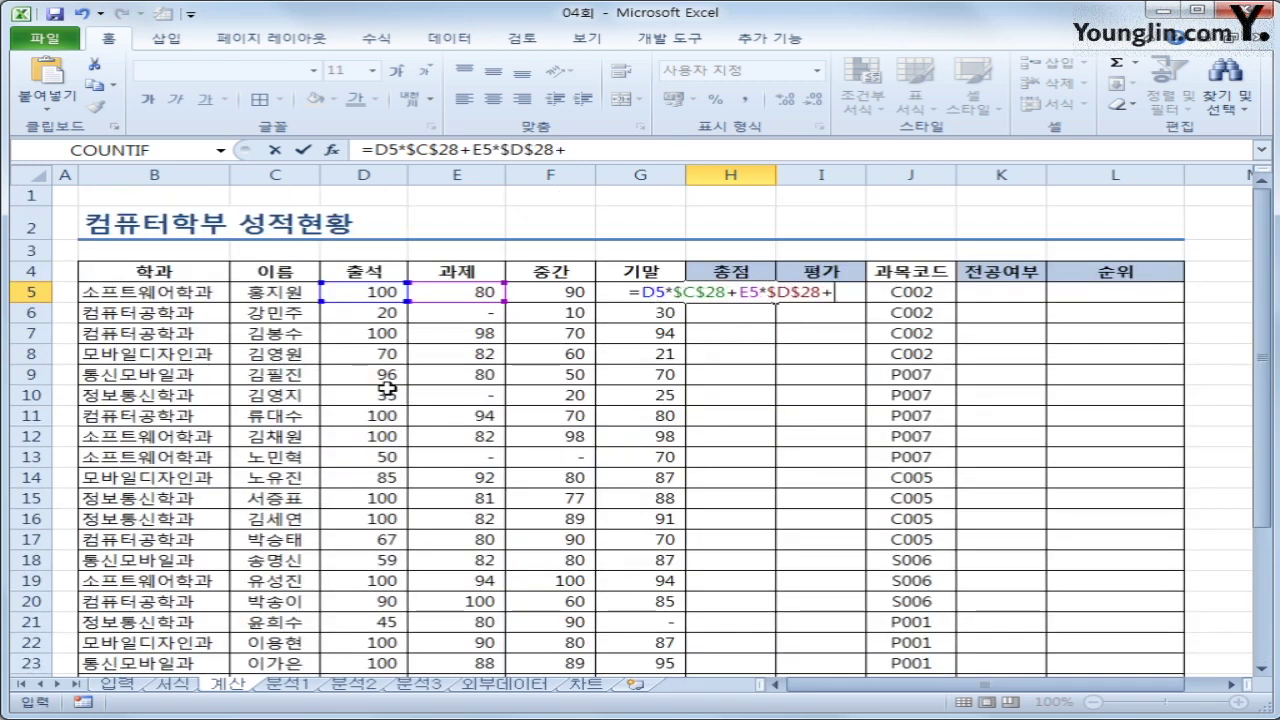
pyautogui.click(556, 294)
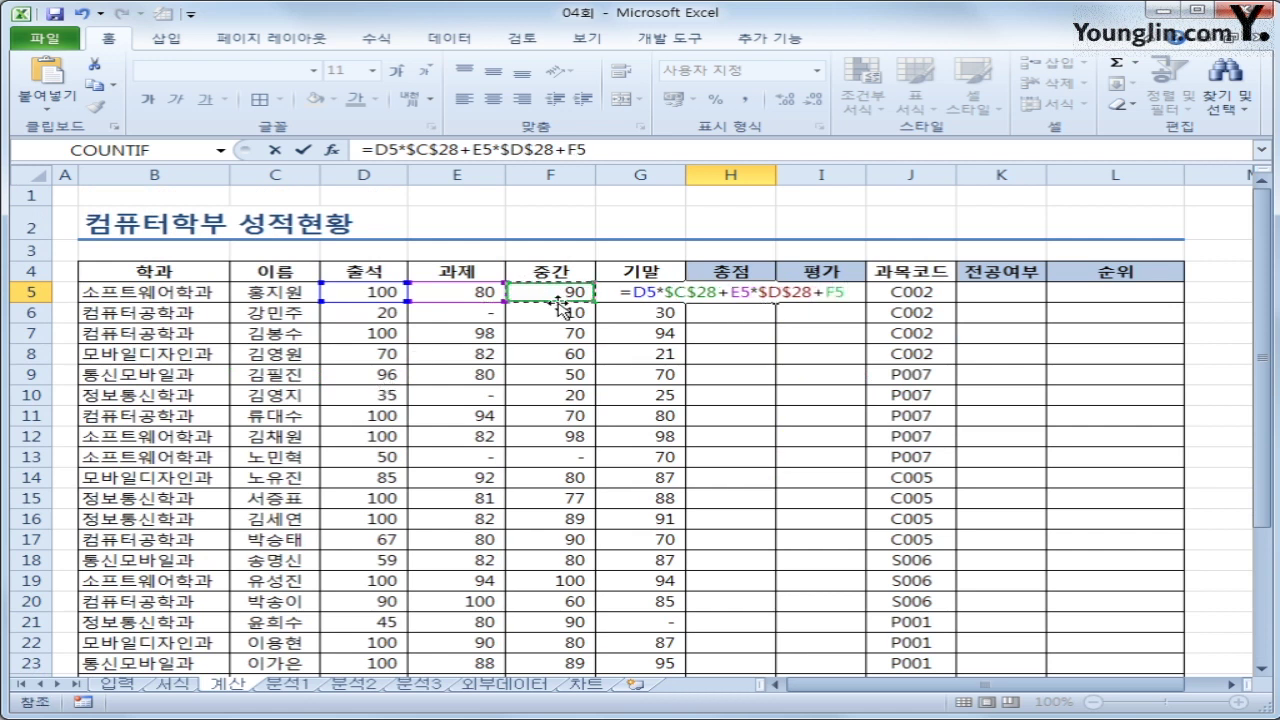
pyautogui.write('*')
pyautogui.scroll(-2, 557, 302)
pyautogui.scroll(-2, 557, 302)
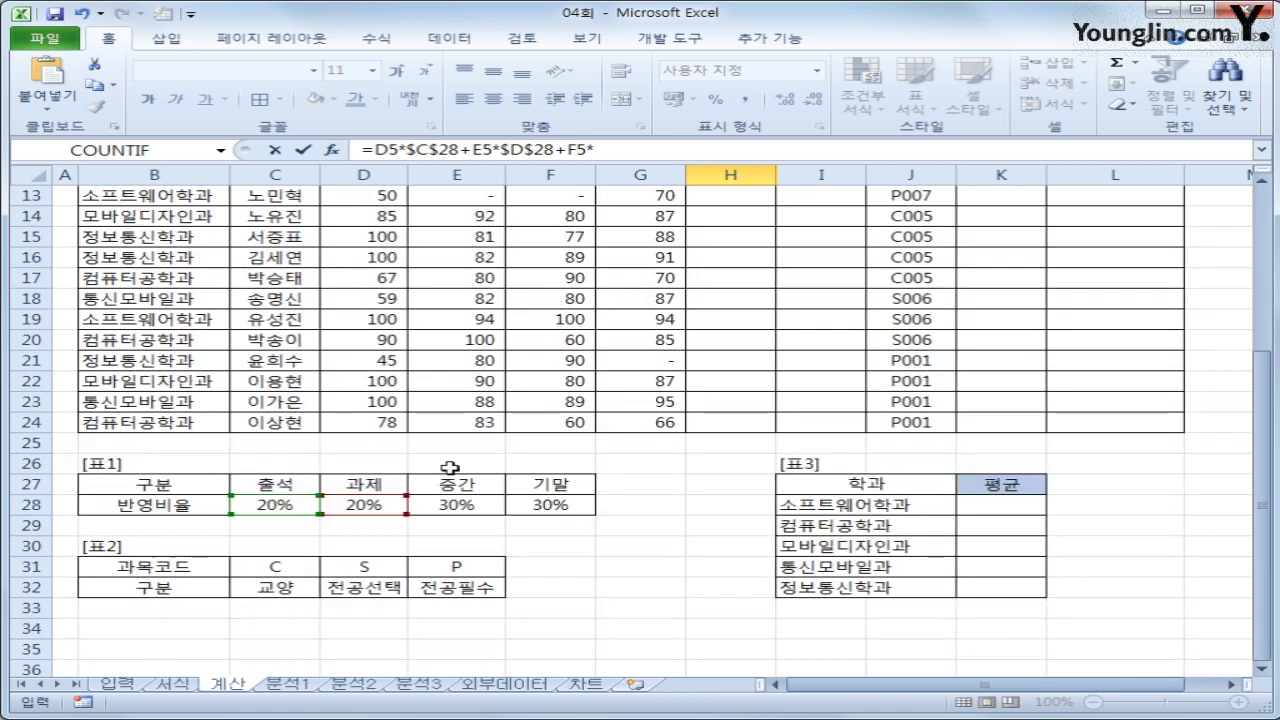
pyautogui.click(440, 506)
pyautogui.press('F4')
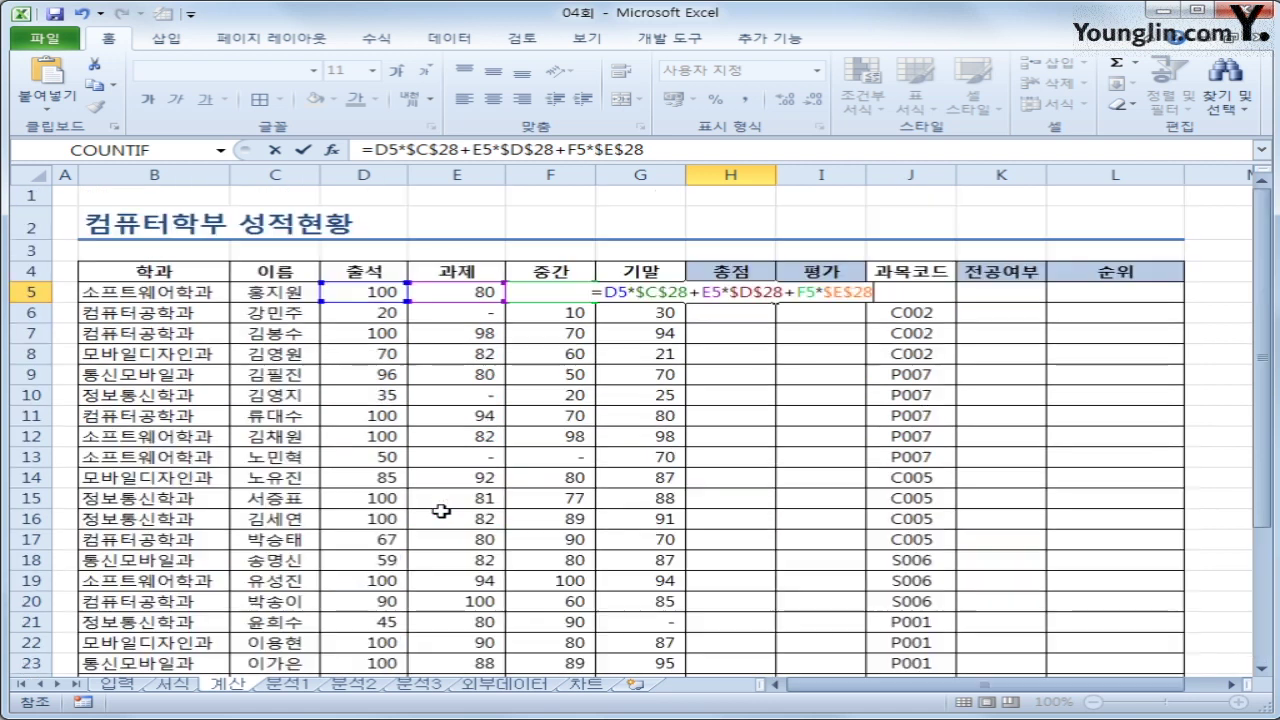
# Add the final exam term +G5*$F$28 to the H5 formula and check the weights referenced in 표1
pyautogui.write('+')
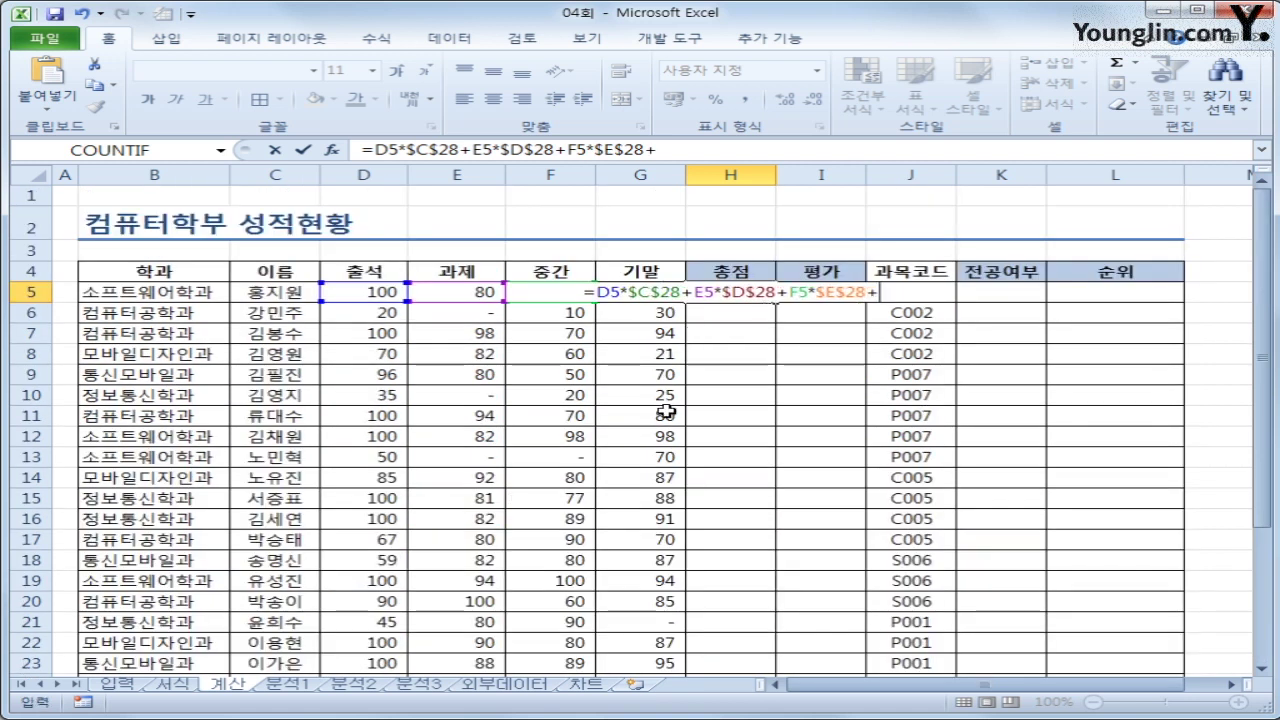
pyautogui.write('G5')
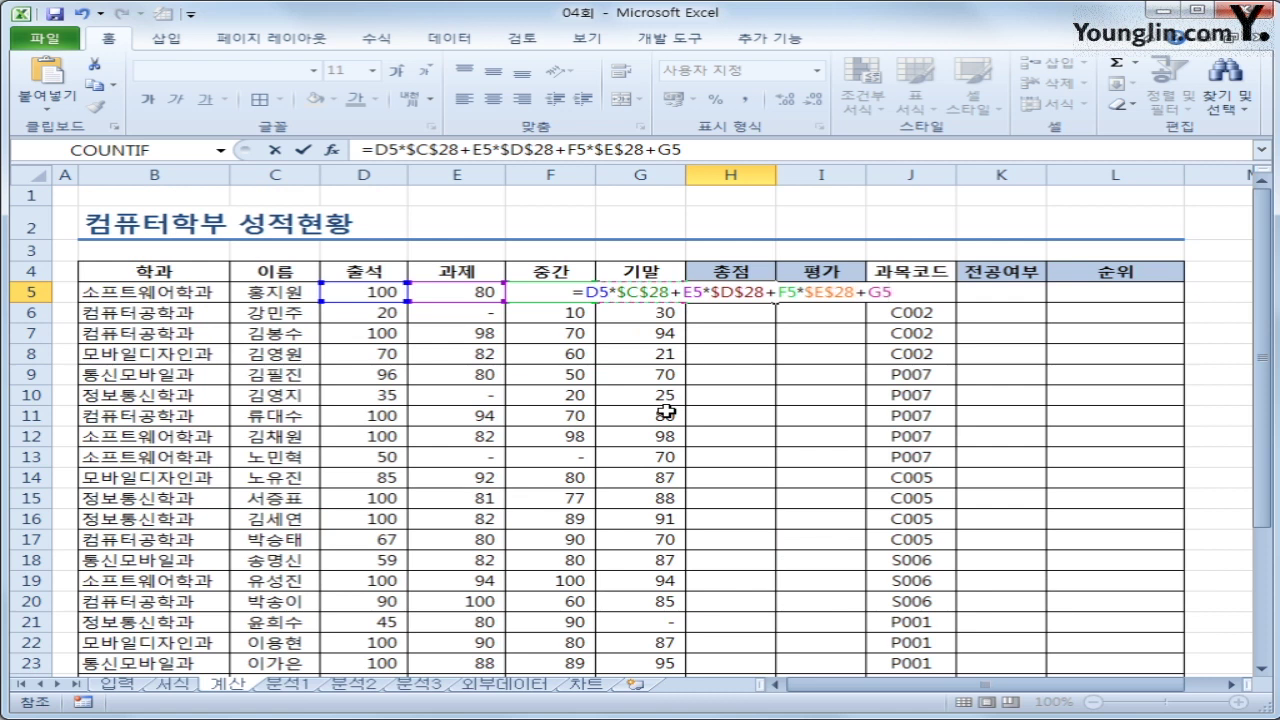
pyautogui.write('*')
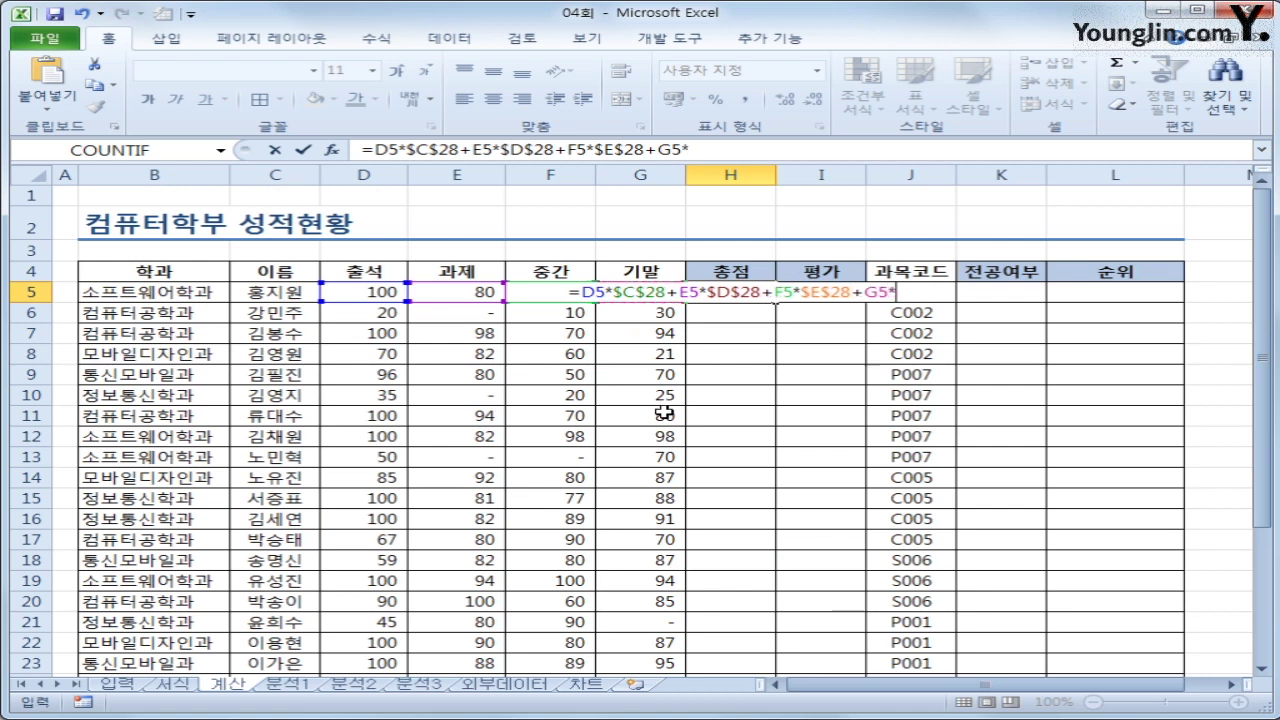
pyautogui.scroll(-3, 625, 477)
pyautogui.click(555, 565)
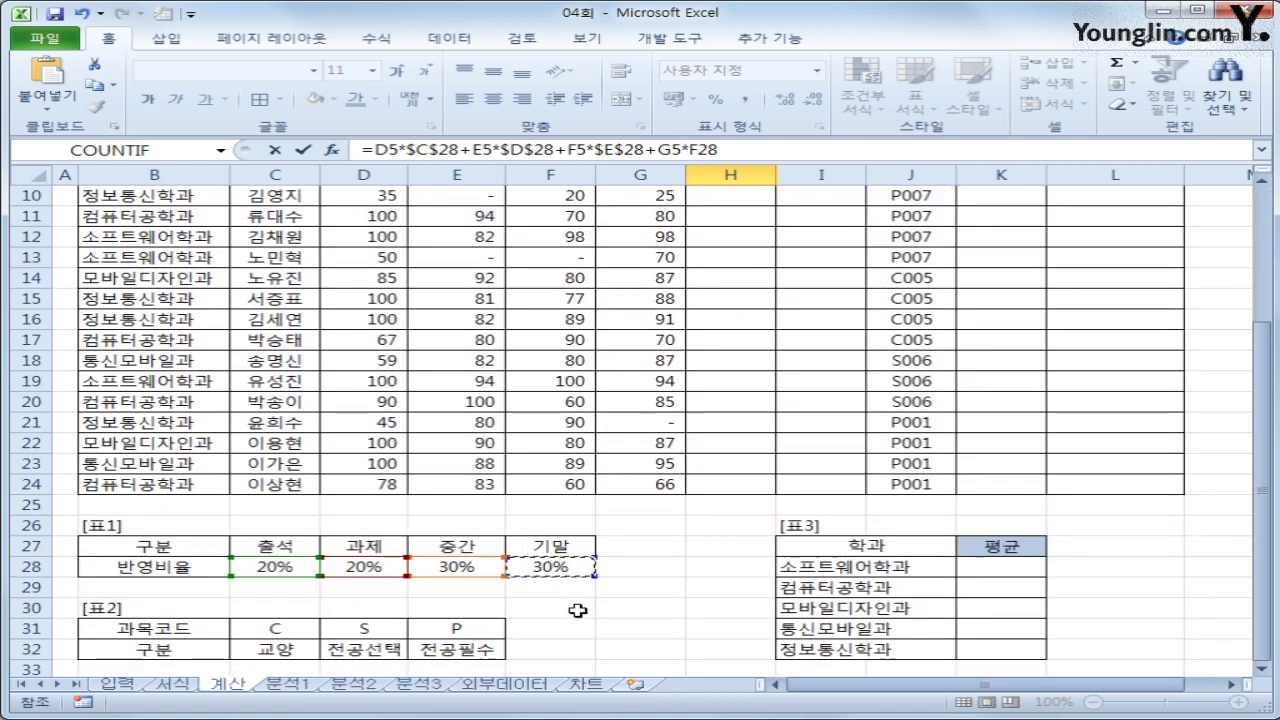
pyautogui.press('F4')
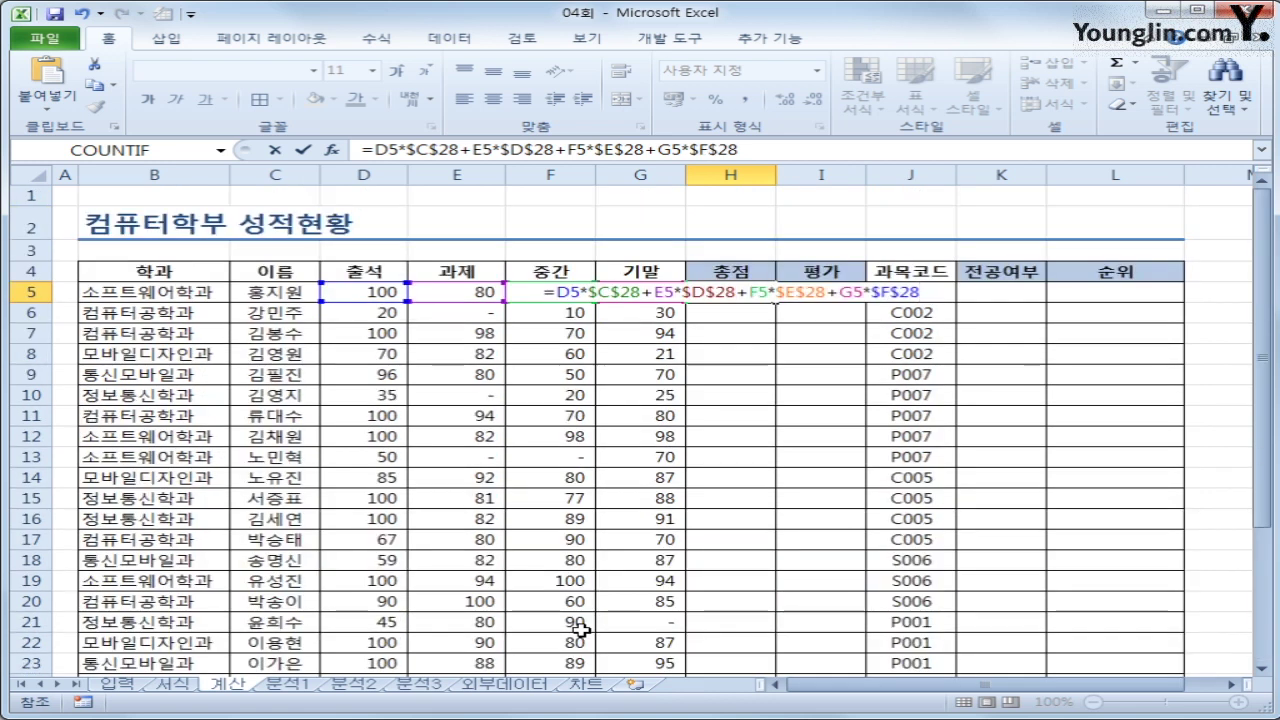
pyautogui.scroll(-3, 583, 636)
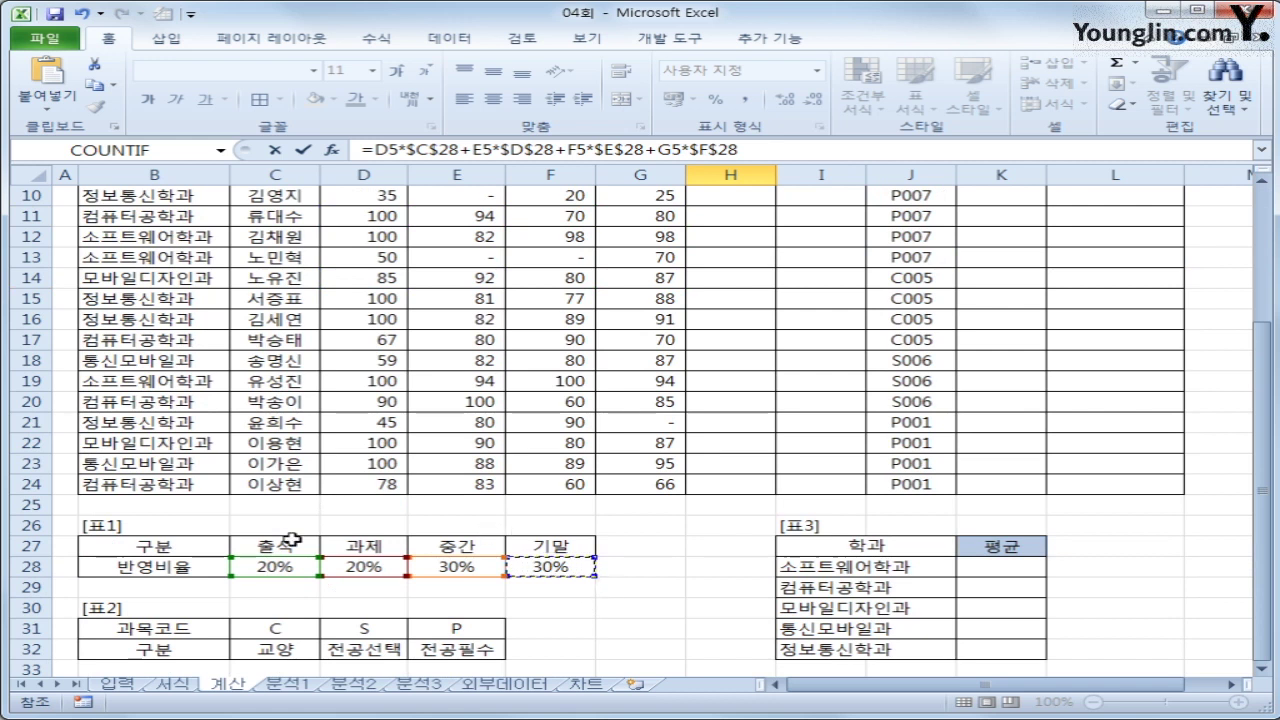
pyautogui.scroll(3, 597, 603)
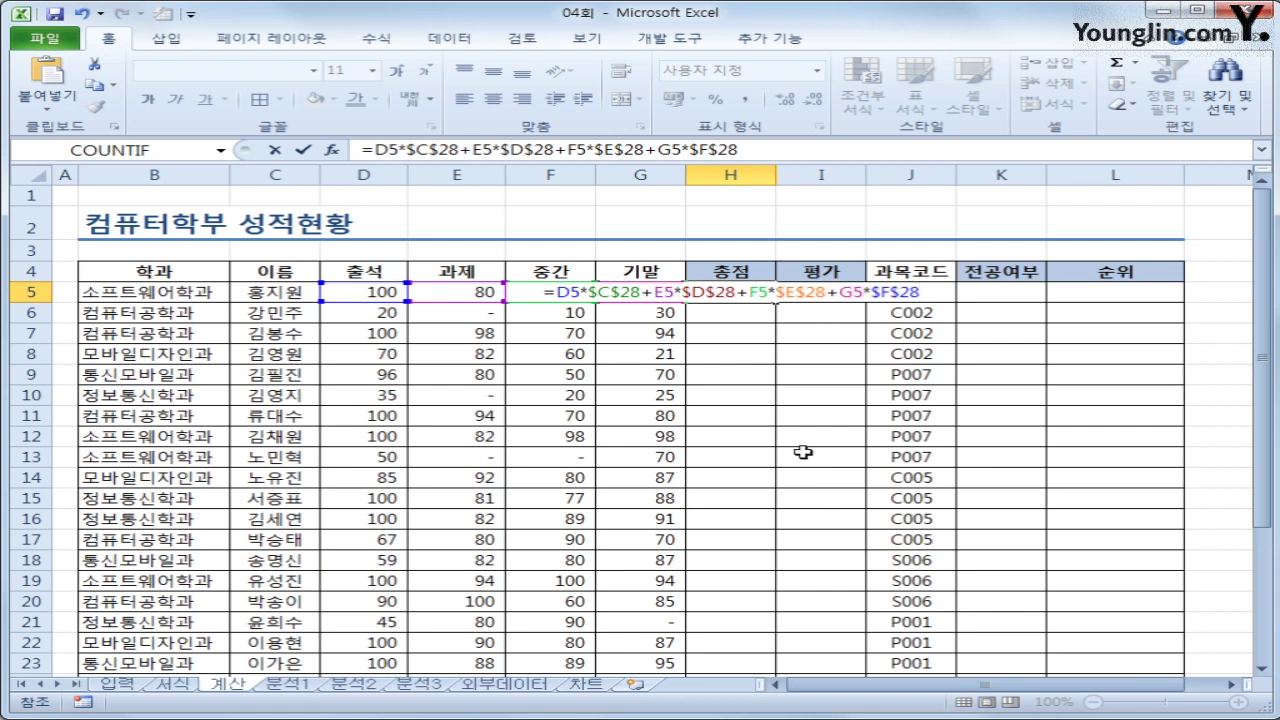
# Enter the 총점 formula in H5 and fill it down through H24
pyautogui.press('Return')
pyautogui.click(758, 296)
pyautogui.moveTo(775, 303); pyautogui.dragTo(740, 630)
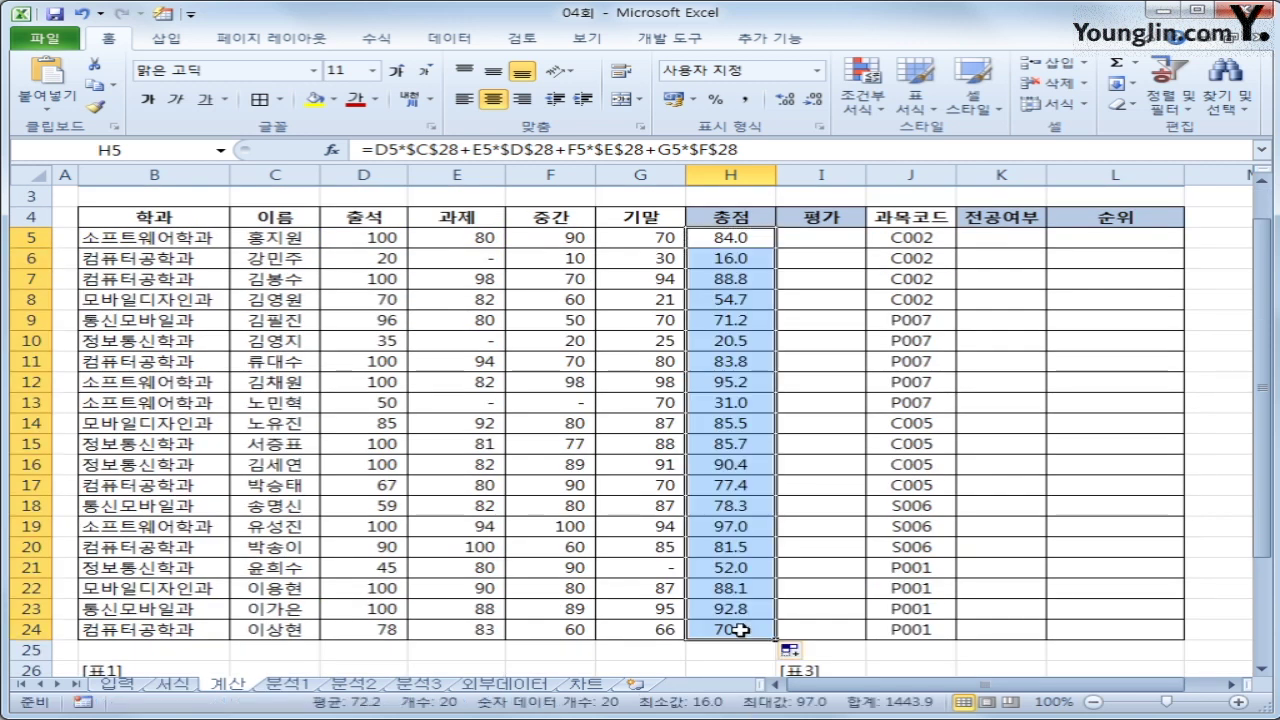
# Insert the logical function IF in the first 평가 cell I5 and begin its logical test with and(
pyautogui.click(826, 235)
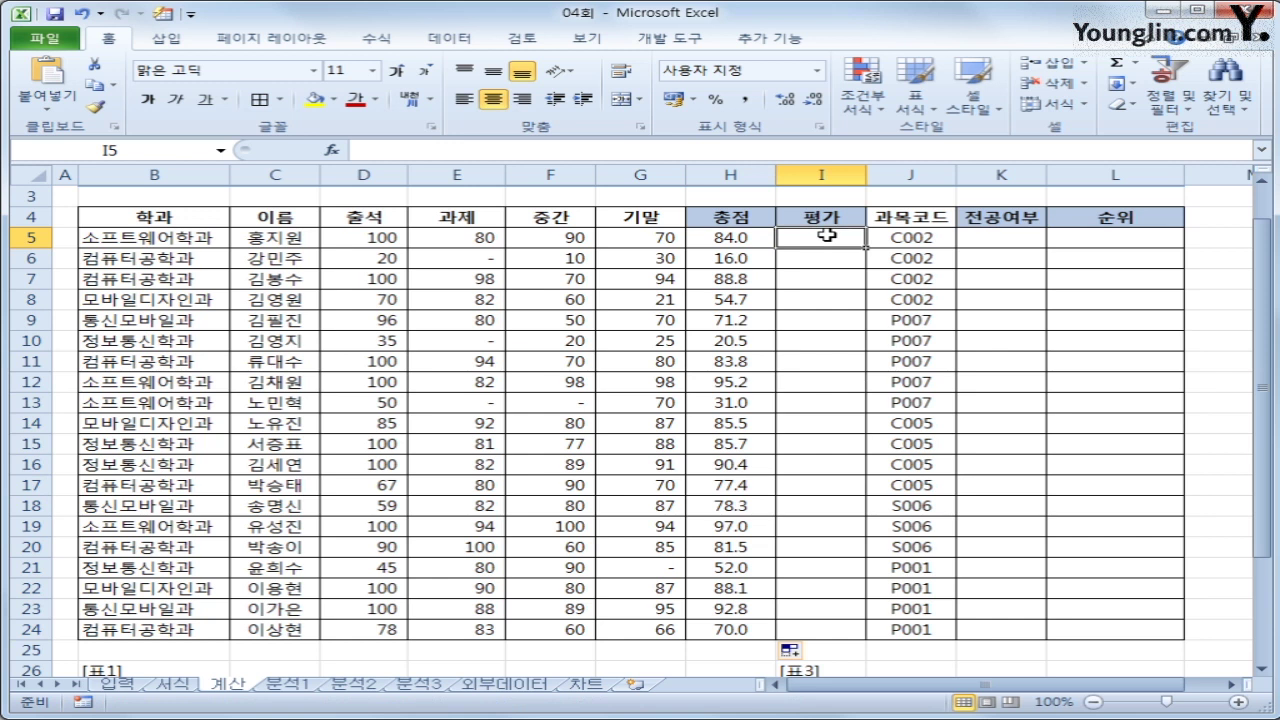
pyautogui.click(376, 38)
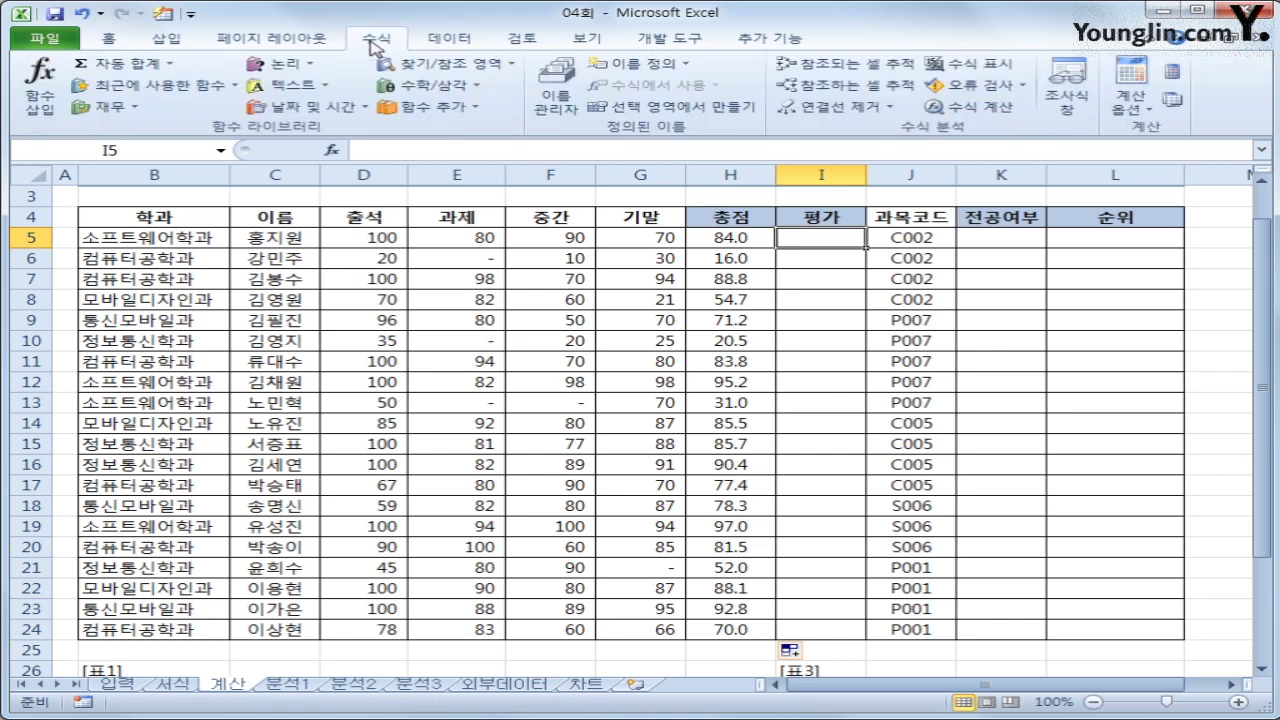
pyautogui.click(293, 68)
pyautogui.click(323, 127)
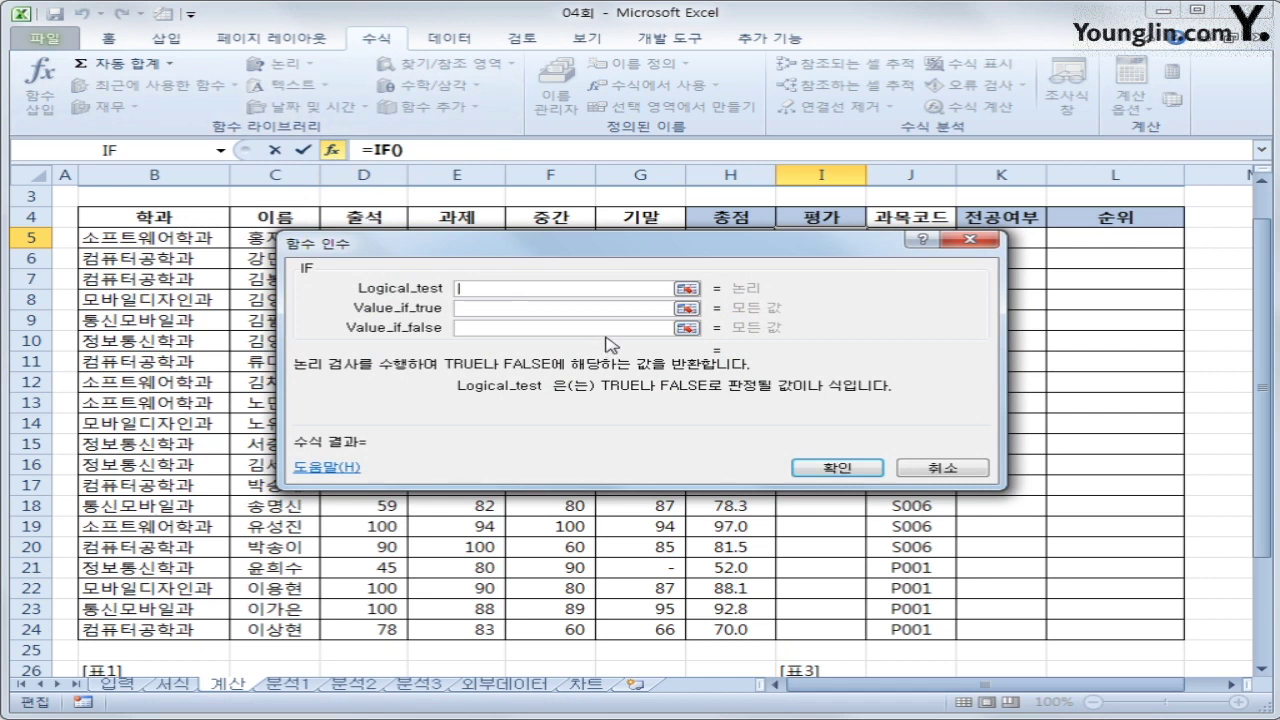
pyautogui.write('and()')
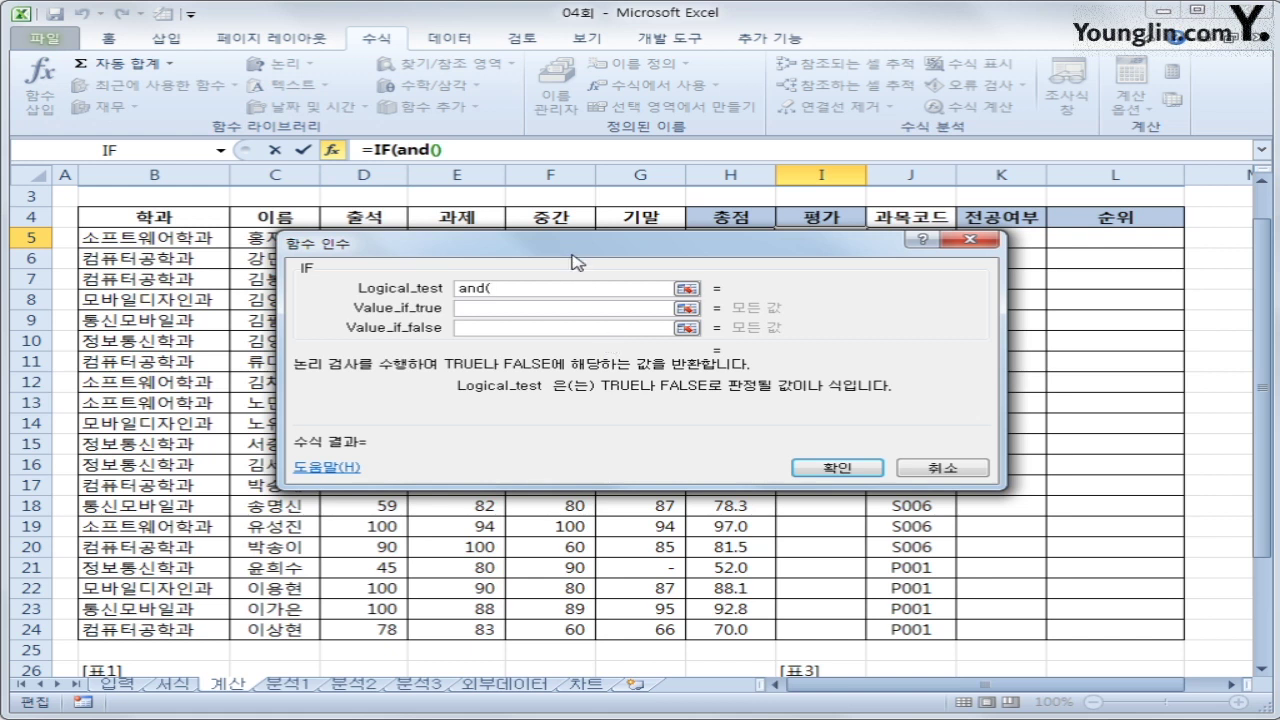
# Complete the AND test so that each of the four scores is at least 60: D5>=60,E5>=60,F5>=60,G5>=60
pyautogui.moveTo(576, 253); pyautogui.dragTo(589, 387)
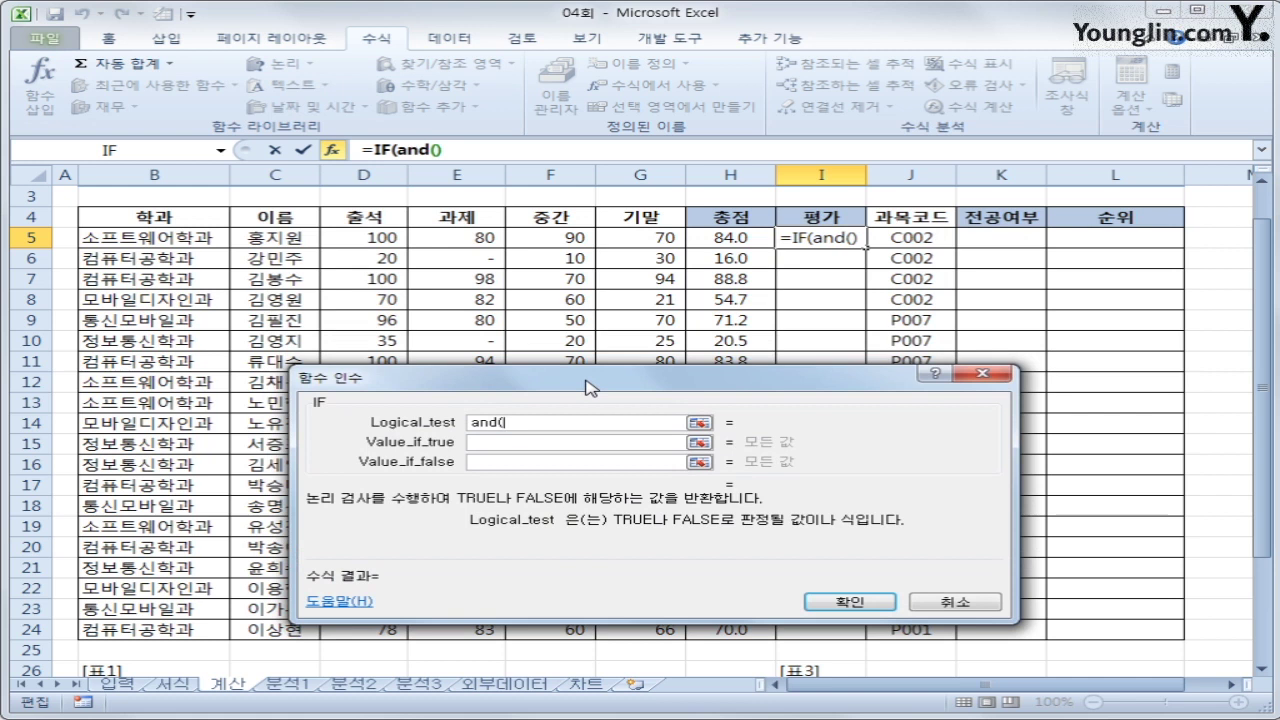
pyautogui.click(365, 238)
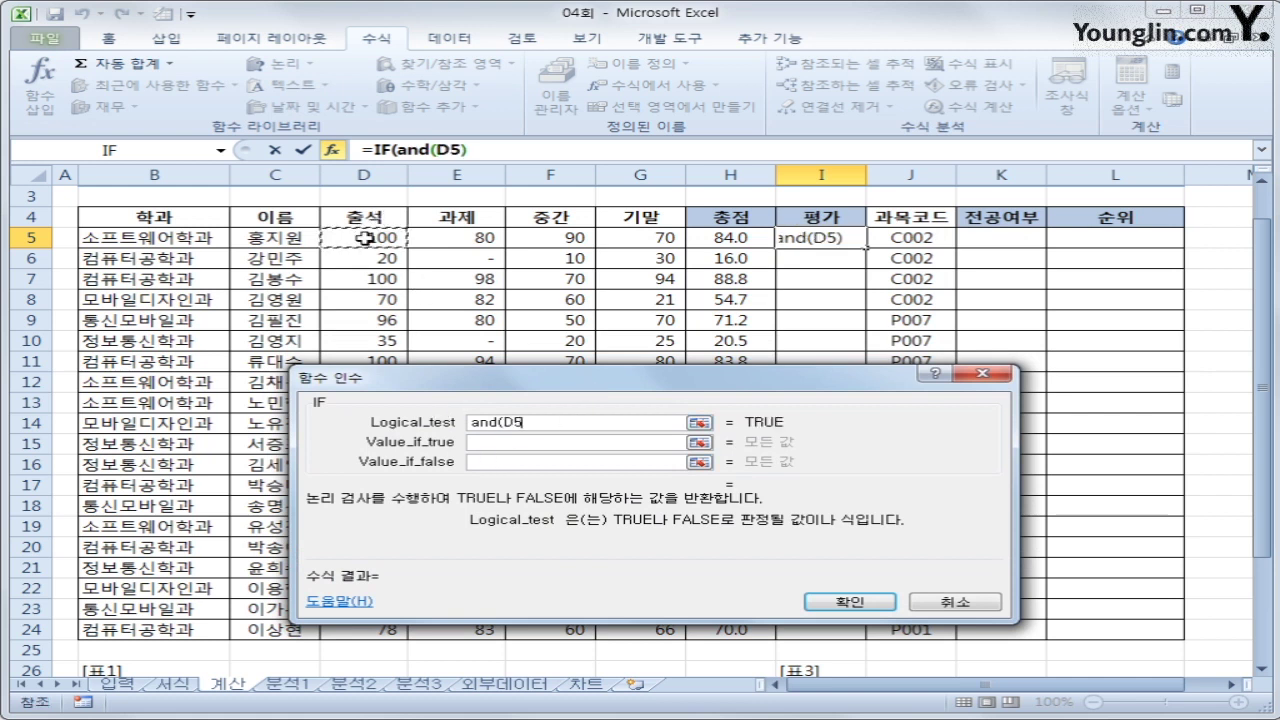
pyautogui.write('>=')
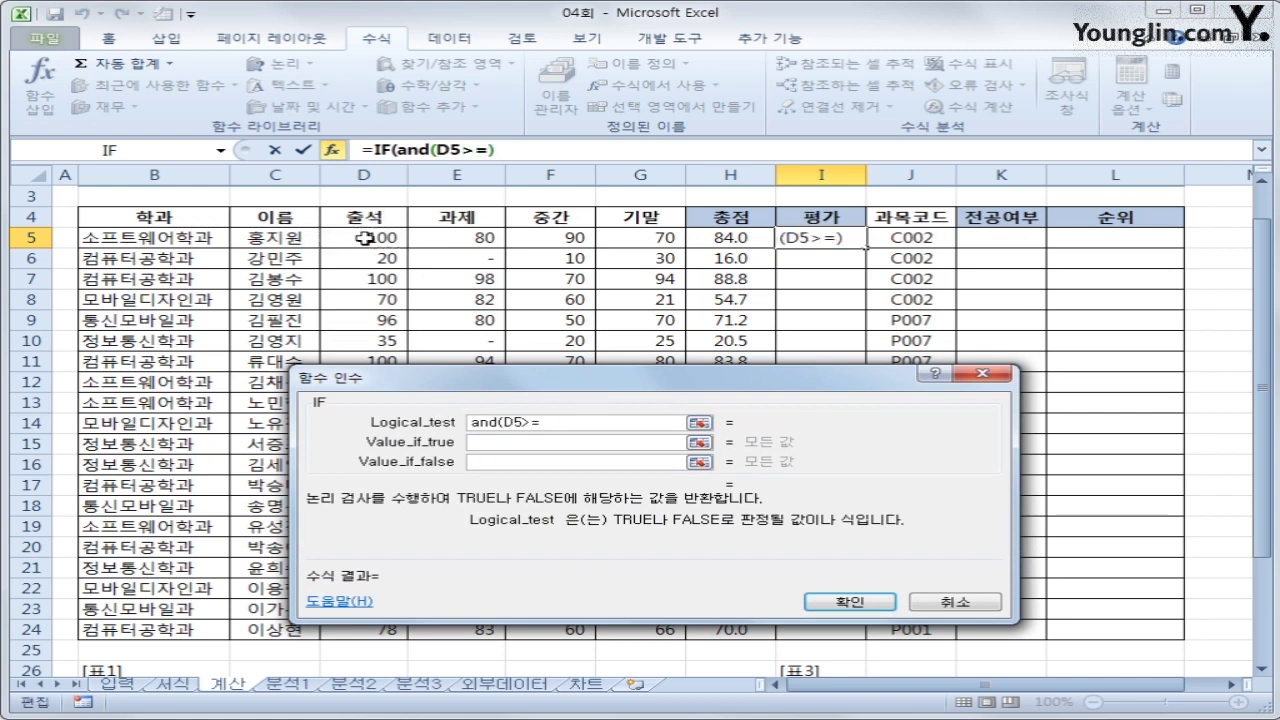
pyautogui.write('60,')
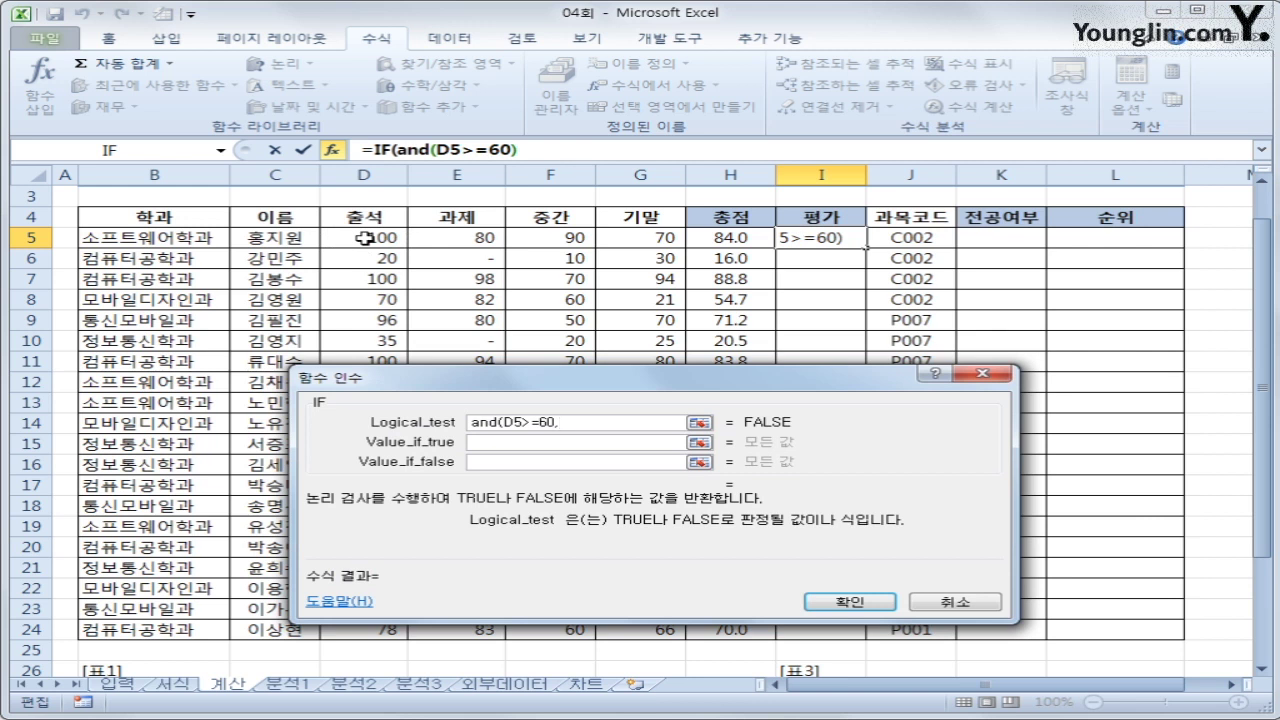
pyautogui.click(430, 242)
pyautogui.write('>=60,')
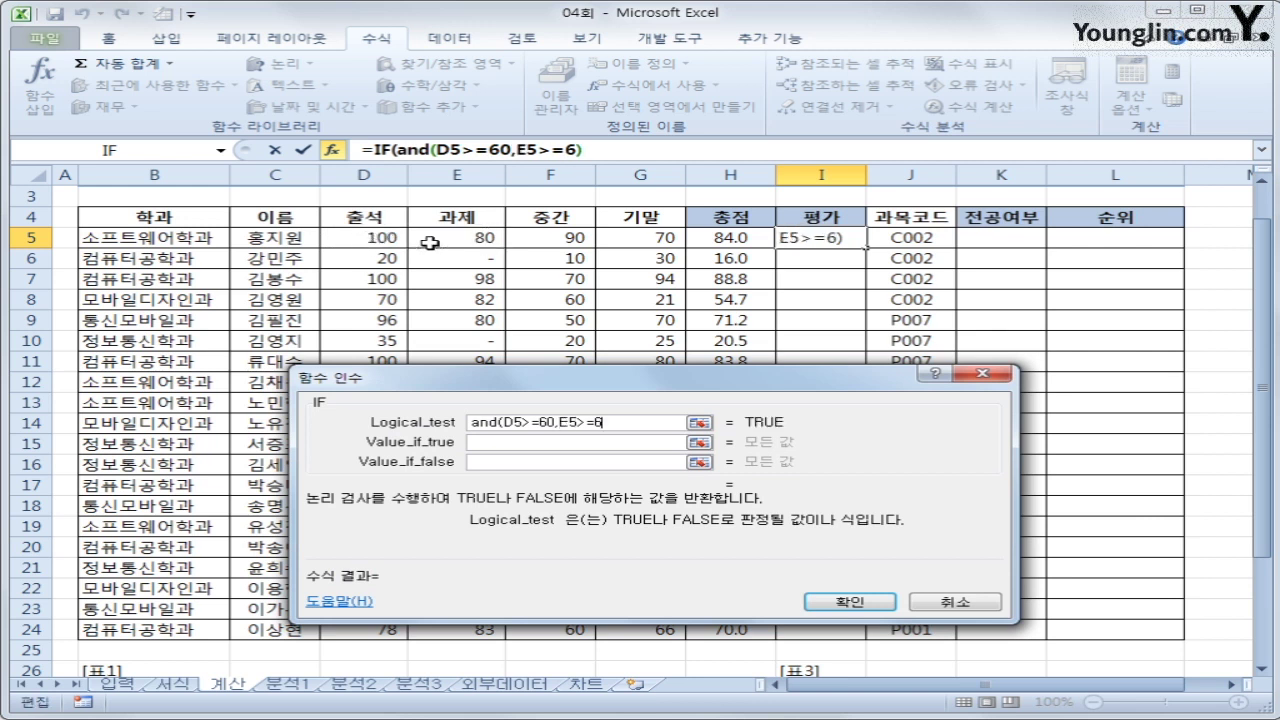
pyautogui.click(538, 238)
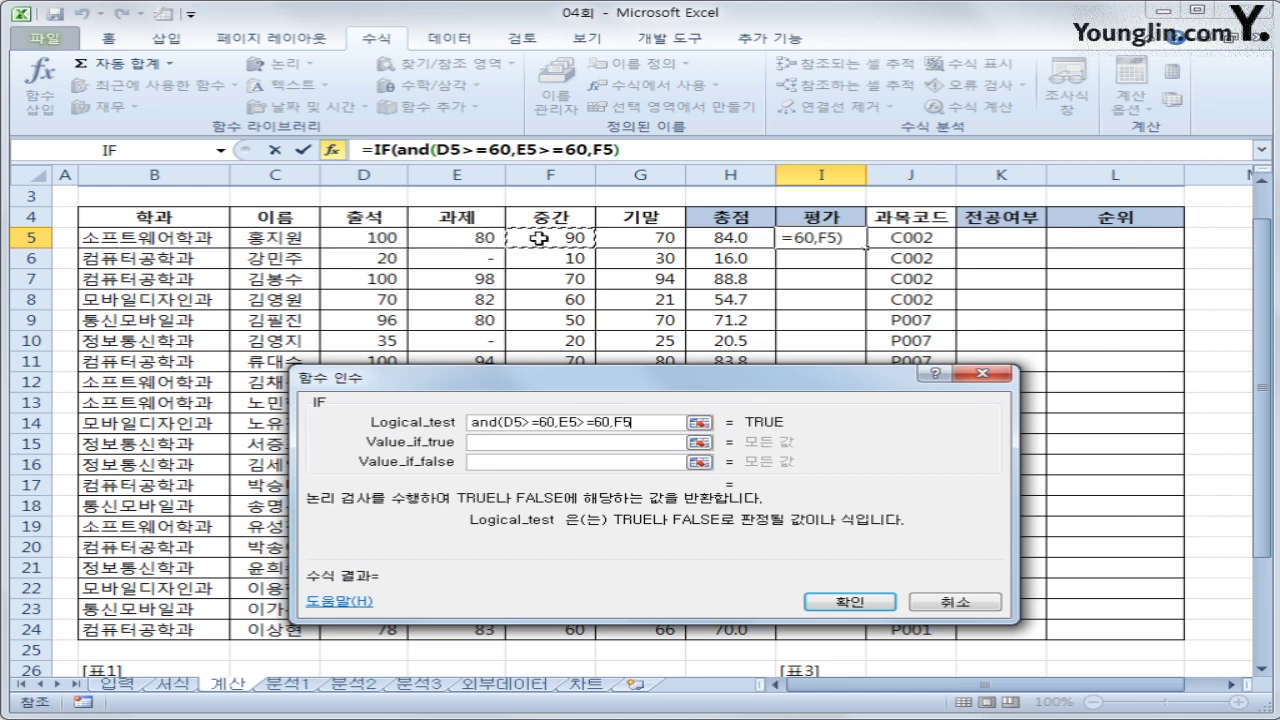
pyautogui.write('>=60,')
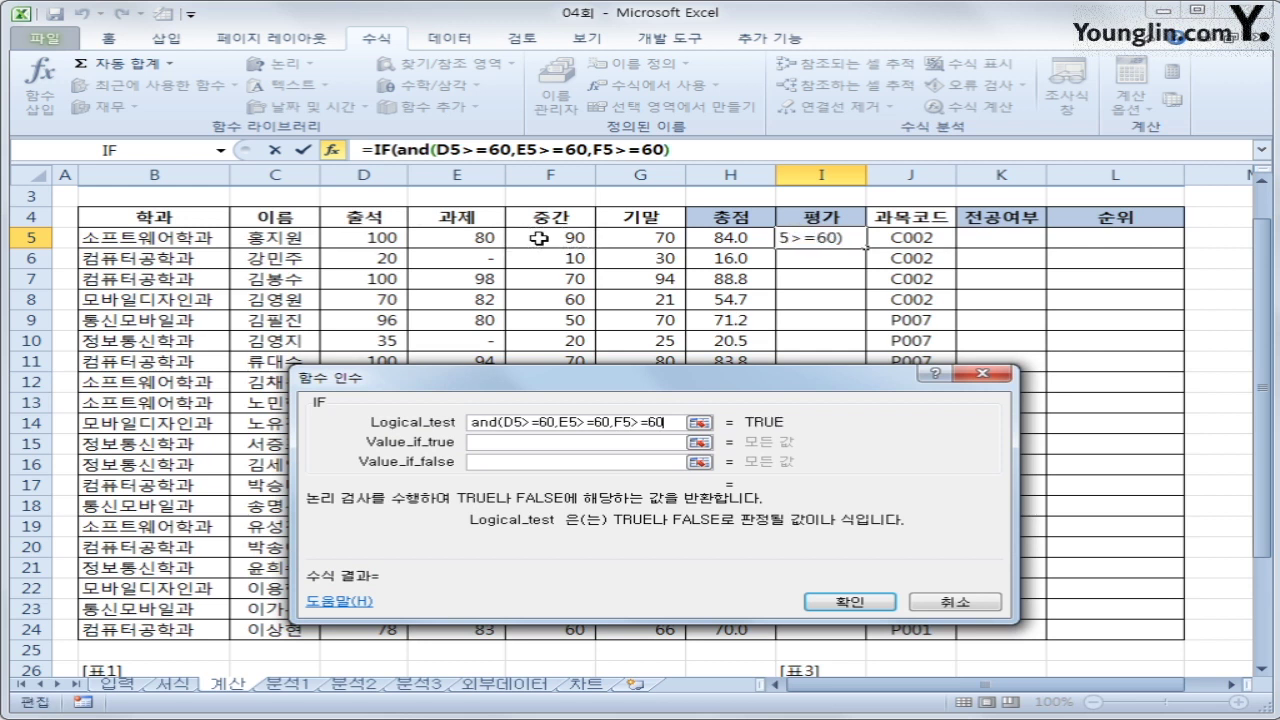
pyautogui.click(641, 237)
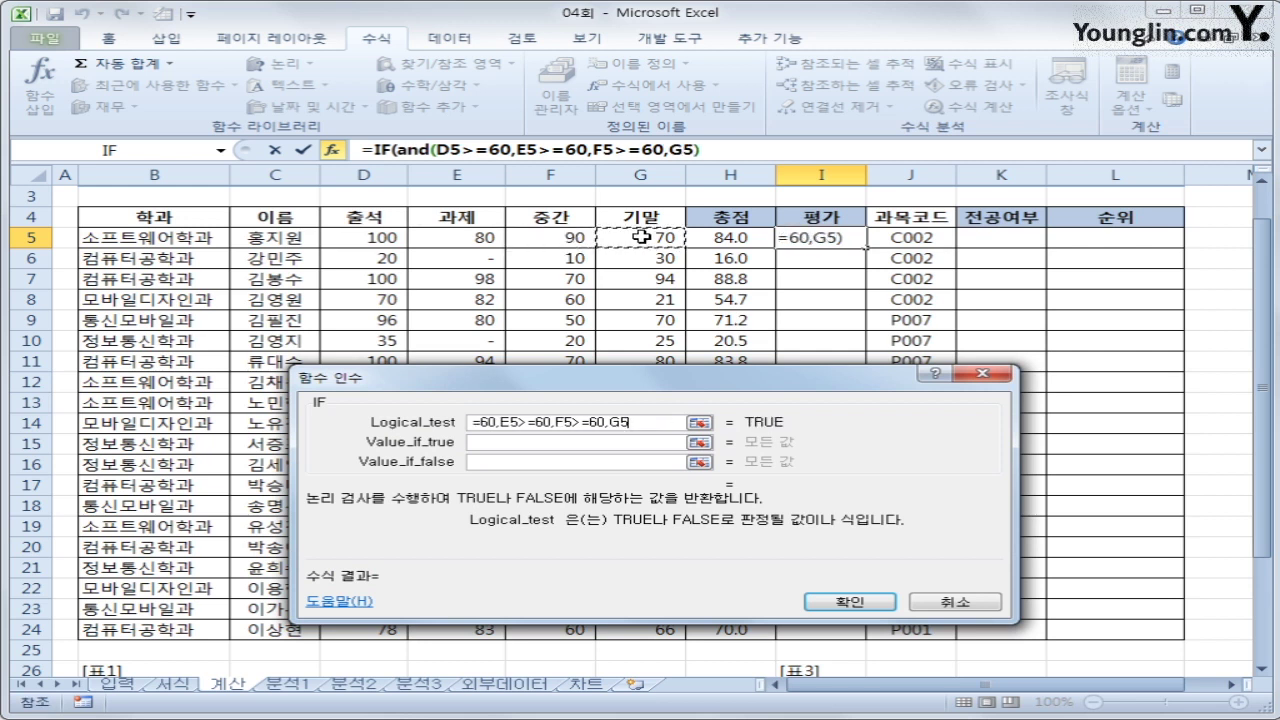
pyautogui.write('>=60)')
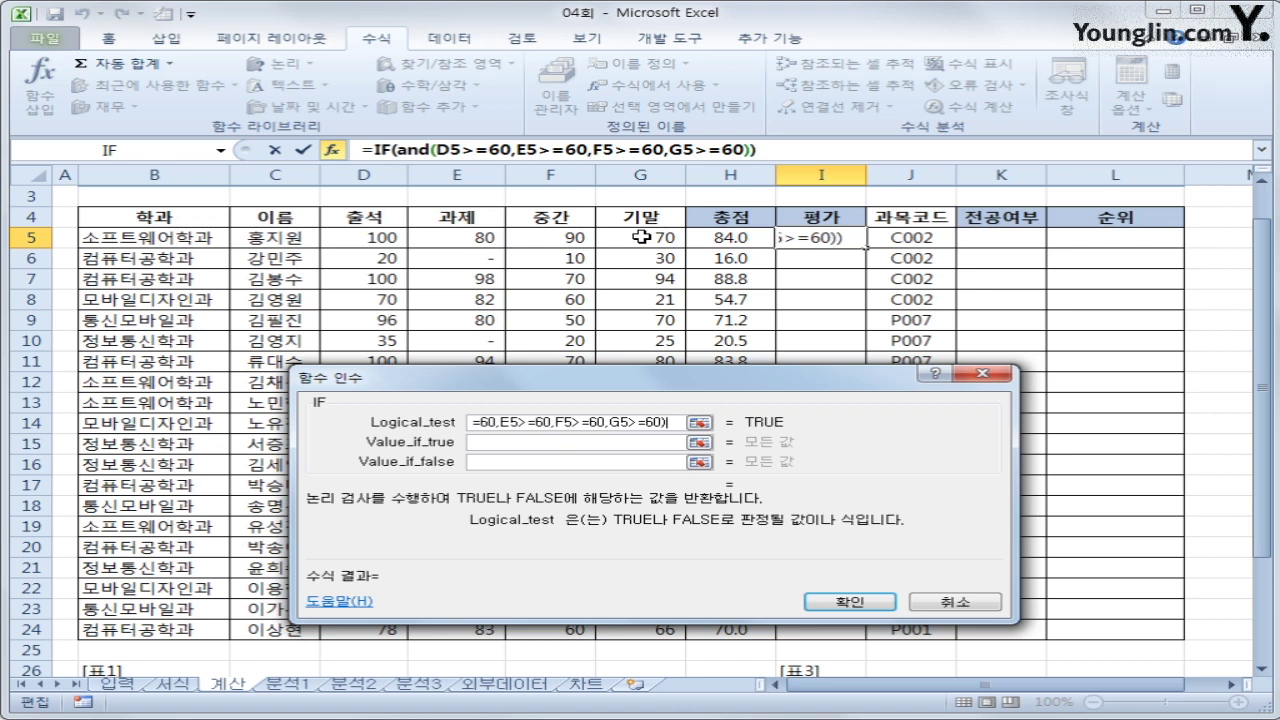
# Make the IF function return "이수" when true and an empty string "" when false, and enter it in I5
pyautogui.press('Tab')
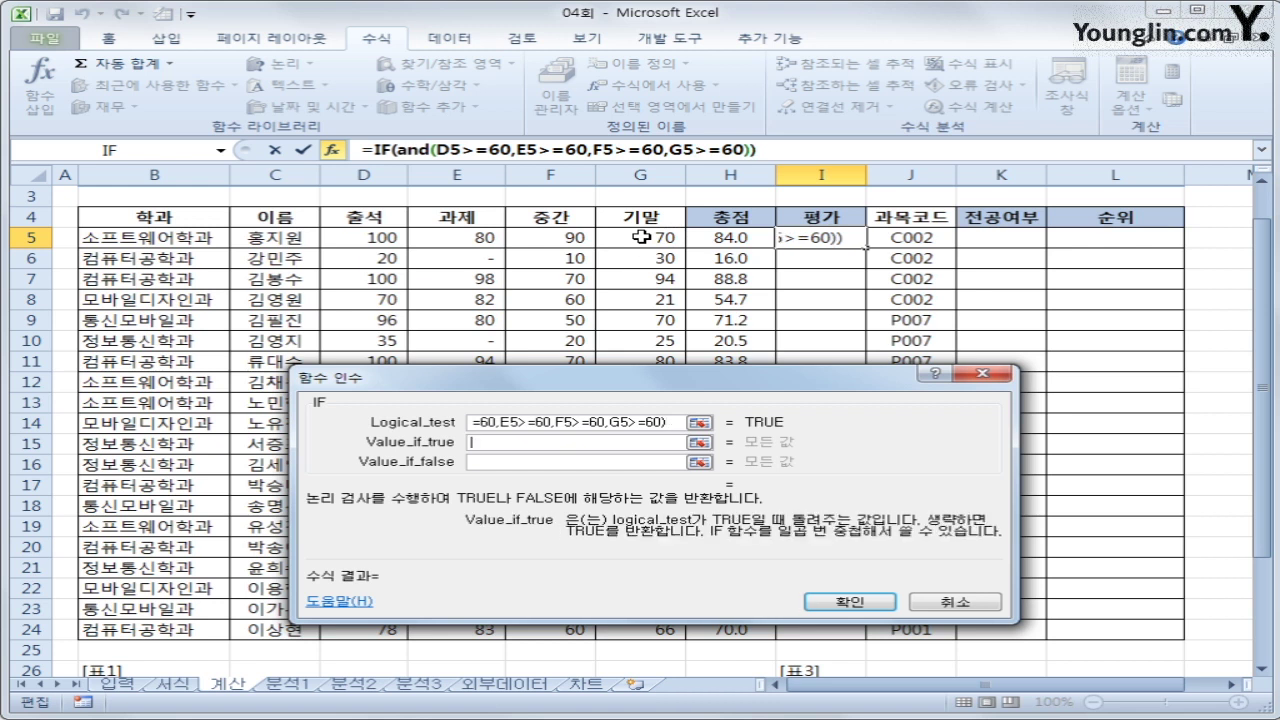
pyautogui.write('dltn')
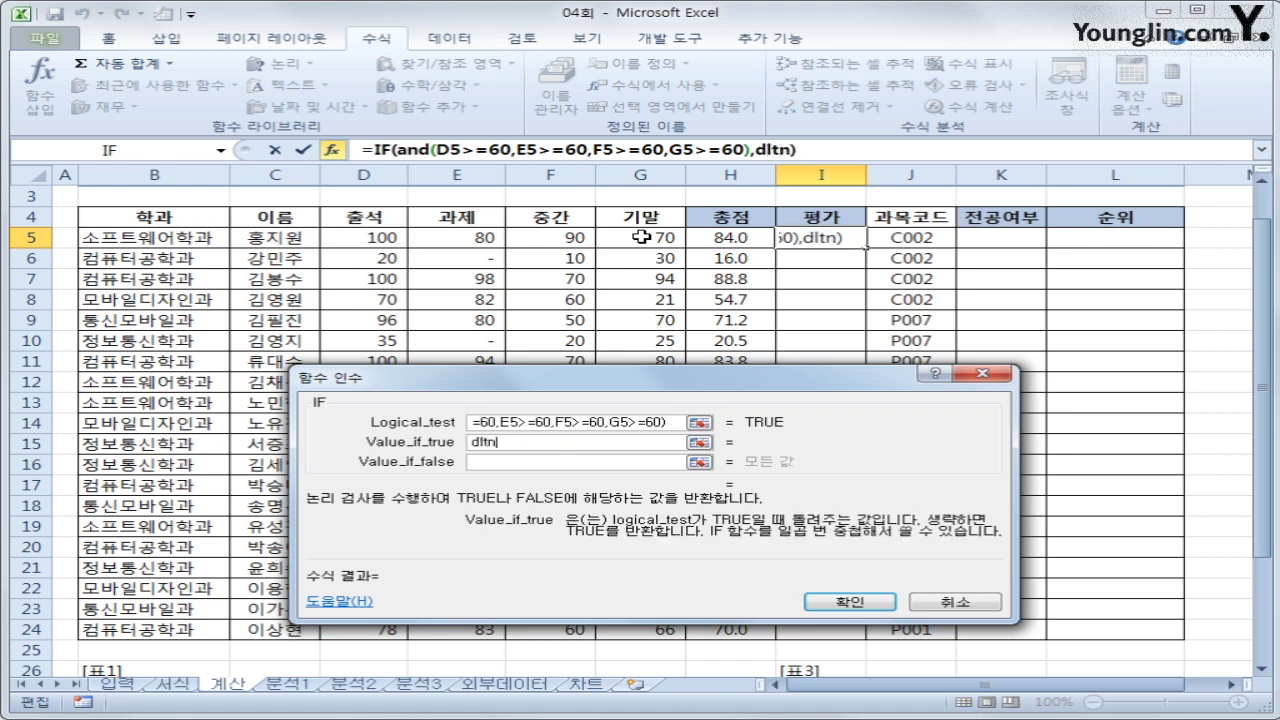
pyautogui.press('BackSpace')
pyautogui.press('BackSpace')
pyautogui.press('BackSpace')
pyautogui.press('BackSpace')
pyautogui.write('"이수"')
pyautogui.press('Tab')
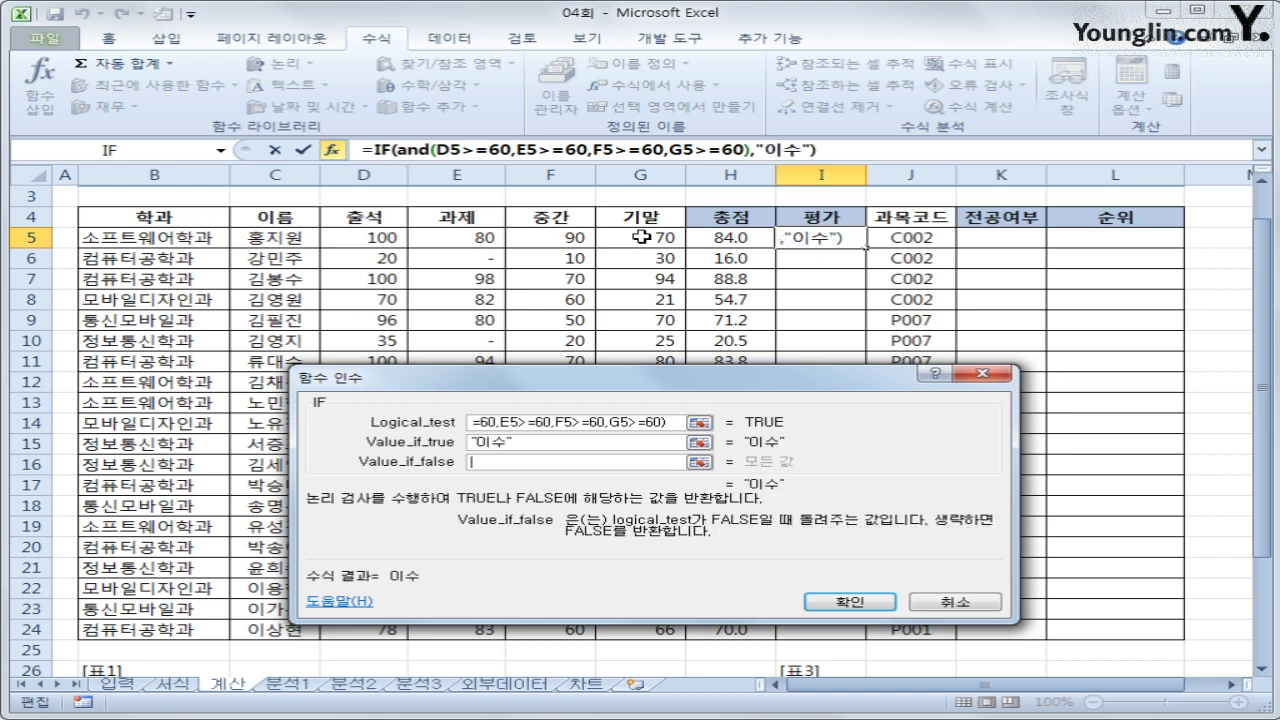
pyautogui.write('""')
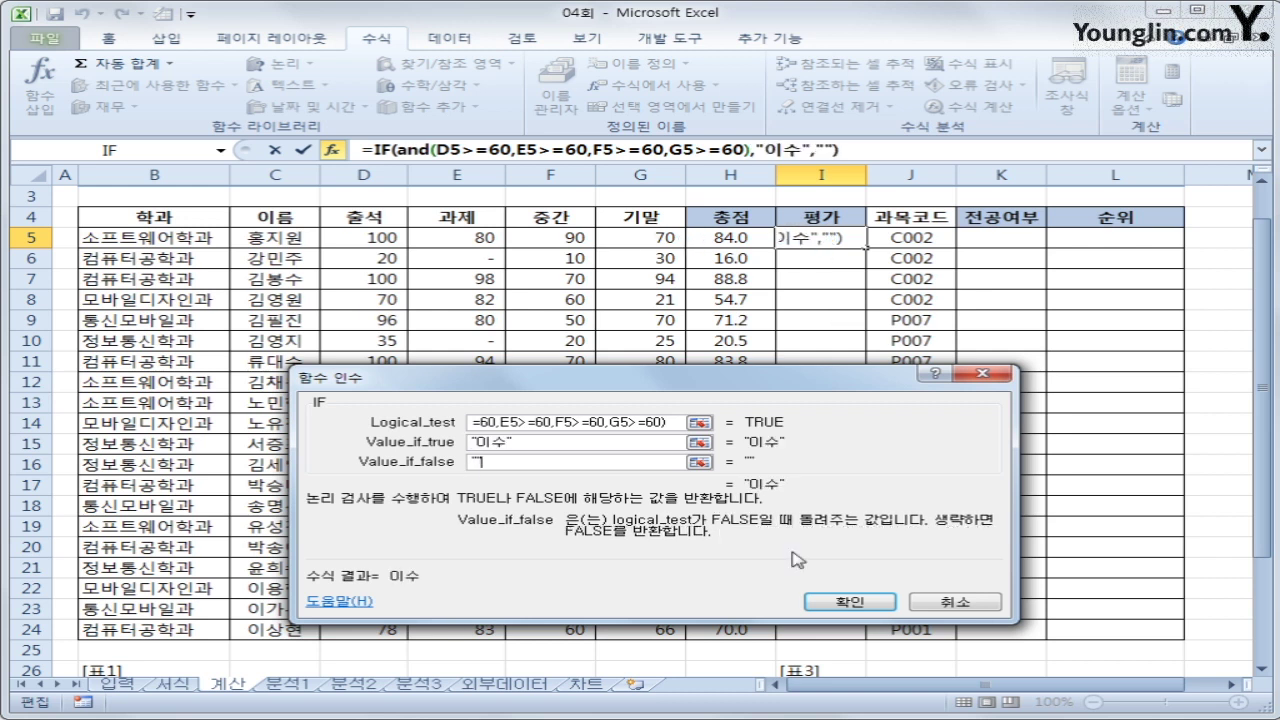
pyautogui.click(832, 604)
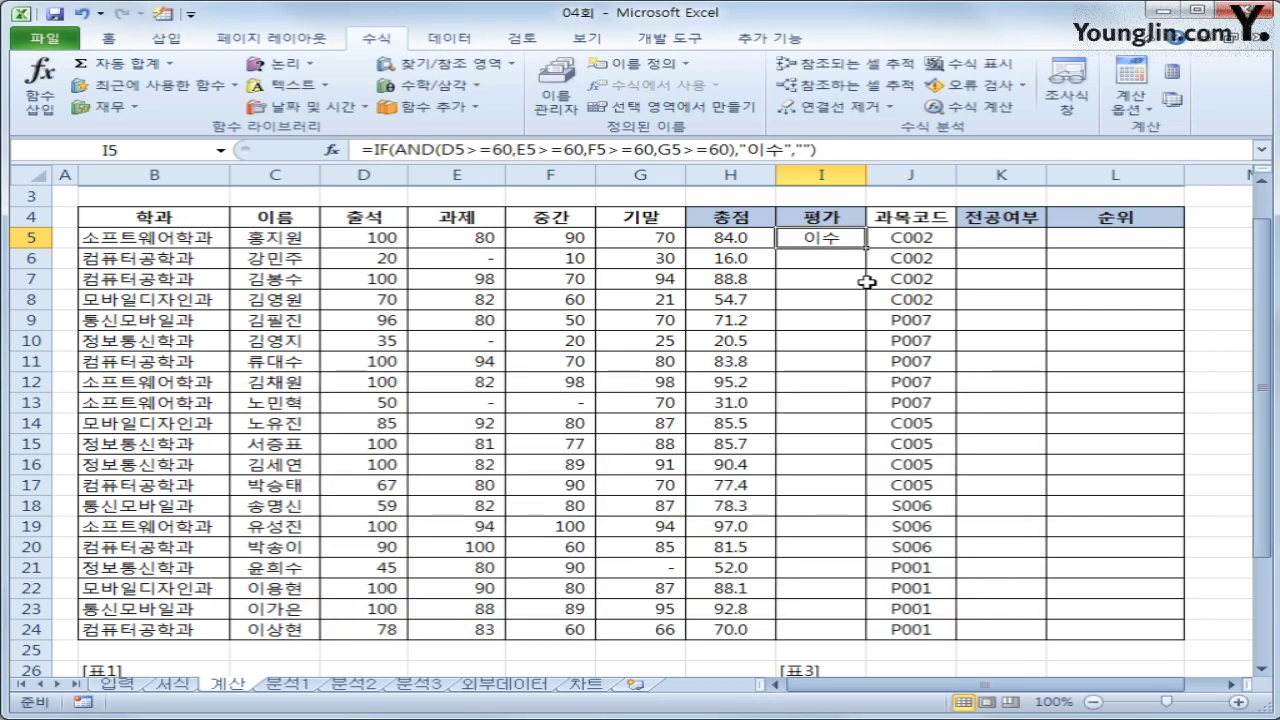
# Fill the 평가 formula from I5 down through I24
pyautogui.moveTo(865, 247); pyautogui.dragTo(862, 648)
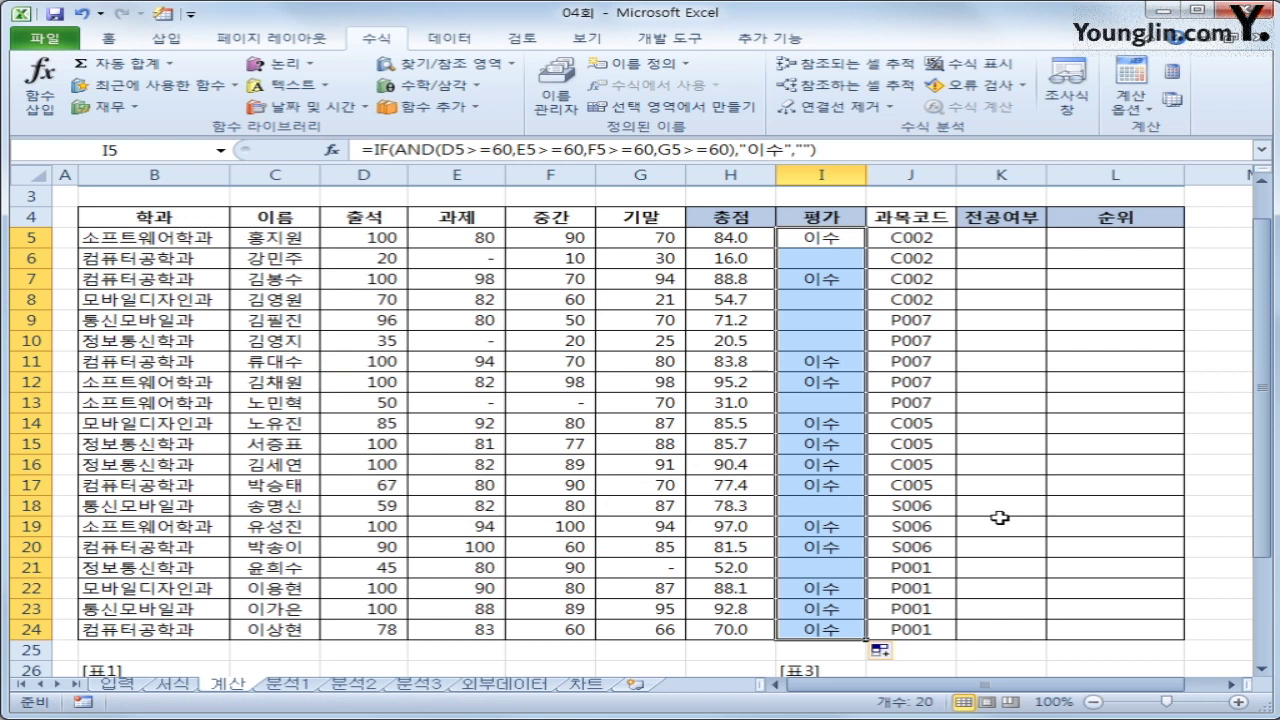
pyautogui.scroll(-4, 1000, 517)
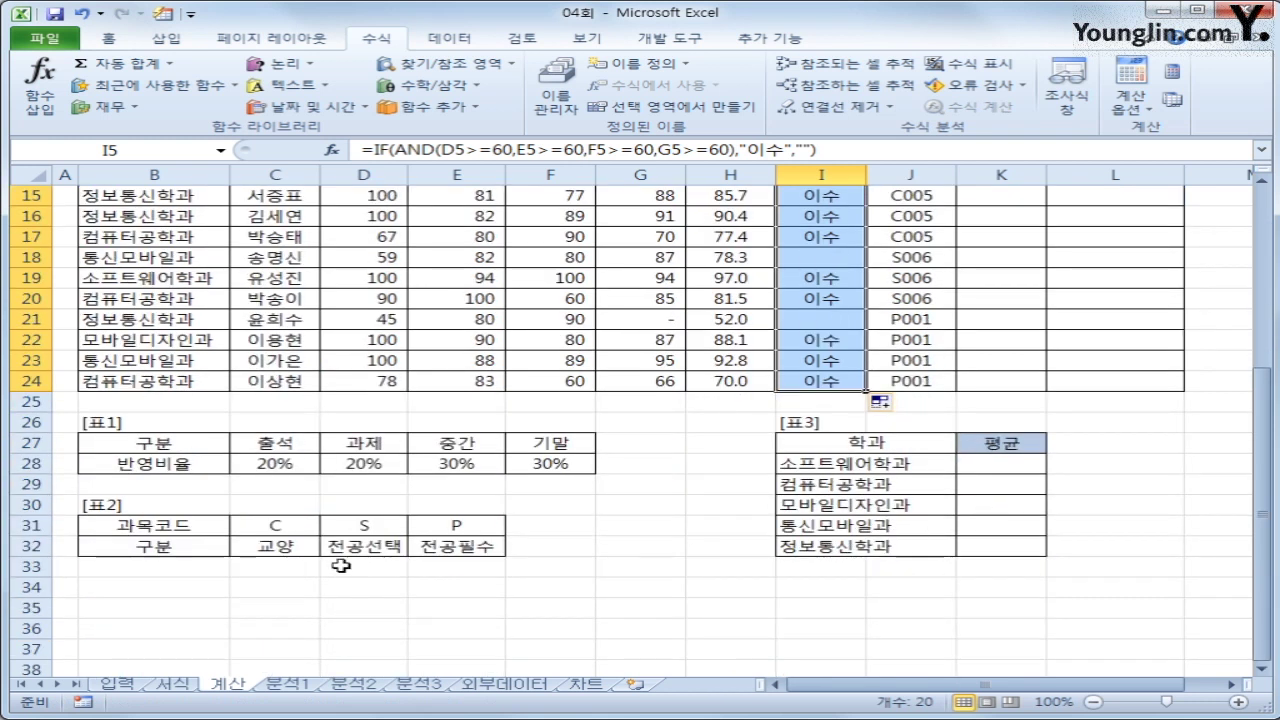
# Examine the 과목코드 and 구분 entries in [표2] against the 과목코드 values in column J
pyautogui.click(200, 530)
pyautogui.moveTo(200, 530); pyautogui.dragTo(432, 546)
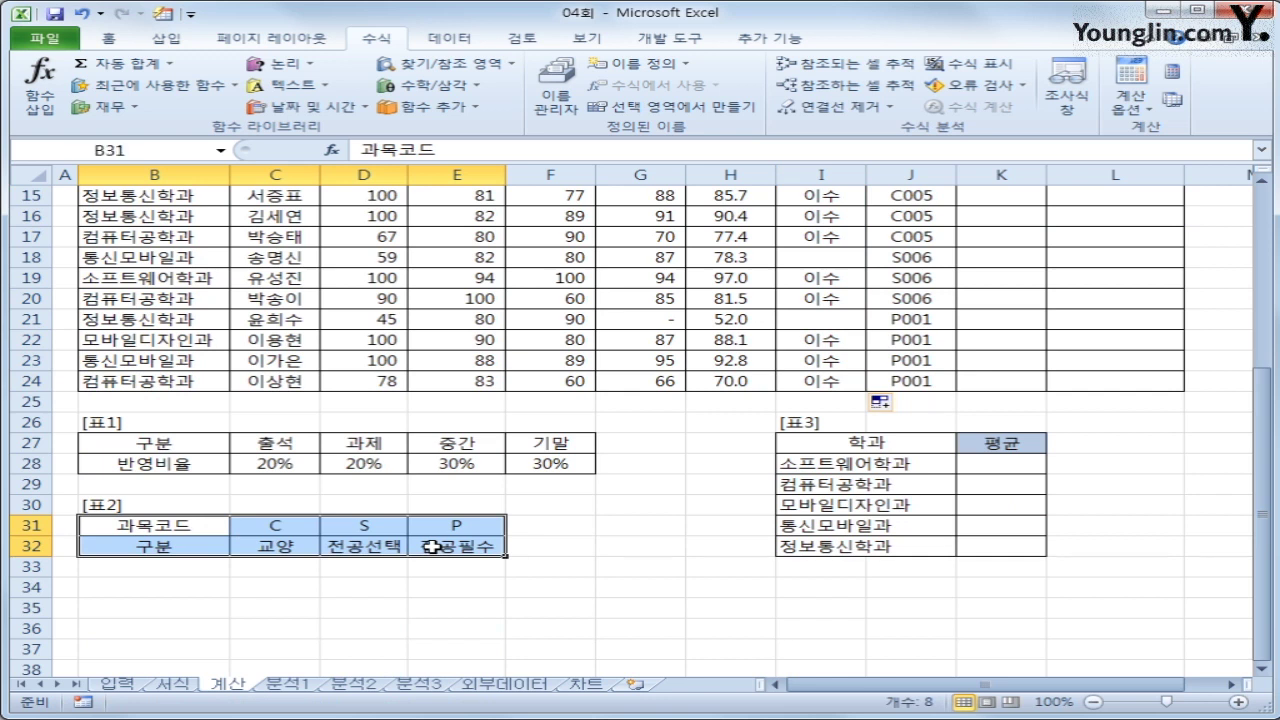
pyautogui.scroll(2, 432, 546)
pyautogui.scroll(2, 432, 546)
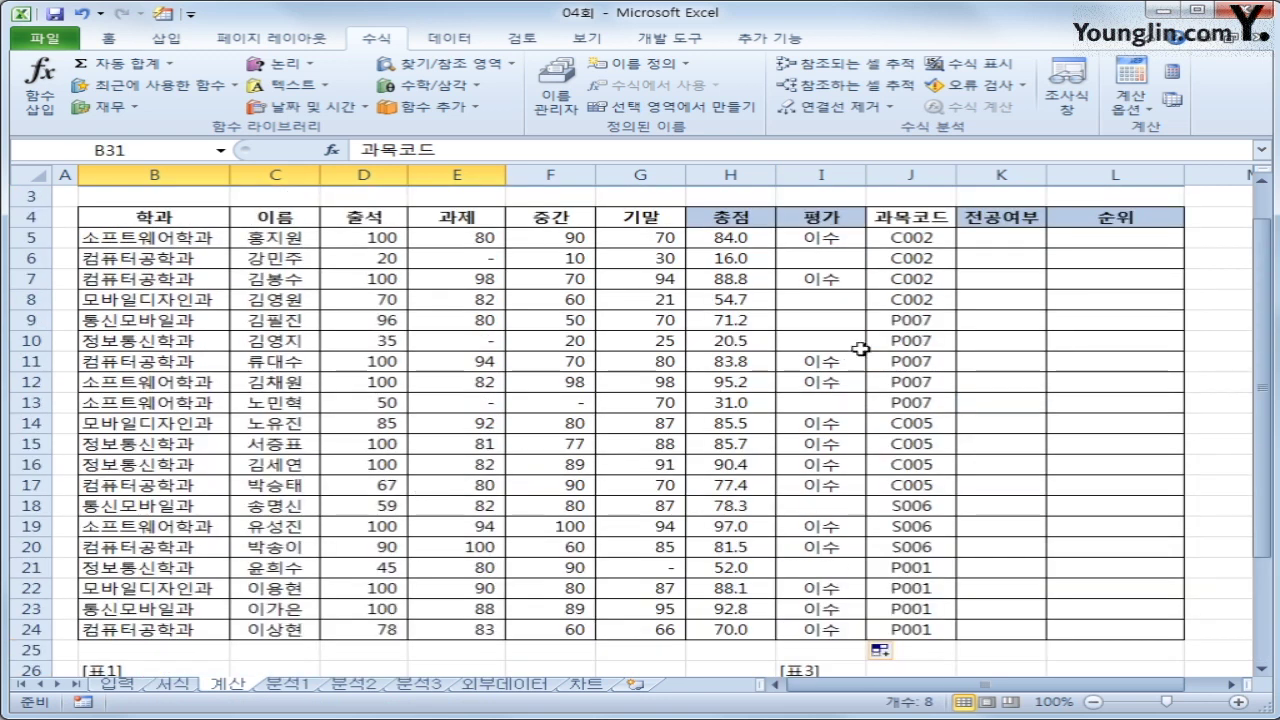
pyautogui.click(910, 238)
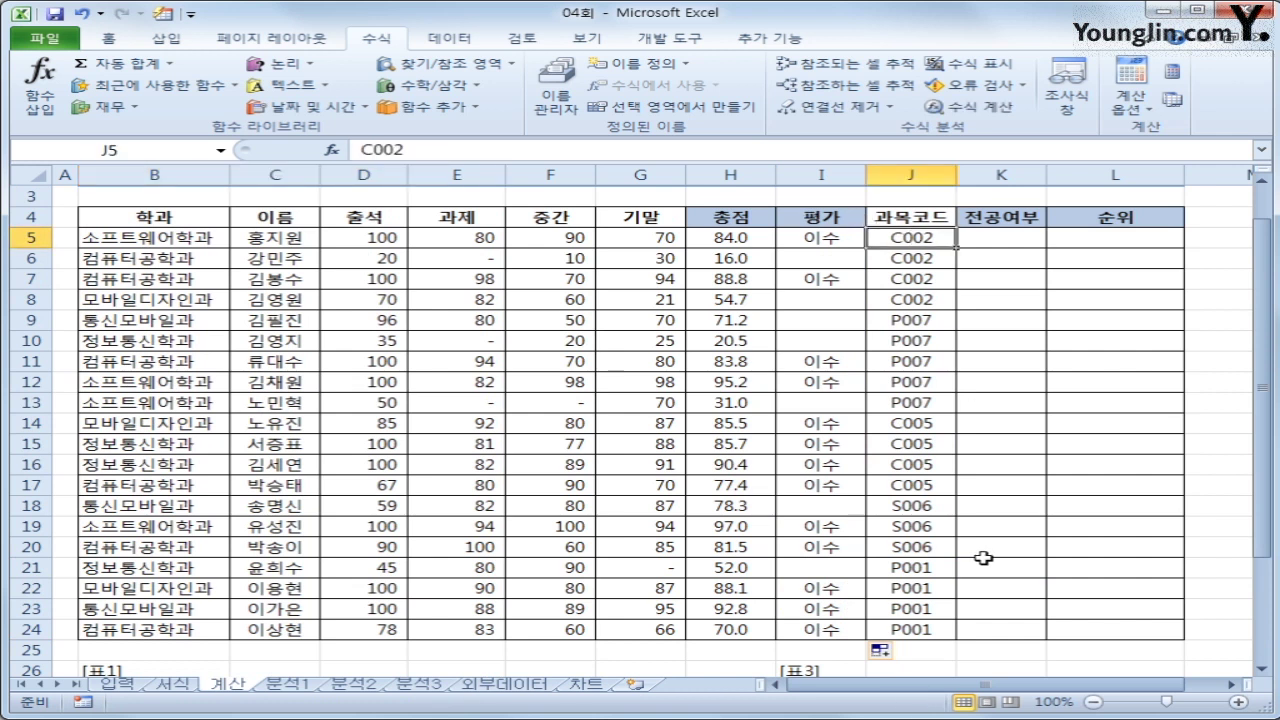
pyautogui.scroll(-3, 983, 558)
pyautogui.scroll(3, 977, 558)
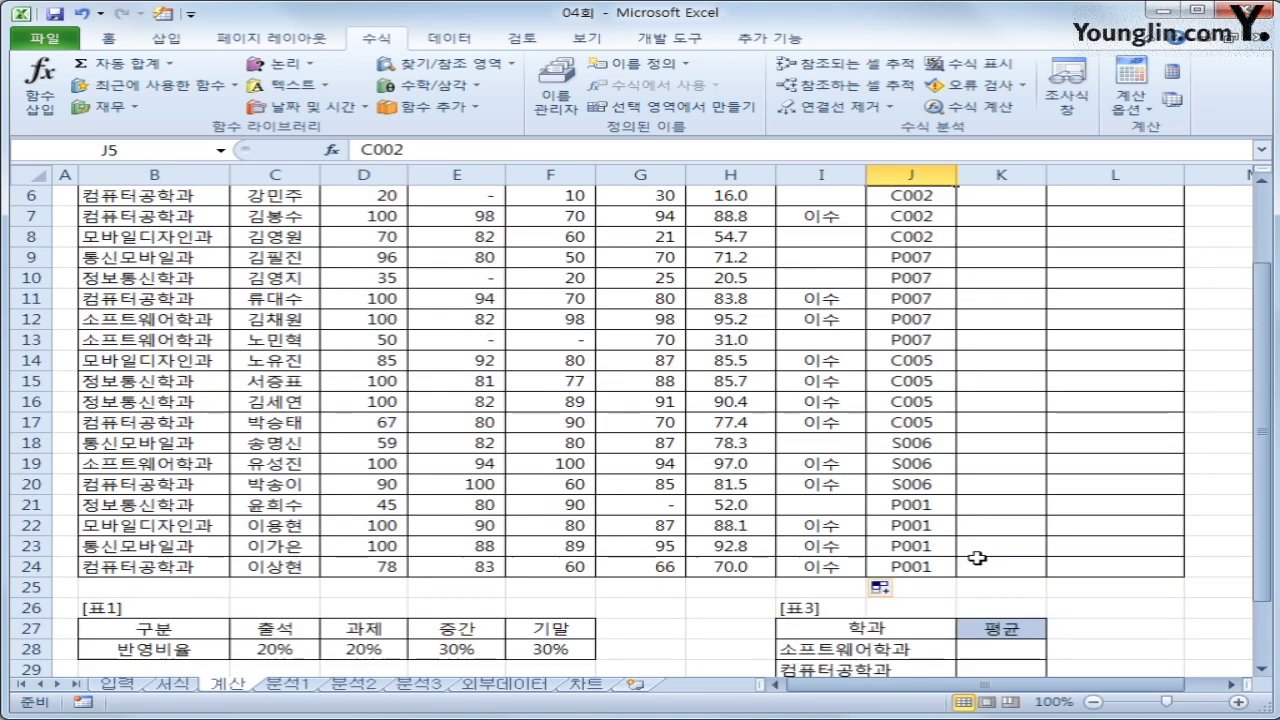
# Insert the HLOOKUP function in the first 전공여부 cell K5 with left(J5,1) as its lookup value
pyautogui.click(1007, 238)
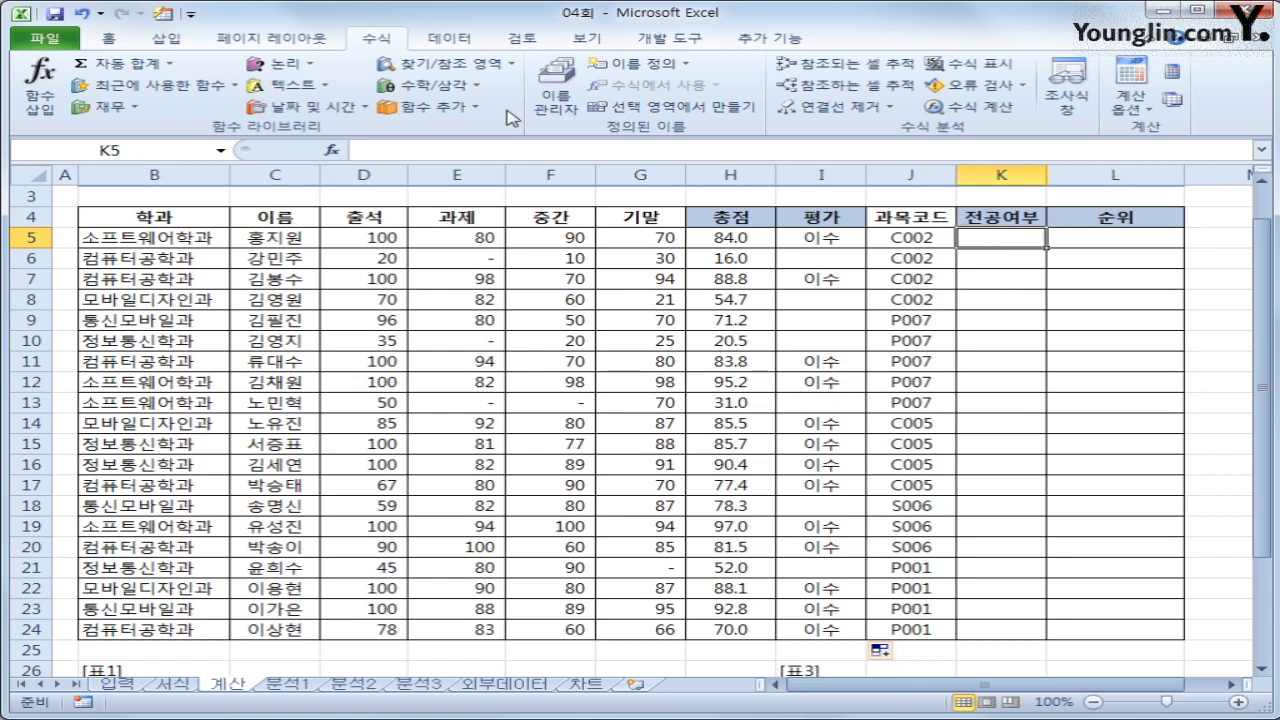
pyautogui.click(445, 63)
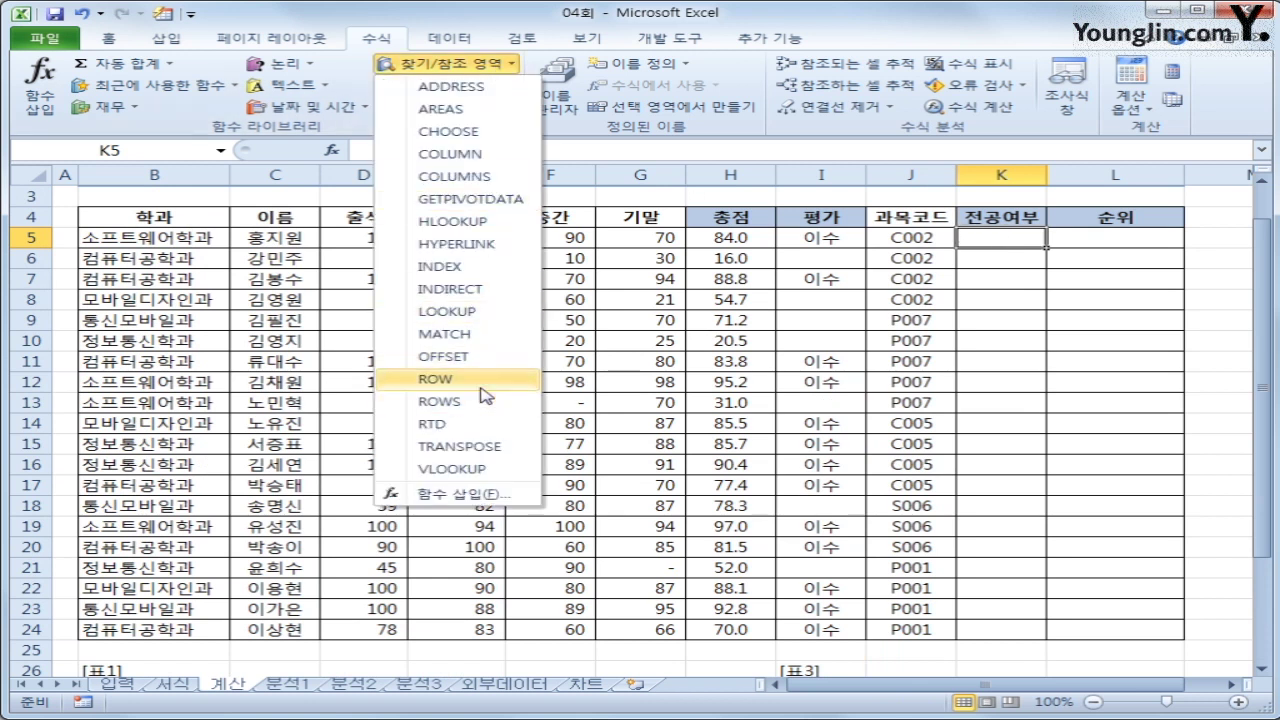
pyautogui.click(486, 221)
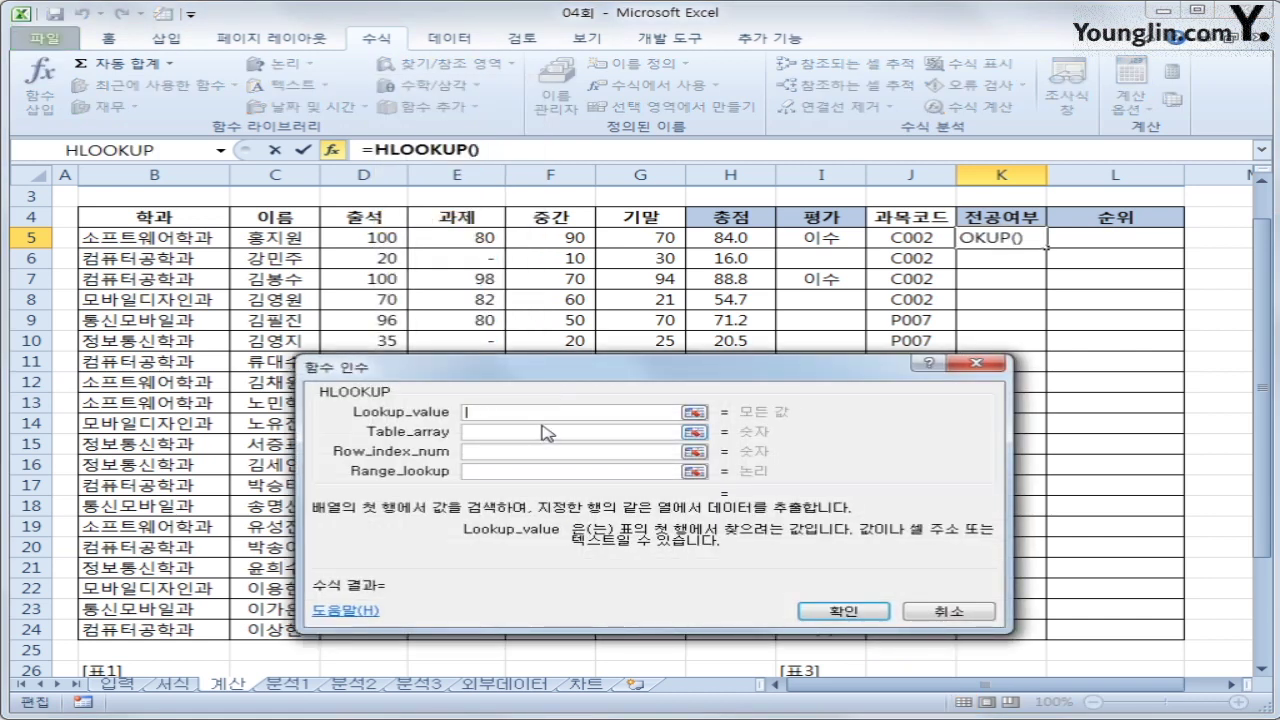
pyautogui.write('left(')
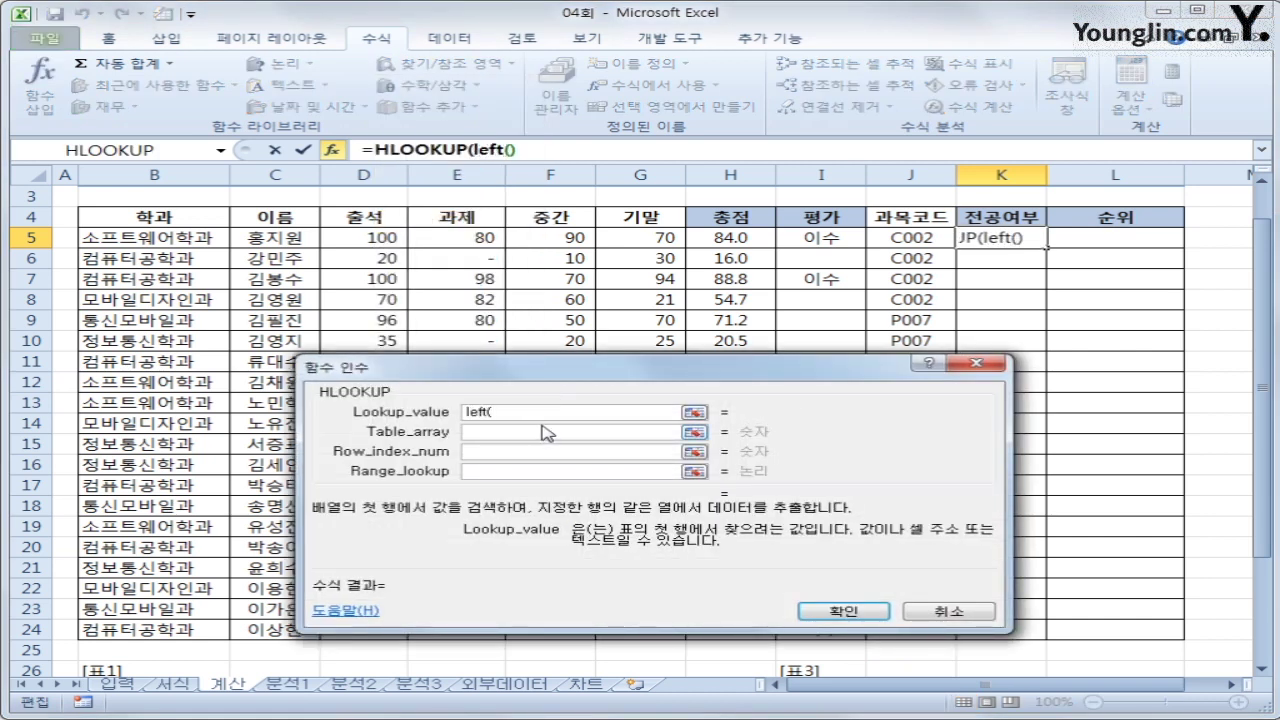
pyautogui.click(910, 238)
pyautogui.write(',')
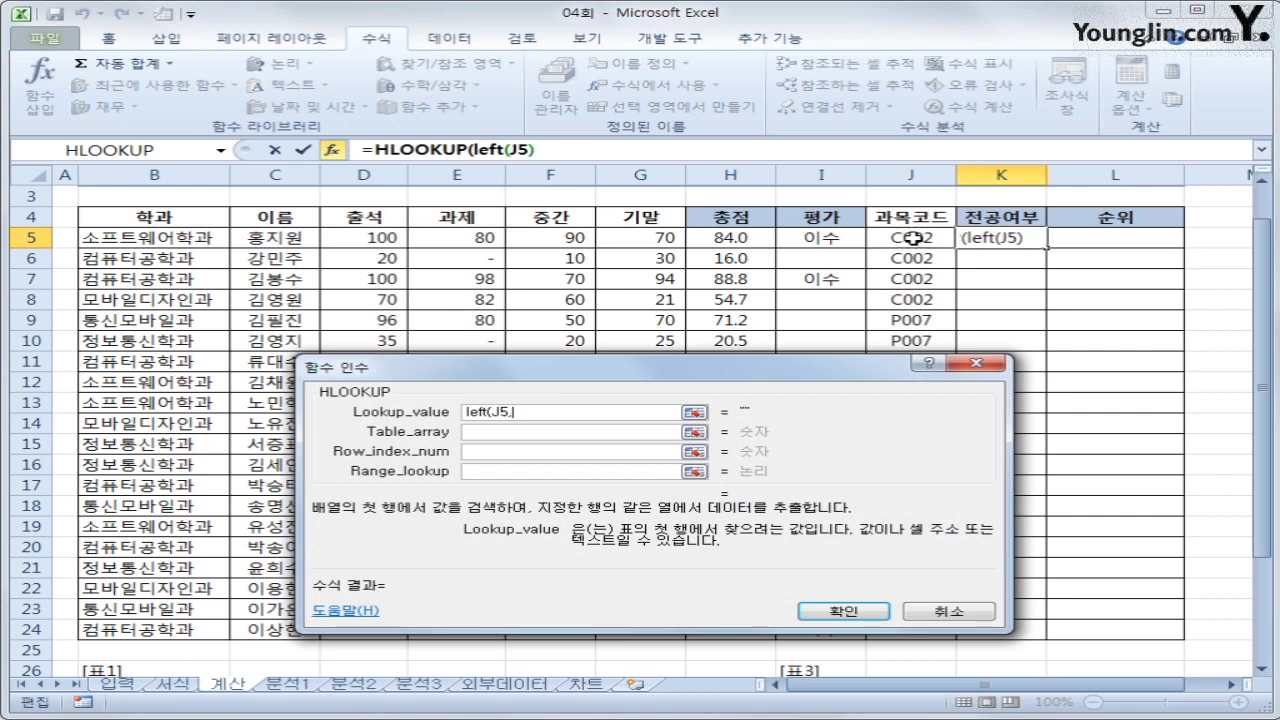
pyautogui.write('1)')
pyautogui.press('Tab')
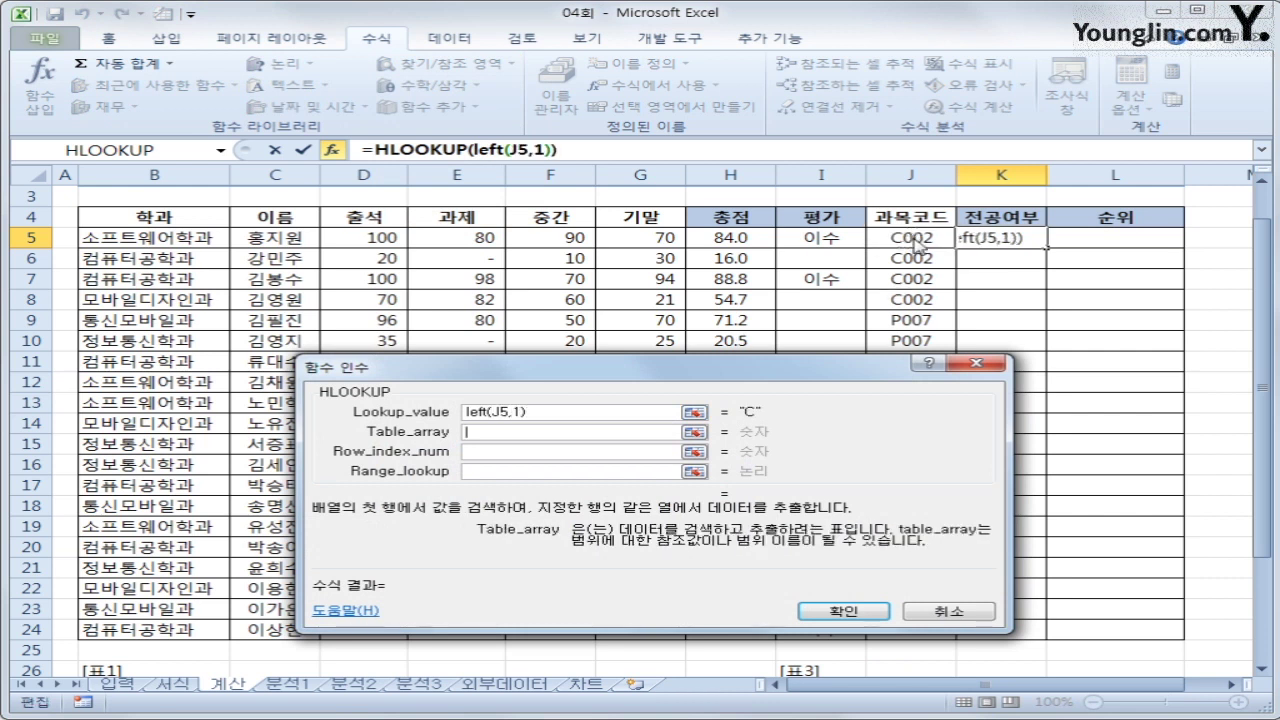
# Set HLOOKUP's table array to the [표2] code and category cells as the absolute range $C$31:$E$32
pyautogui.scroll(-2, 834, 323)
pyautogui.moveTo(454, 364); pyautogui.dragTo(361, 206)
pyautogui.scroll(-1, 278, 600)
pyautogui.scroll(-1, 278, 614)
pyautogui.moveTo(279, 520); pyautogui.dragTo(452, 543)
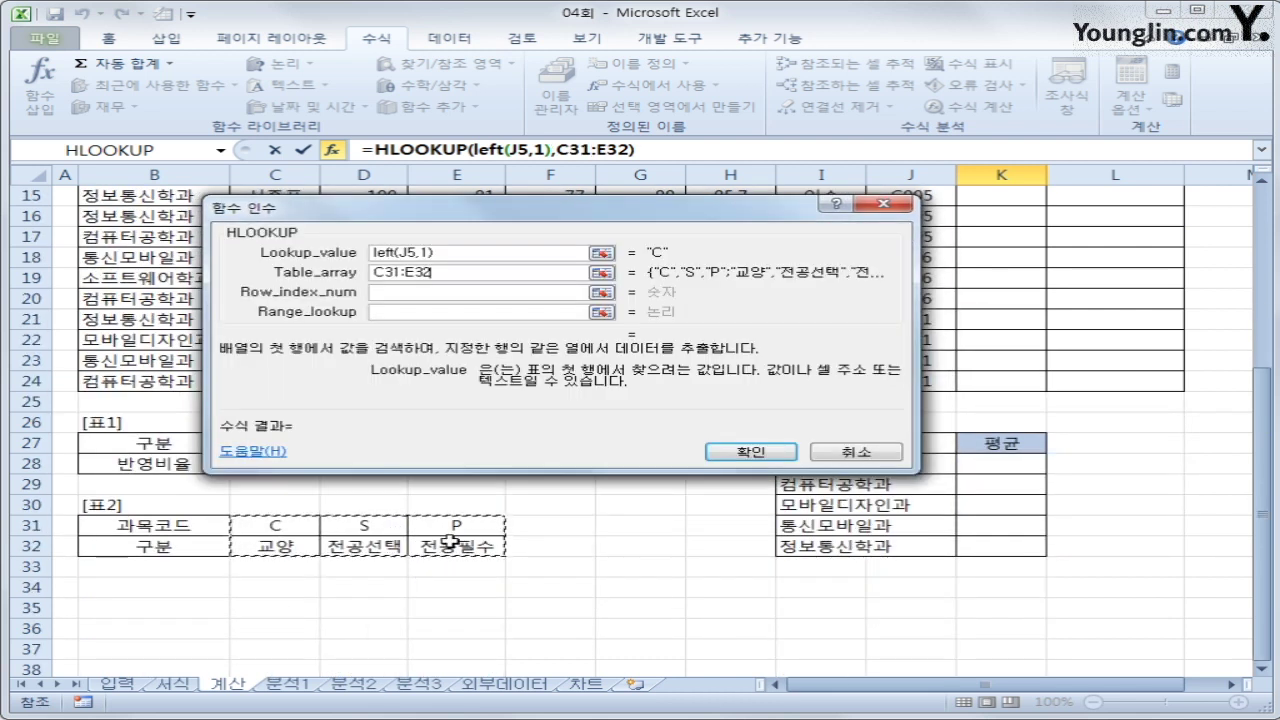
pyautogui.press('F4')
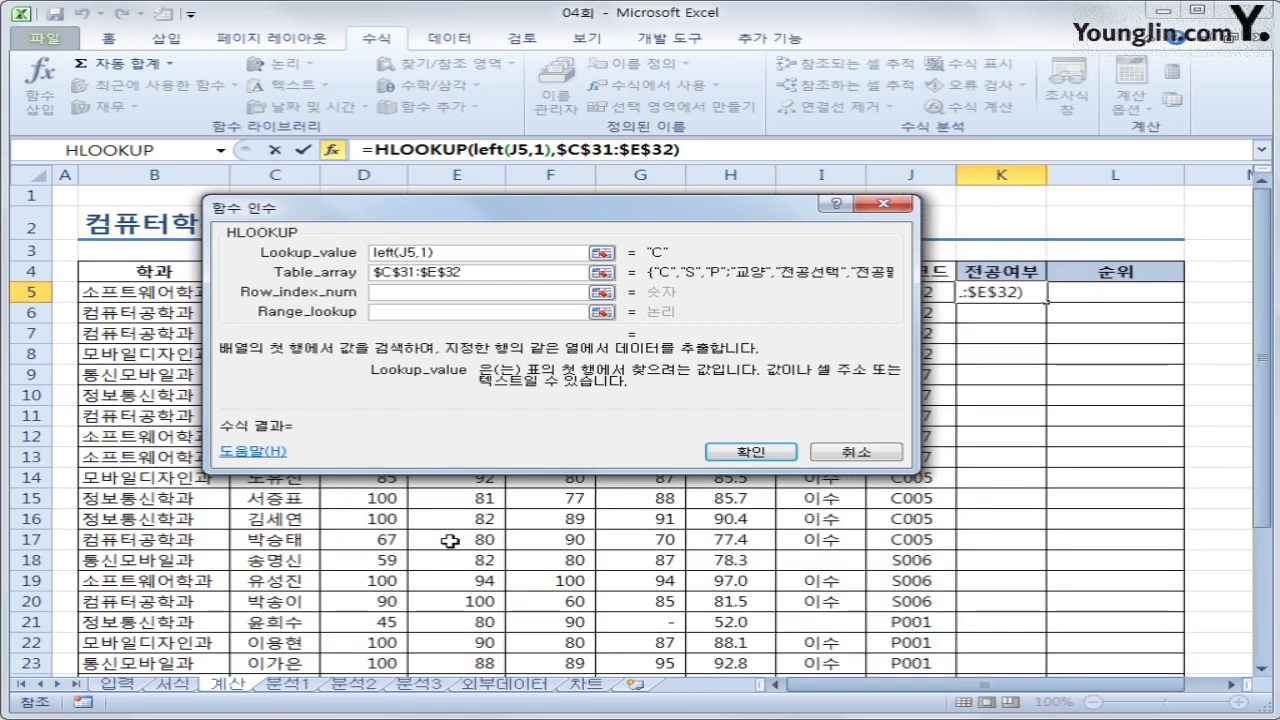
# Complete HLOOKUP with row index 2 and range lookup 0, and fill the formula from K5 down through K24
pyautogui.press('Tab')
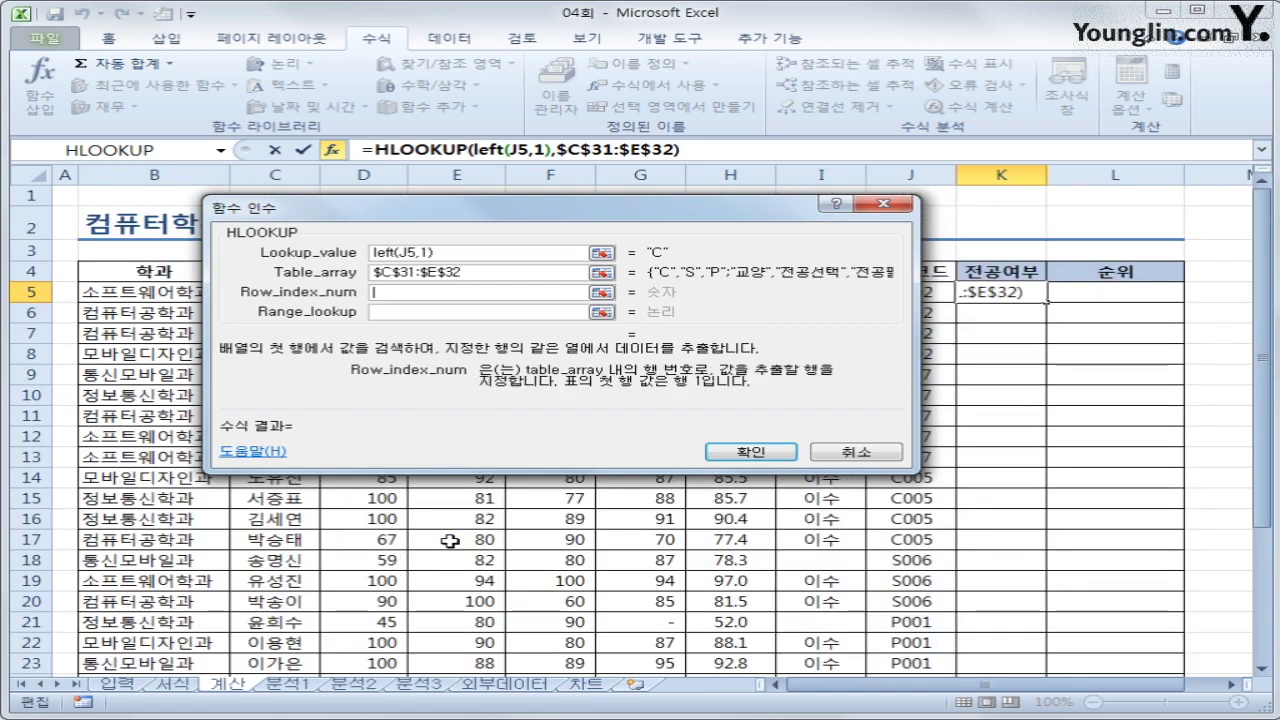
pyautogui.scroll(-3, 427, 594)
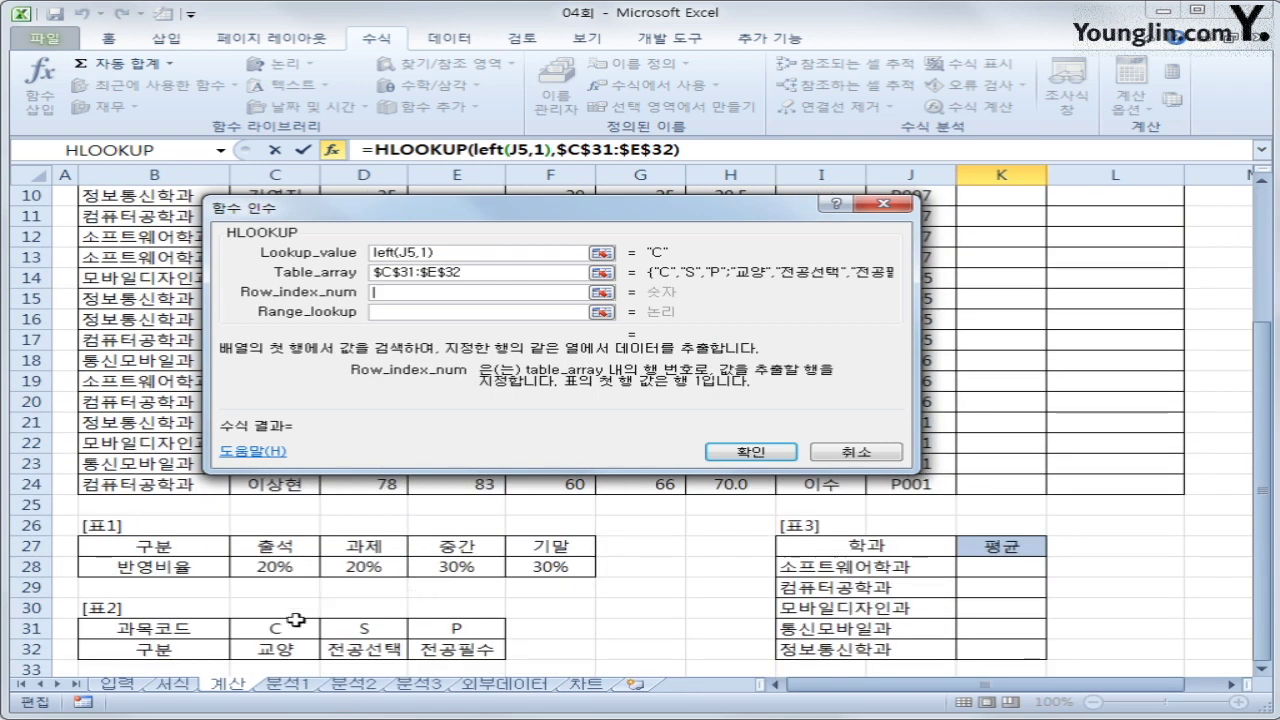
pyautogui.write('2')
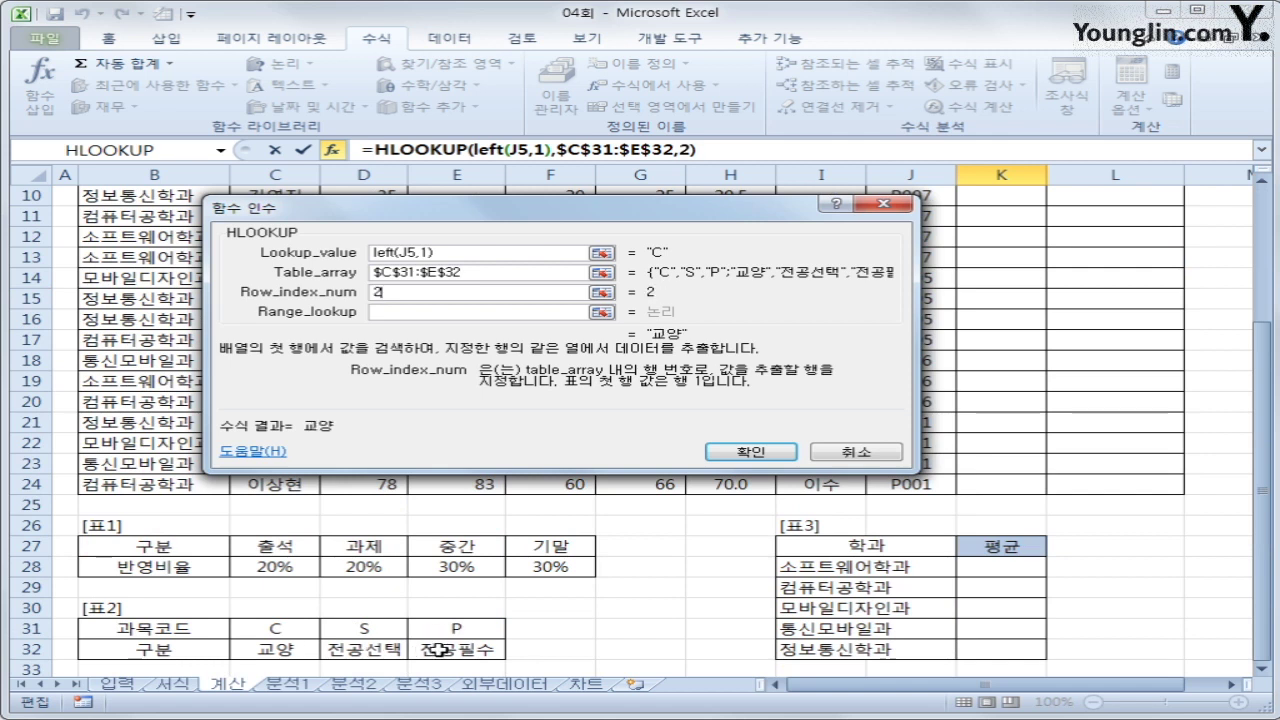
pyautogui.click(425, 317)
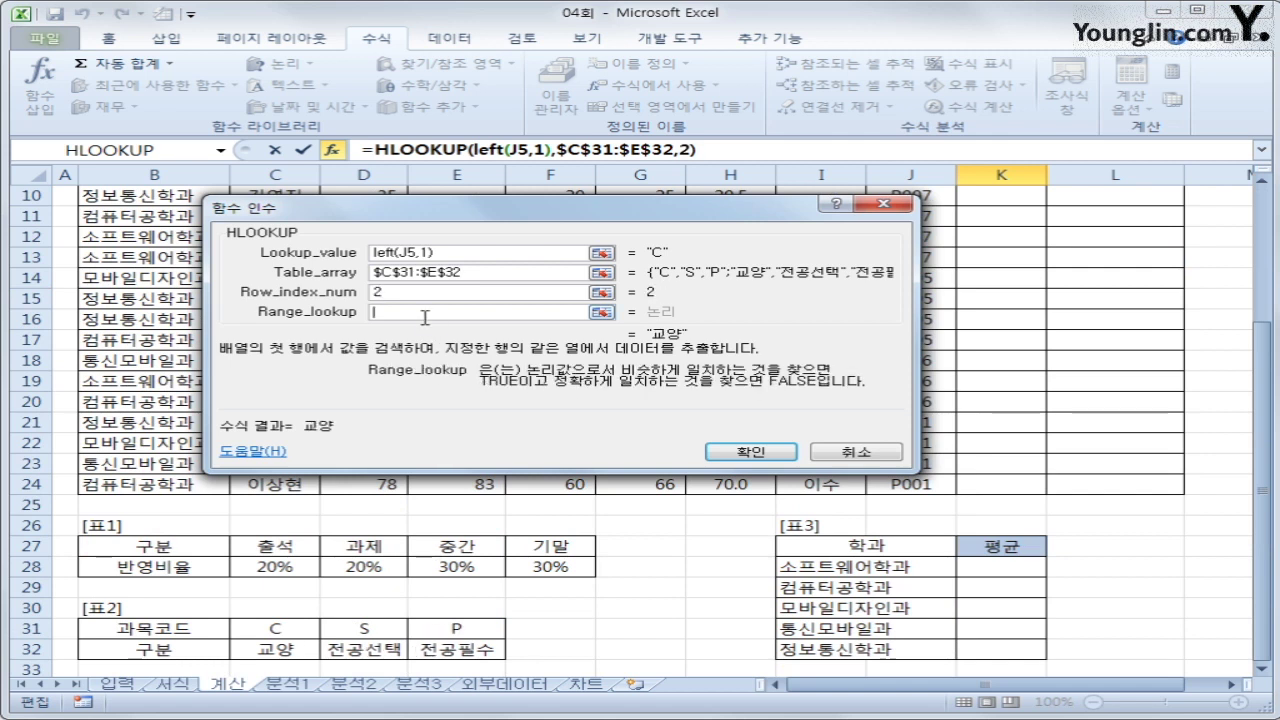
pyautogui.write('0')
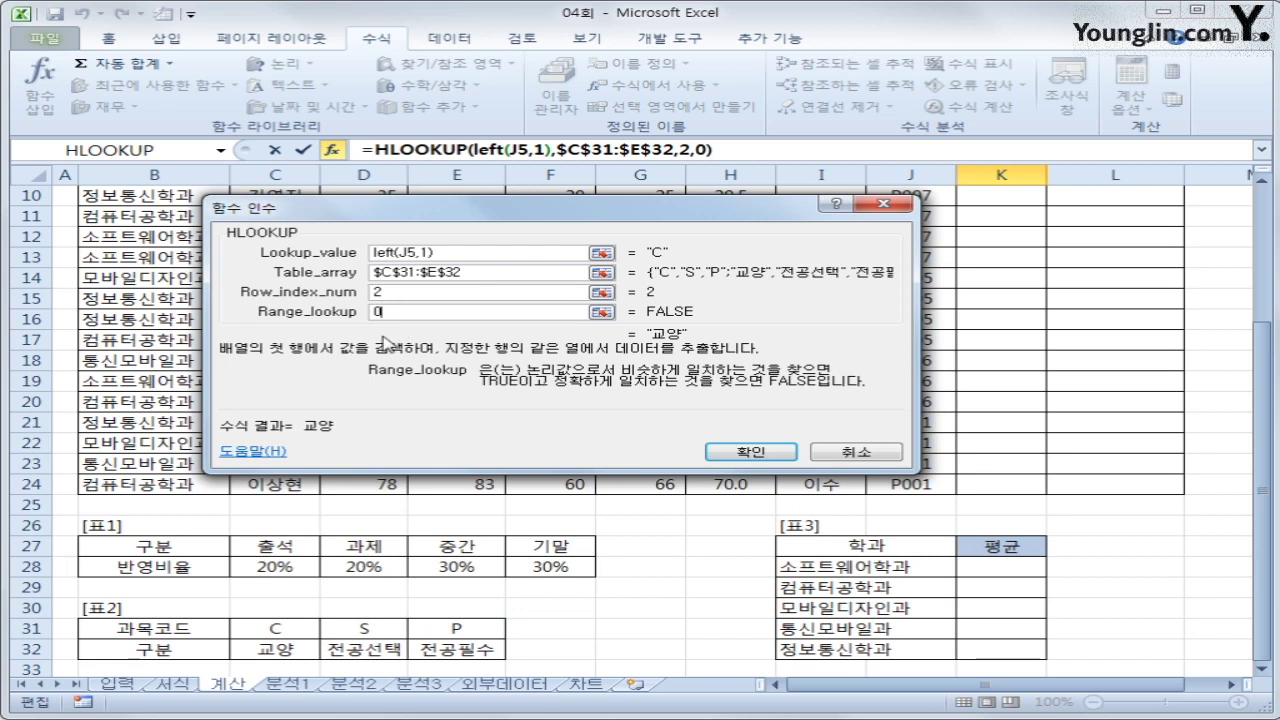
pyautogui.click(750, 451)
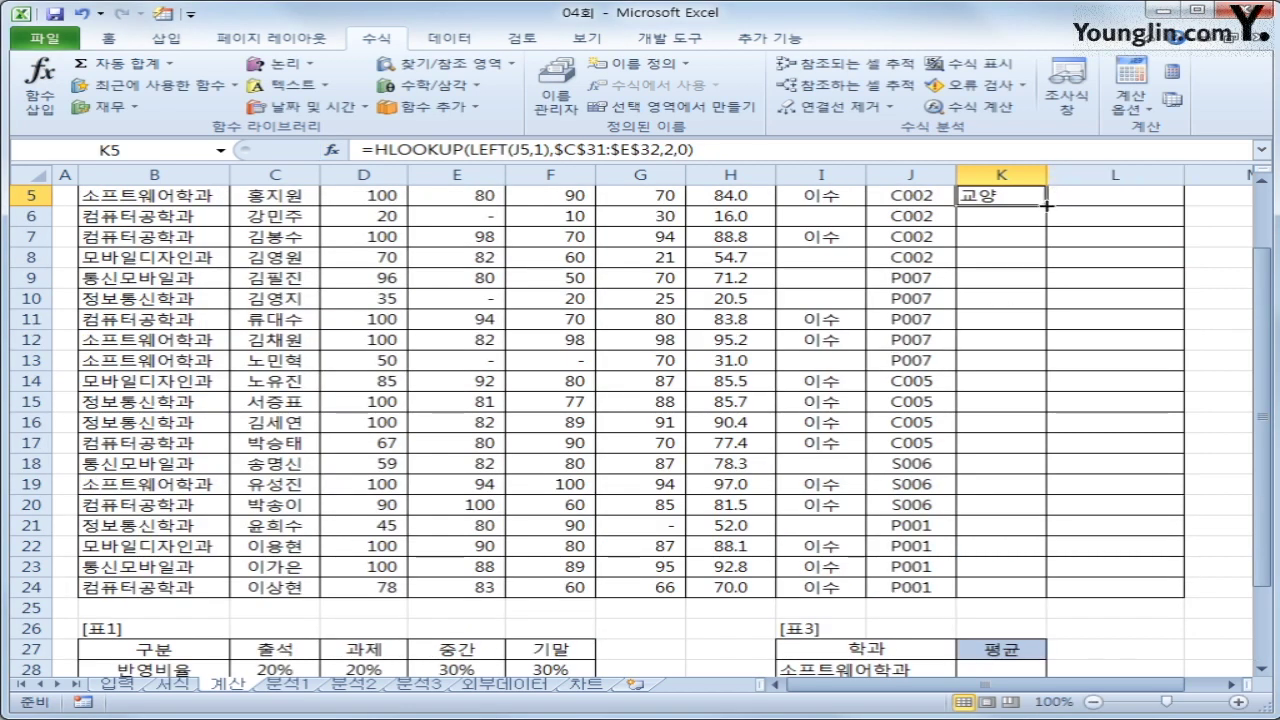
pyautogui.moveTo(1046, 205); pyautogui.dragTo(1008, 598)
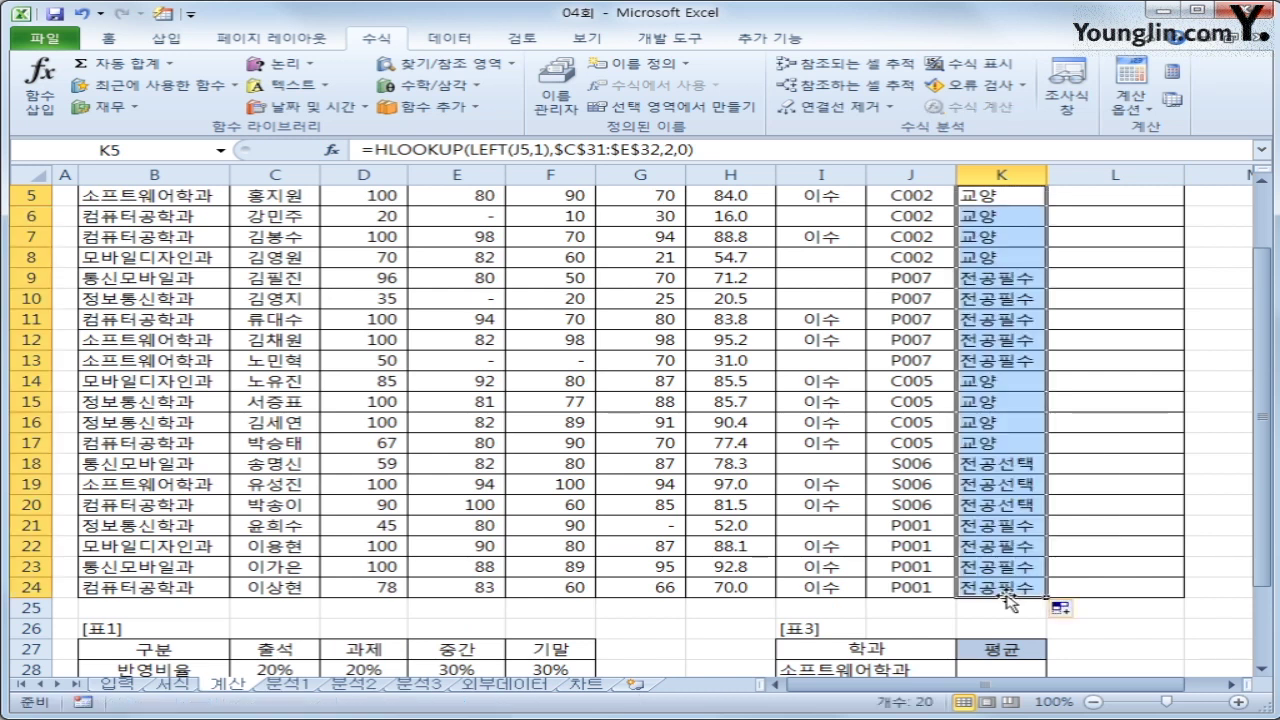
# Begin the 순위 formula in L5 with the RANK function, using the 과제 score E5 as its number: =rank(E5
pyautogui.scroll(2, 1008, 598)
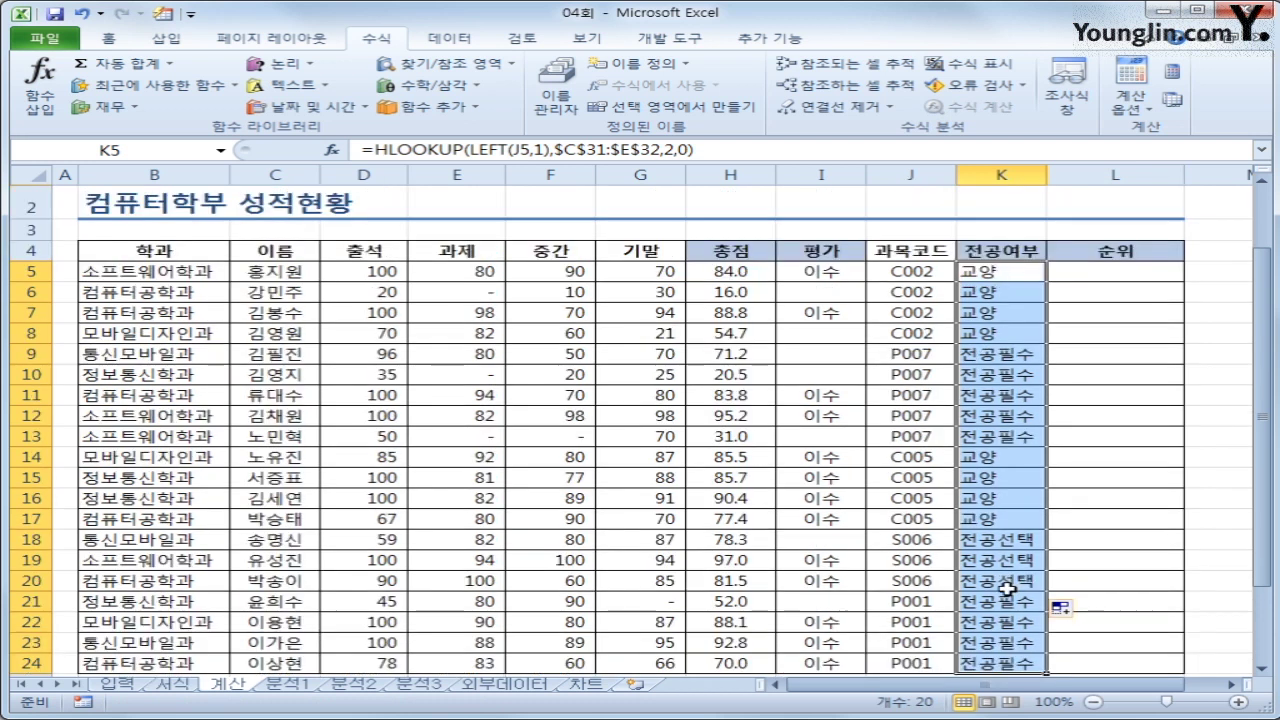
pyautogui.click(1097, 290)
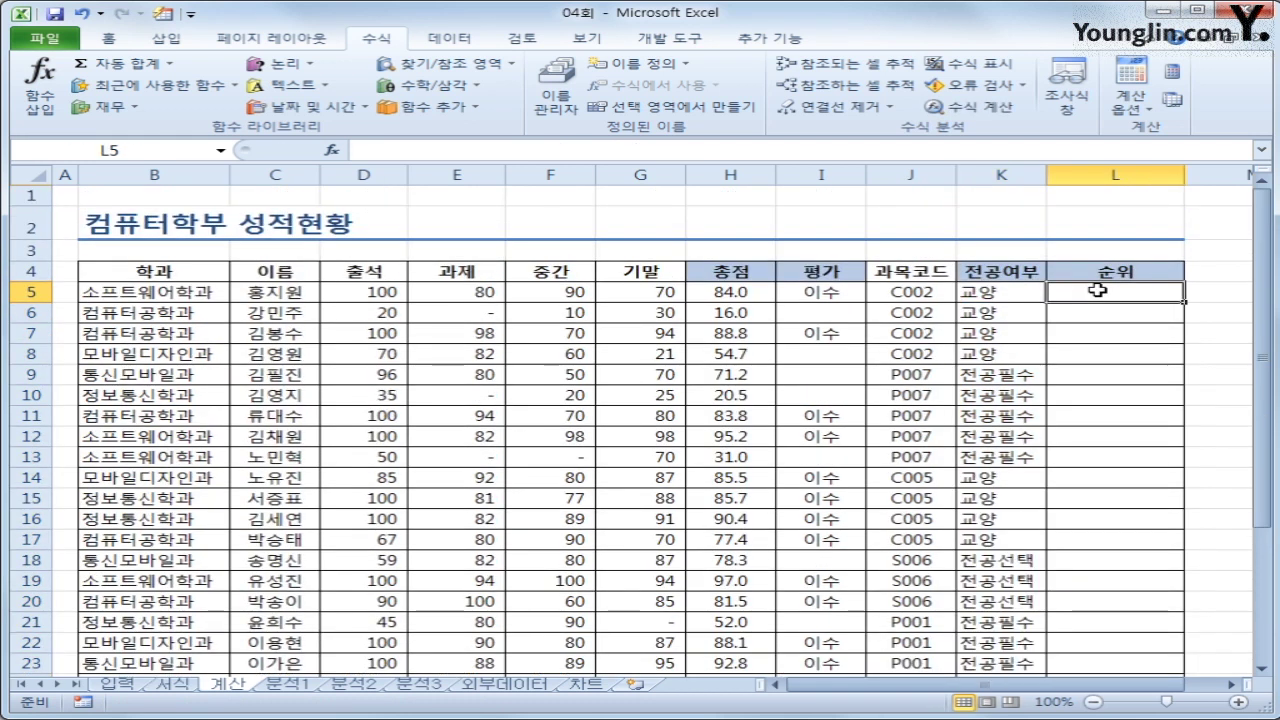
pyautogui.write('=ㄱ무')
pyautogui.press('BackSpace')
pyautogui.press('BackSpace')
pyautogui.press('BackSpace')
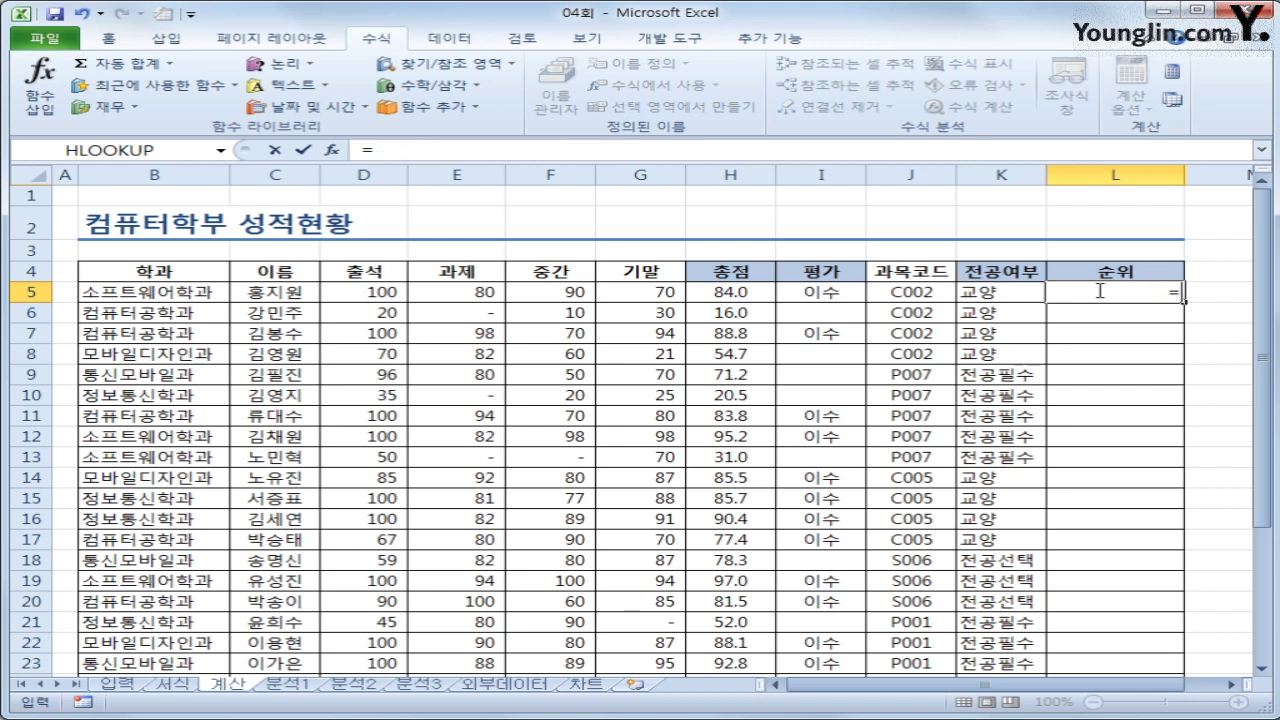
pyautogui.press('Hangul')
pyautogui.write('rank(')
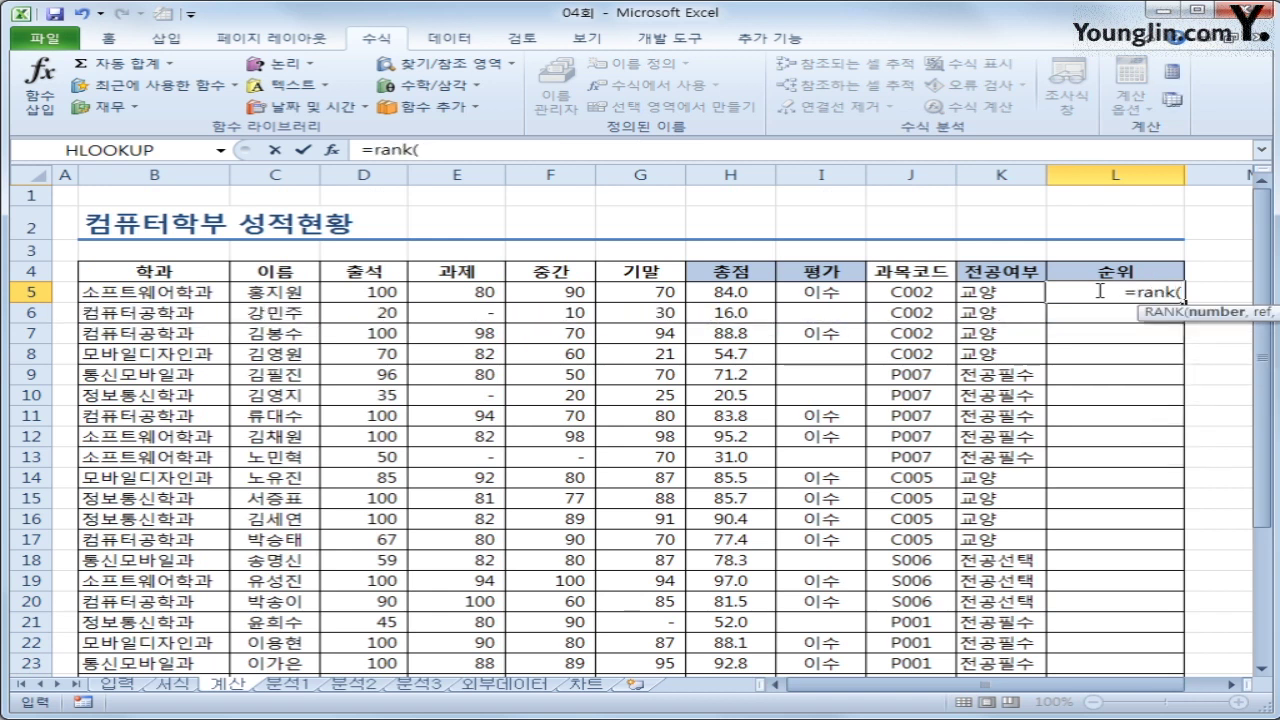
pyautogui.click(489, 290)
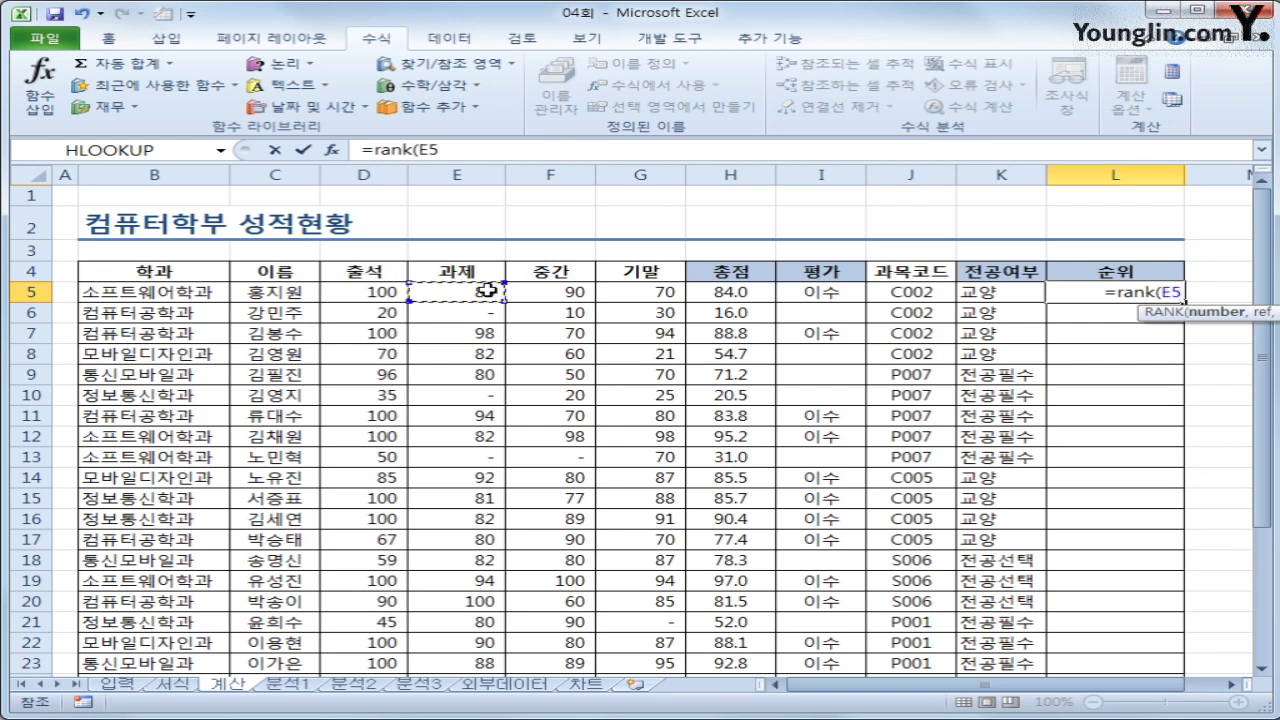
# Complete the RANK function with the 과제 scores as the absolute reference range $E$5:$E$24
pyautogui.write(',')
pyautogui.moveTo(469, 292); pyautogui.dragTo(482, 642)
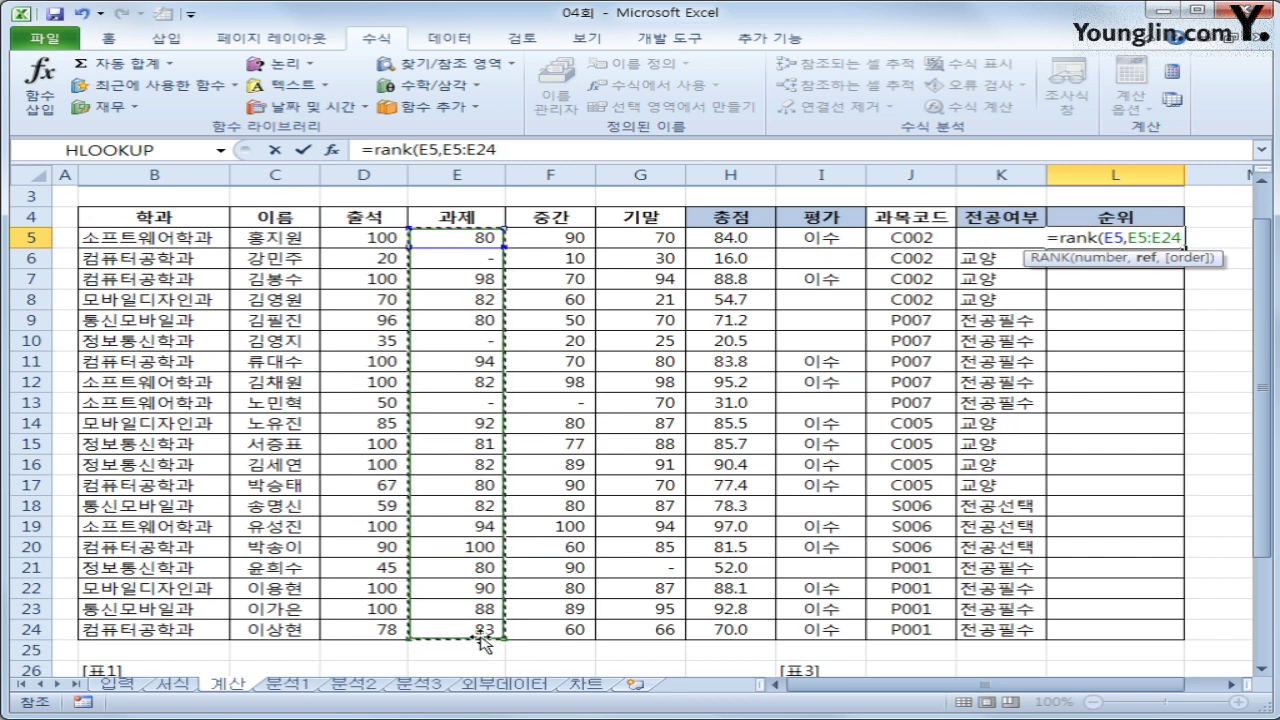
pyautogui.press('F4')
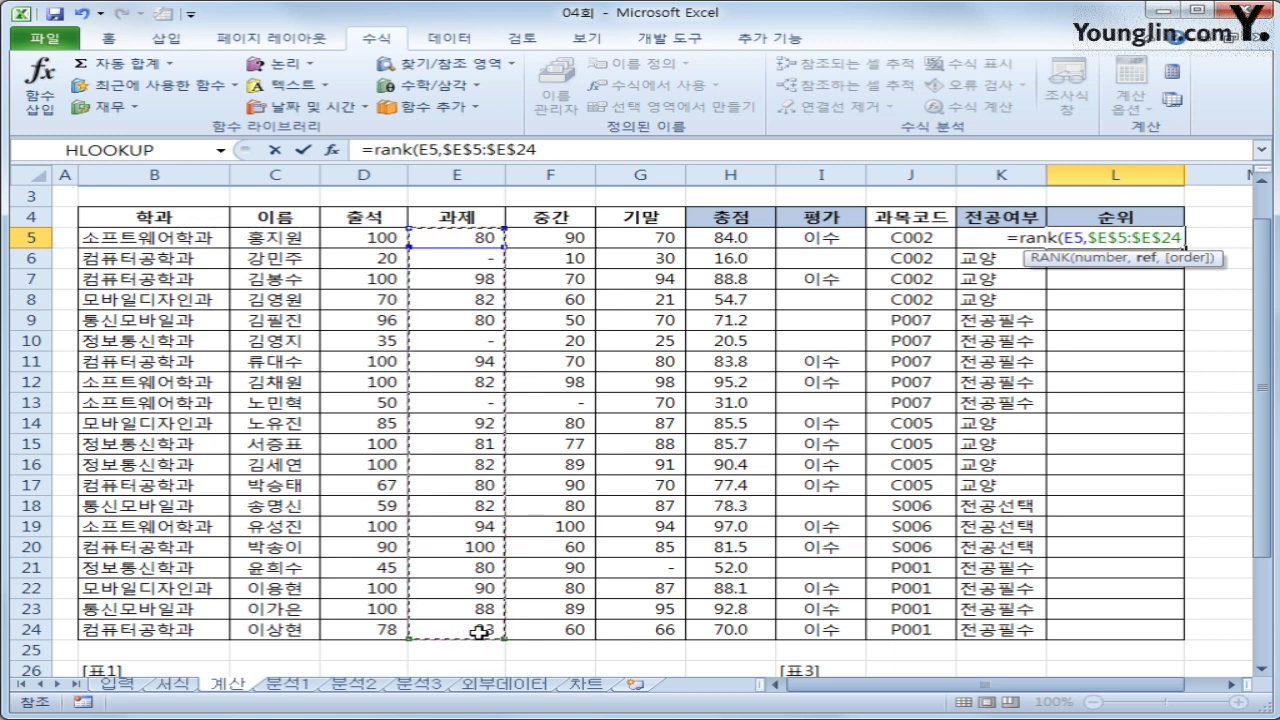
pyautogui.write(')')
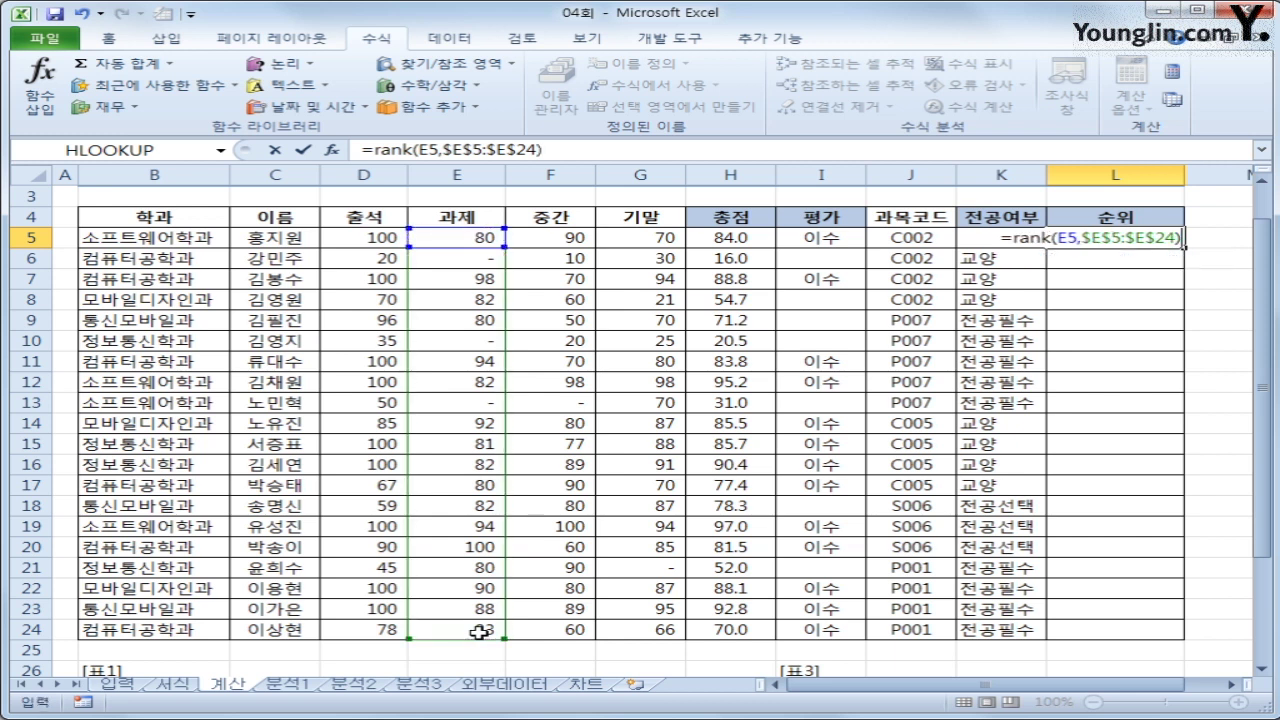
# Append &"등" to the rank formula, enter it, and fill it from L5 down through L24
pyautogui.write('&"')
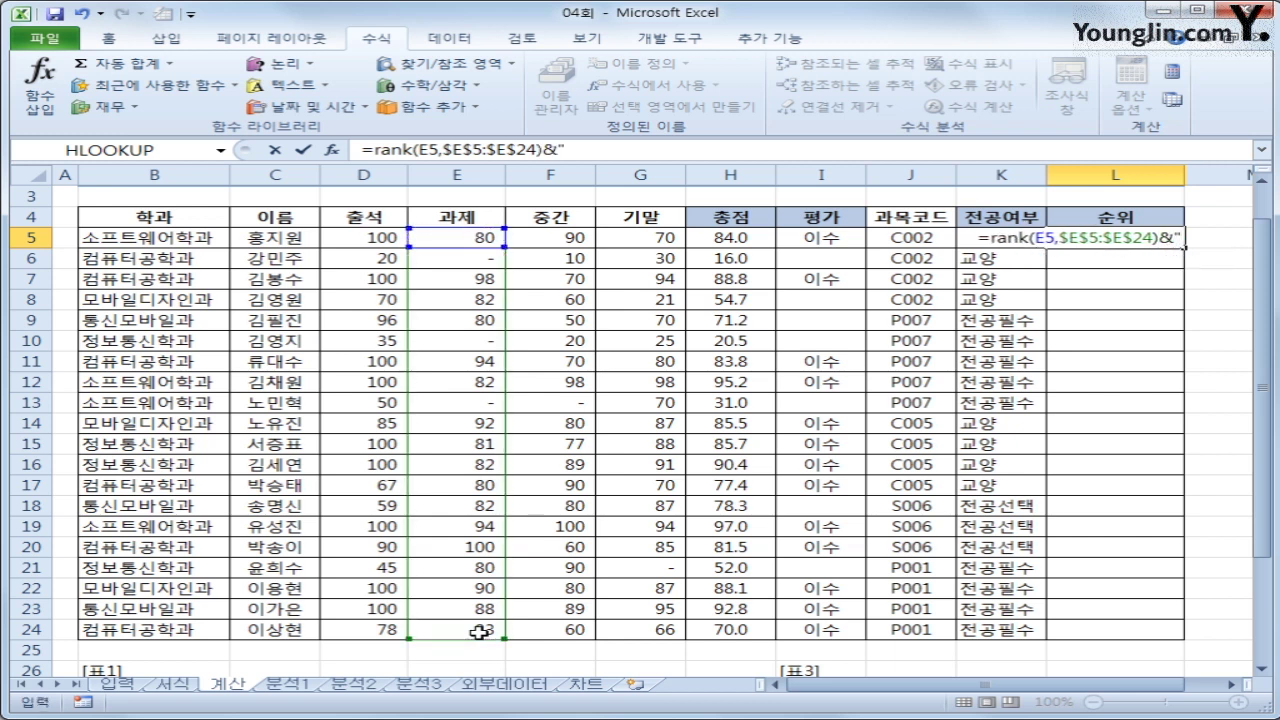
pyautogui.write('등"')
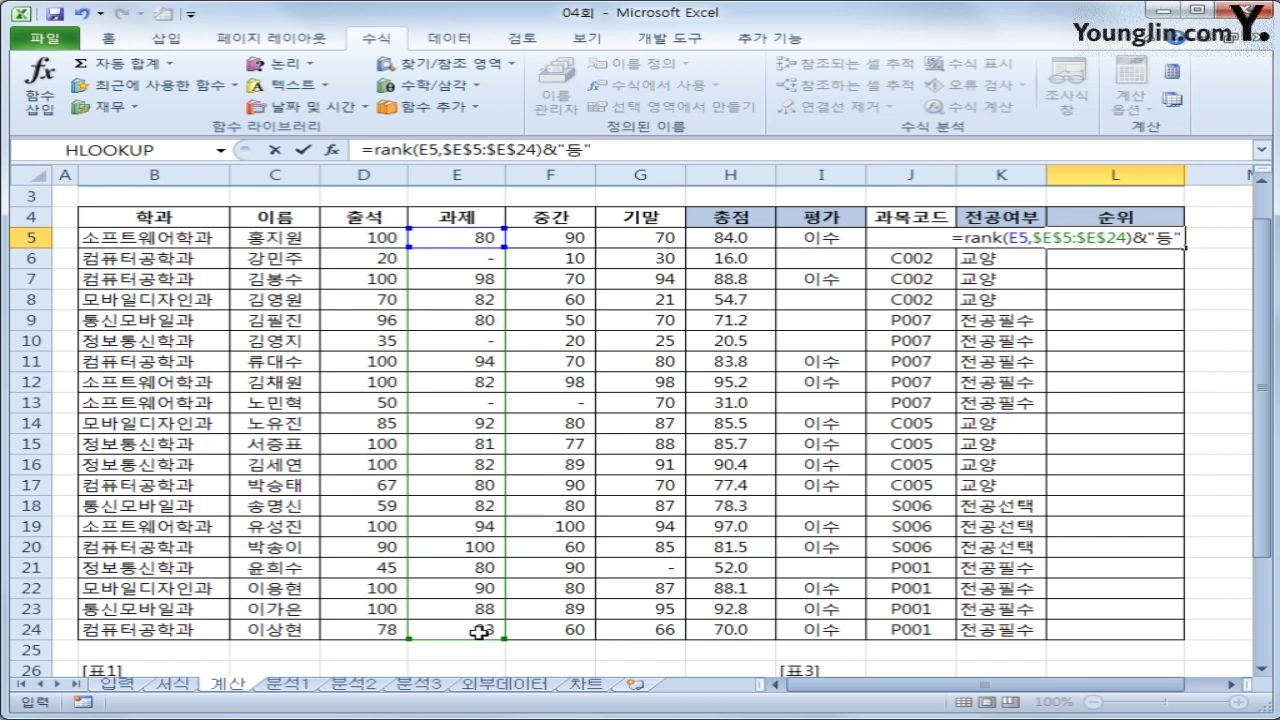
pyautogui.press('Return')
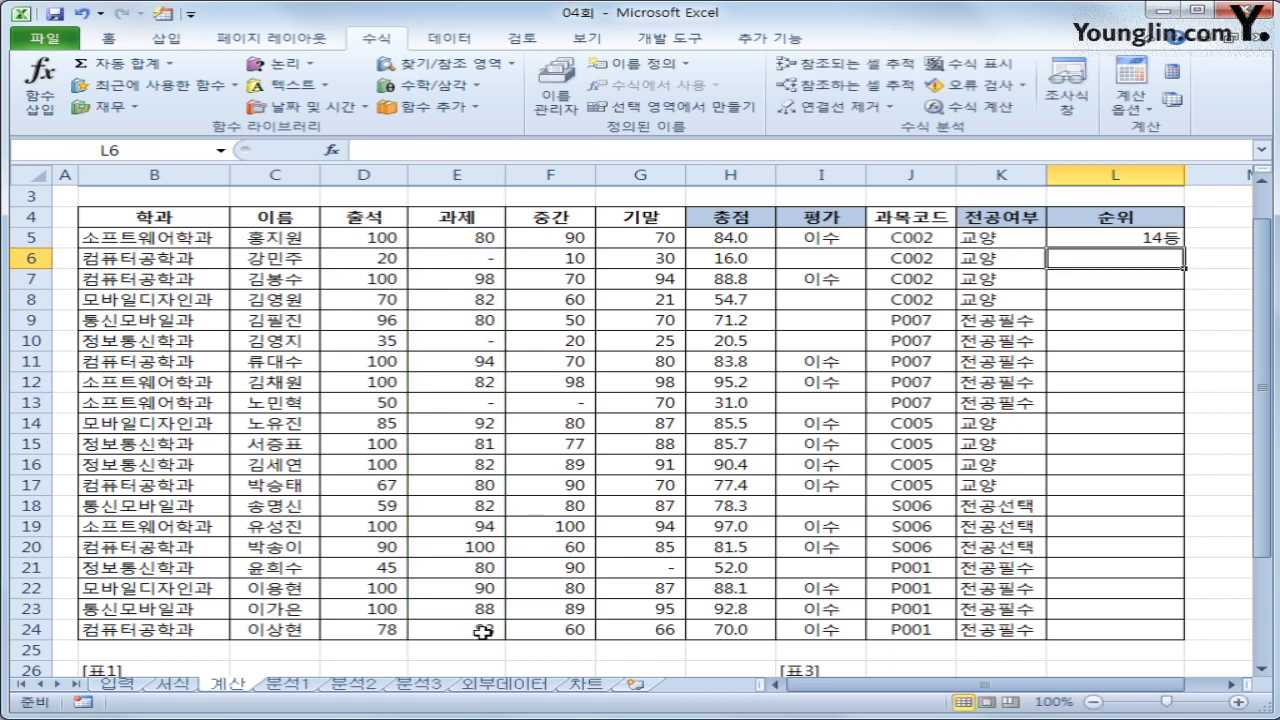
pyautogui.click(1176, 239)
pyautogui.moveTo(1185, 245); pyautogui.dragTo(1180, 647)
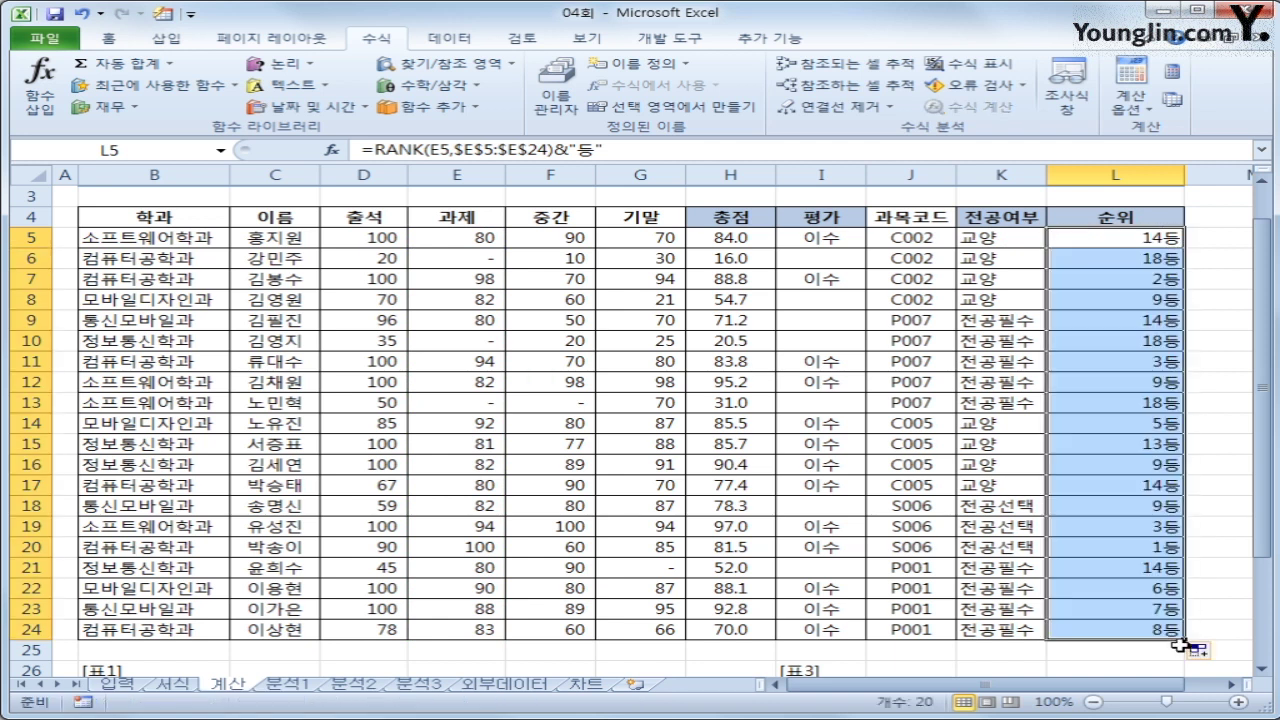
# Begin the first department's 평균 formula in [표3] cell K28 with the AVERAGEIF function
pyautogui.scroll(-4, 1090, 615)
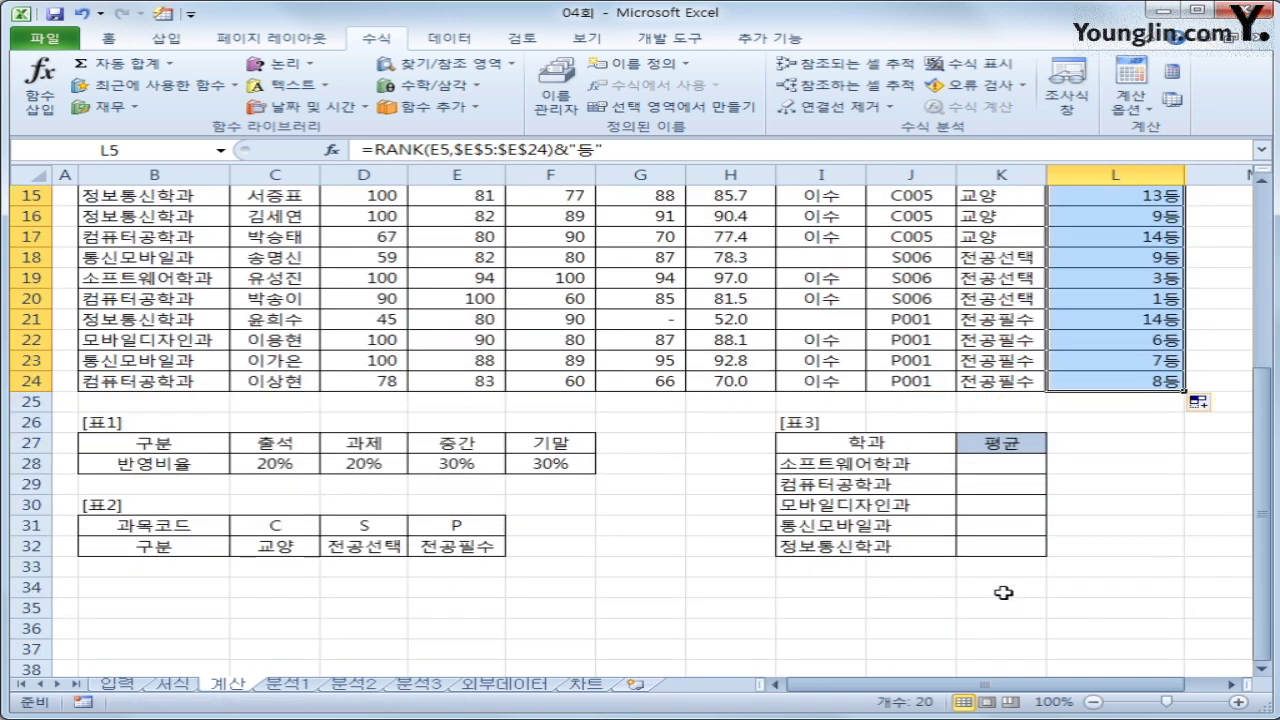
pyautogui.click(998, 465)
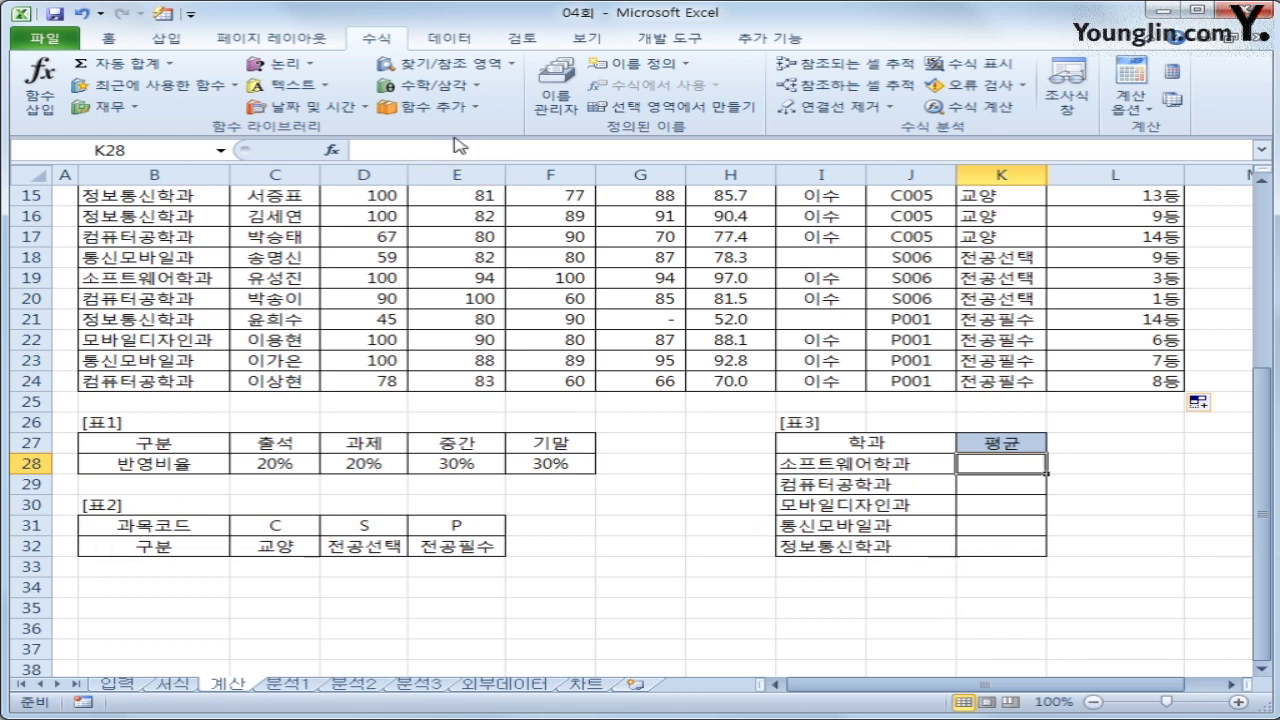
pyautogui.write('=')
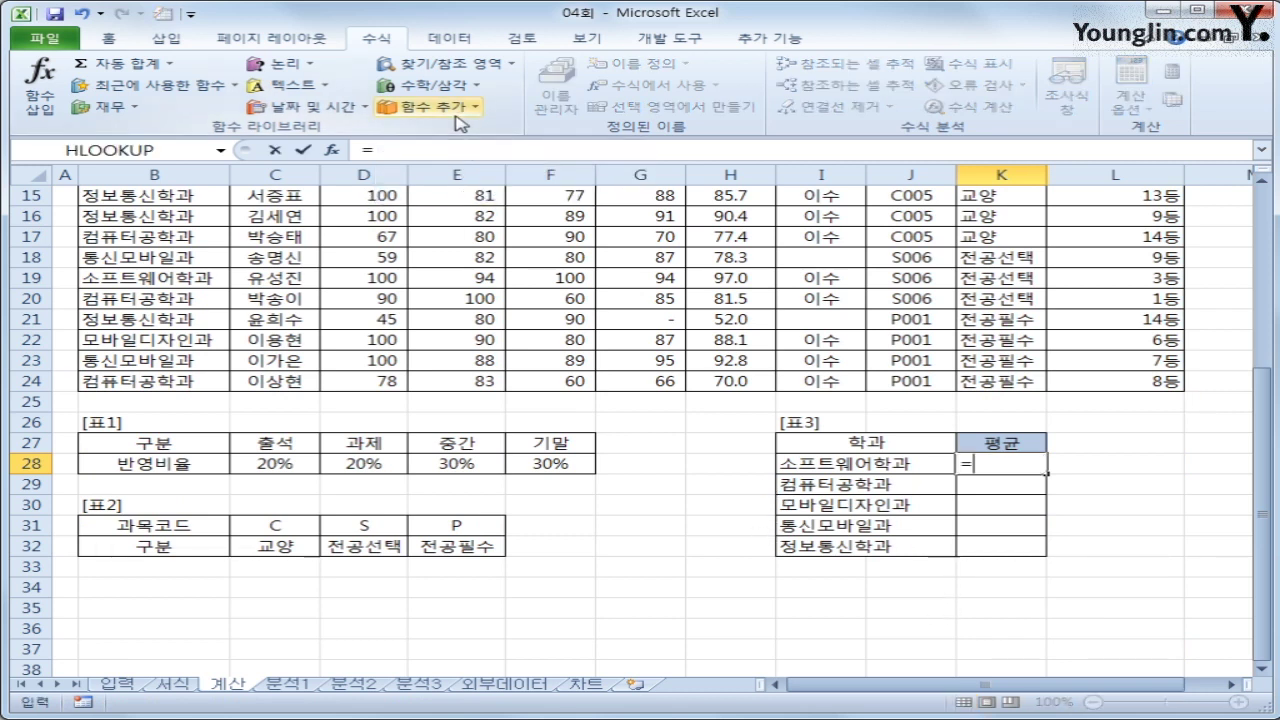
pyautogui.write('av')
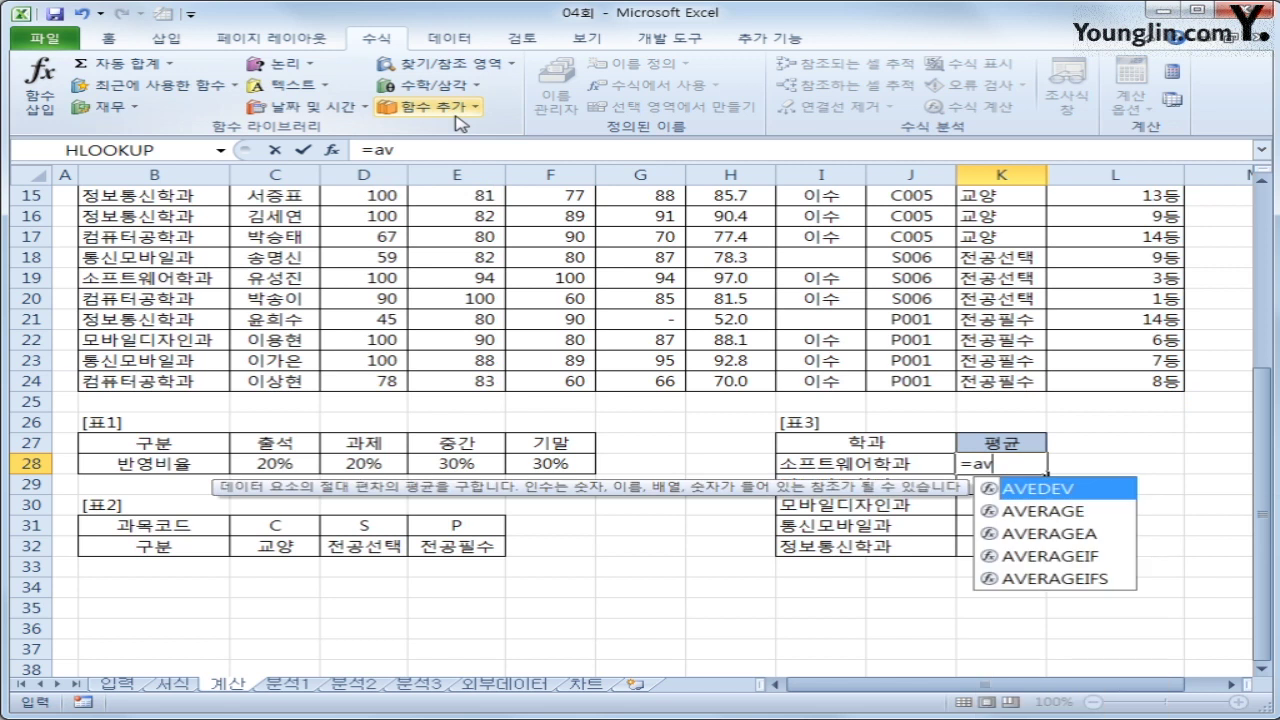
pyautogui.press('Down')
pyautogui.press('Down')
pyautogui.press('Down')
pyautogui.press('Tab')
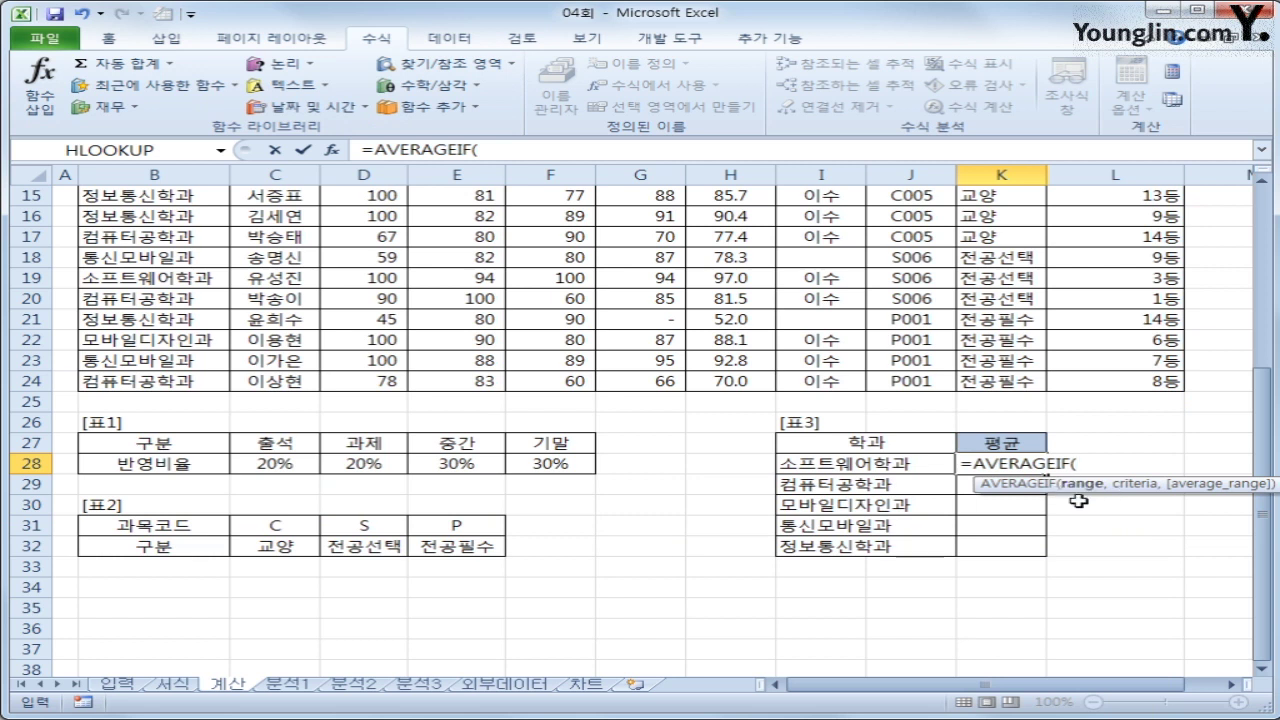
# Set the AVERAGEIF range to the 학과 column as the absolute reference $B$5:$B$24
pyautogui.scroll(4, 690, 505)
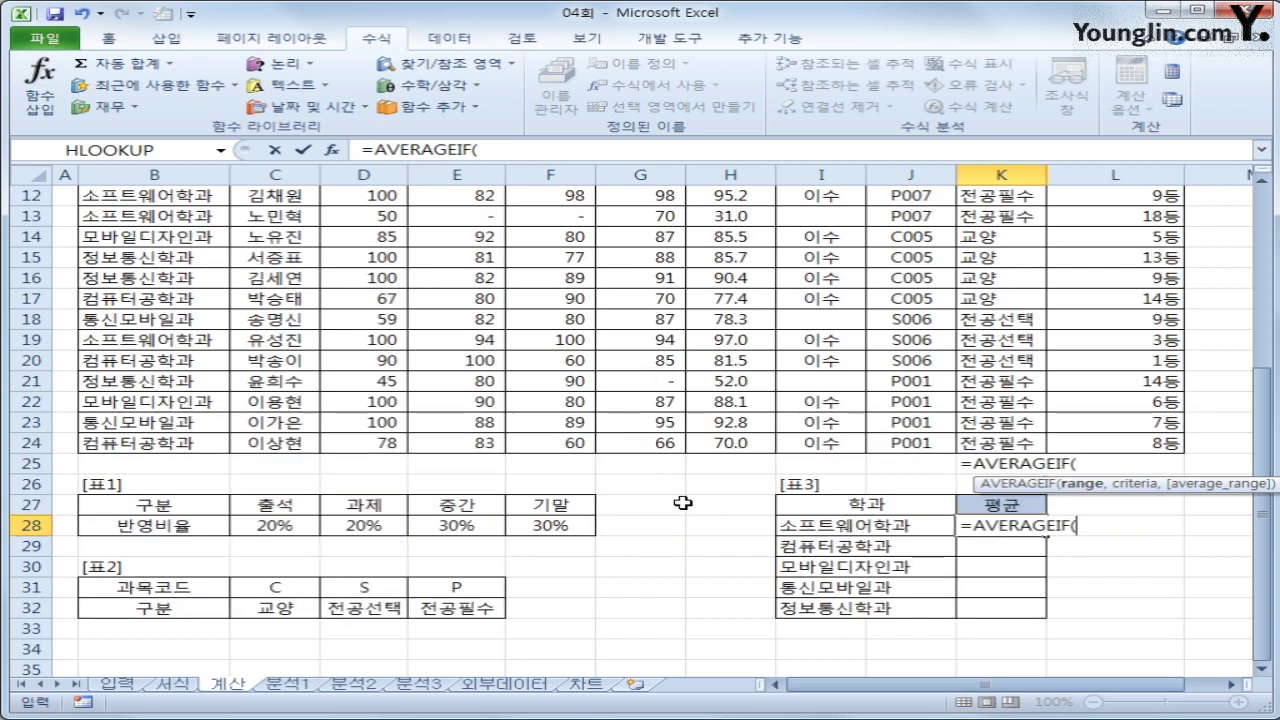
pyautogui.moveTo(170, 237); pyautogui.dragTo(133, 621)
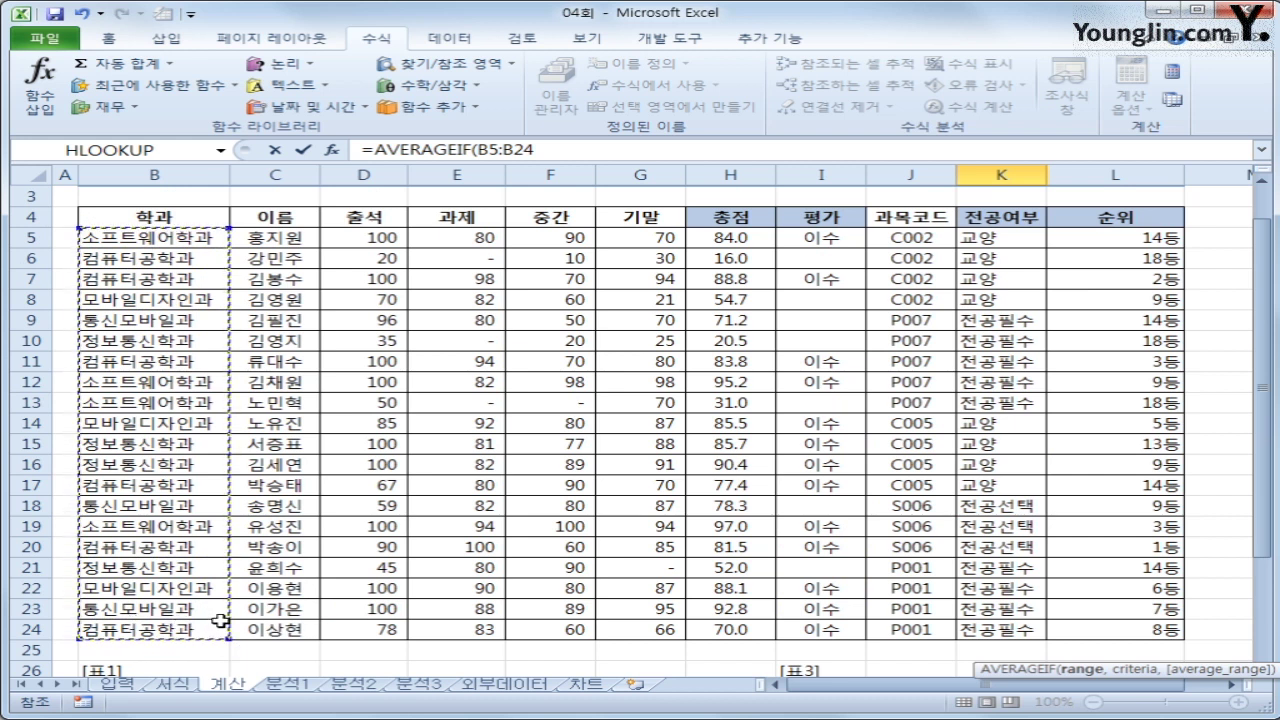
pyautogui.write(',')
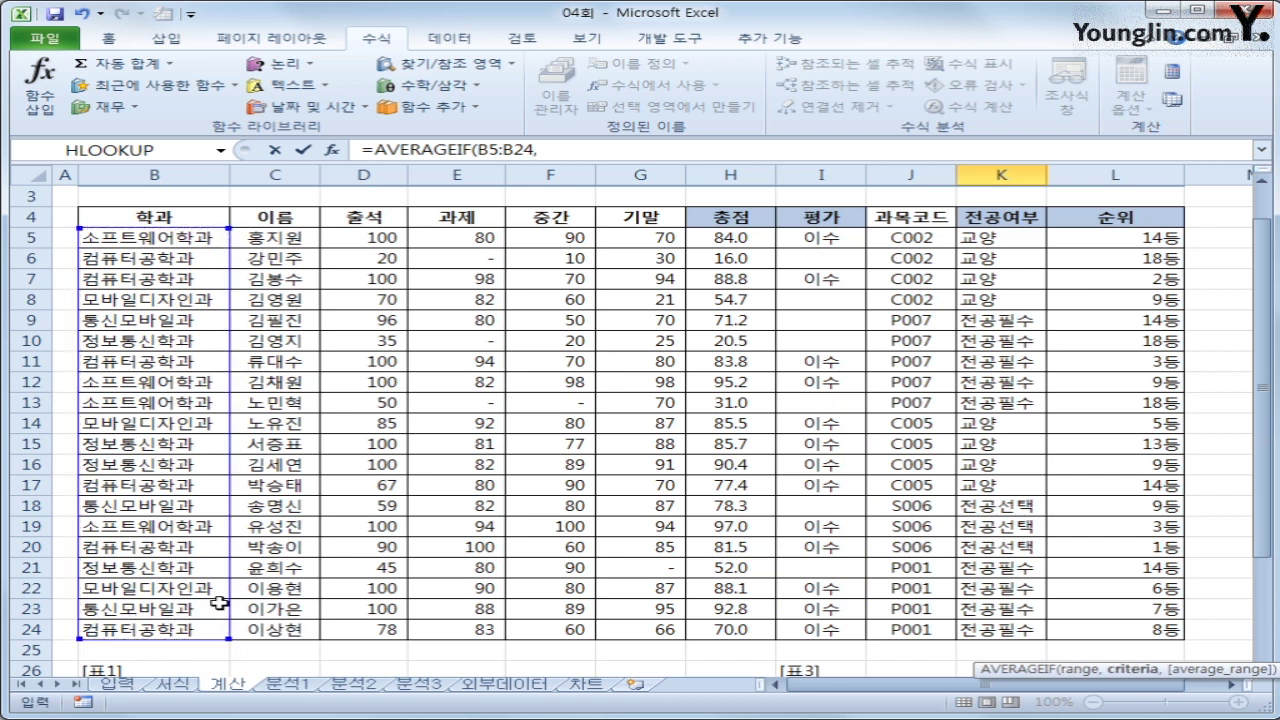
pyautogui.scroll(-2, 217, 598)
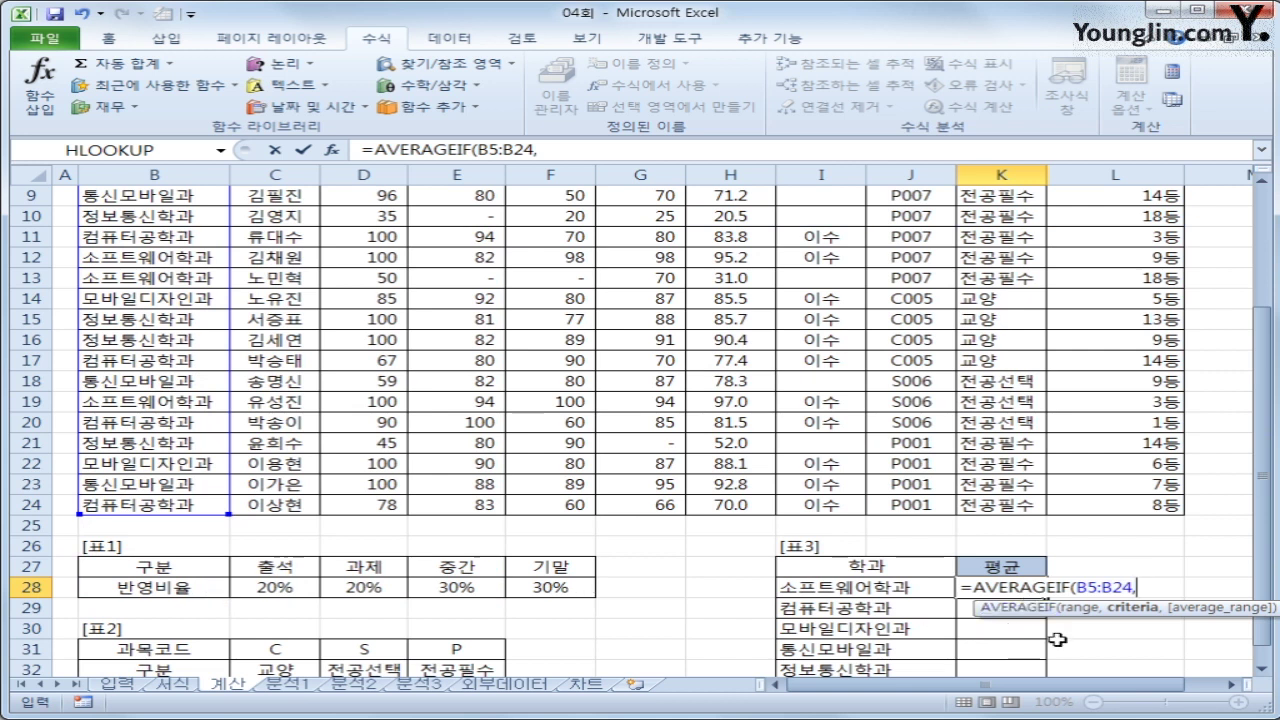
pyautogui.moveTo(1077, 587); pyautogui.dragTo(1136, 588)
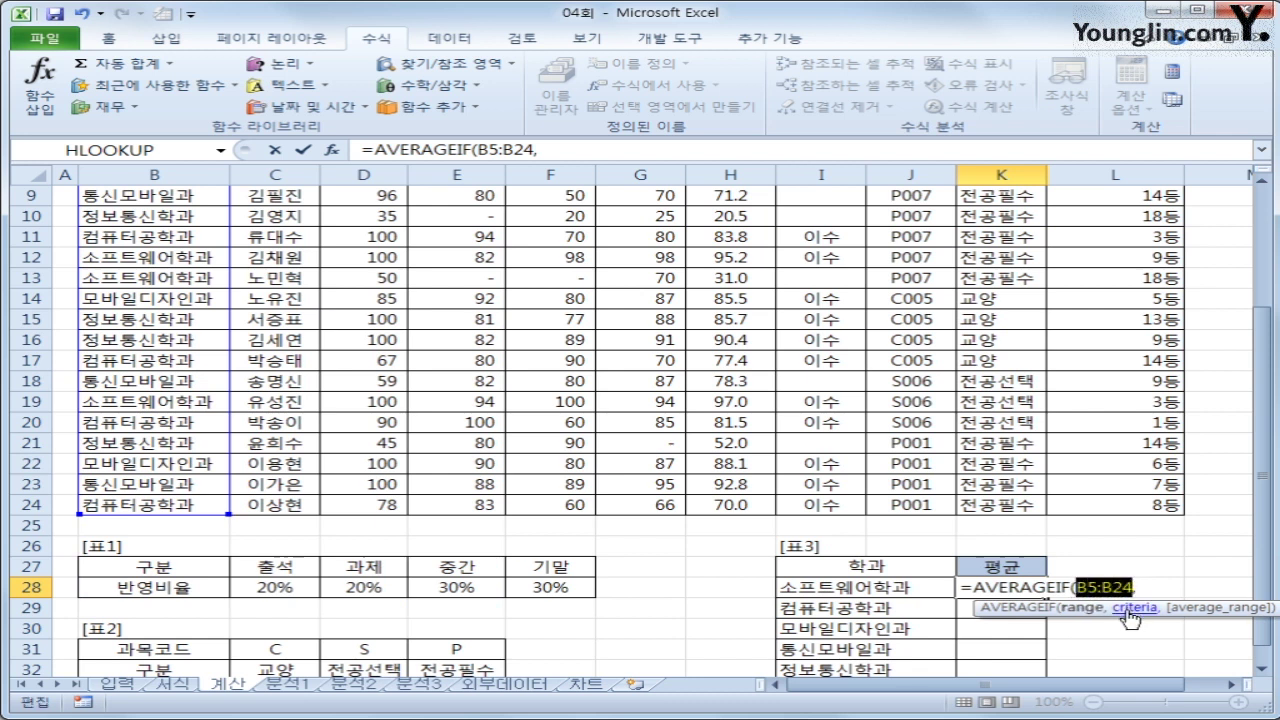
pyautogui.press('F4')
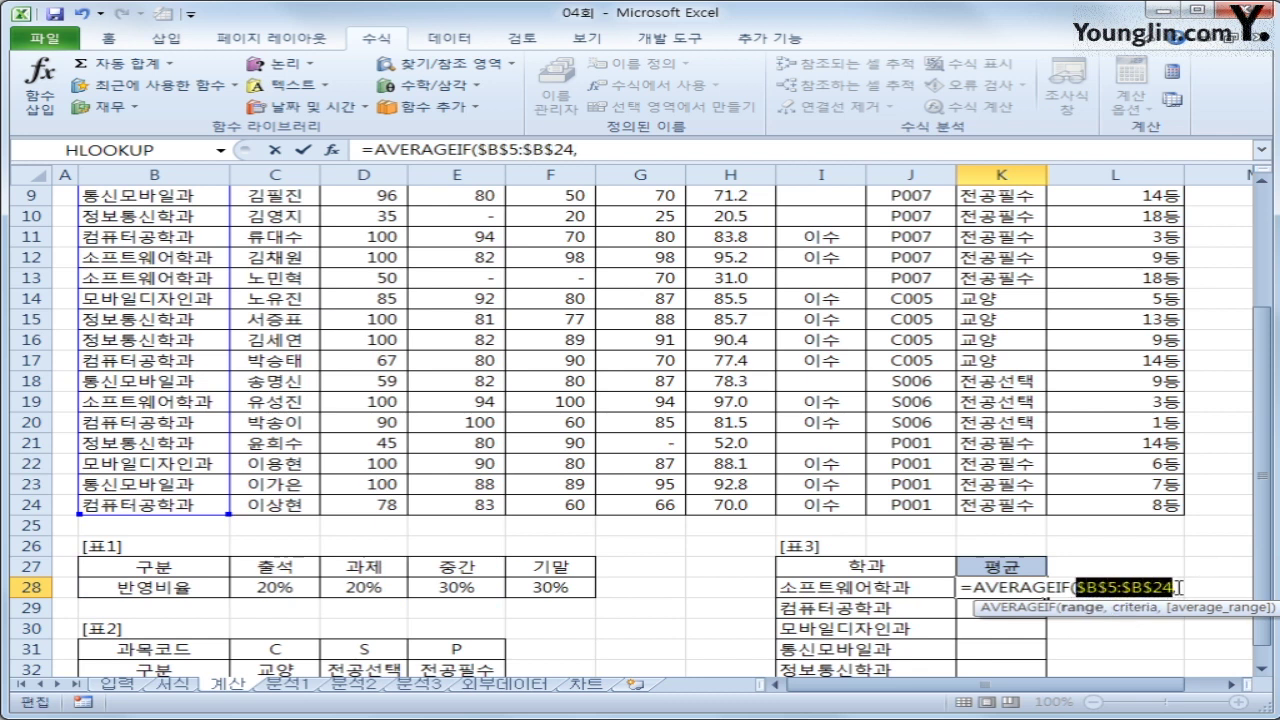
pyautogui.write(',')
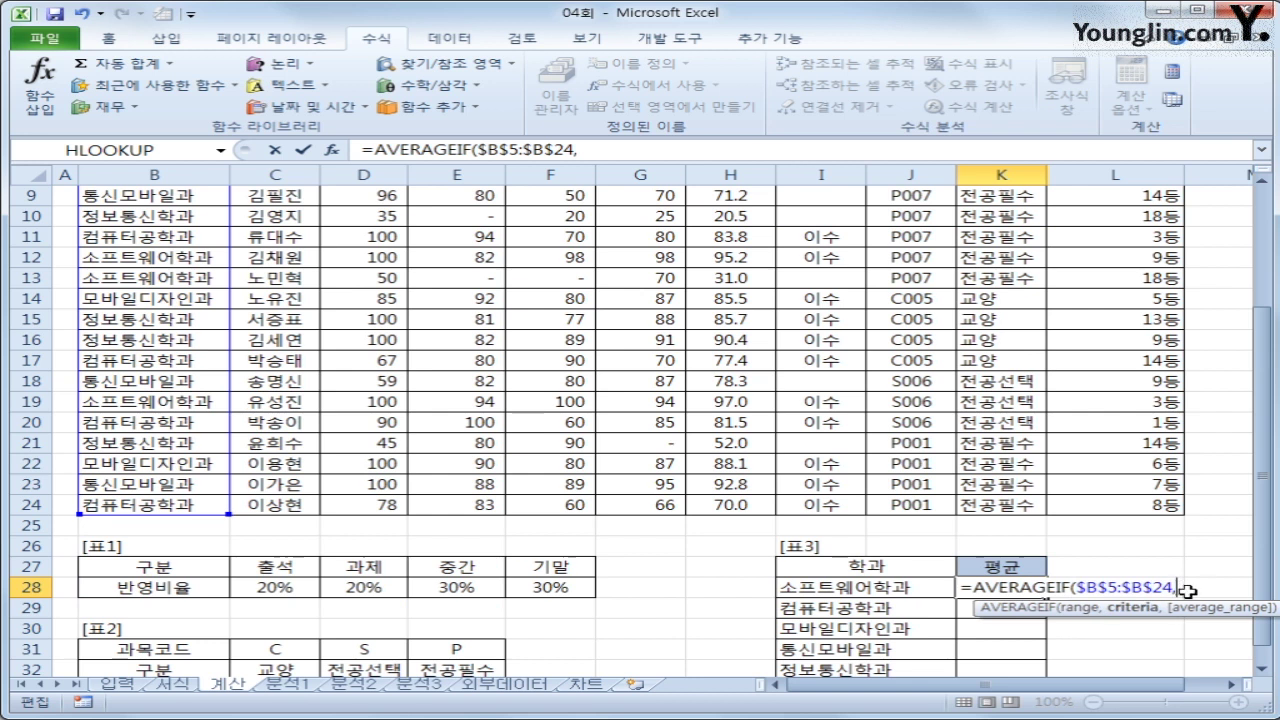
# Use I28 as the AVERAGEIF criteria and the 출석 scores $D$5:$D$24 as the absolute average range
pyautogui.click(860, 590)
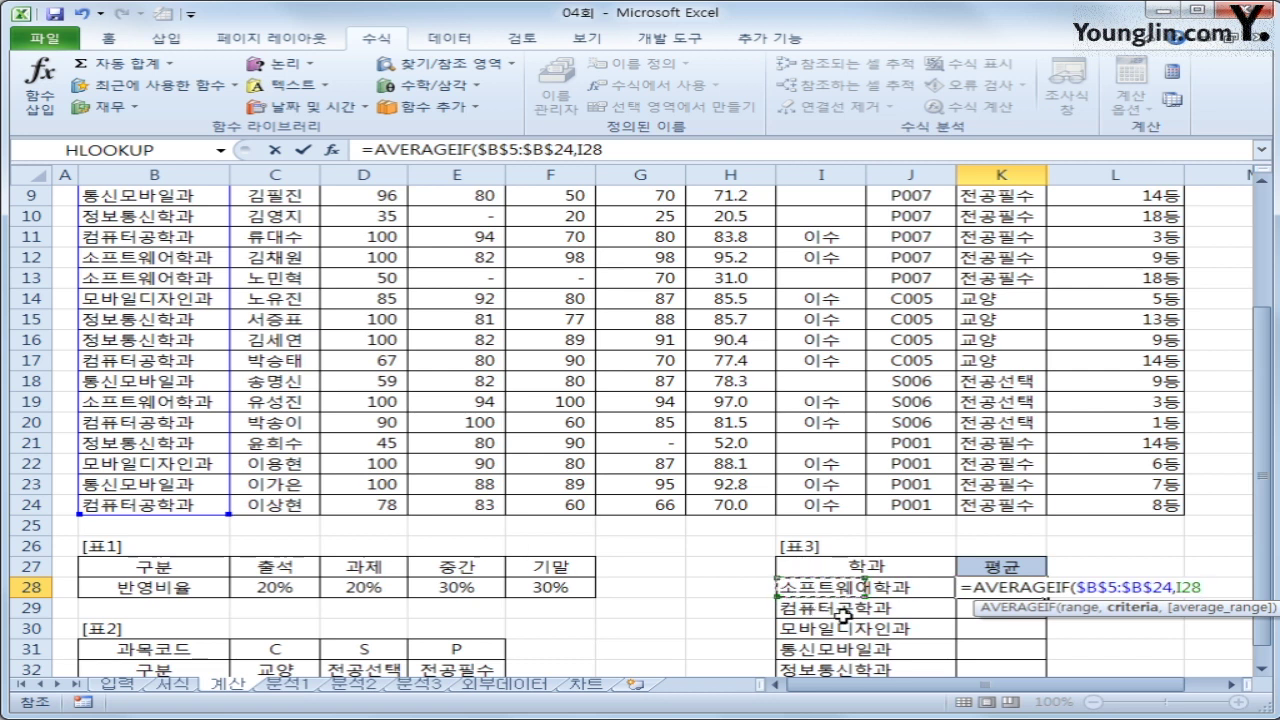
pyautogui.write(',')
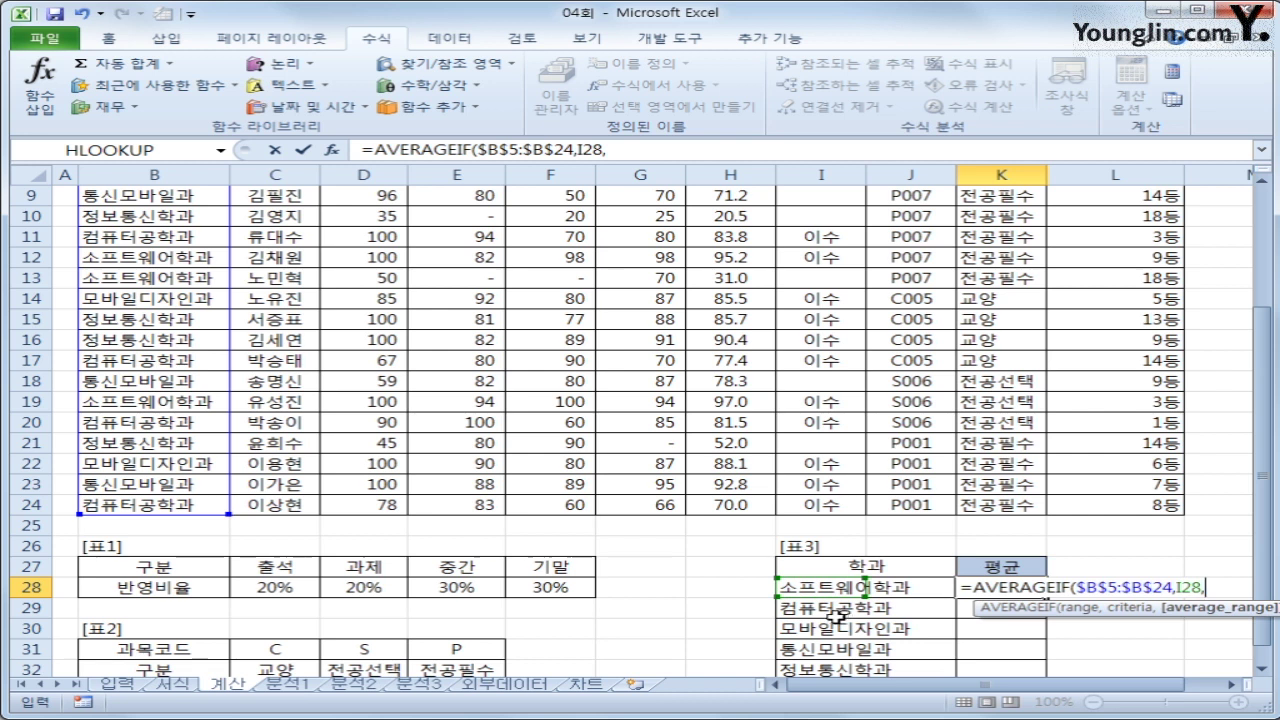
pyautogui.scroll(3, 840, 615)
pyautogui.moveTo(378, 298); pyautogui.dragTo(364, 632)
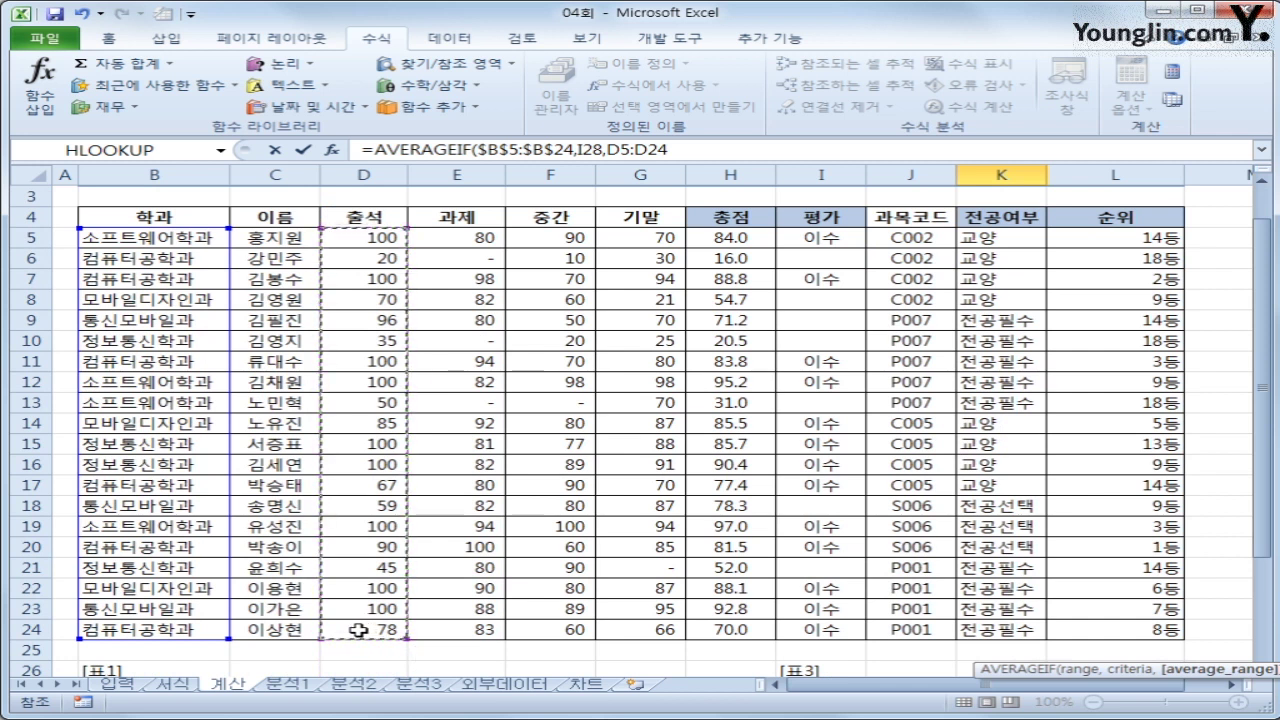
pyautogui.press('F4')
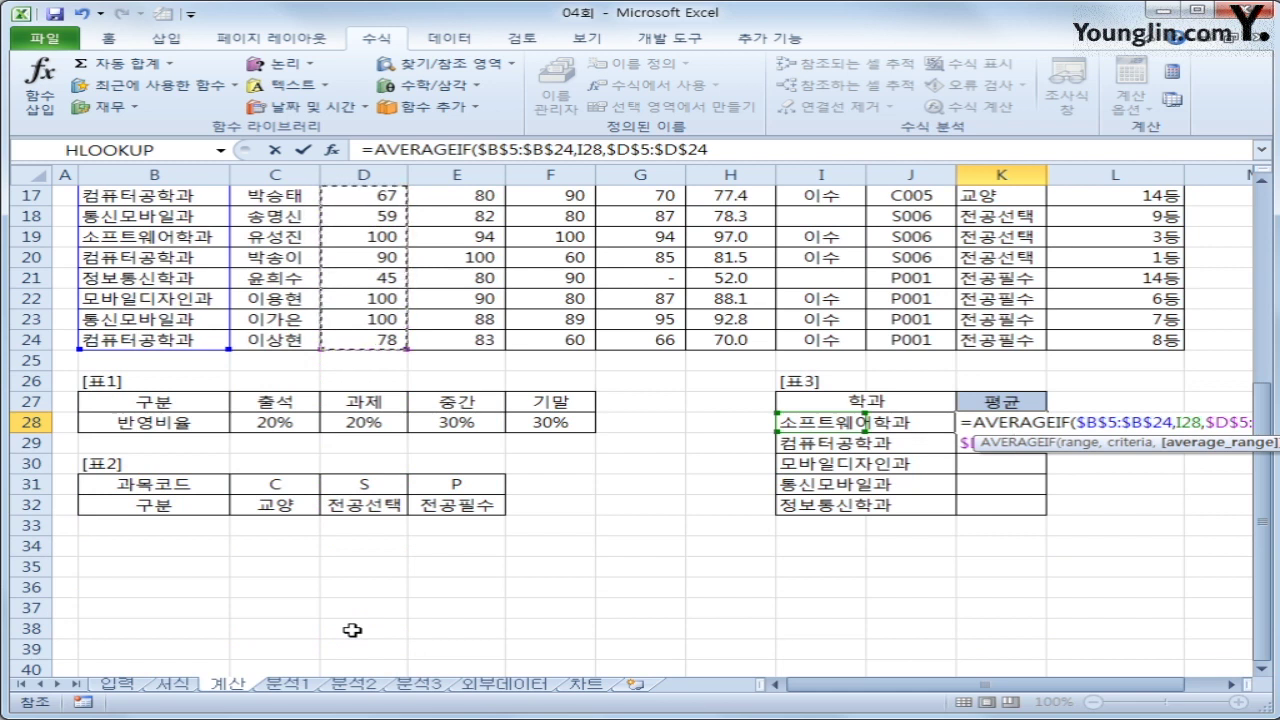
# Close and enter the AVERAGEIF formula, and fill it from K28 down through K32
pyautogui.write(')')
pyautogui.press('Return')
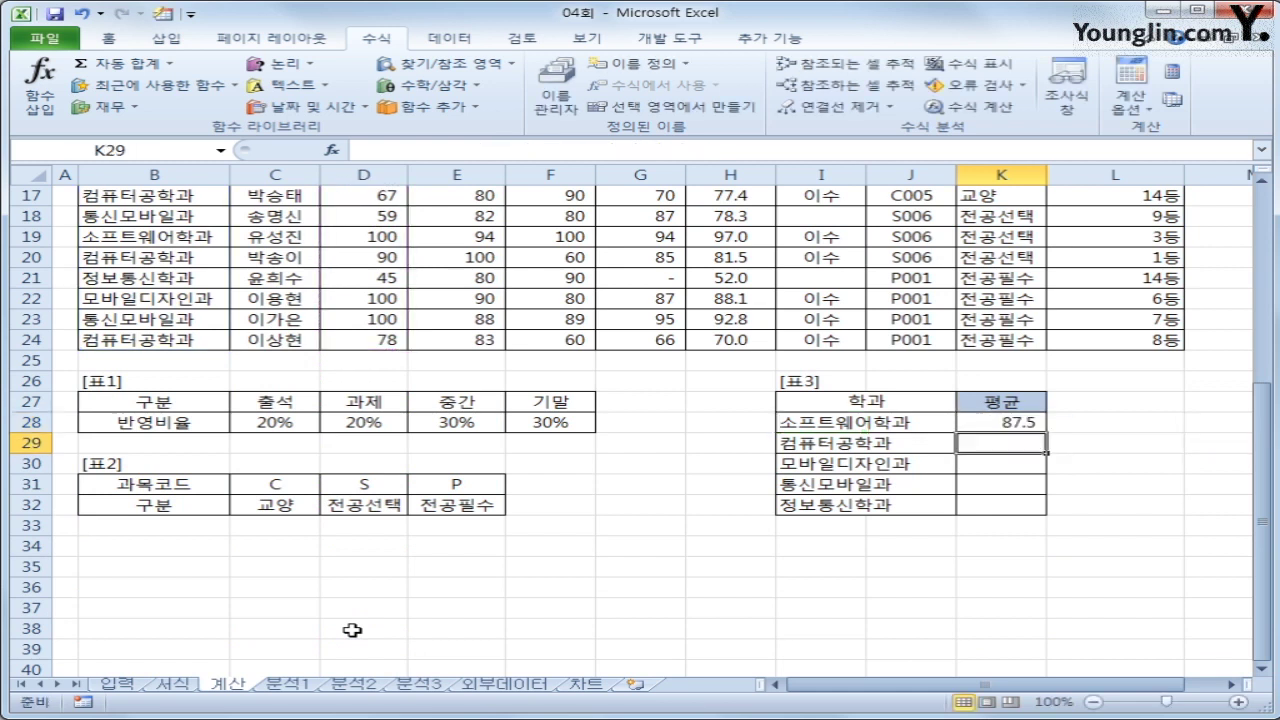
pyautogui.click(1028, 423)
pyautogui.moveTo(1046, 432); pyautogui.dragTo(1025, 507)
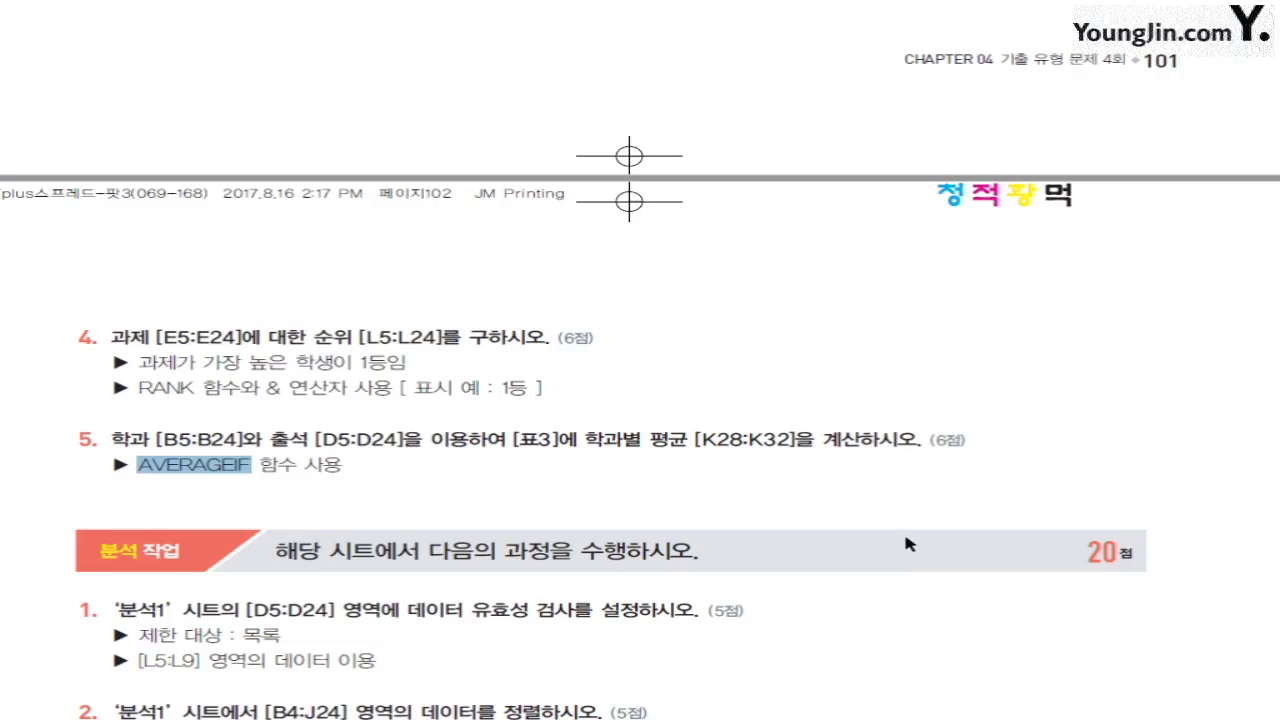
# Review 분석 작업 tasks 1 and 2 in the exam document, covering data validation and sorting on the 분석1 sheet
pyautogui.scroll(-5, 905, 560)
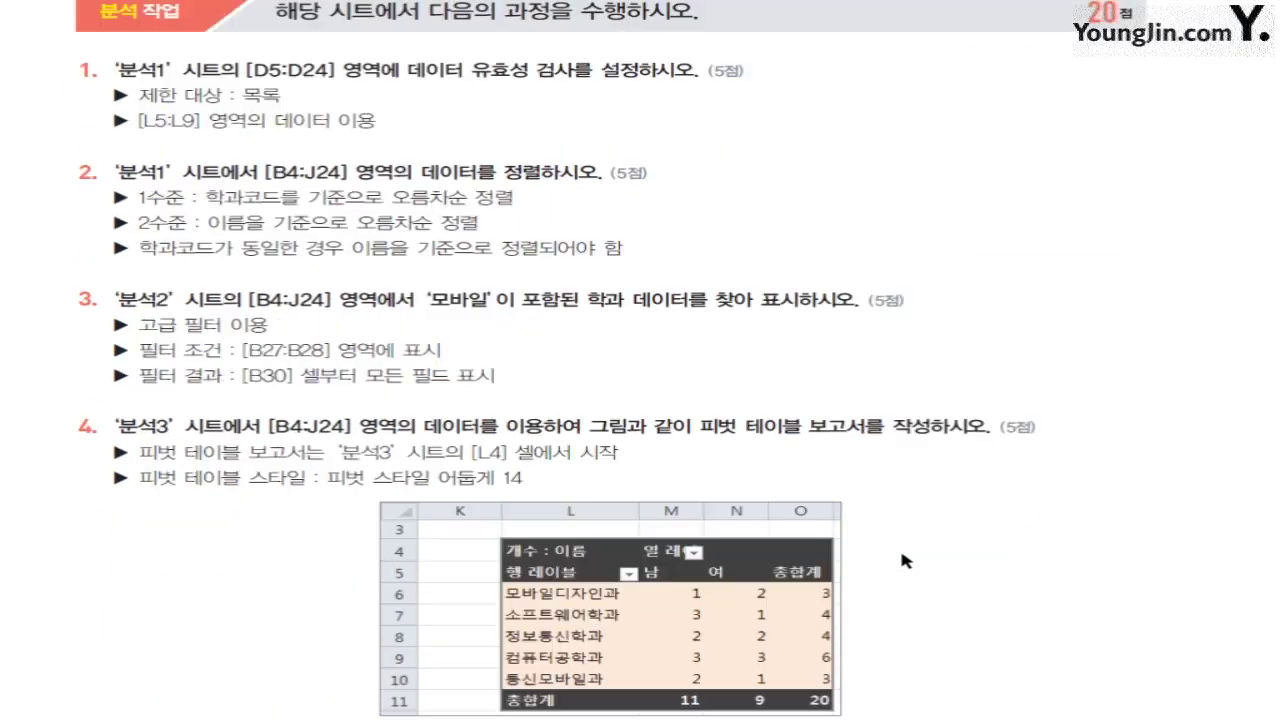
pyautogui.scroll(-1, 905, 560)
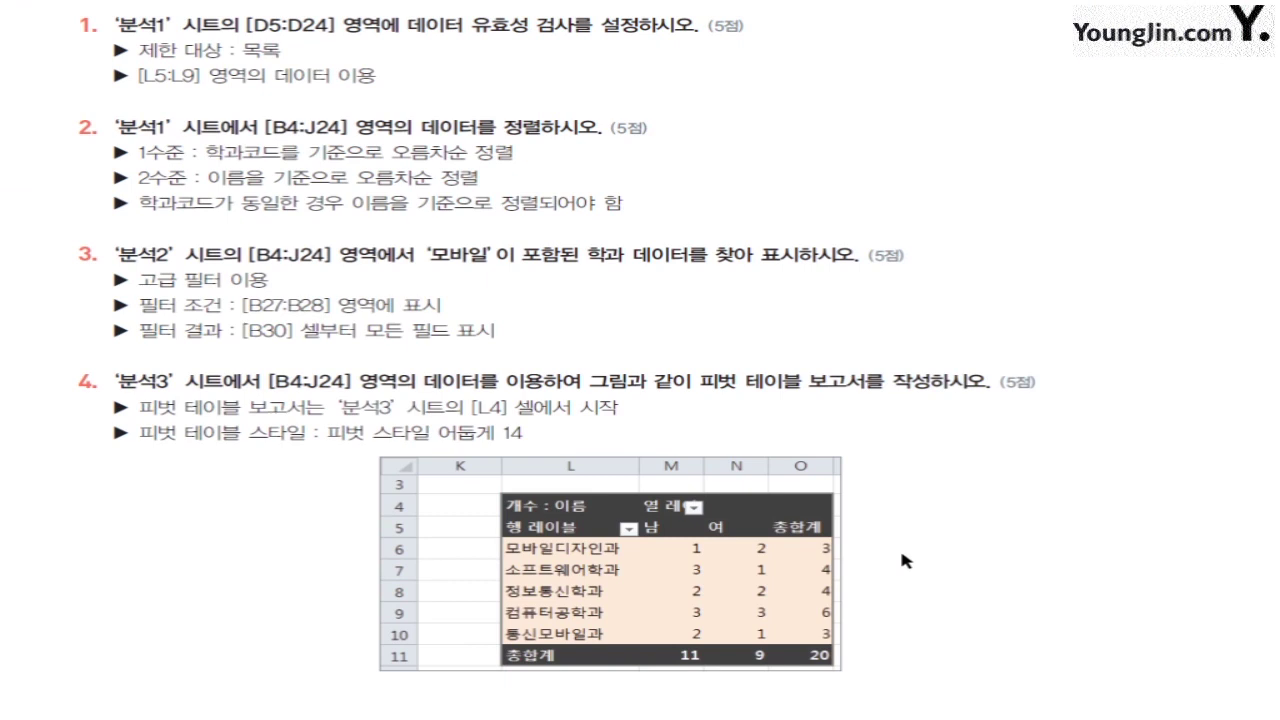
pyautogui.scroll(1, 905, 560)
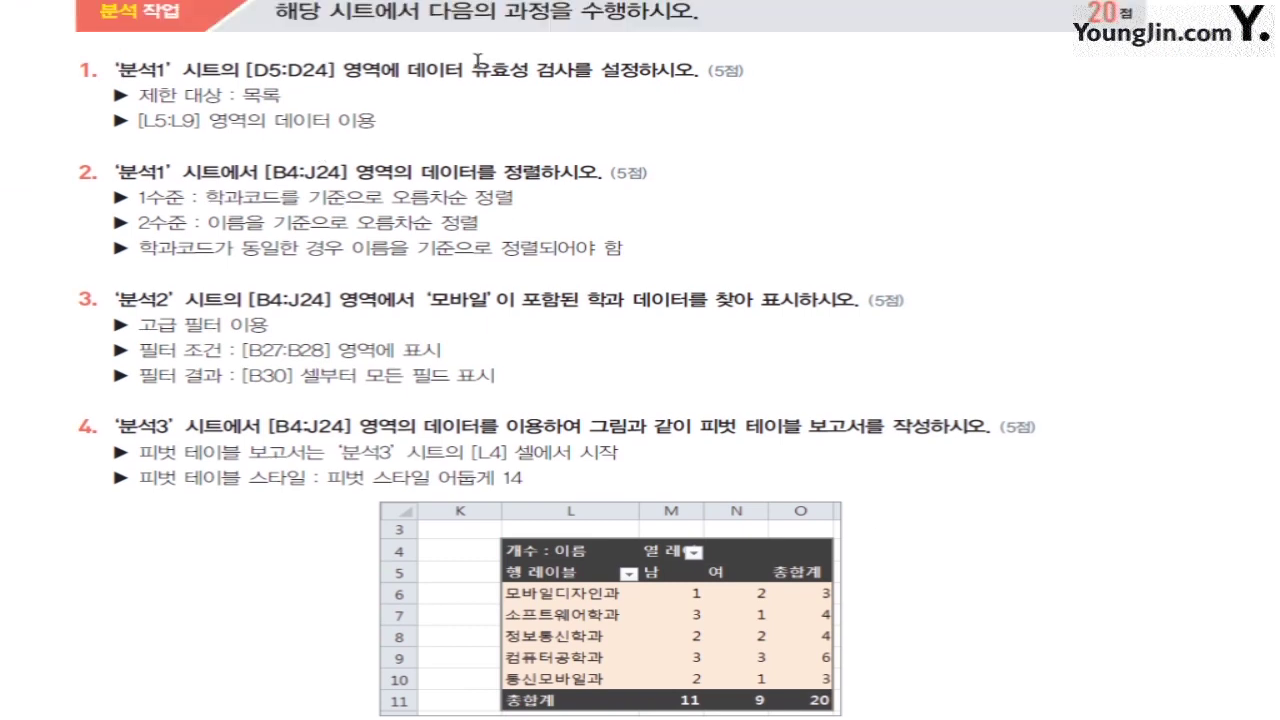
pyautogui.moveTo(476, 68); pyautogui.dragTo(573, 72)
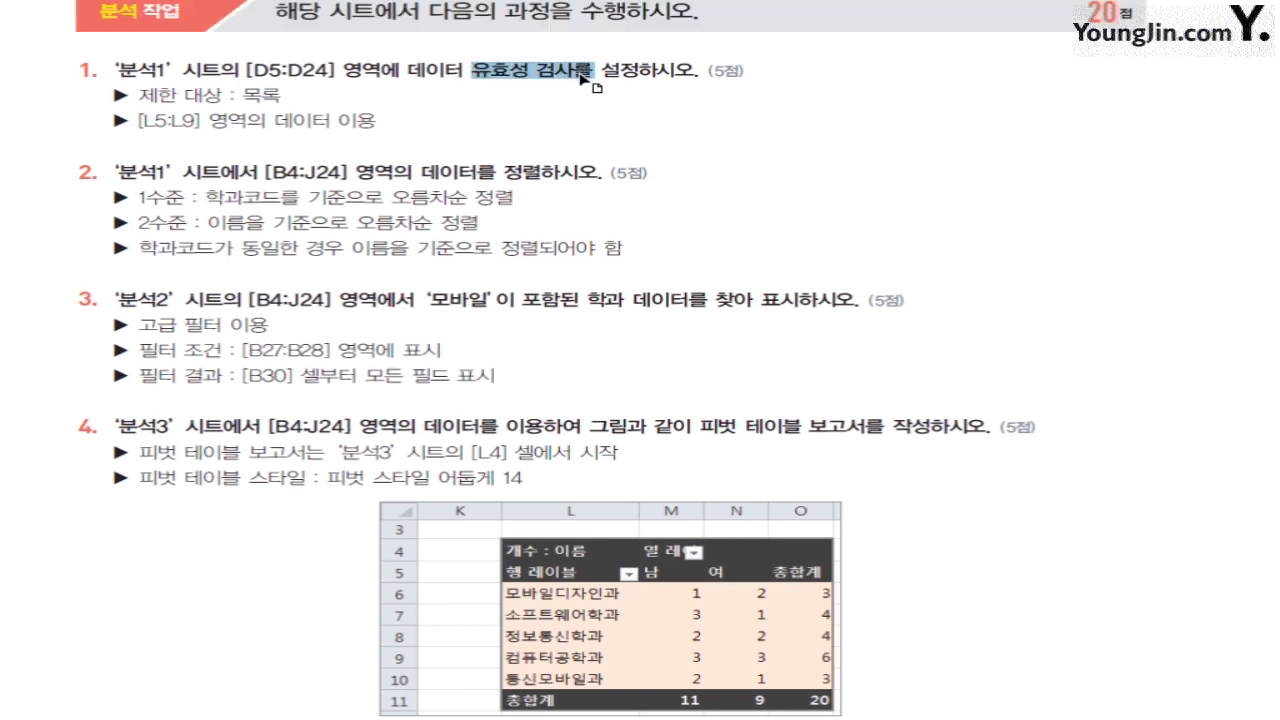
pyautogui.moveTo(243, 95); pyautogui.dragTo(283, 95)
pyautogui.moveTo(414, 172); pyautogui.dragTo(550, 172)
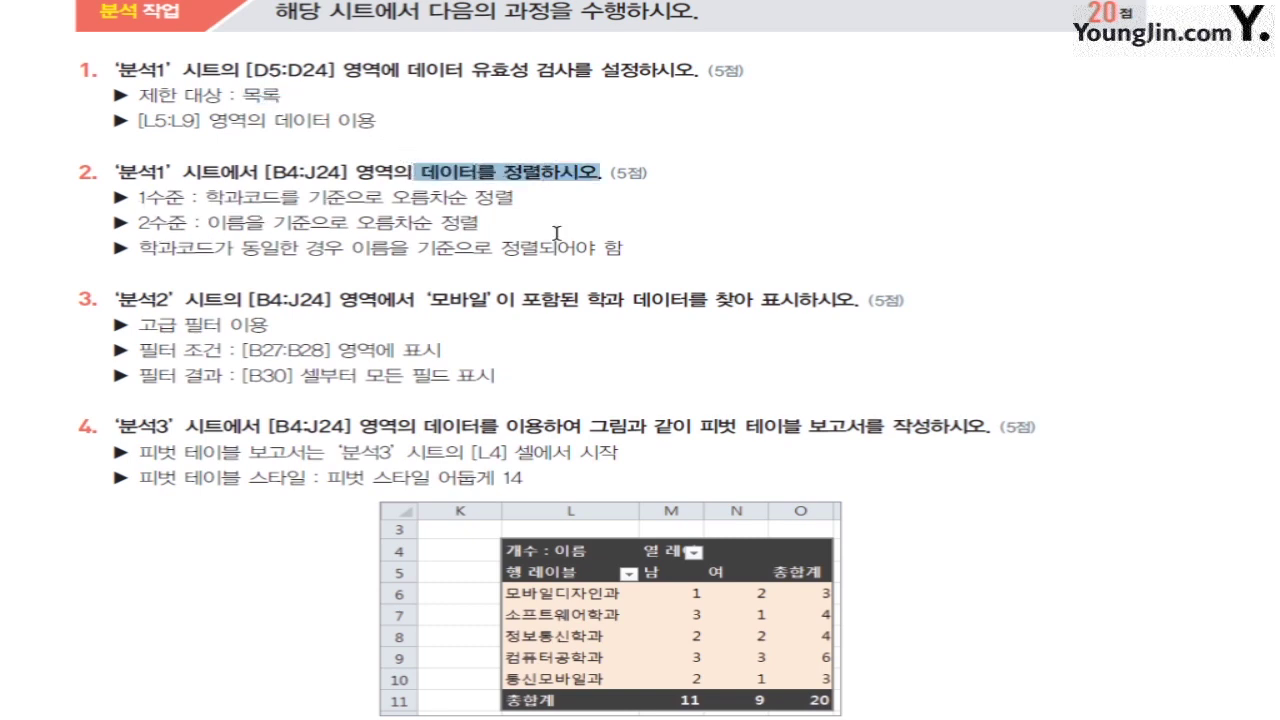
pyautogui.moveTo(400, 197); pyautogui.dragTo(502, 172)
pyautogui.moveTo(354, 222); pyautogui.dragTo(482, 222)
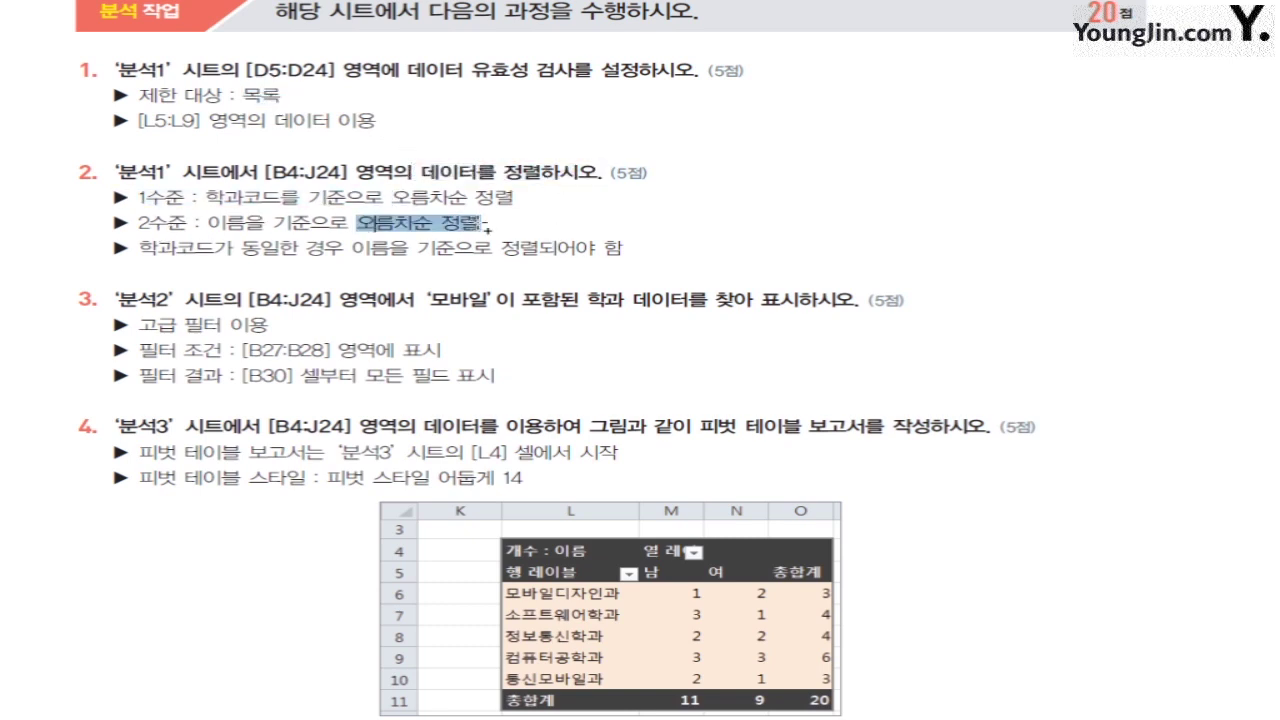
pyautogui.click(542, 342)
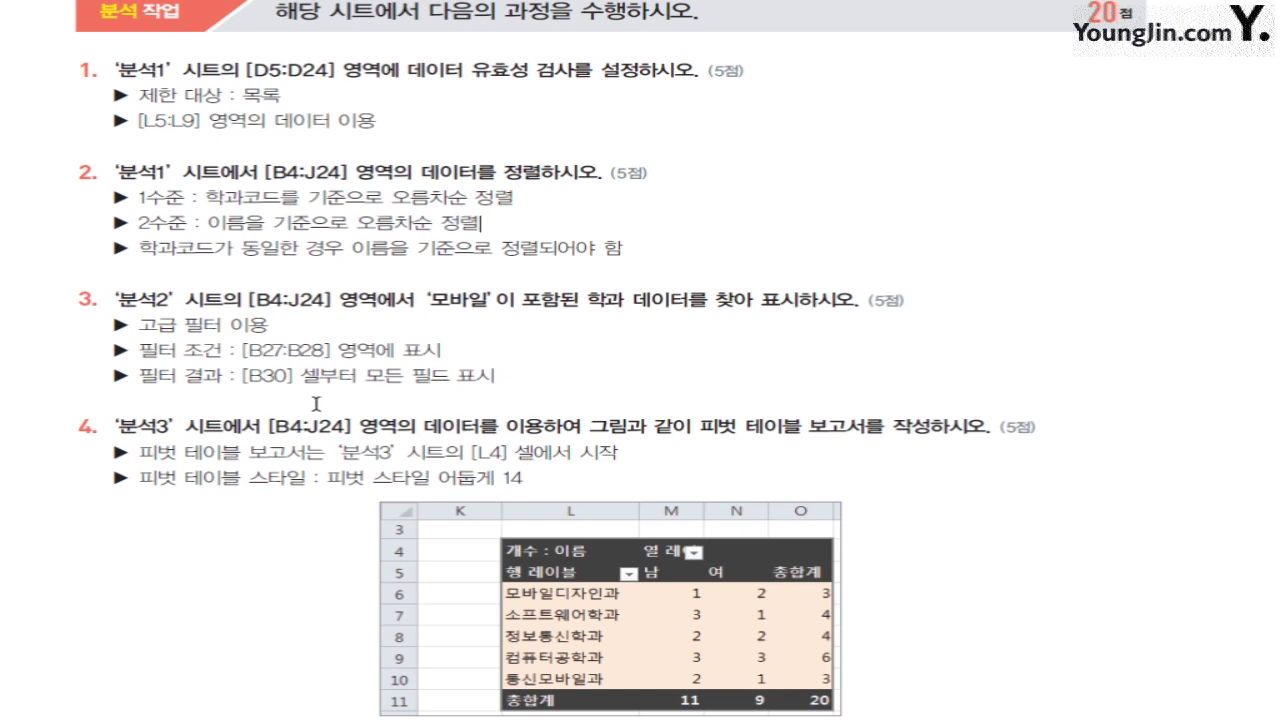
# Review 분석 작업 tasks 3 and 4 in the exam document, covering the 분석2 advanced filter and the 분석3 pivot table
pyautogui.moveTo(247, 378); pyautogui.dragTo(480, 381)
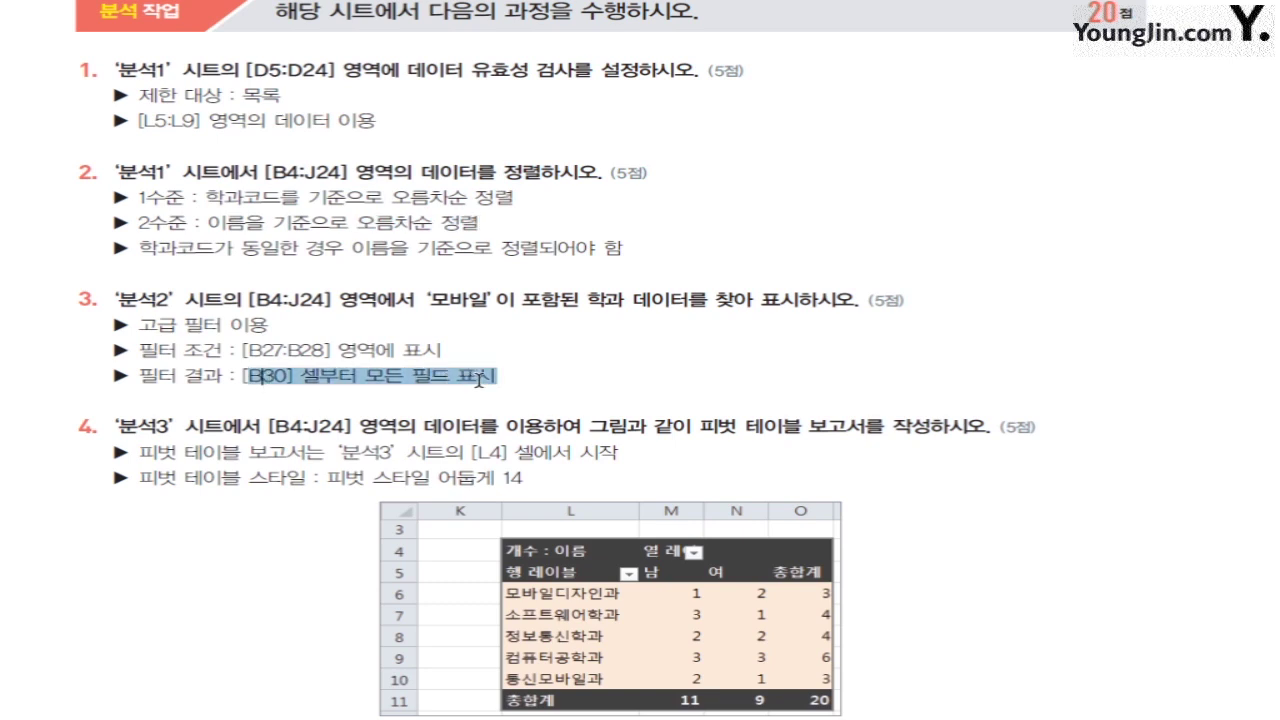
pyautogui.moveTo(338, 299); pyautogui.dragTo(648, 302)
pyautogui.press('Right')
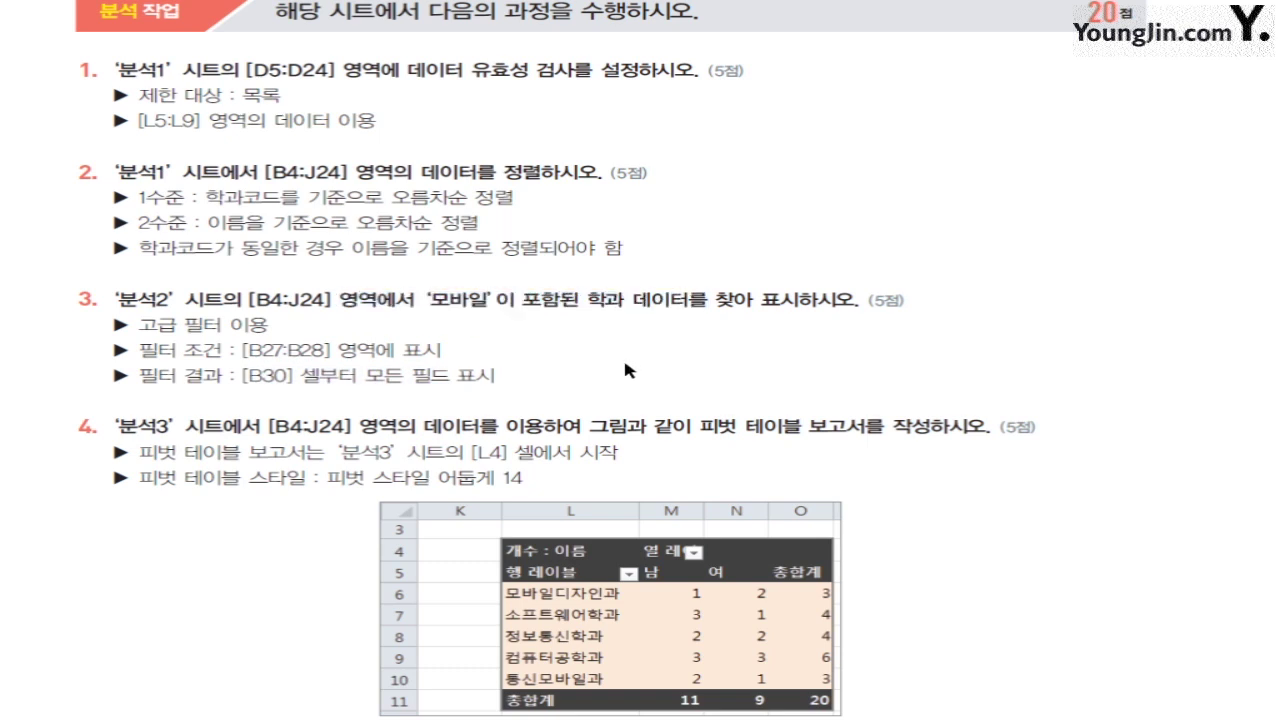
pyautogui.scroll(-1, 619, 355)
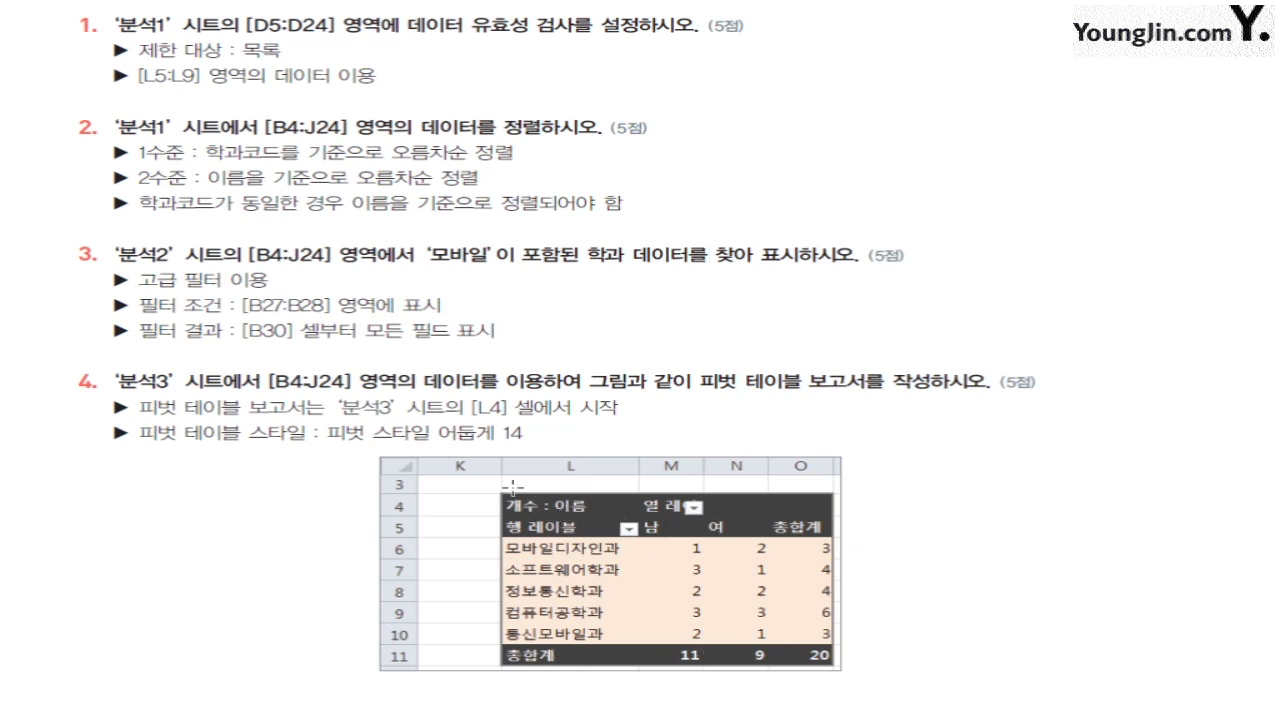
pyautogui.moveTo(327, 433); pyautogui.dragTo(472, 407)
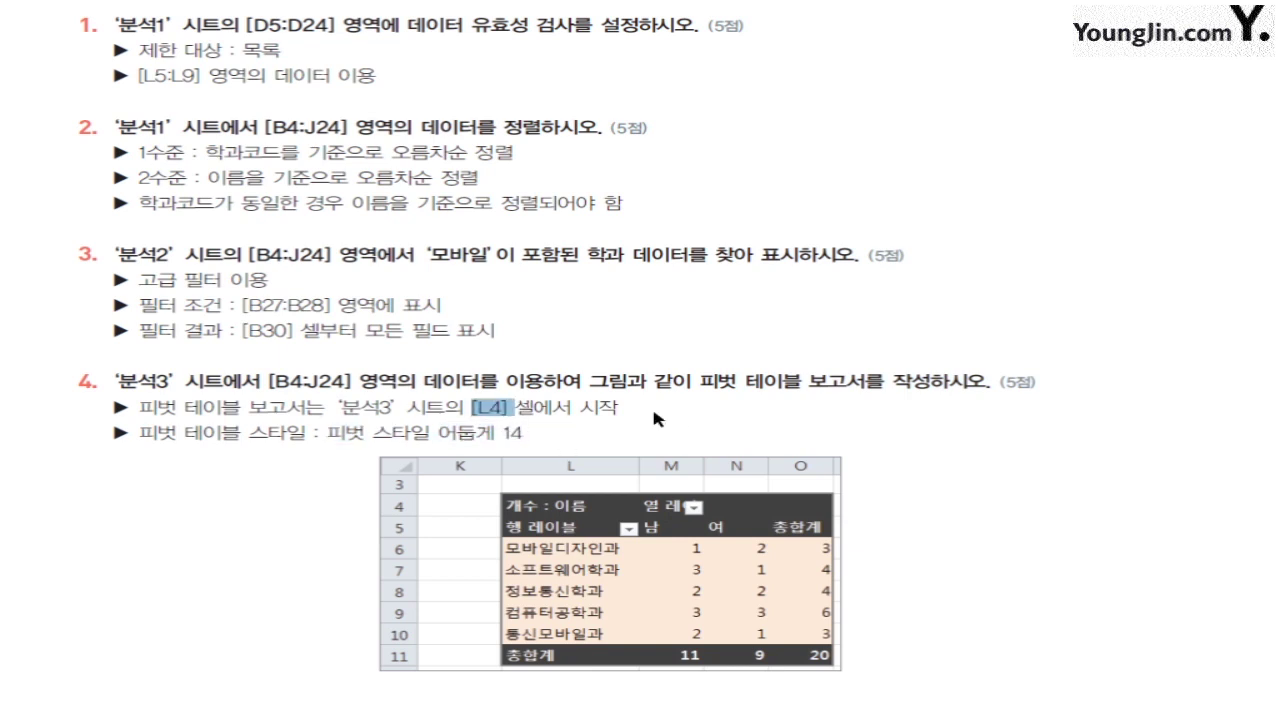
pyautogui.press('Right')
pyautogui.scroll(-3, 674, 406)
pyautogui.scroll(2, 670, 415)
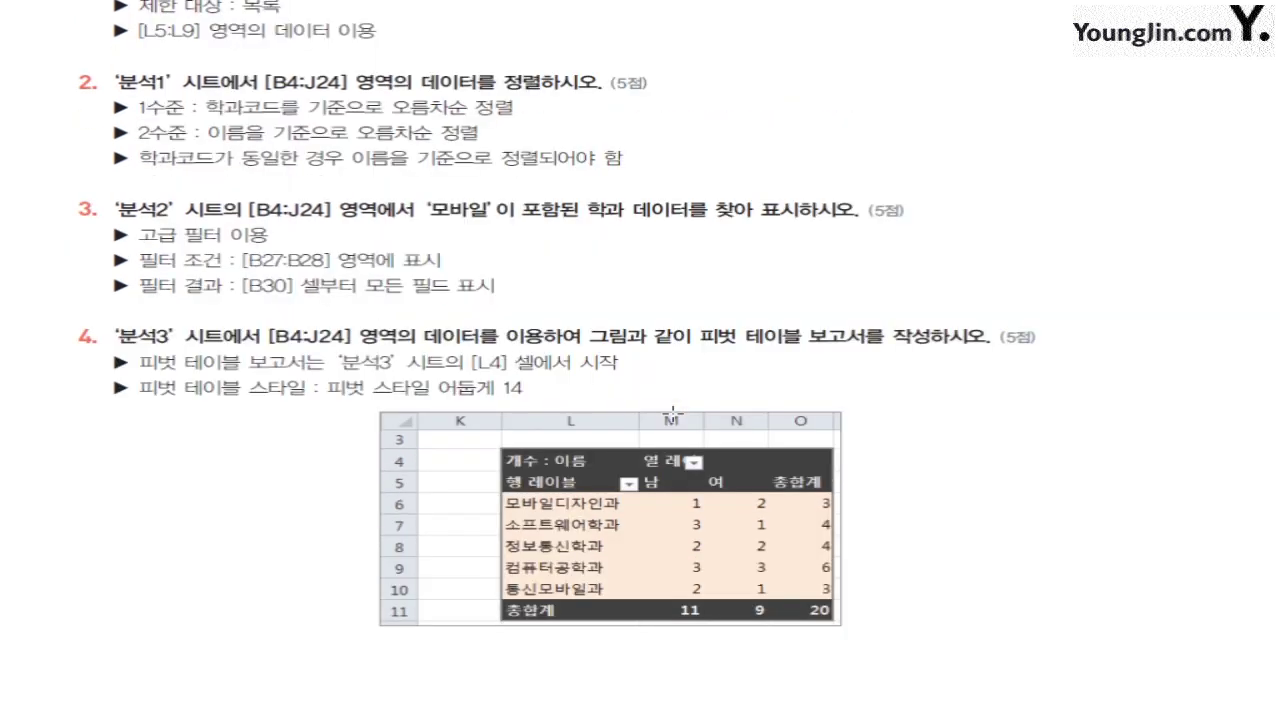
pyautogui.scroll(1, 673, 414)
# Switch to Excel and apply list-type data validation to D5:D24 on the 분석1 sheet, with source =$L$5:$L$9
pyautogui.hotkey('alt', 'Tab')
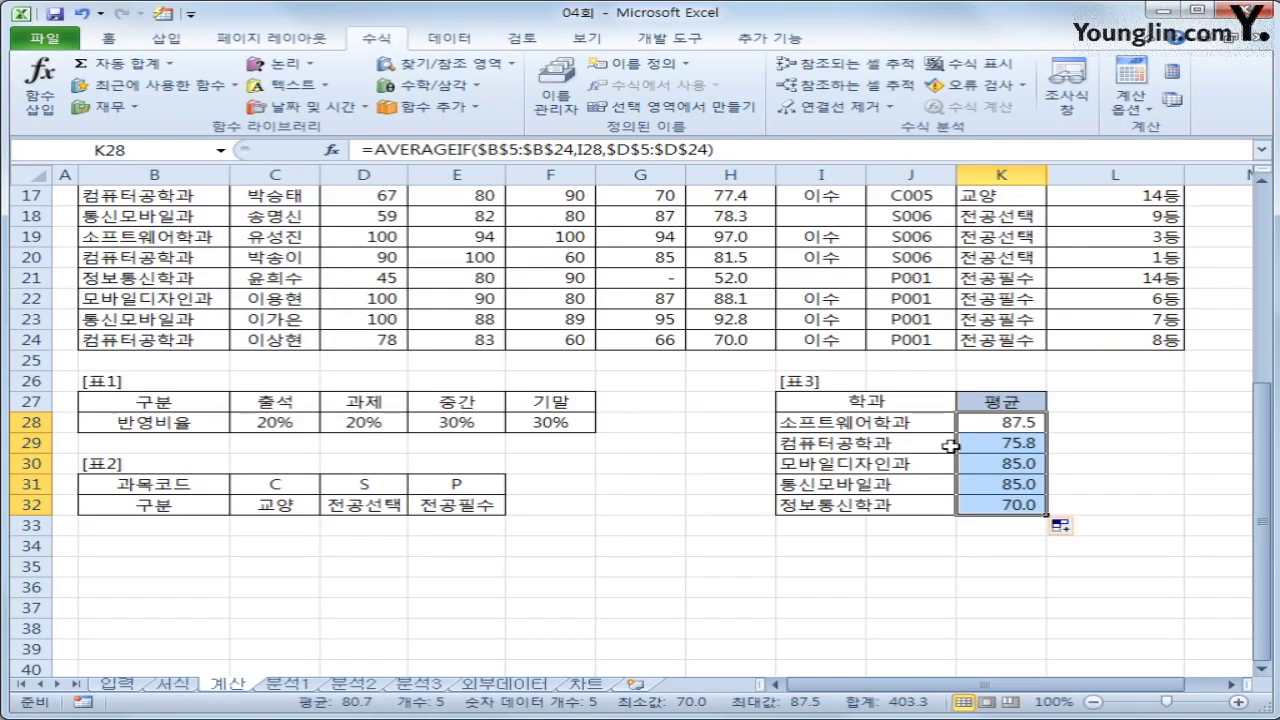
pyautogui.click(284, 686)
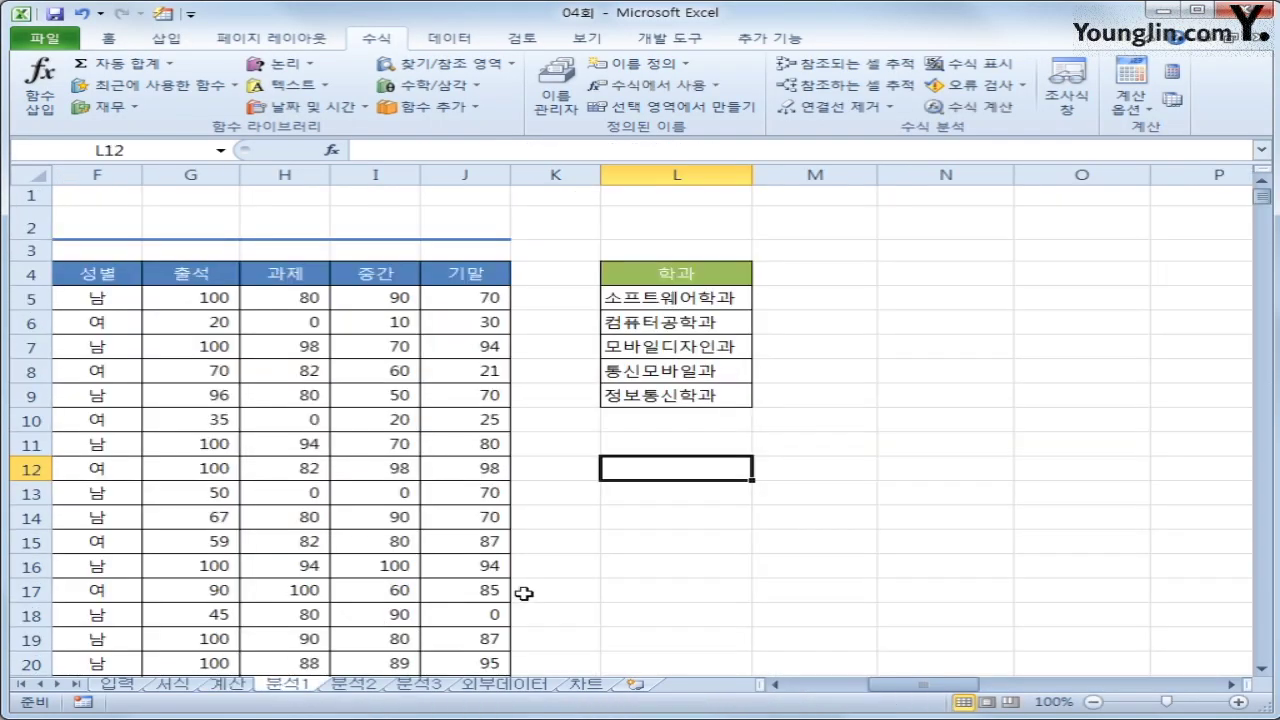
pyautogui.moveTo(966, 688); pyautogui.dragTo(902, 689)
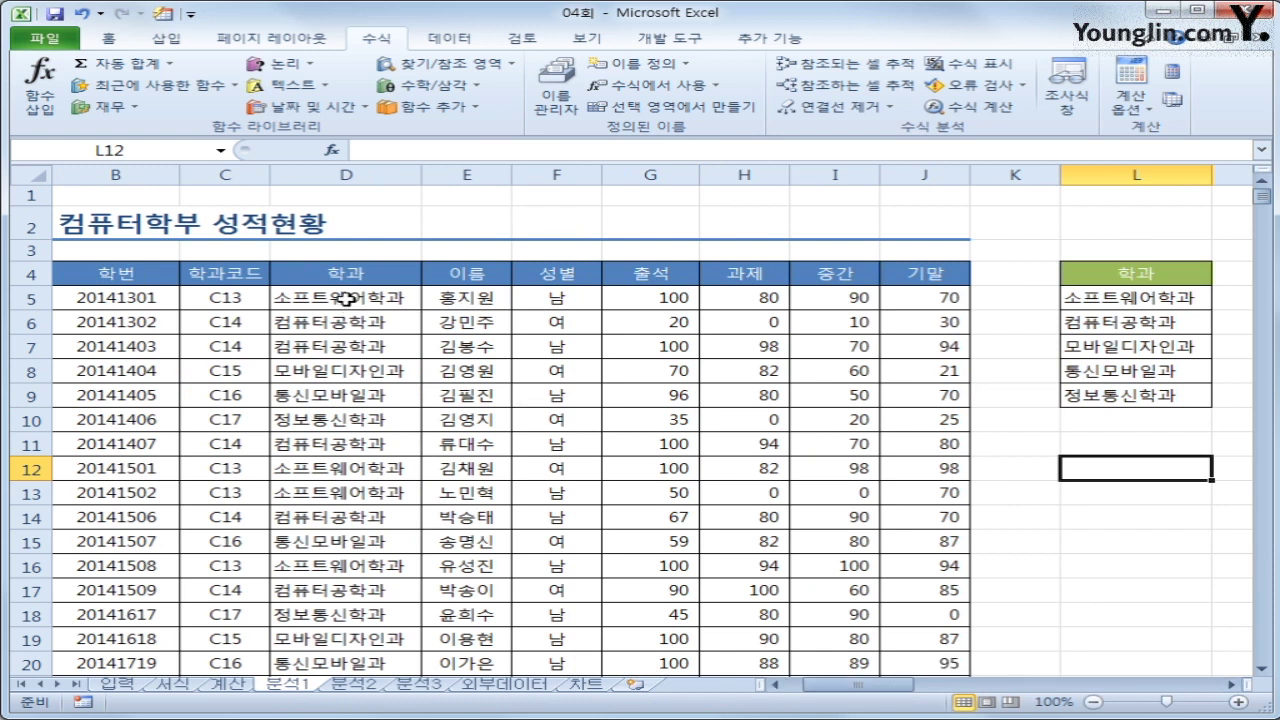
pyautogui.moveTo(346, 297); pyautogui.dragTo(368, 645)
pyautogui.click(465, 47)
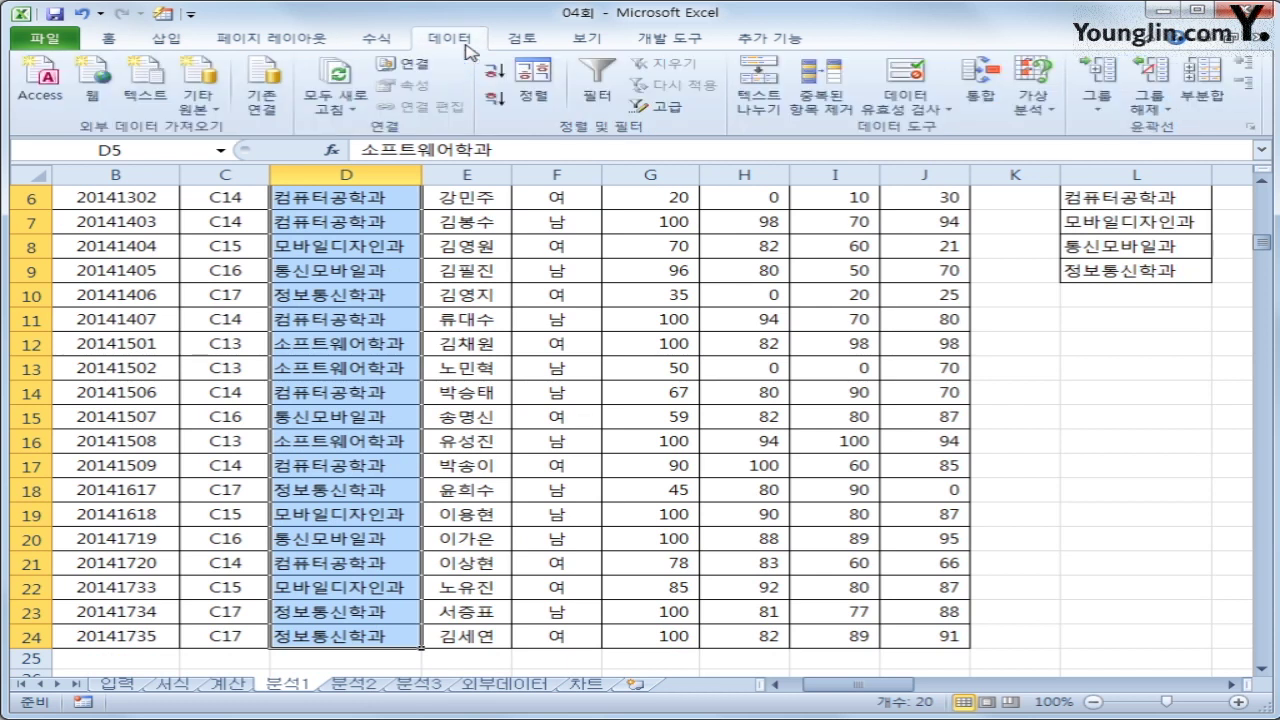
pyautogui.click(925, 110)
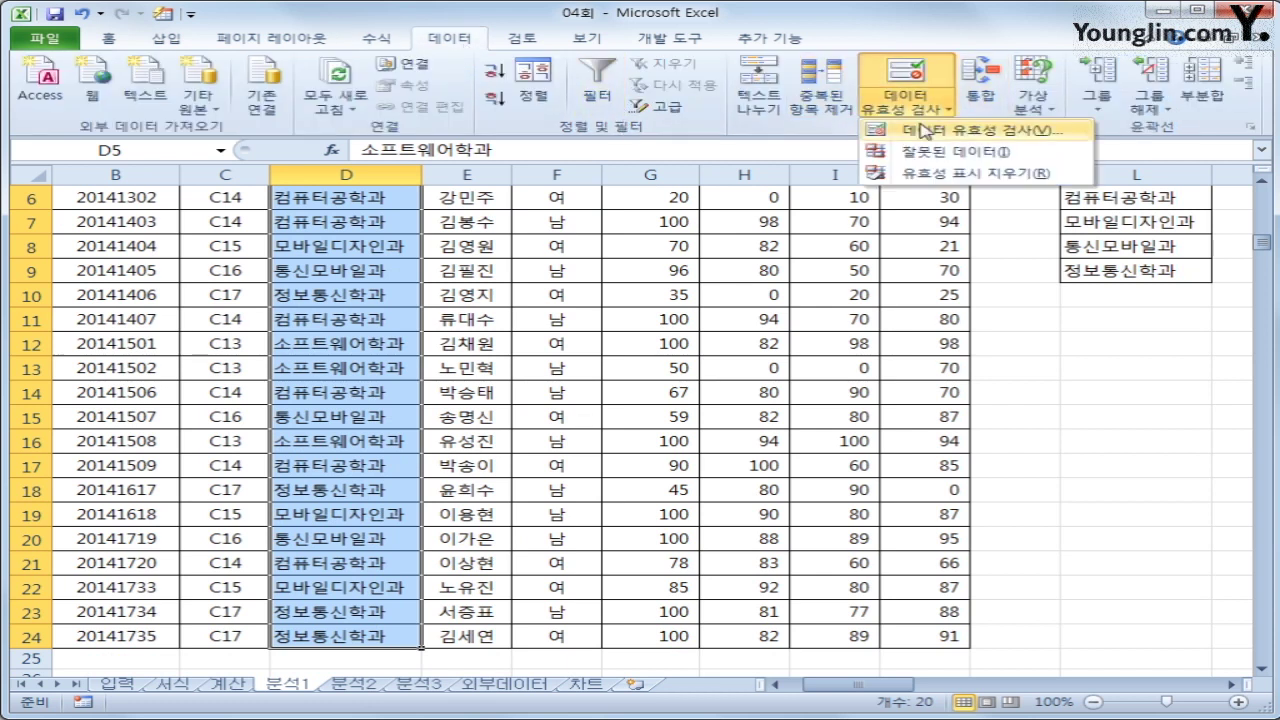
pyautogui.click(922, 136)
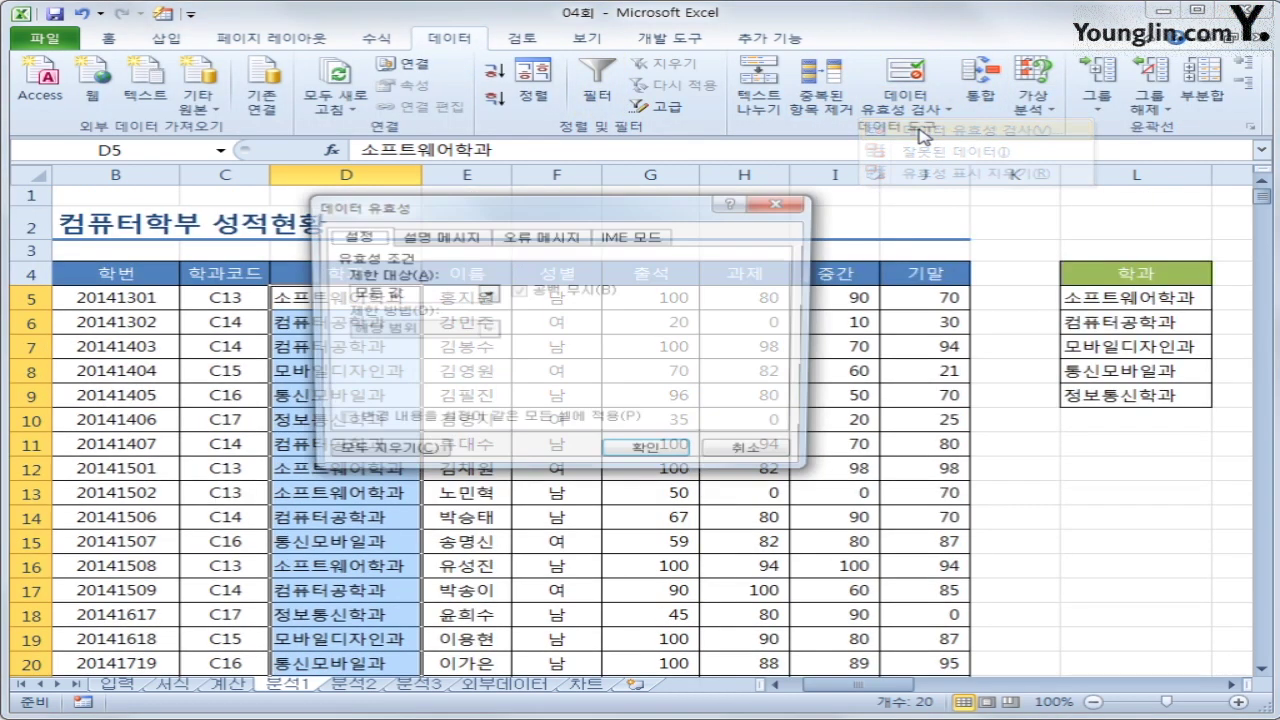
pyautogui.click(400, 294)
pyautogui.click(390, 350)
pyautogui.click(390, 365)
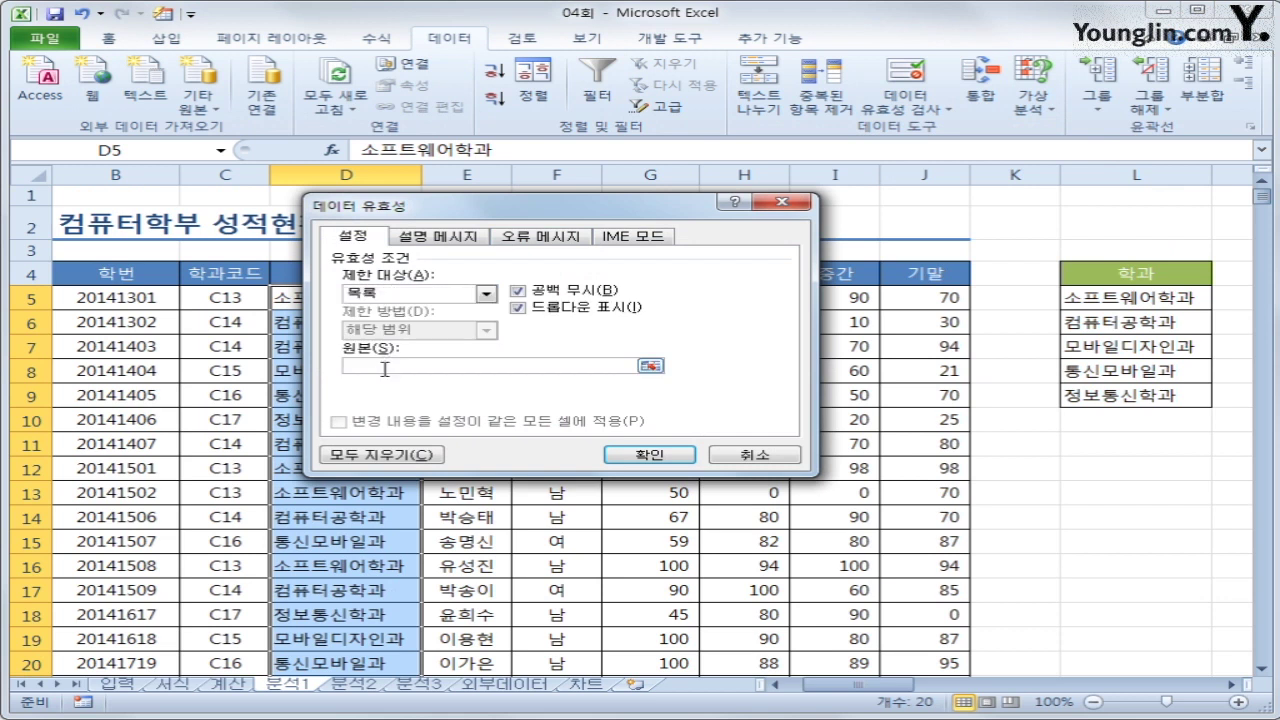
pyautogui.moveTo(1130, 297); pyautogui.dragTo(1135, 397)
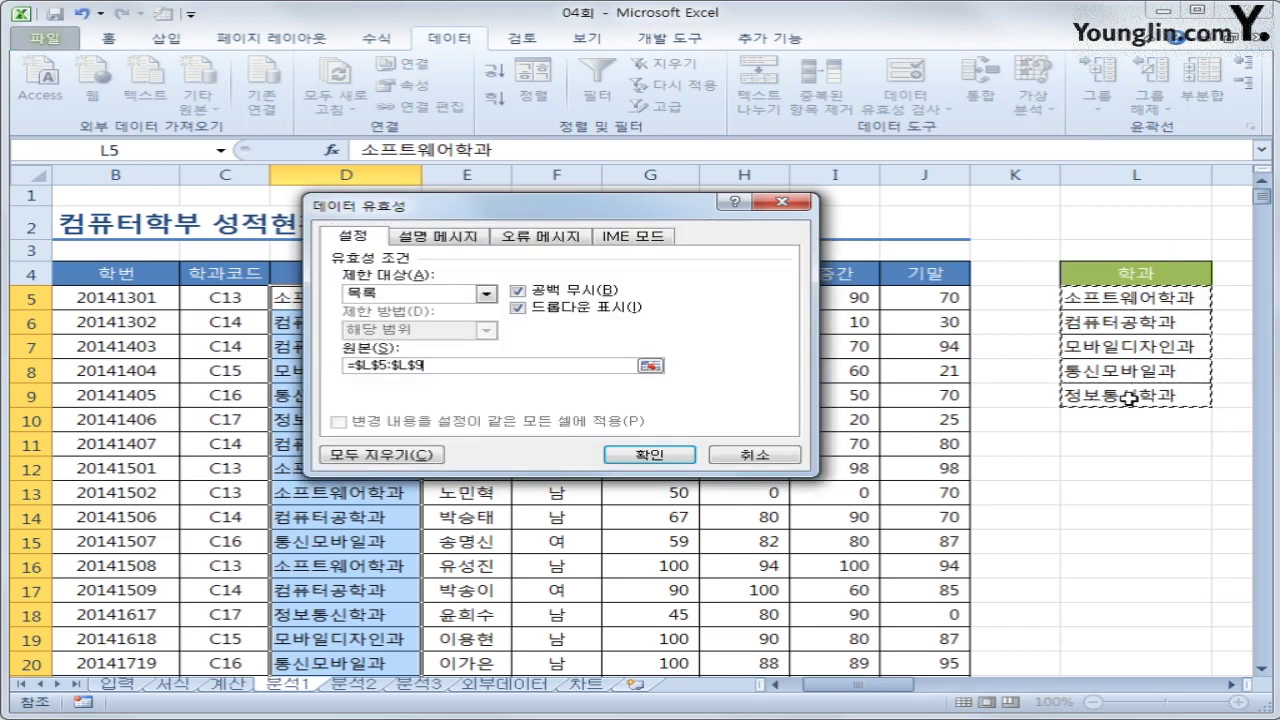
pyautogui.click(676, 456)
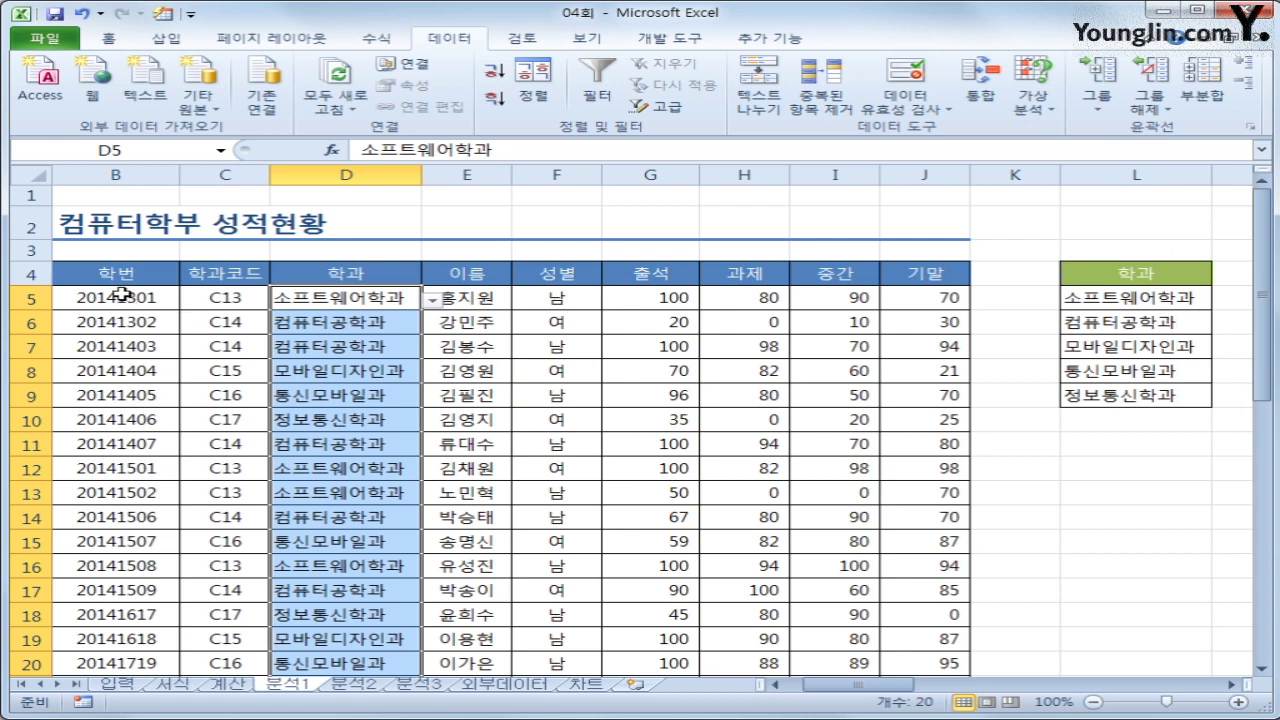
# Sort B4:J24 on the 분석1 sheet by 학과코드 ascending, with 이름 ascending as the second level
pyautogui.moveTo(122, 276); pyautogui.dragTo(903, 634)
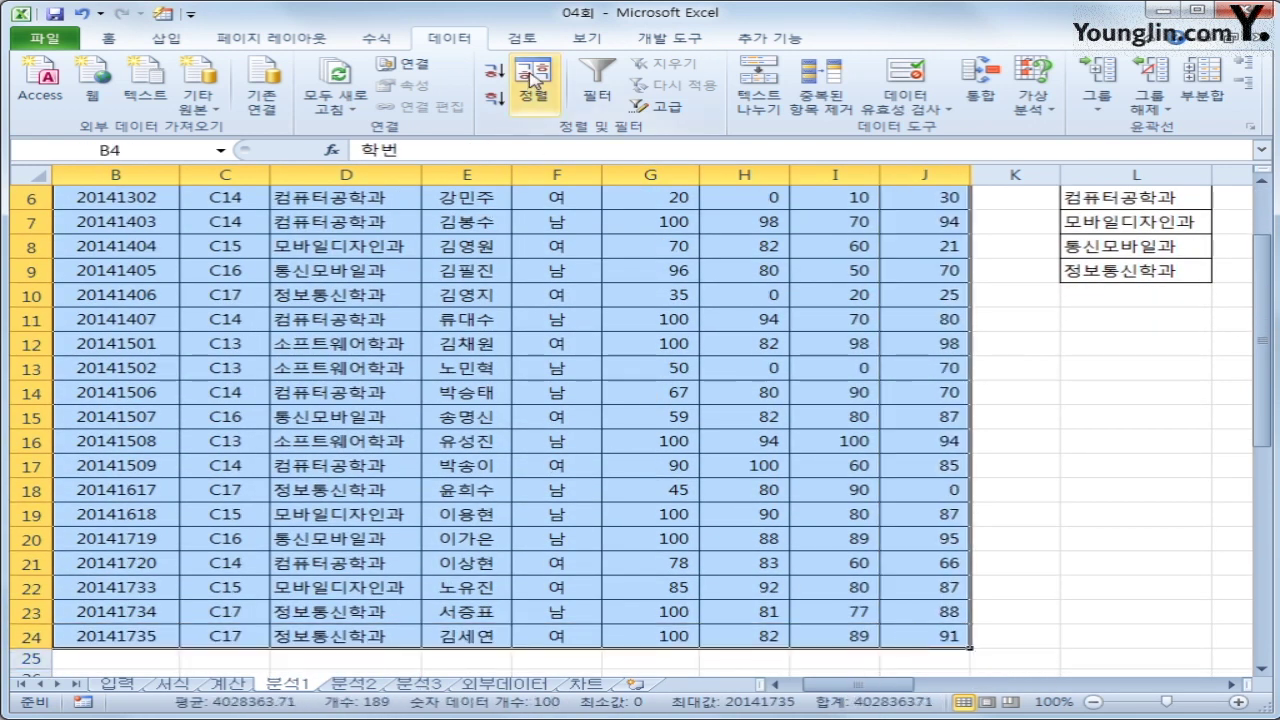
pyautogui.click(532, 85)
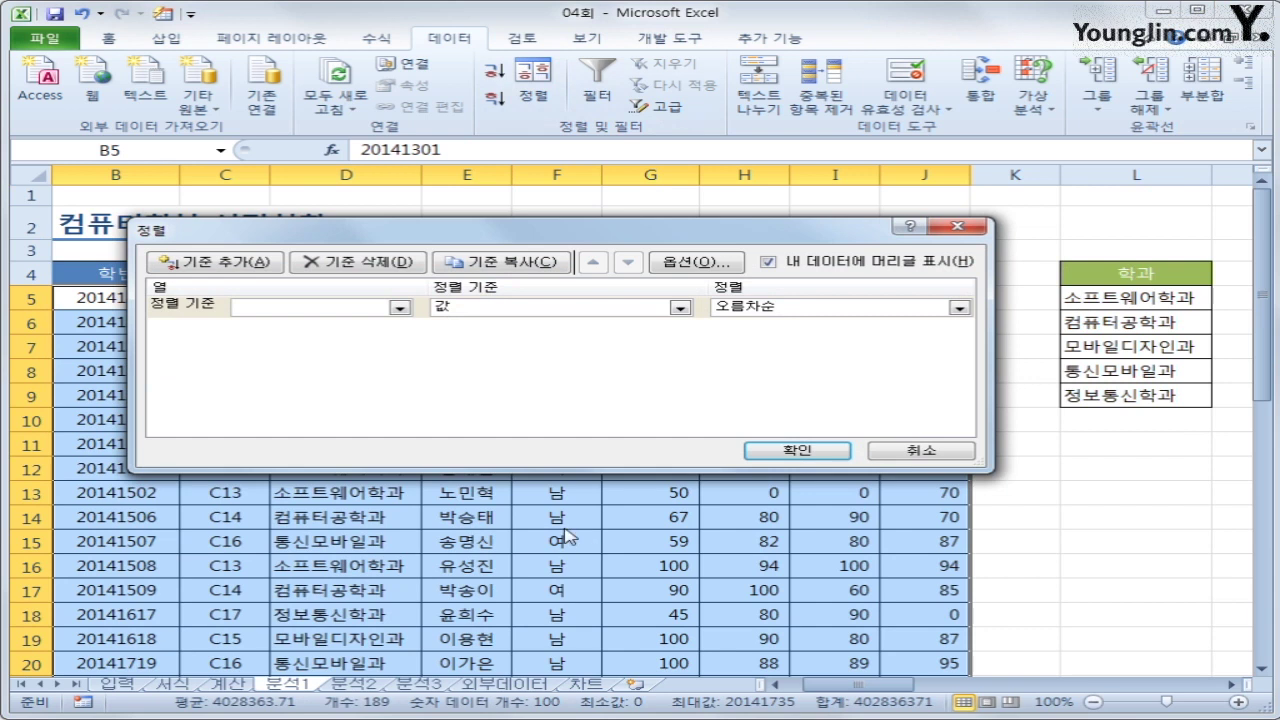
pyautogui.click(400, 308)
pyautogui.click(370, 340)
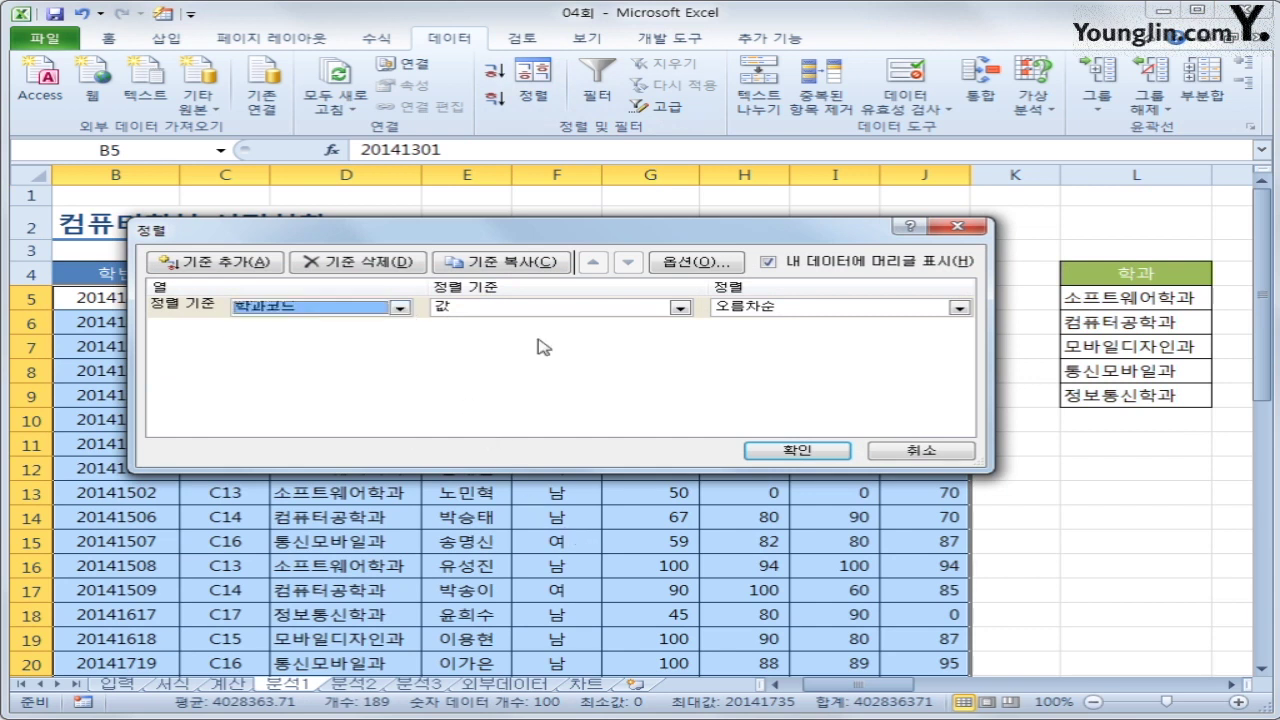
pyautogui.click(206, 264)
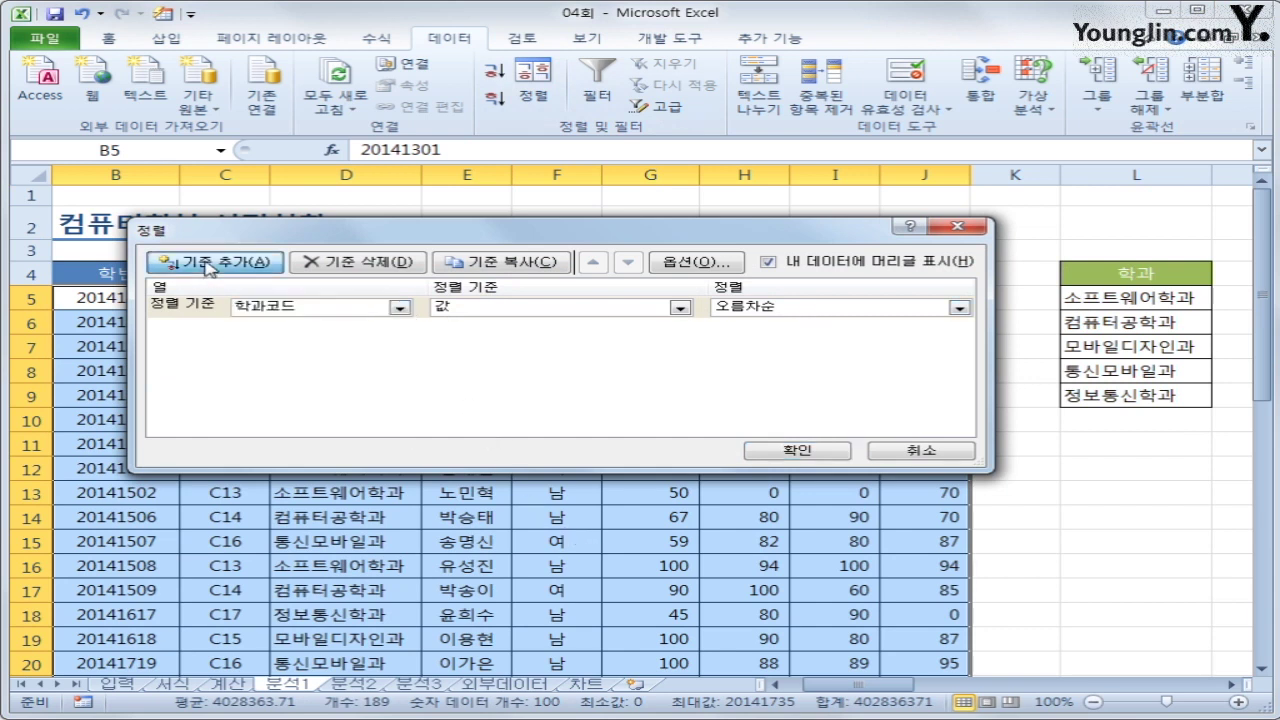
pyautogui.click(400, 328)
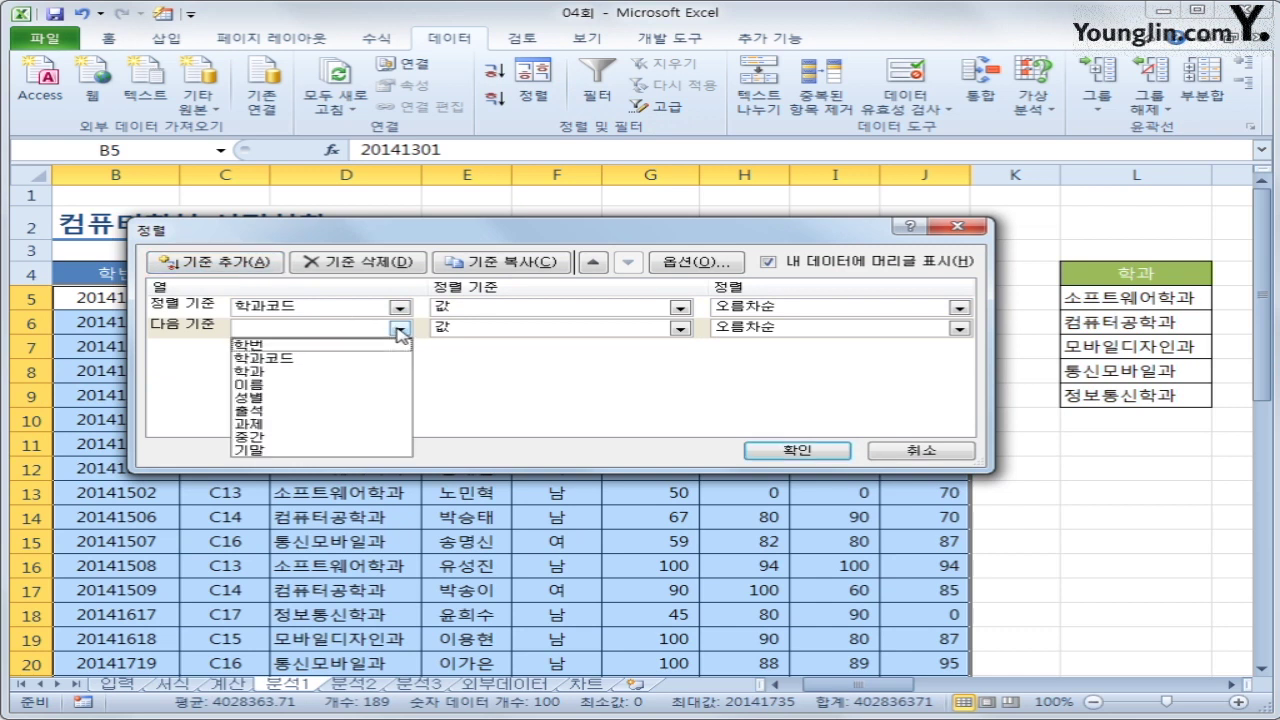
pyautogui.click(376, 388)
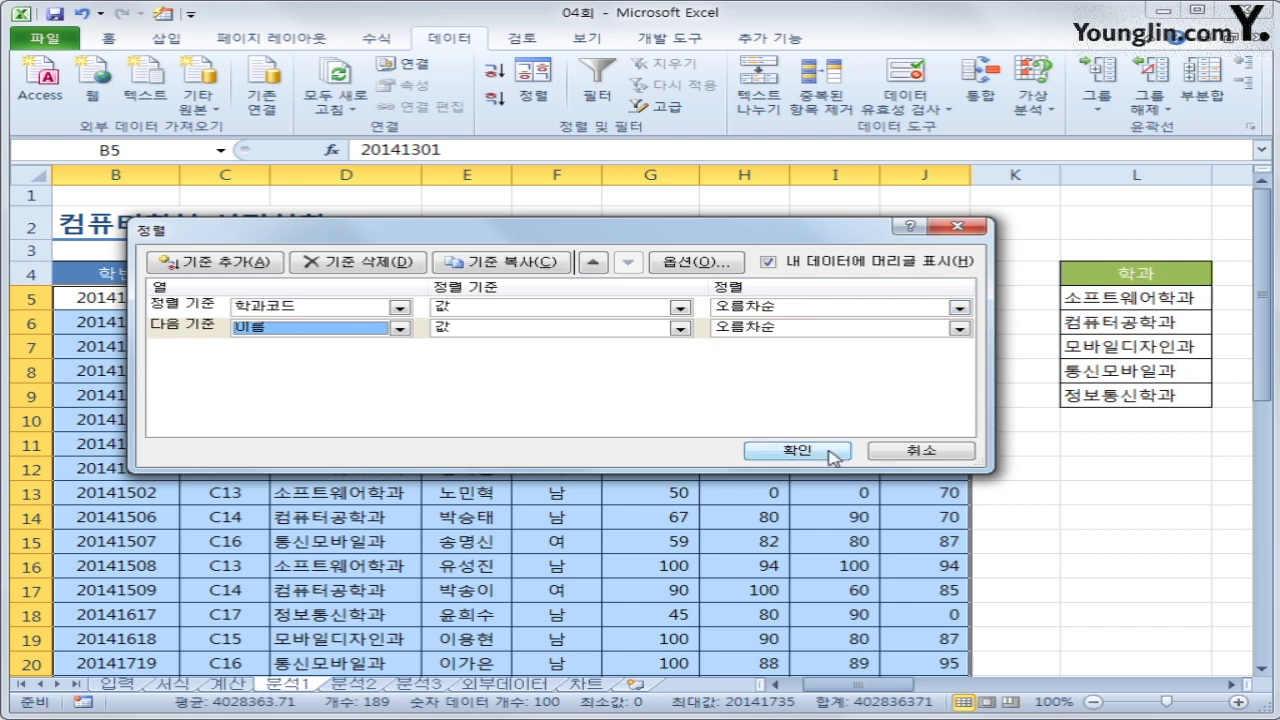
pyautogui.click(797, 451)
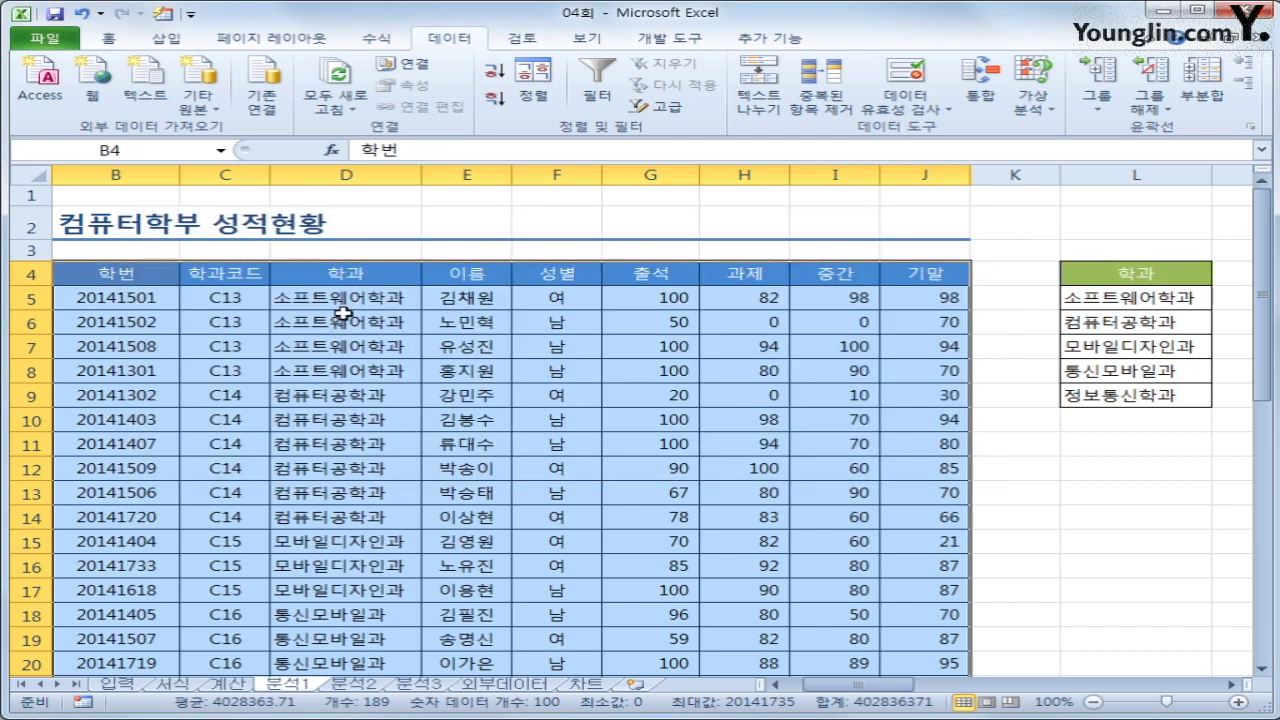
pyautogui.moveTo(343, 306); pyautogui.dragTo(465, 366)
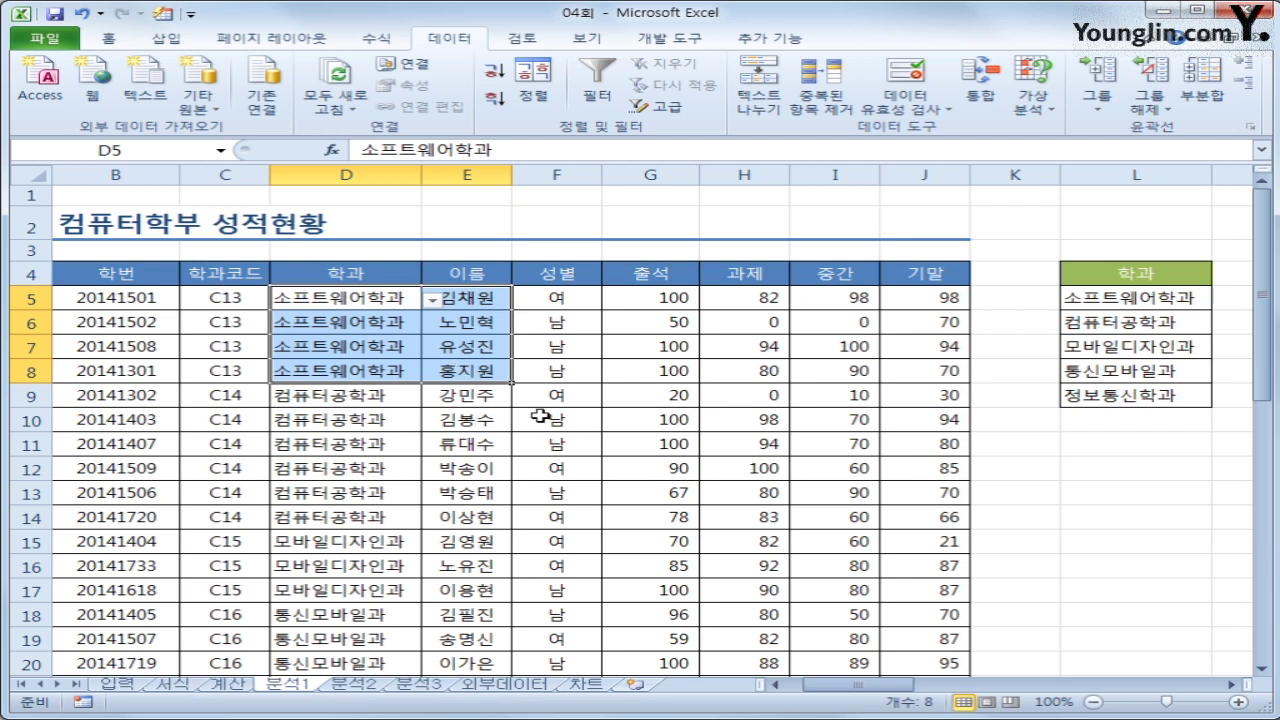
# Examine the 분석2 sheet's 학과 column for departments containing 모바일, and the criteria area at B27
pyautogui.click(356, 684)
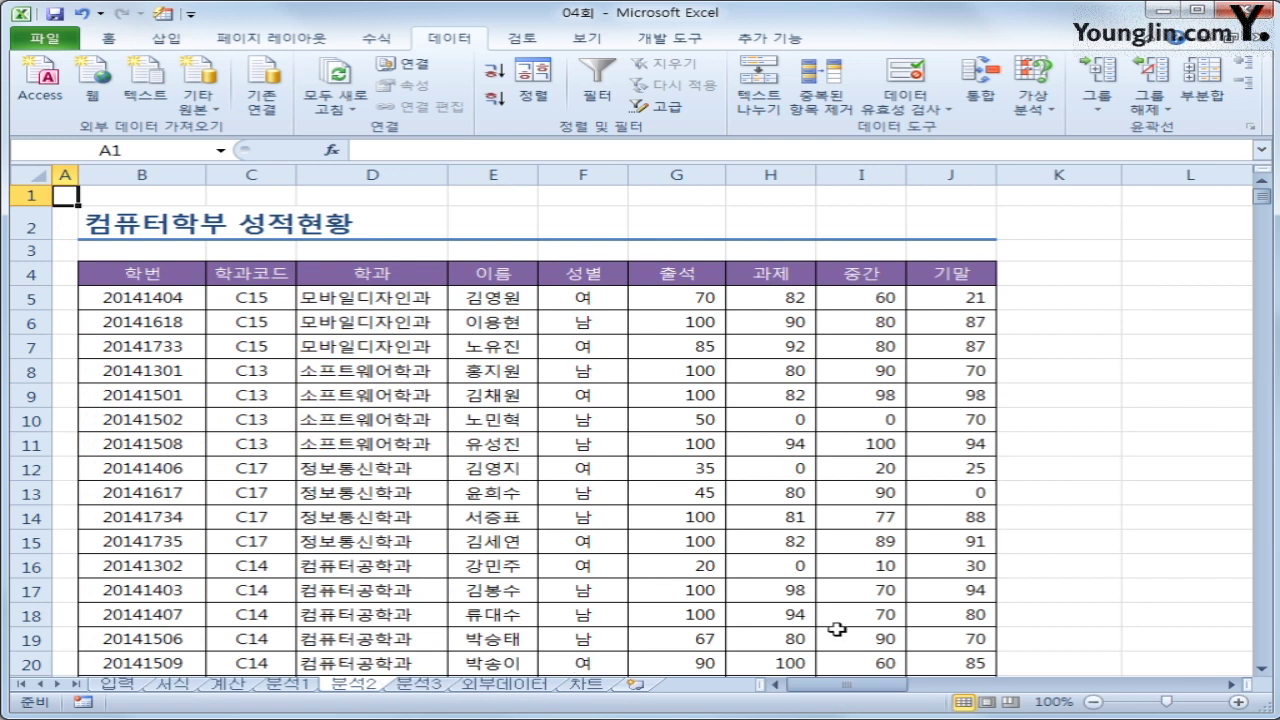
pyautogui.scroll(-3, 837, 623)
pyautogui.scroll(3, 832, 623)
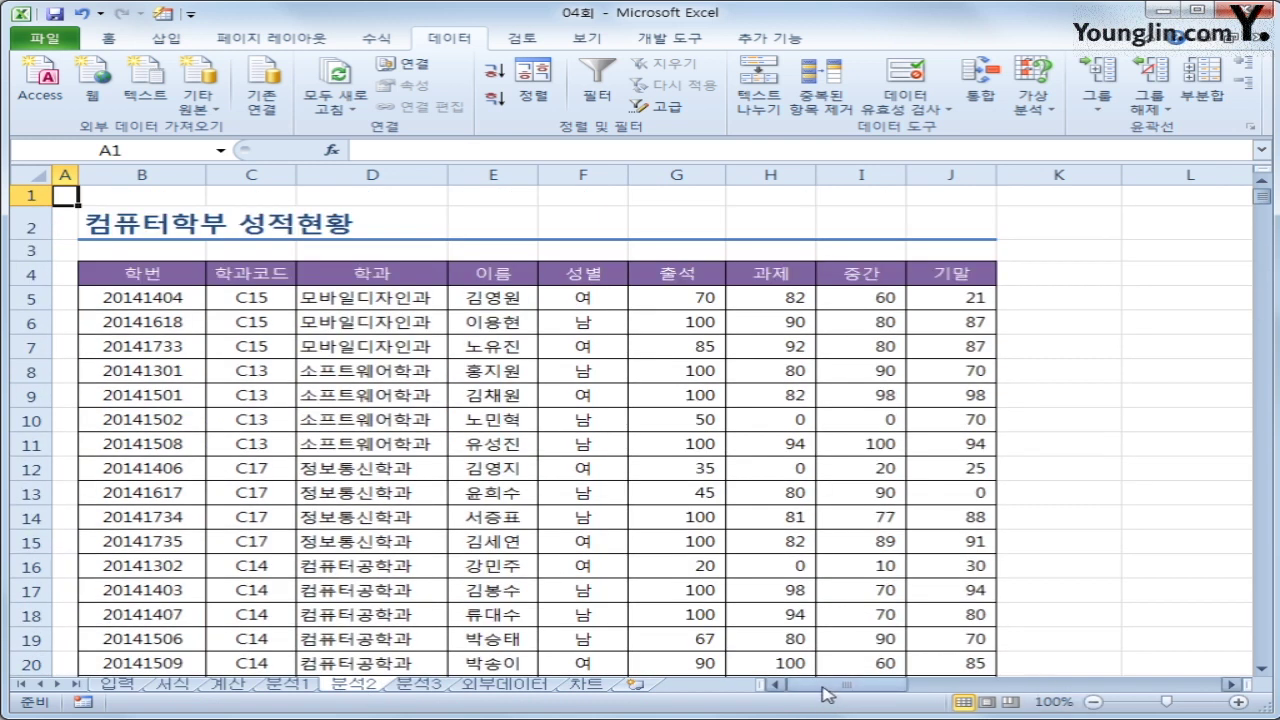
pyautogui.scroll(-3, 767, 643)
pyautogui.click(152, 598)
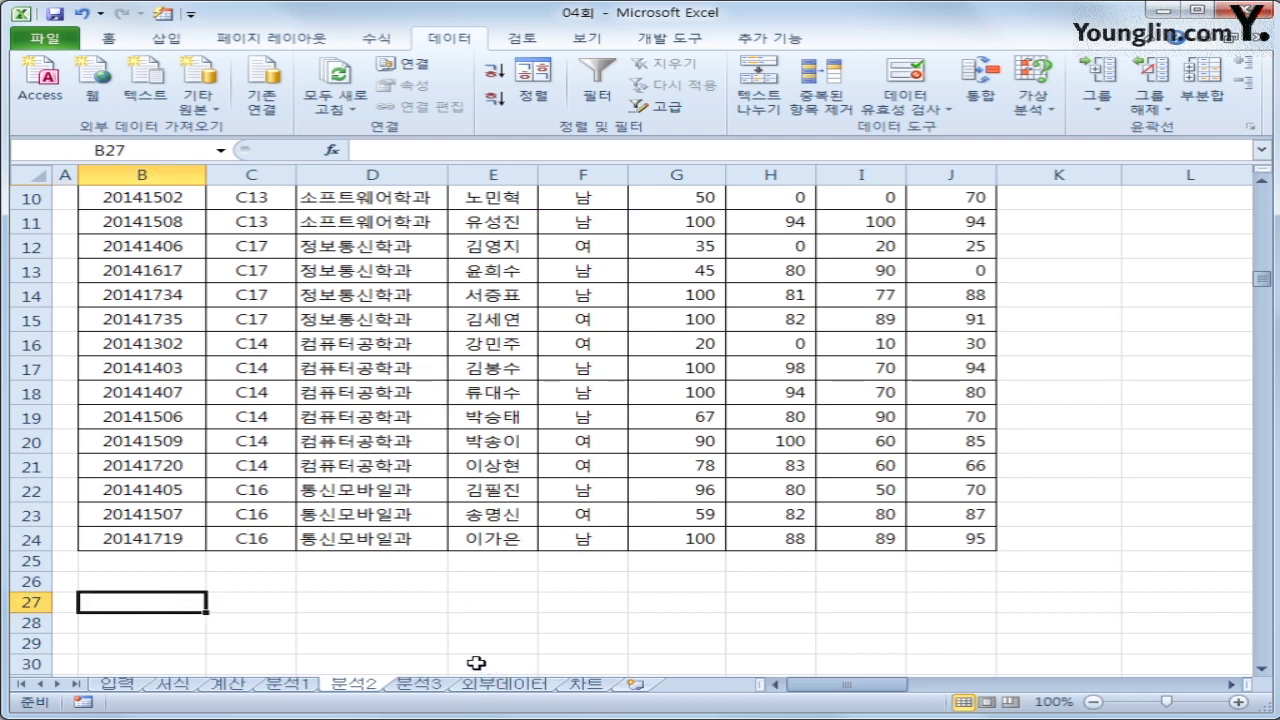
pyautogui.scroll(2, 476, 663)
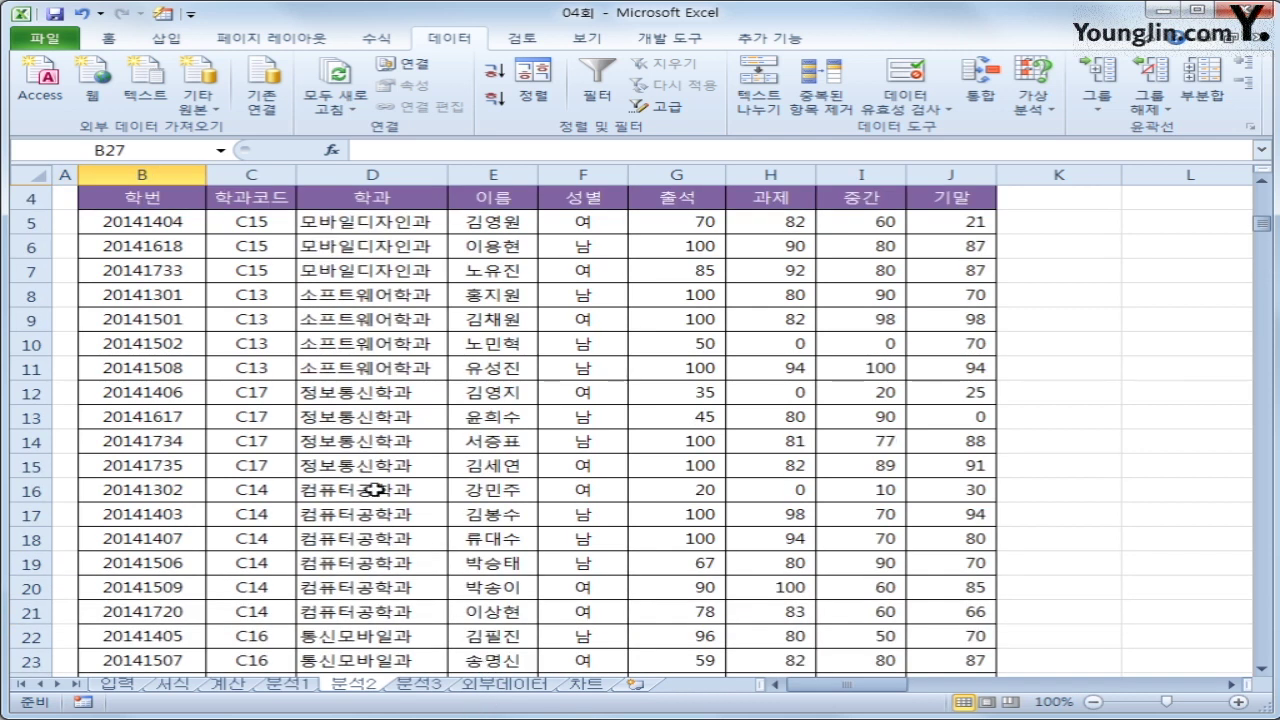
pyautogui.scroll(-1, 399, 544)
pyautogui.click(372, 565)
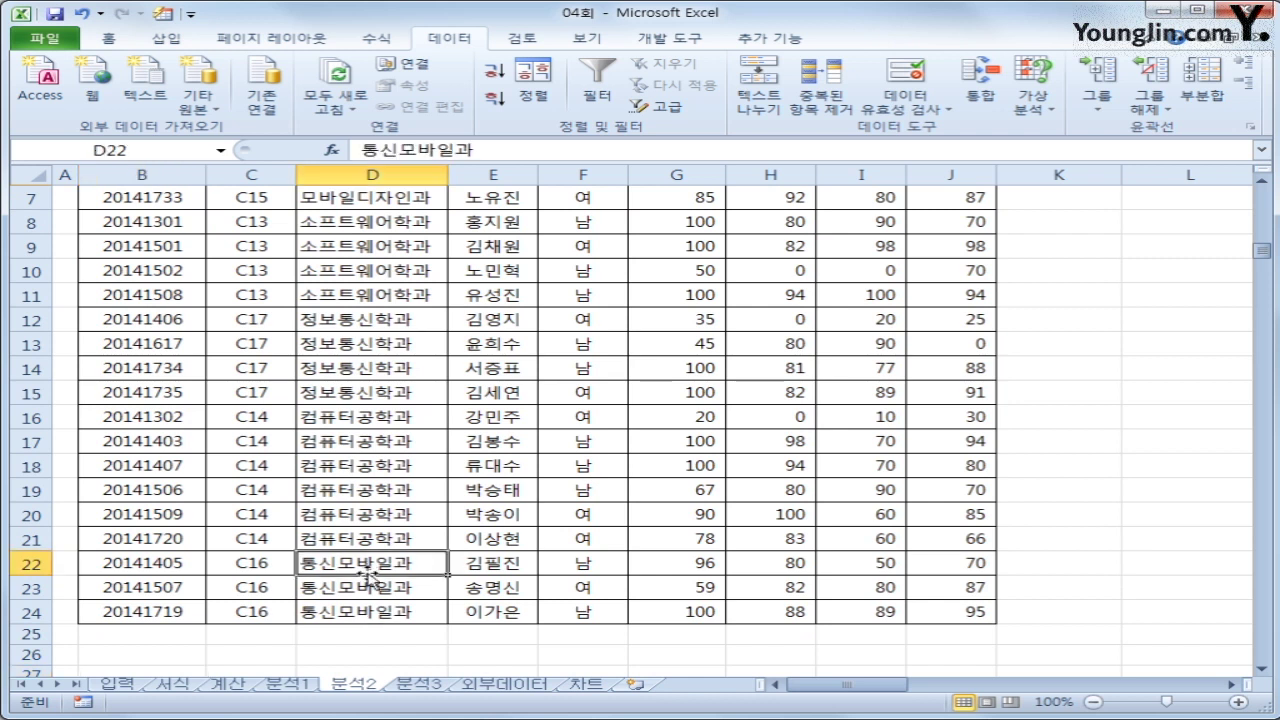
pyautogui.scroll(2, 381, 583)
pyautogui.click(352, 297)
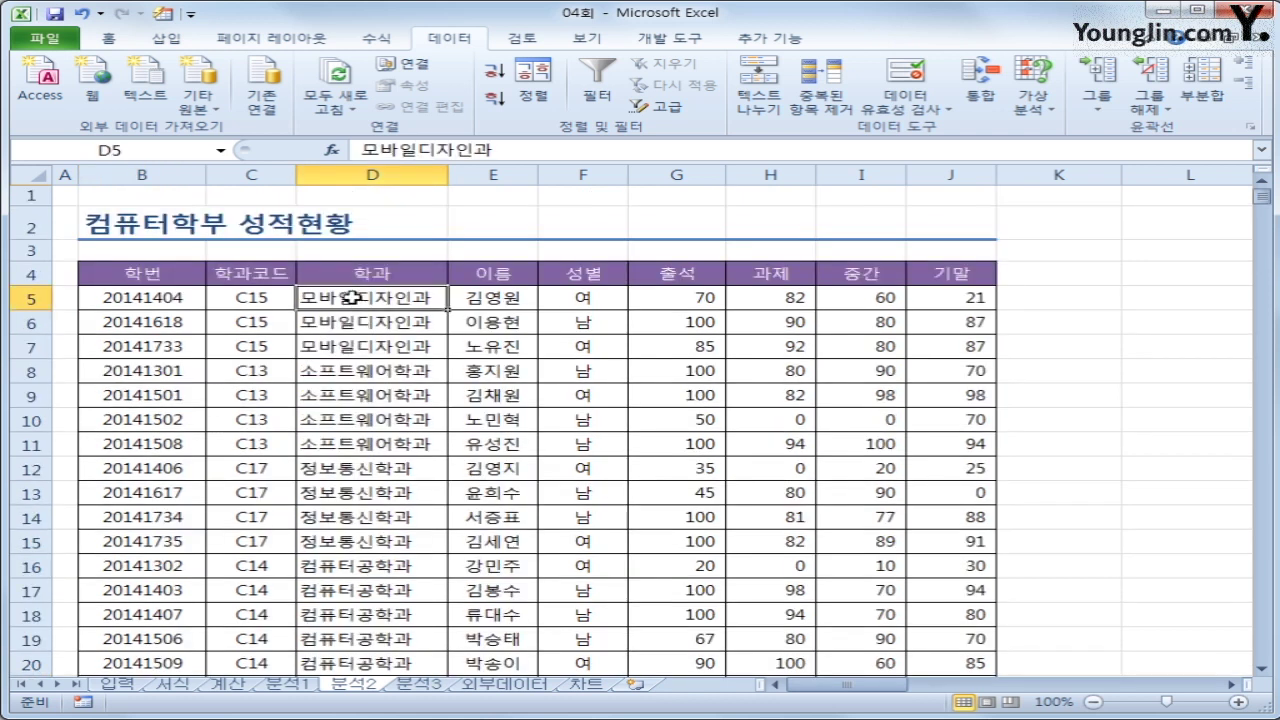
# Copy the 학과 header from D4 to B27 as the advanced filter's criteria heading
pyautogui.click(355, 274)
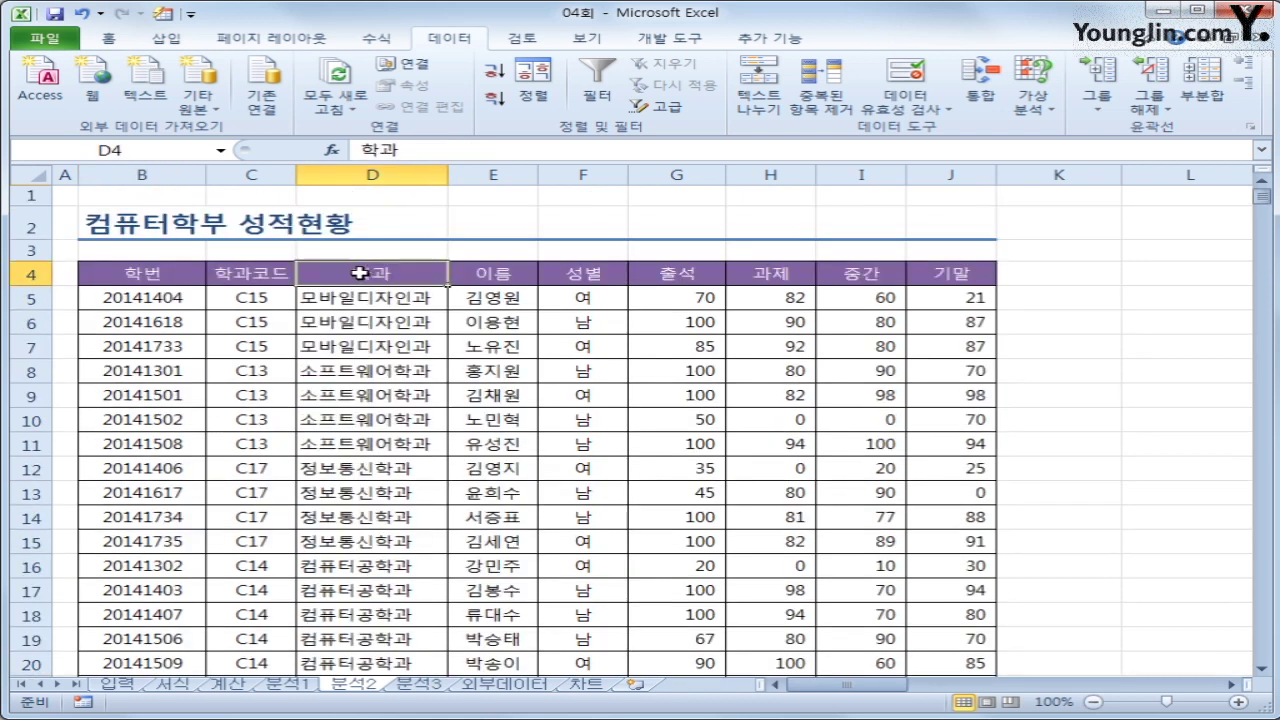
pyautogui.hotkey('ctrl', 'c')
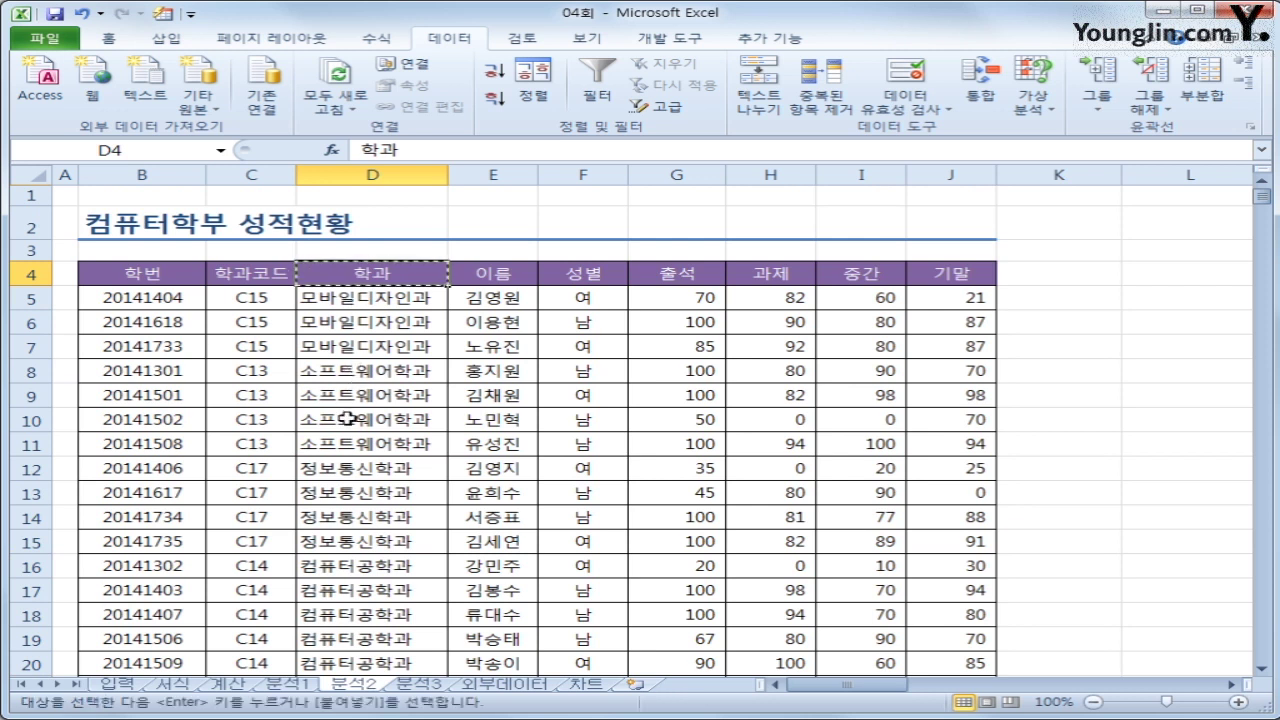
pyautogui.scroll(-3, 345, 428)
pyautogui.click(177, 596)
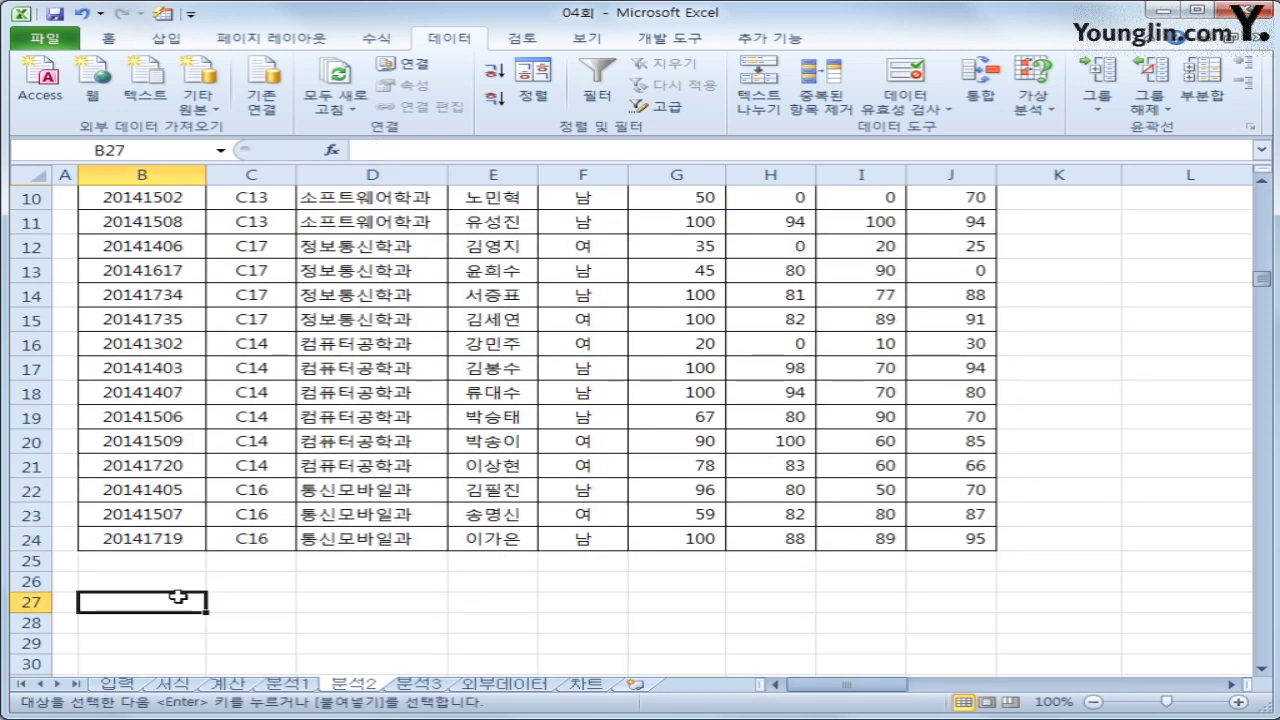
pyautogui.hotkey('ctrl', 'v')
# Enter the wildcard criterion *모바일* in B28 beneath the 학과 criteria heading
pyautogui.scroll(-2, 165, 580)
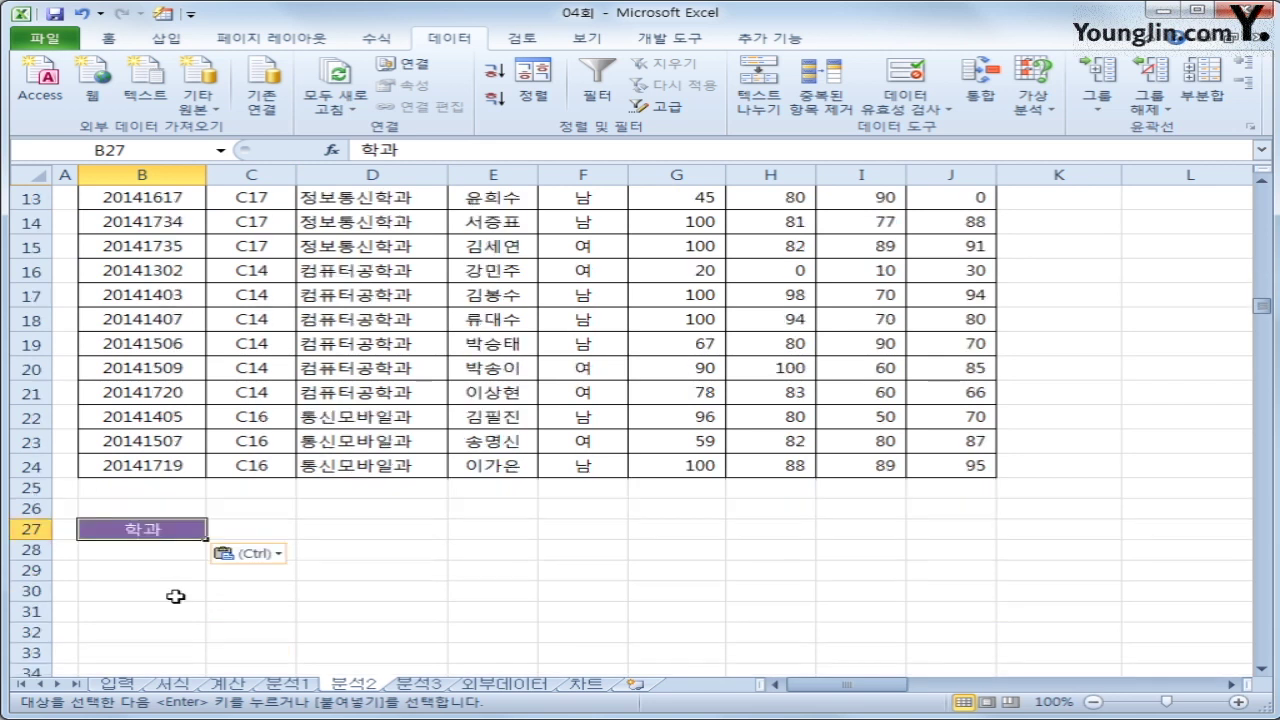
pyautogui.click(157, 484)
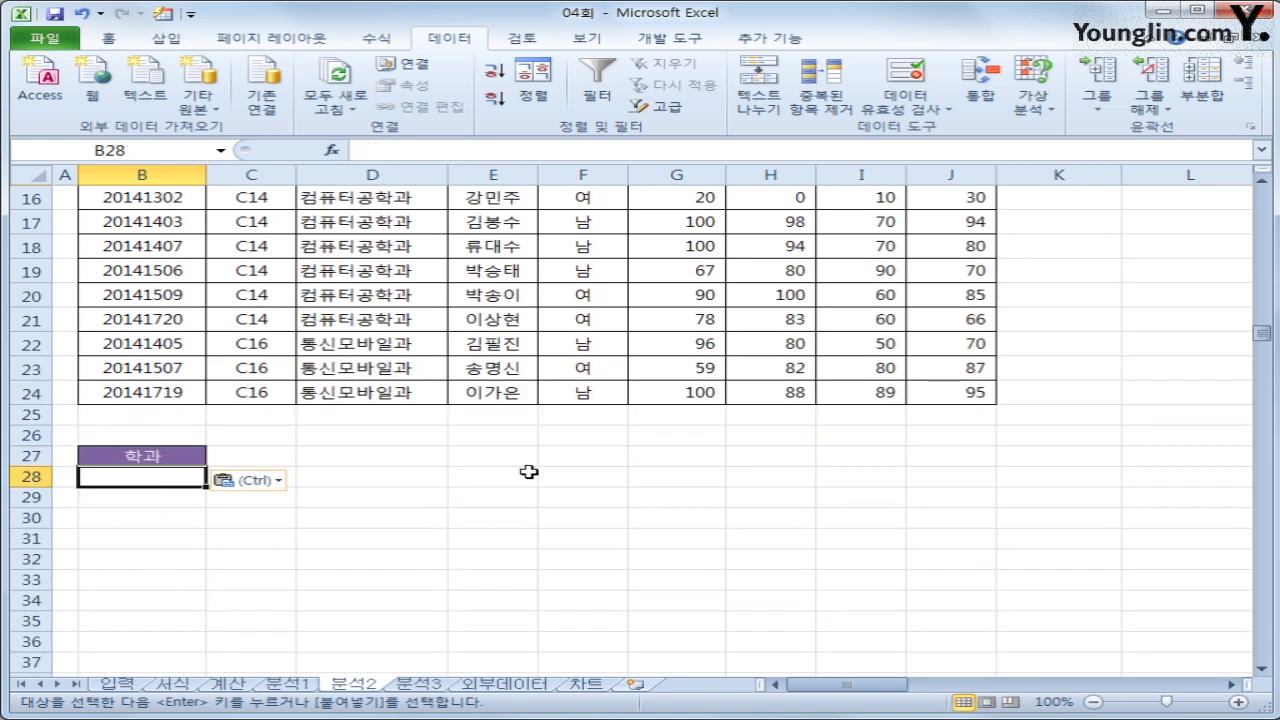
pyautogui.write('**')
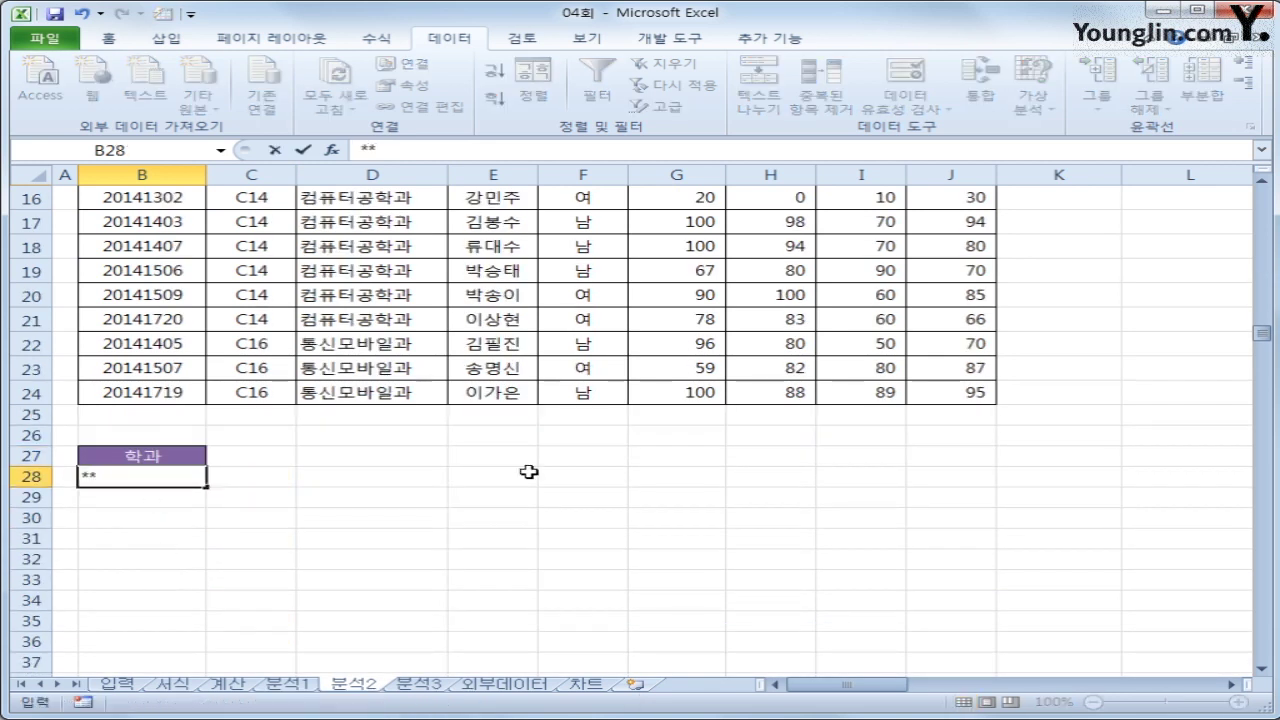
pyautogui.press('Left')
pyautogui.press('Right')
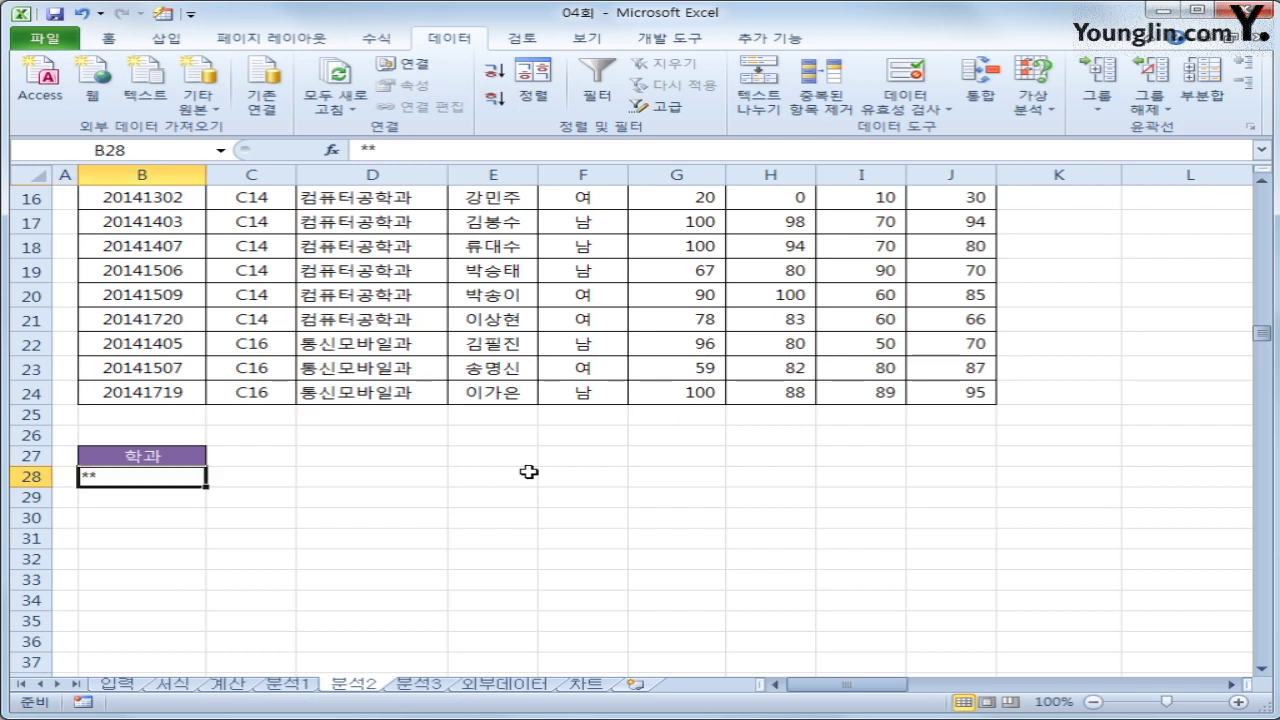
pyautogui.doubleClick(88, 477)
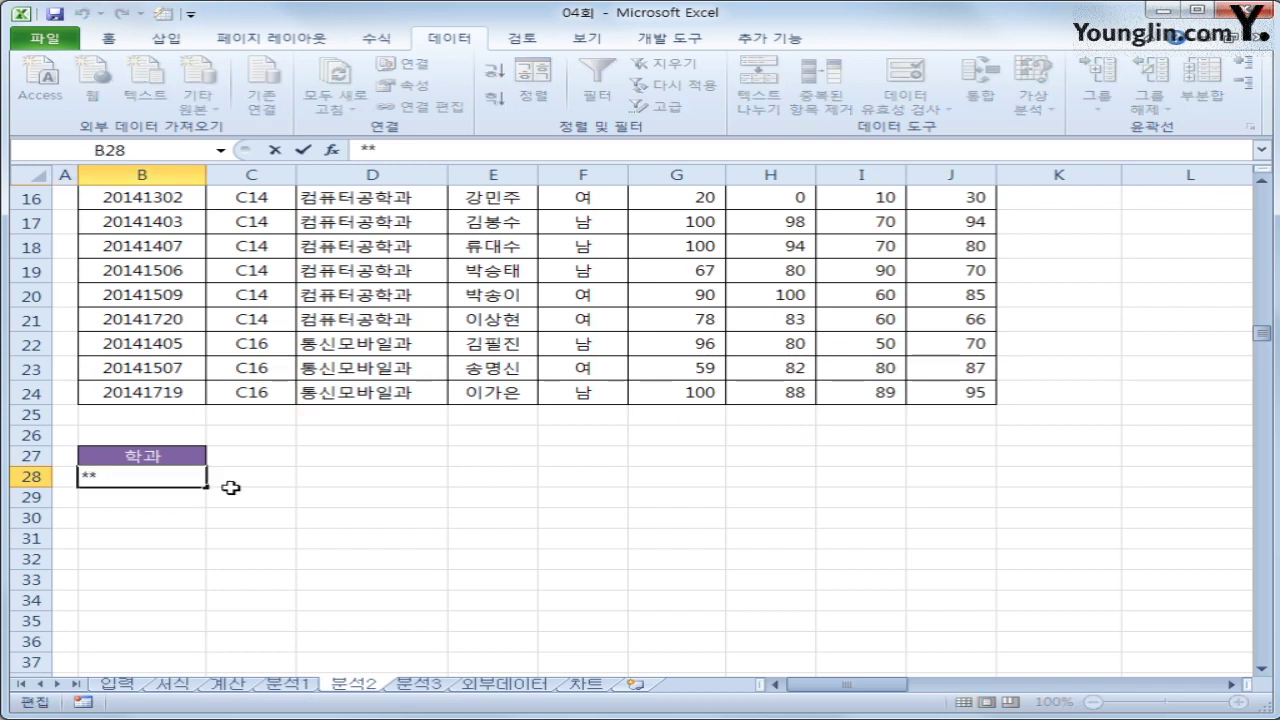
pyautogui.write('ah')
pyautogui.press('BackSpace')
pyautogui.press('BackSpace')
pyautogui.write('모바일')
pyautogui.press('Return')
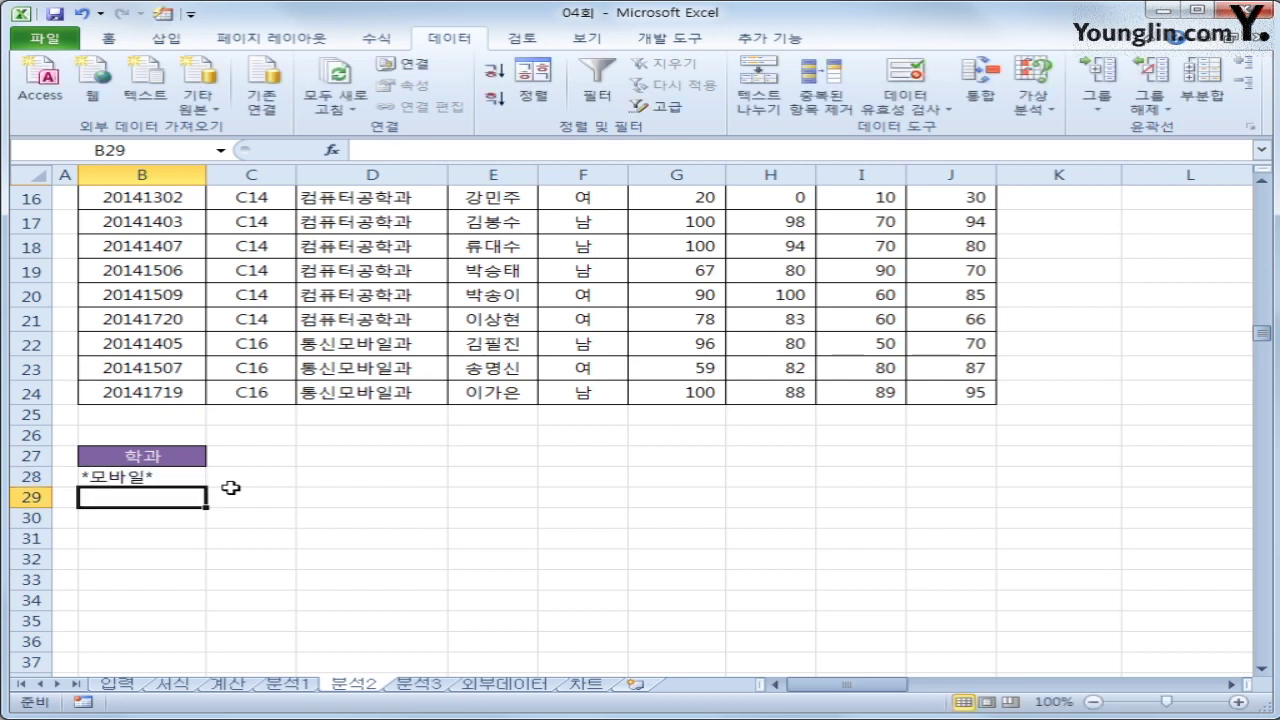
pyautogui.press('Up')
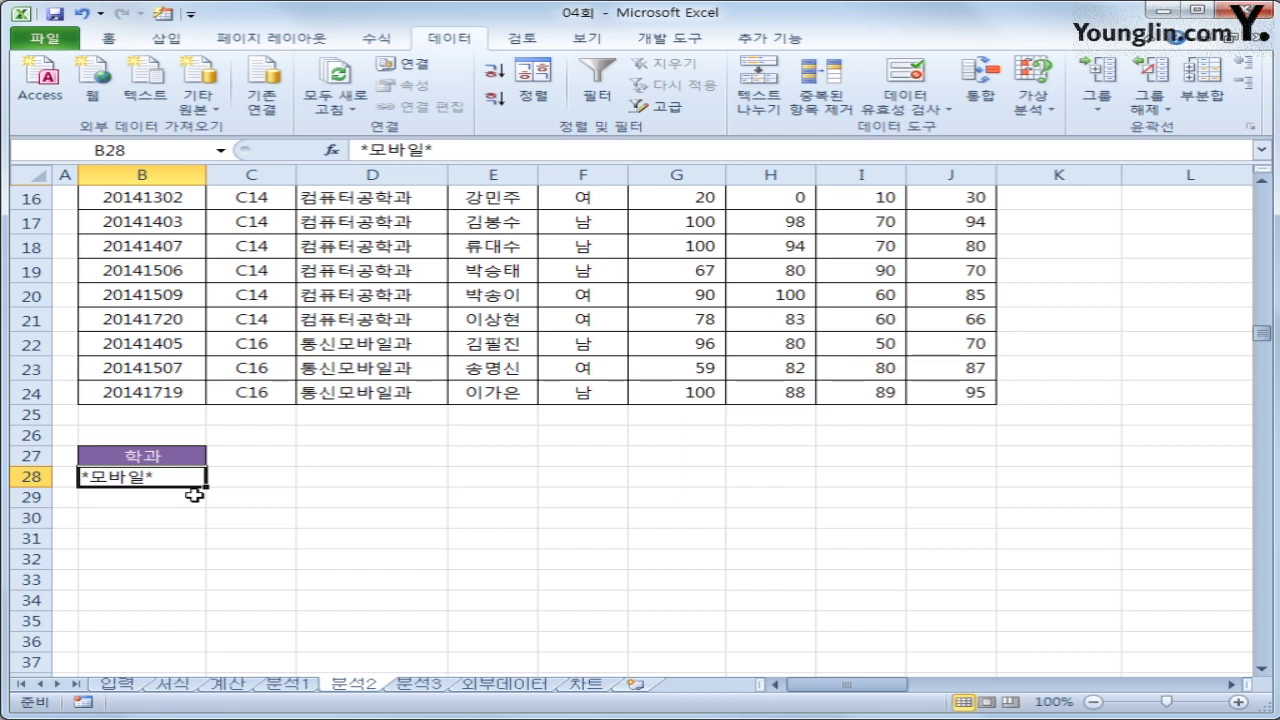
# Run an advanced filter on B4:J24 with criteria range B27:B28, copying the results to B30, and check the resulting 학과 entries
pyautogui.scroll(5, 214, 373)
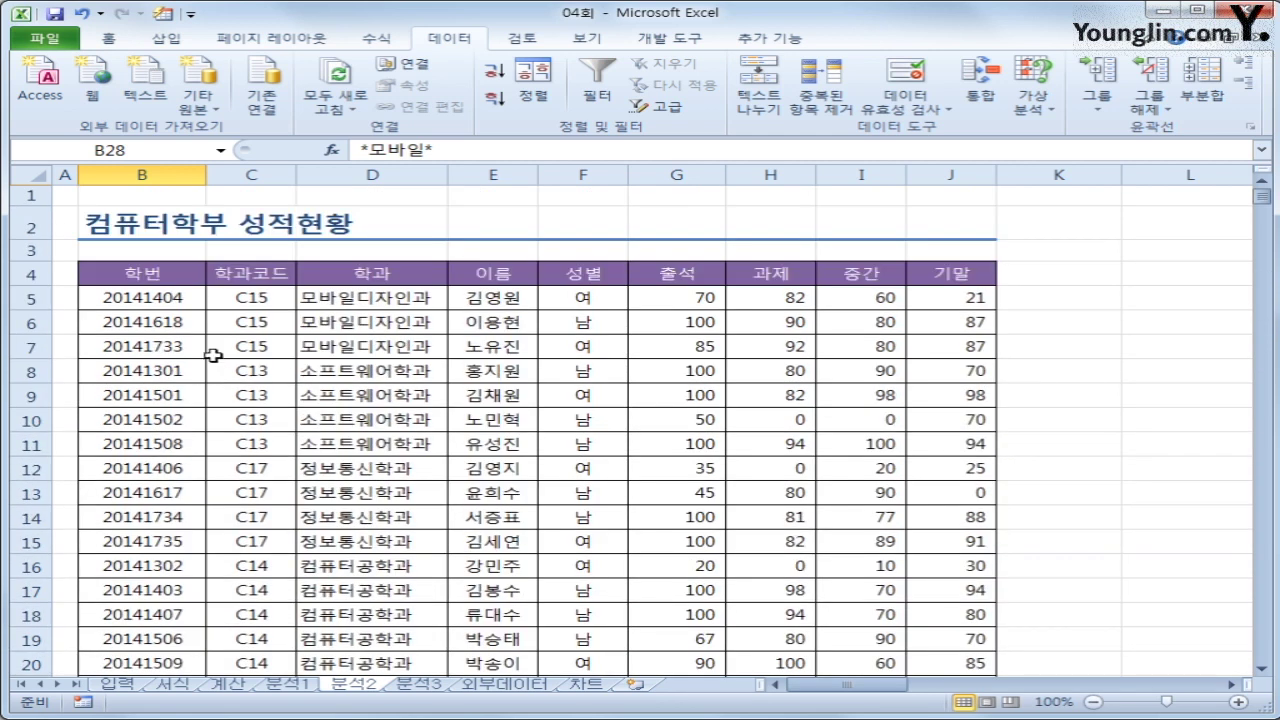
pyautogui.click(171, 279)
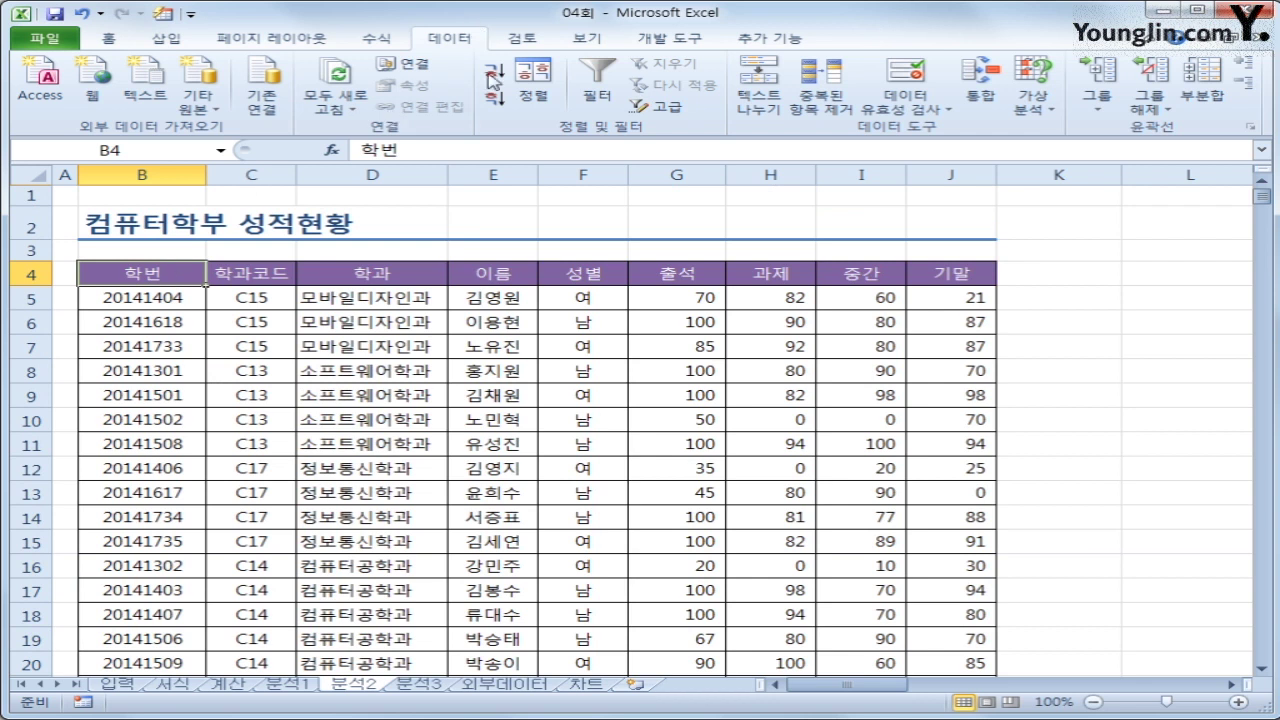
pyautogui.click(660, 106)
pyautogui.scroll(-2, 697, 453)
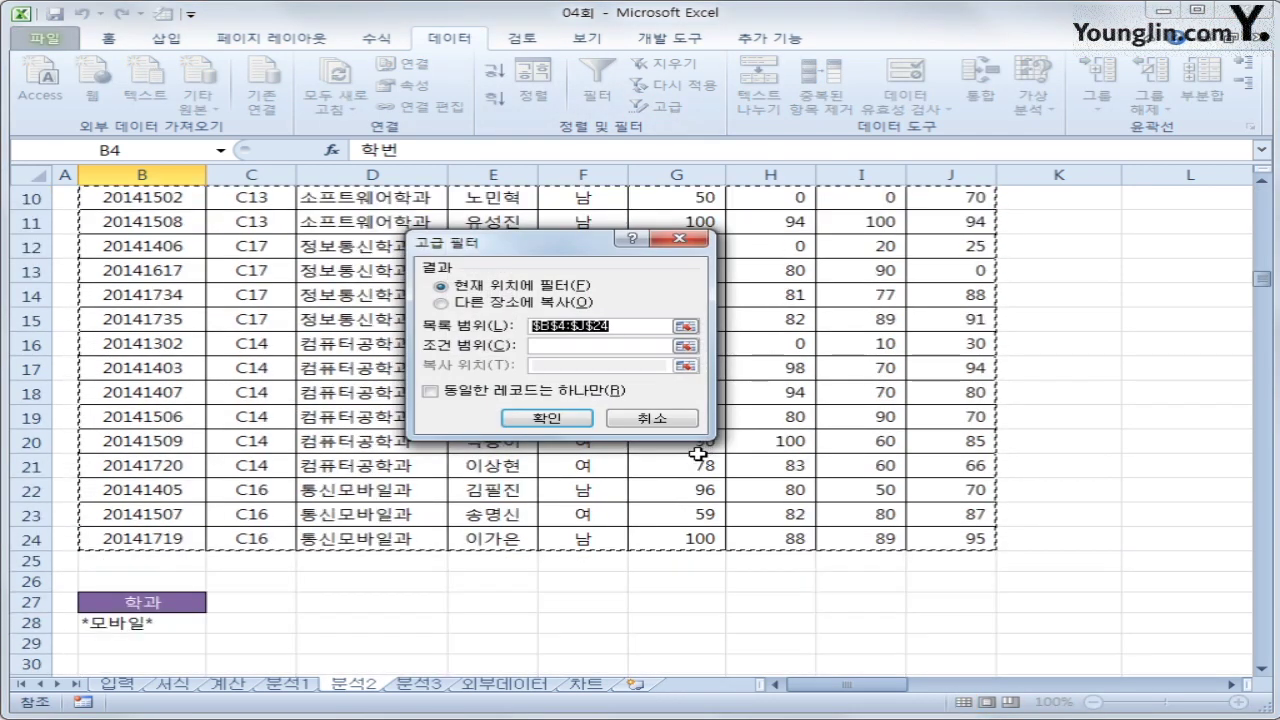
pyautogui.click(583, 347)
pyautogui.moveTo(187, 593); pyautogui.dragTo(172, 624)
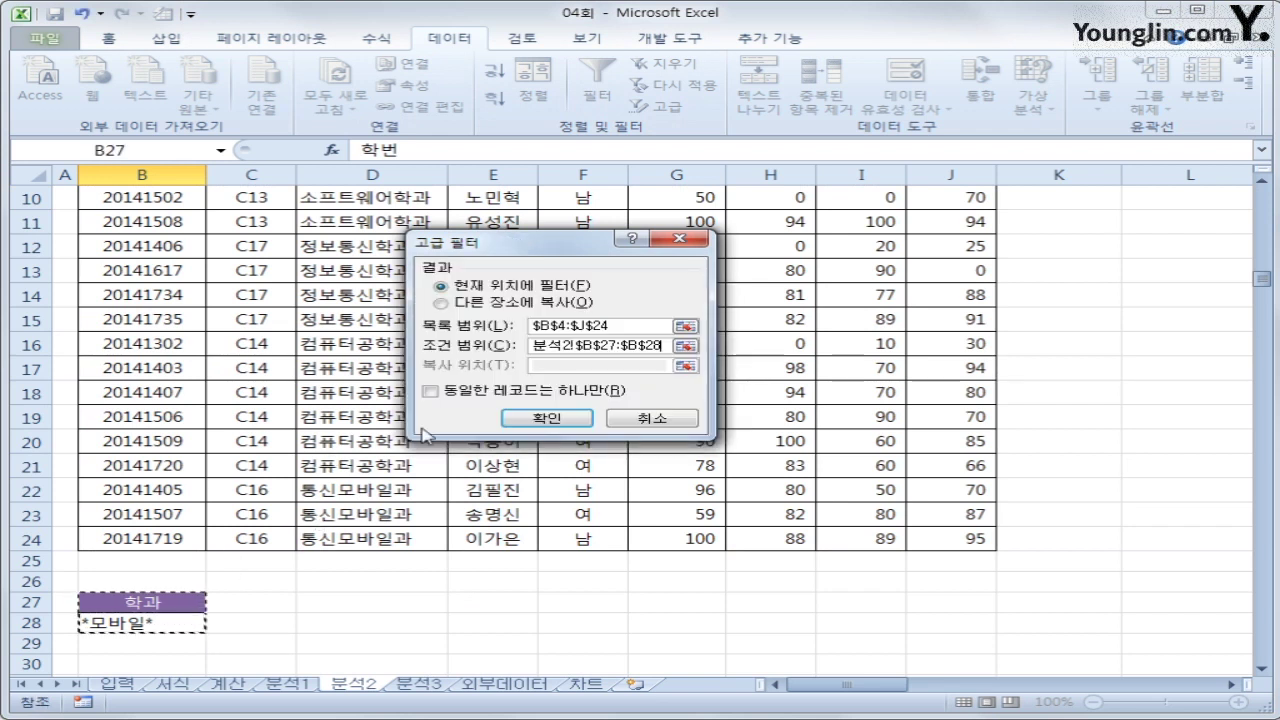
pyautogui.click(485, 304)
pyautogui.click(561, 366)
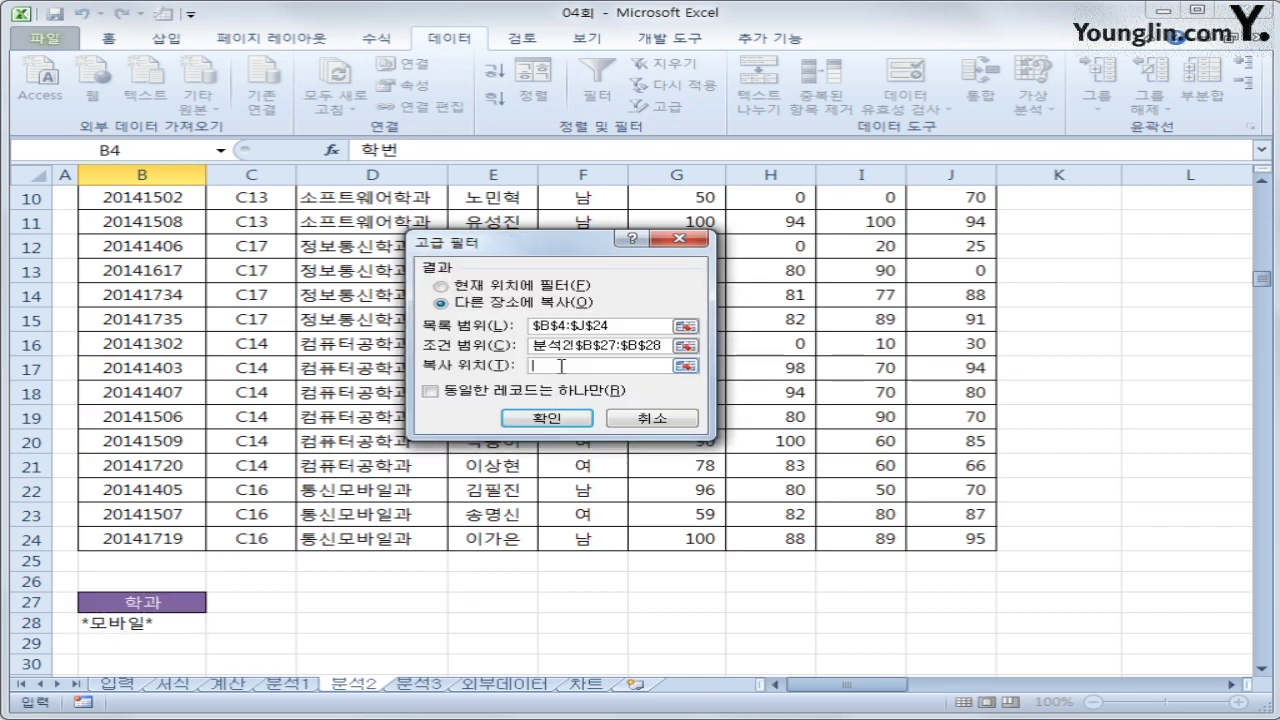
pyautogui.click(124, 665)
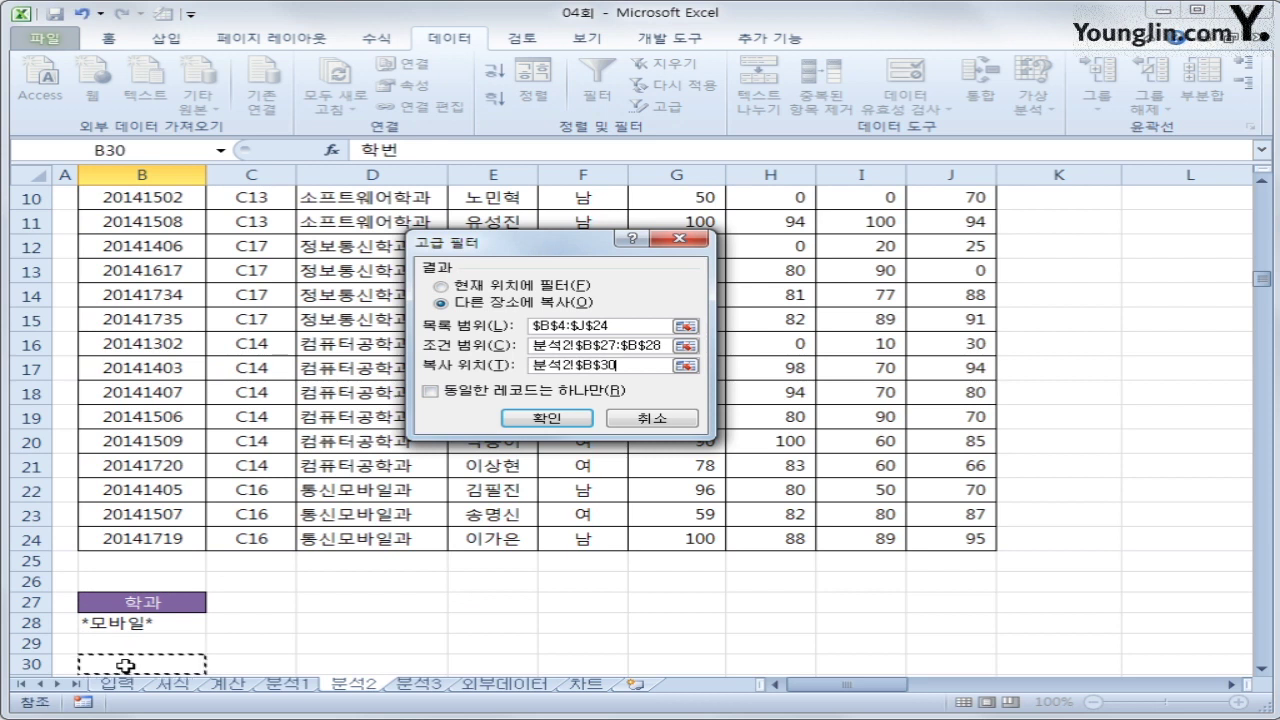
pyautogui.click(530, 420)
pyautogui.scroll(-7, 543, 474)
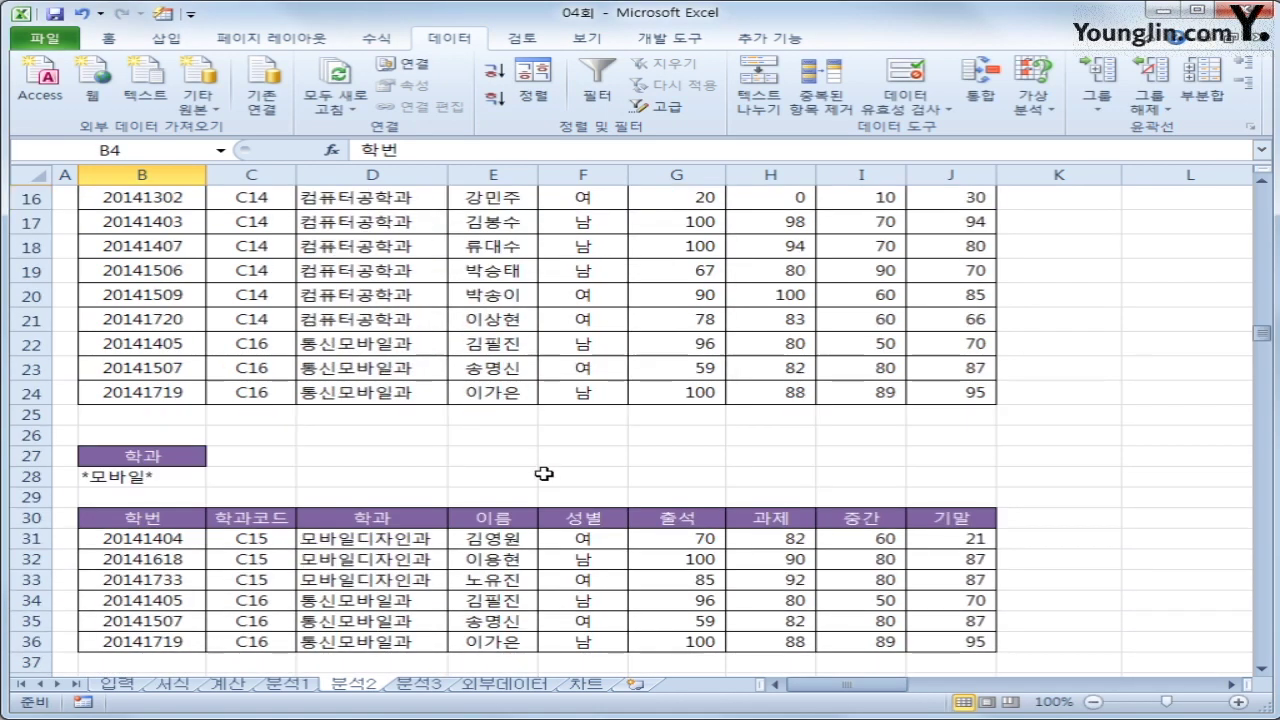
pyautogui.moveTo(405, 320); pyautogui.dragTo(397, 421)
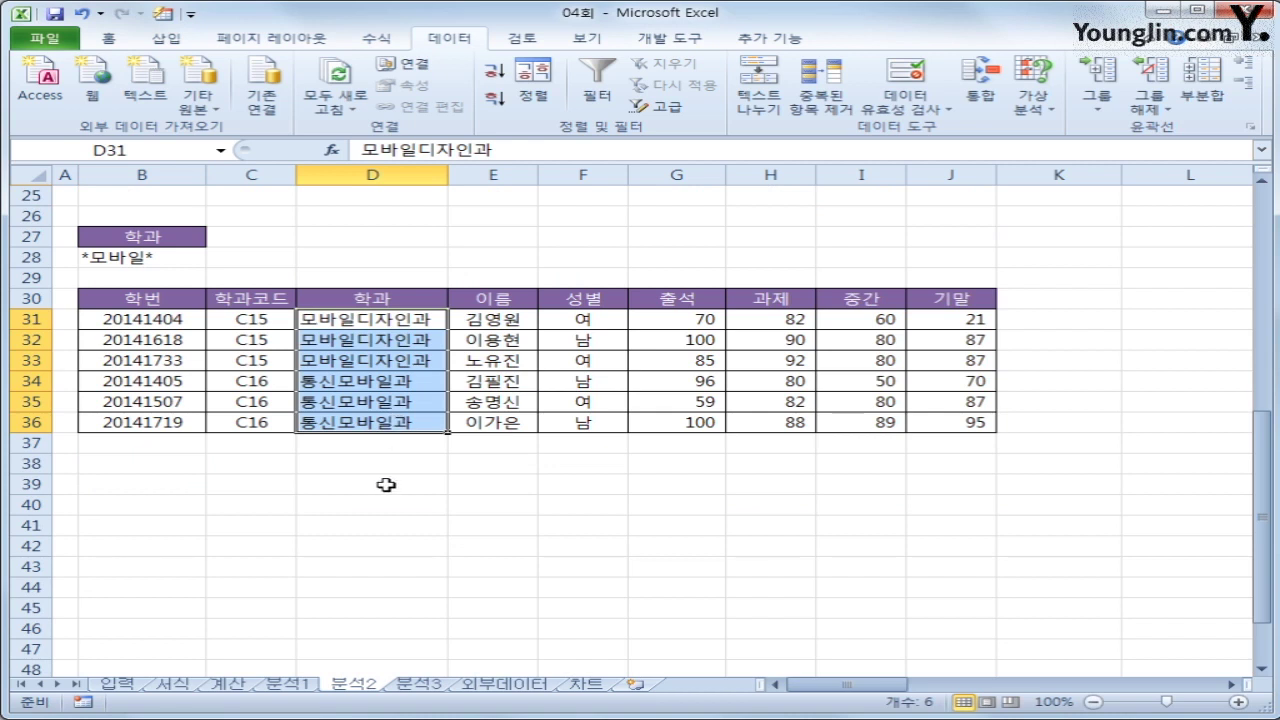
# Create a pivot table from B4:J24 on the 분석3 sheet, placed on the existing worksheet at L4
pyautogui.click(416, 685)
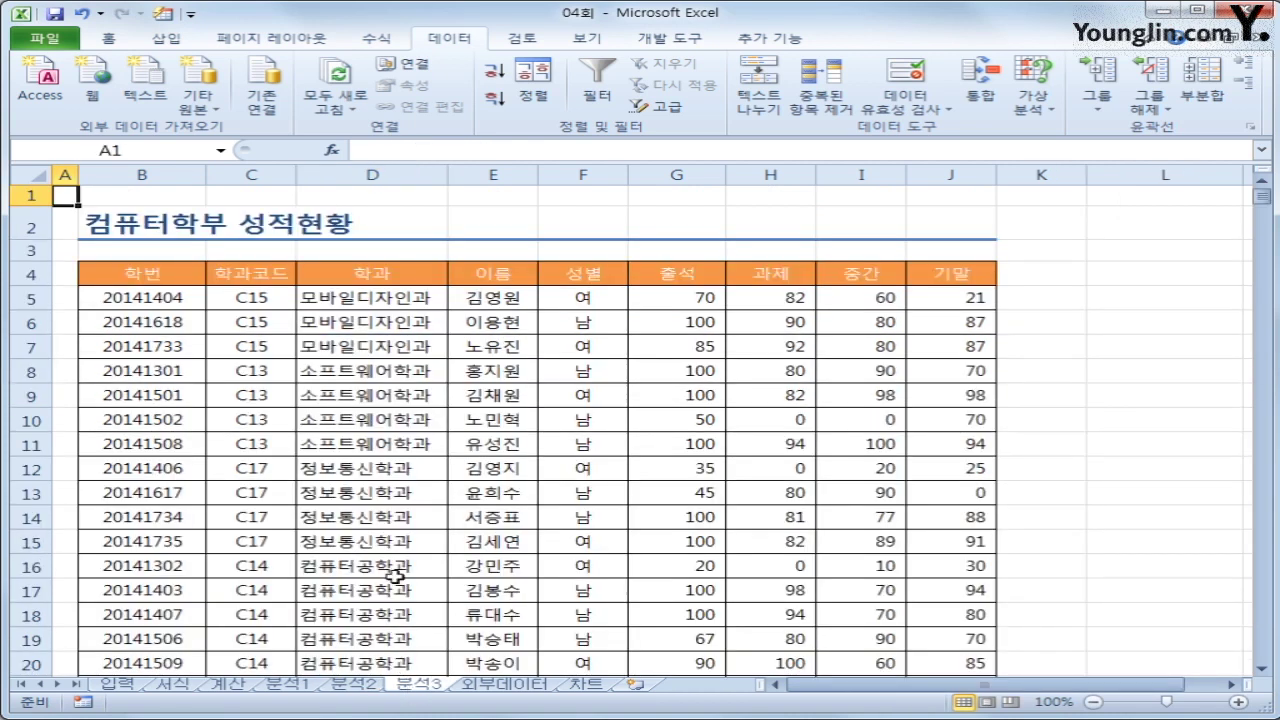
pyautogui.click(172, 275)
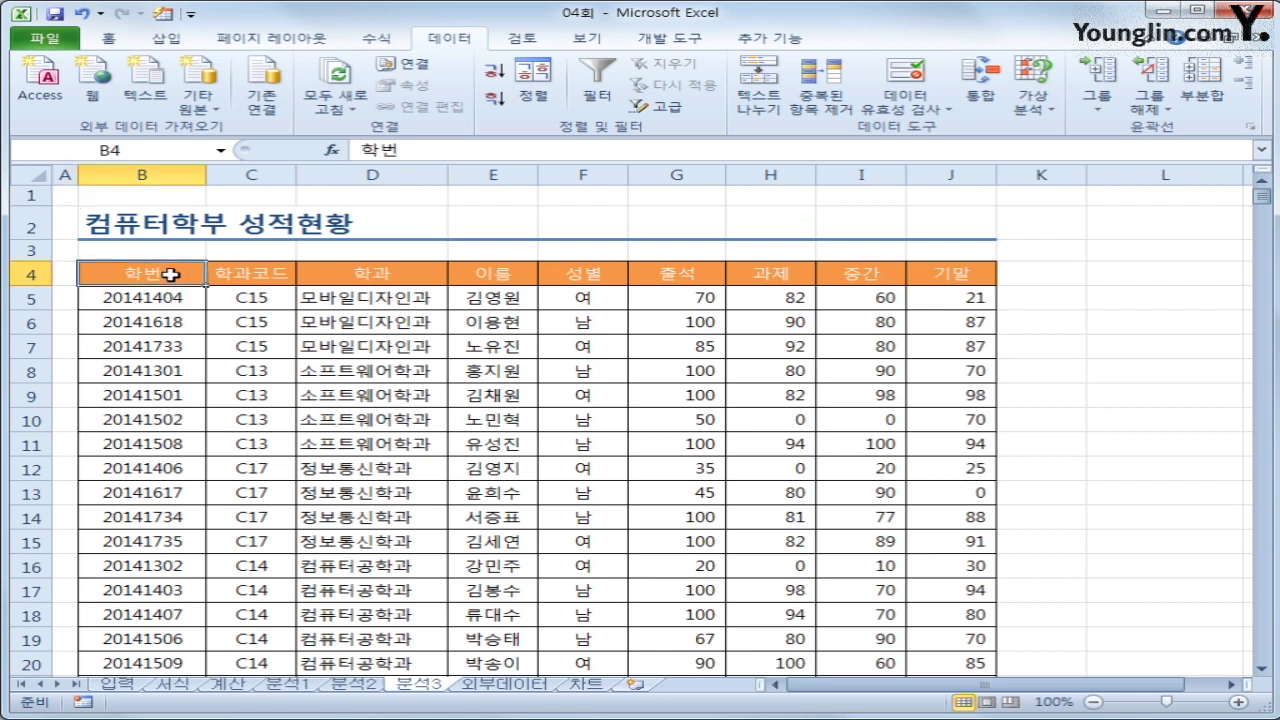
pyautogui.press('alt')
pyautogui.press('n')
pyautogui.press('v')
pyautogui.press('t')
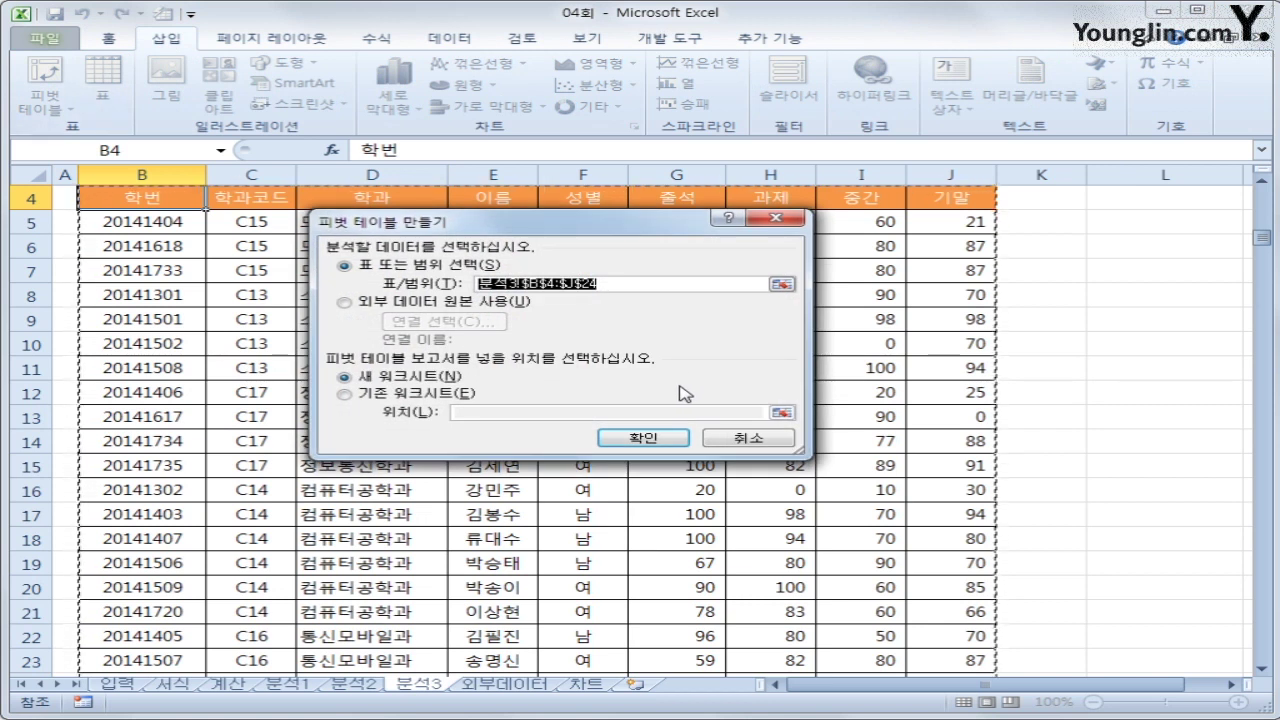
pyautogui.click(442, 396)
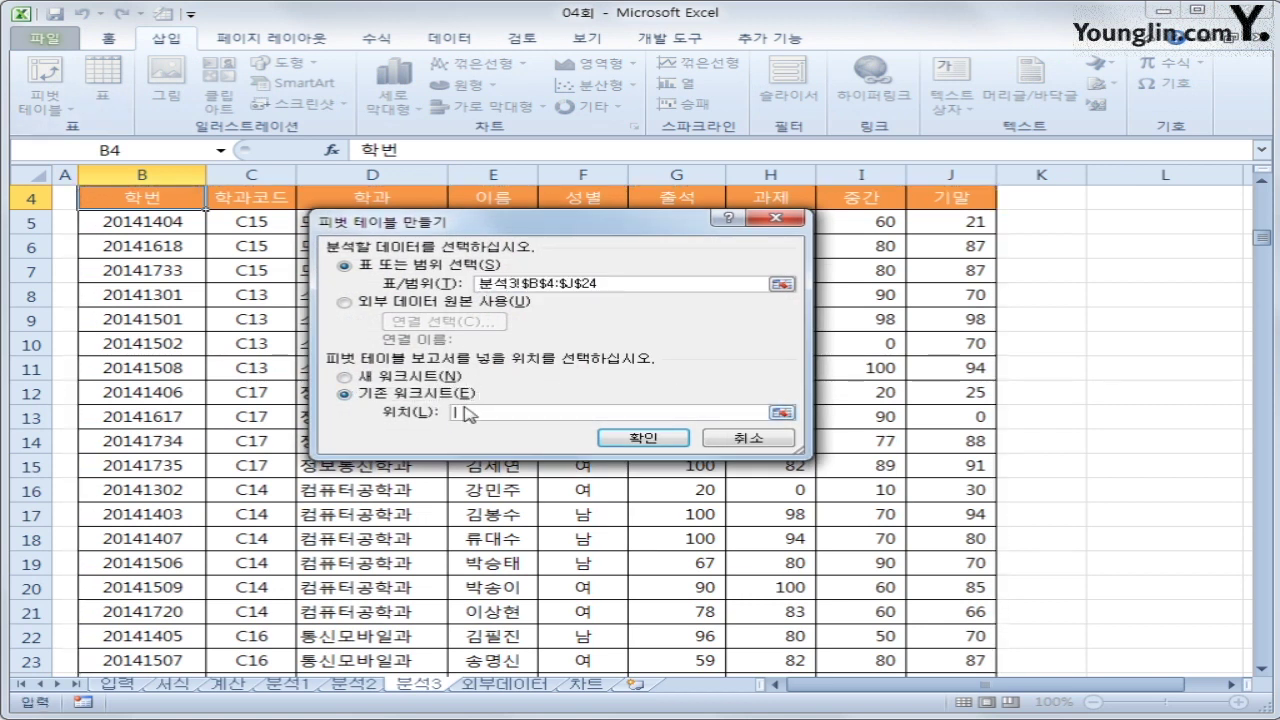
pyautogui.click(1132, 247)
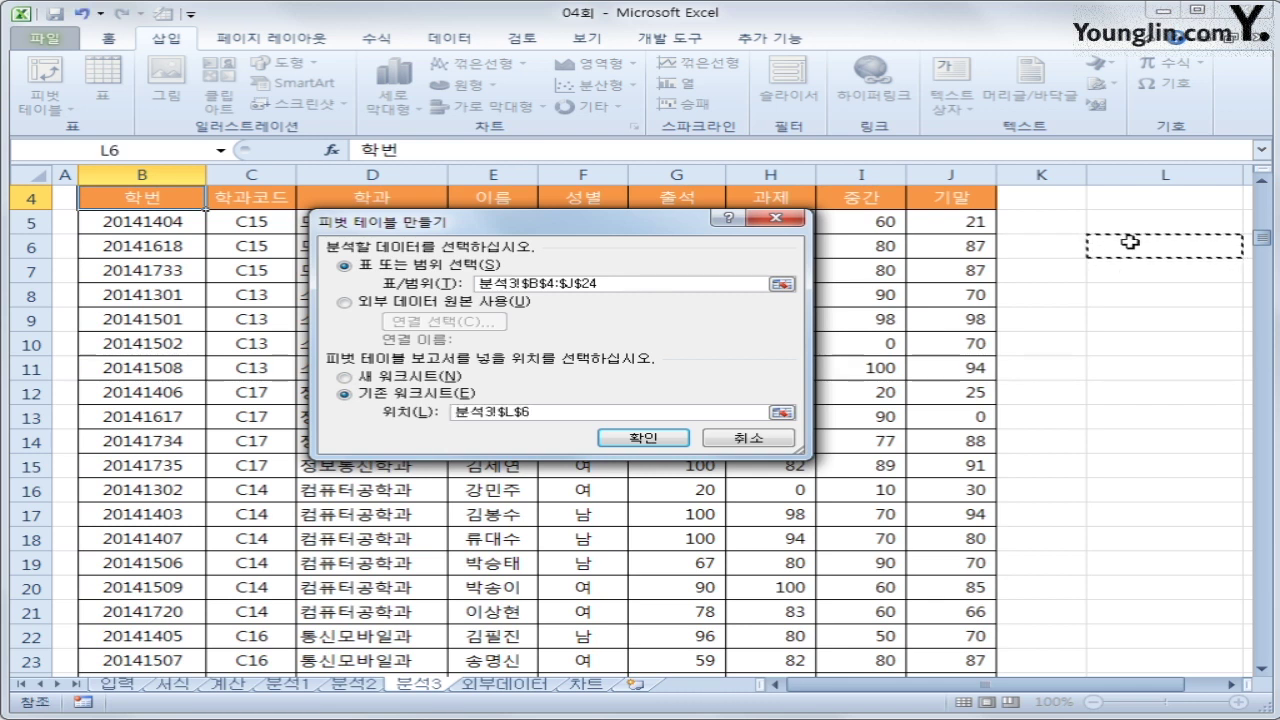
pyautogui.click(1122, 204)
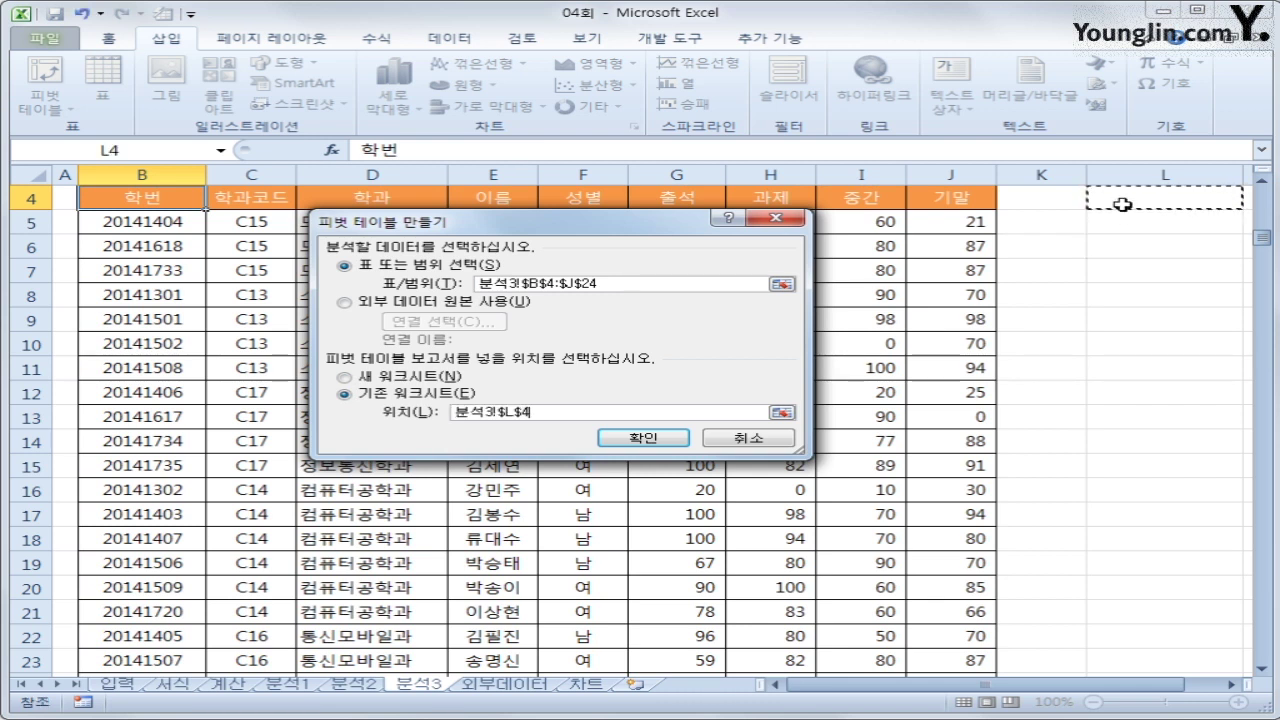
pyautogui.click(684, 441)
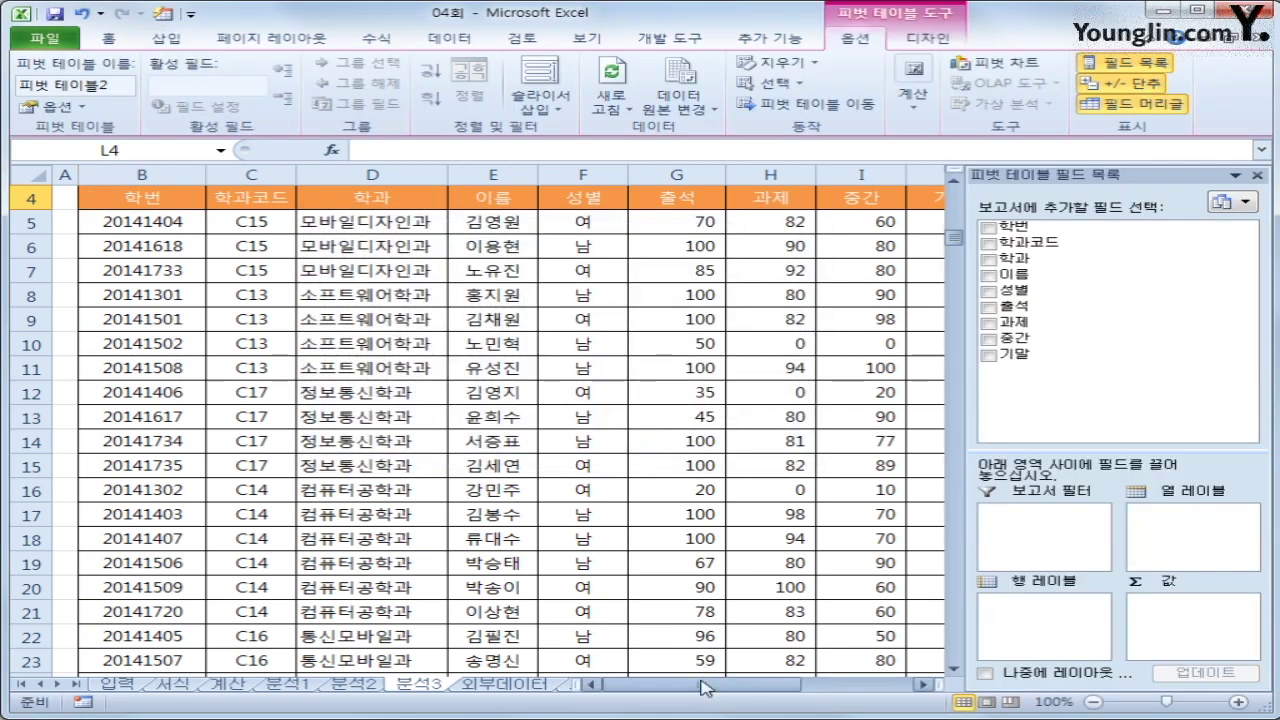
# Lay out the pivot table with 학과 as row labels, 성별 as column labels and the count of 이름 as values
pyautogui.moveTo(592, 684); pyautogui.dragTo(860, 700)
pyautogui.click(922, 684)
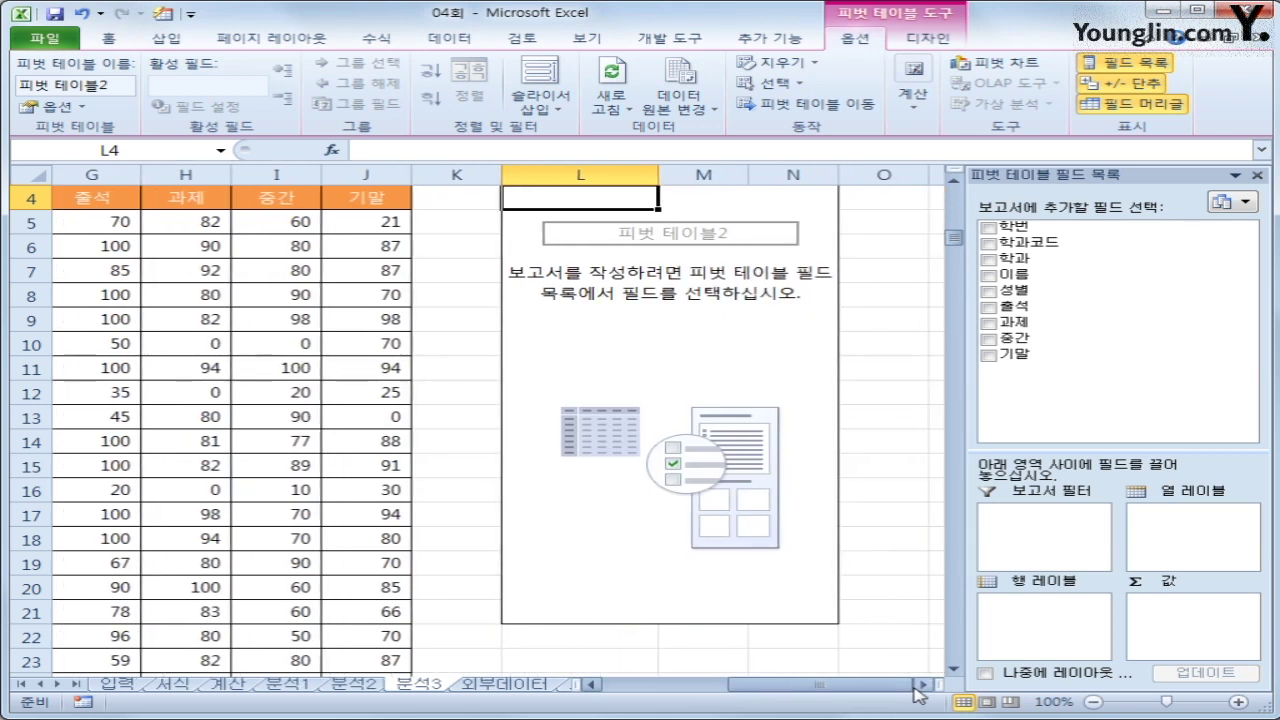
pyautogui.click(922, 684)
pyautogui.scroll(1, 584, 393)
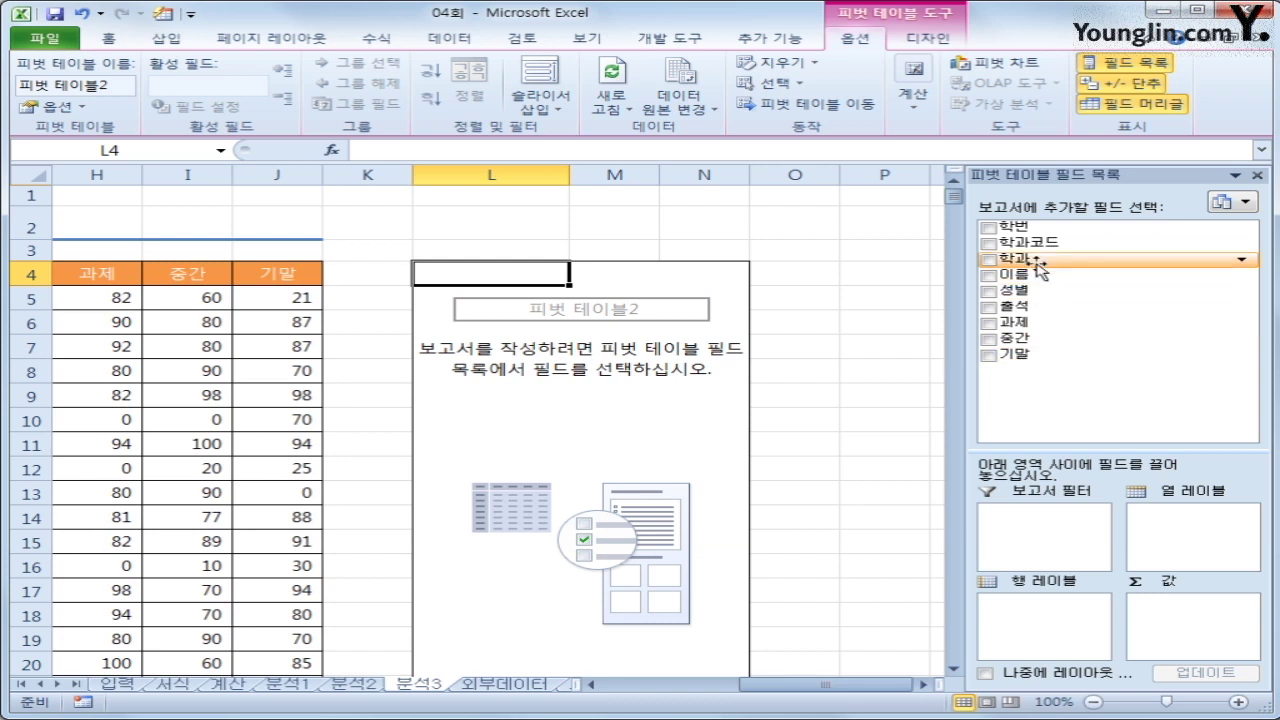
pyautogui.moveTo(1014, 258); pyautogui.dragTo(1062, 610)
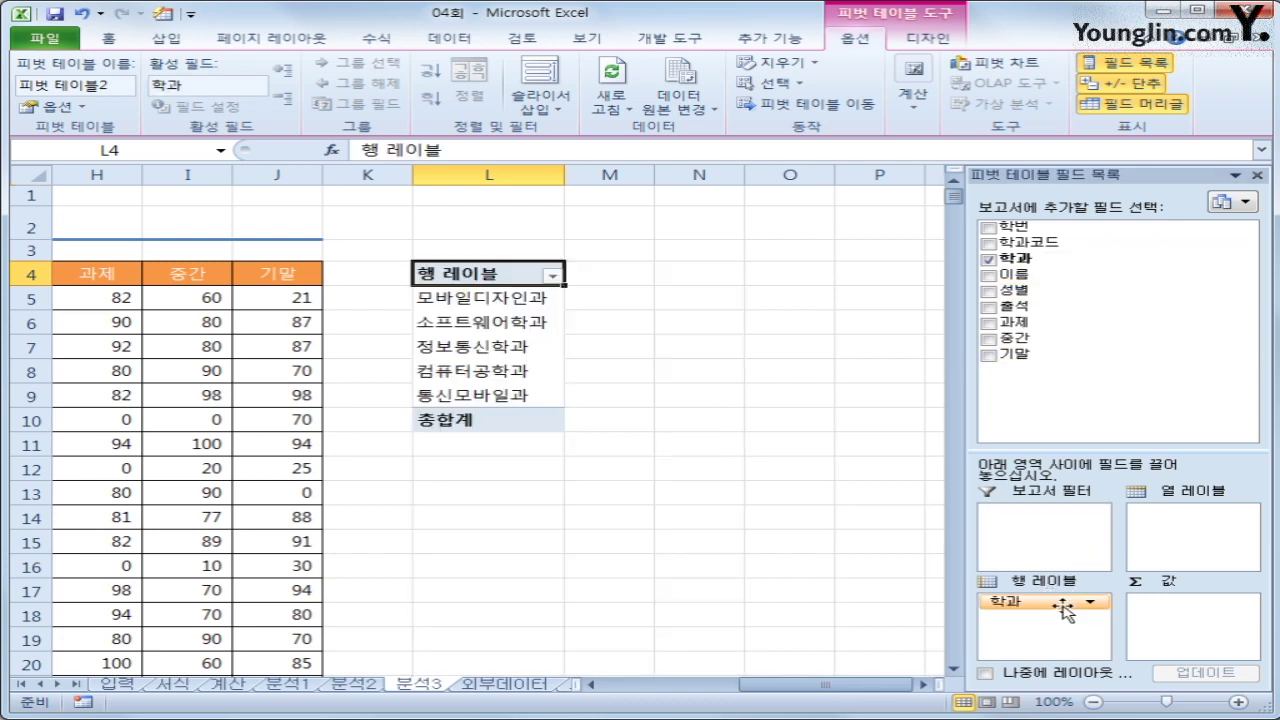
pyautogui.moveTo(1057, 289); pyautogui.dragTo(1178, 557)
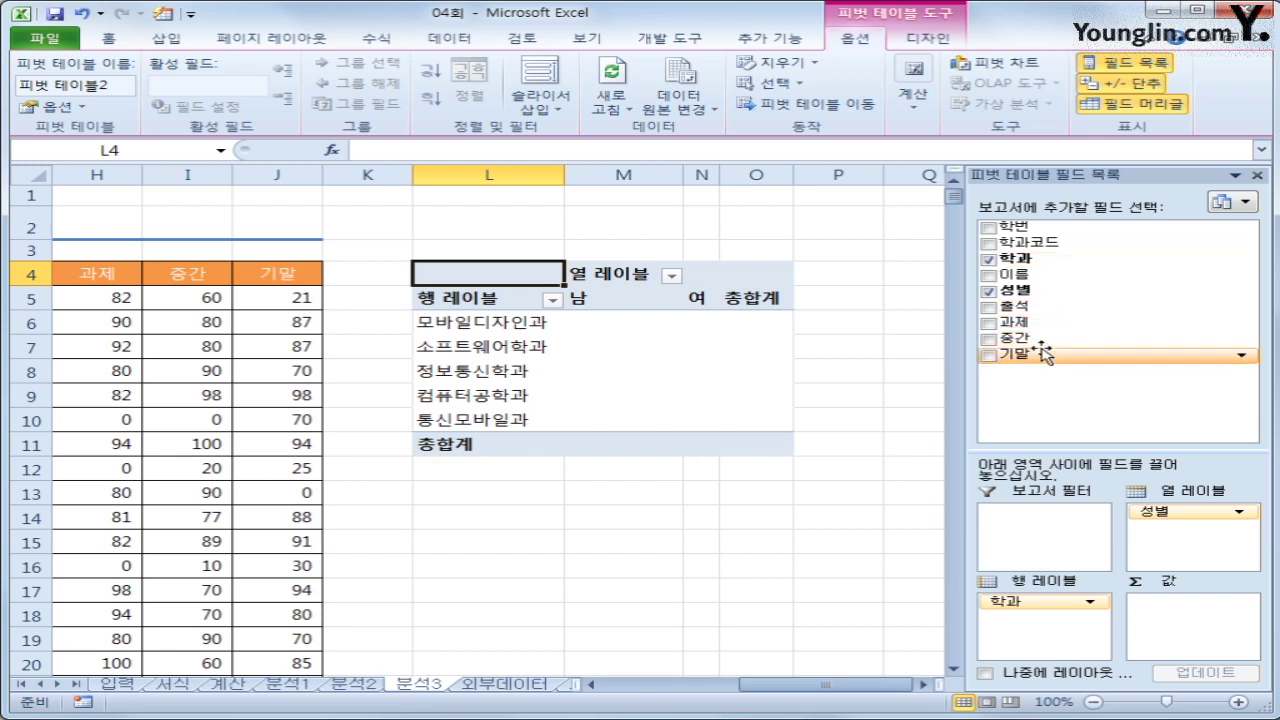
pyautogui.moveTo(1015, 273); pyautogui.dragTo(1180, 630)
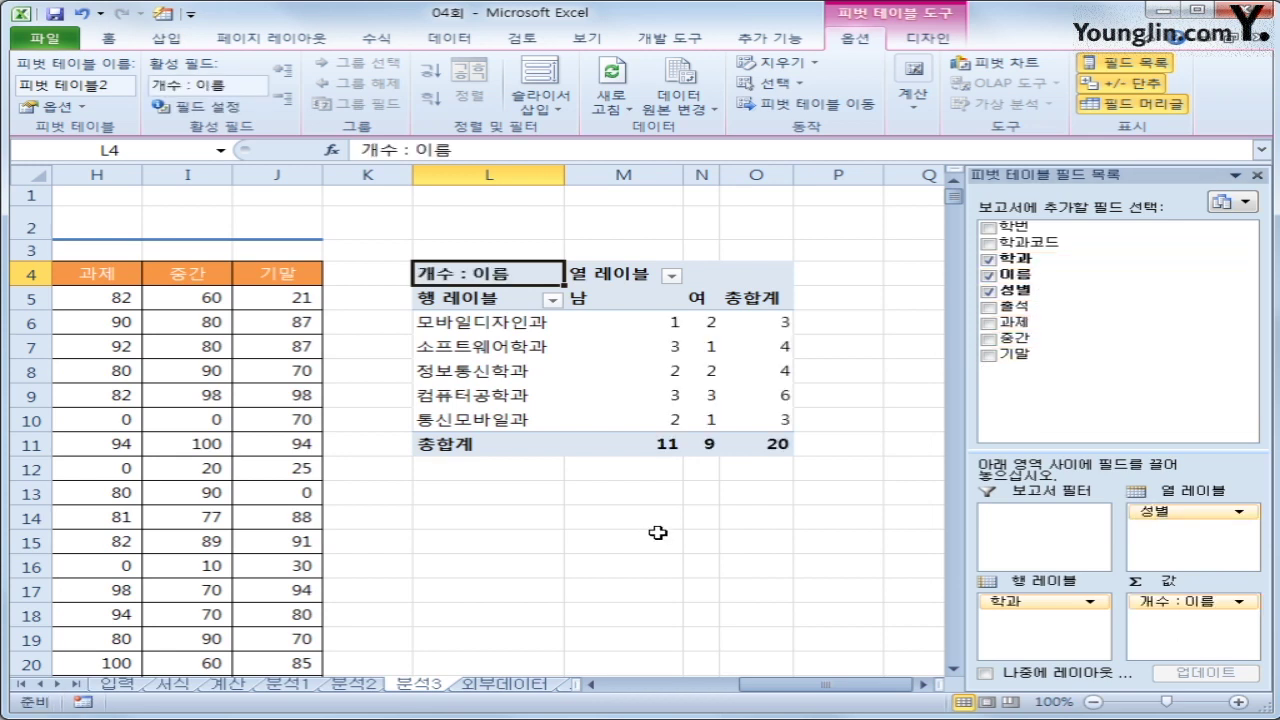
# Apply the pivot table style 피벗 스타일 어둡게 14 to the report at L4
pyautogui.click(910, 40)
pyautogui.click(1105, 106)
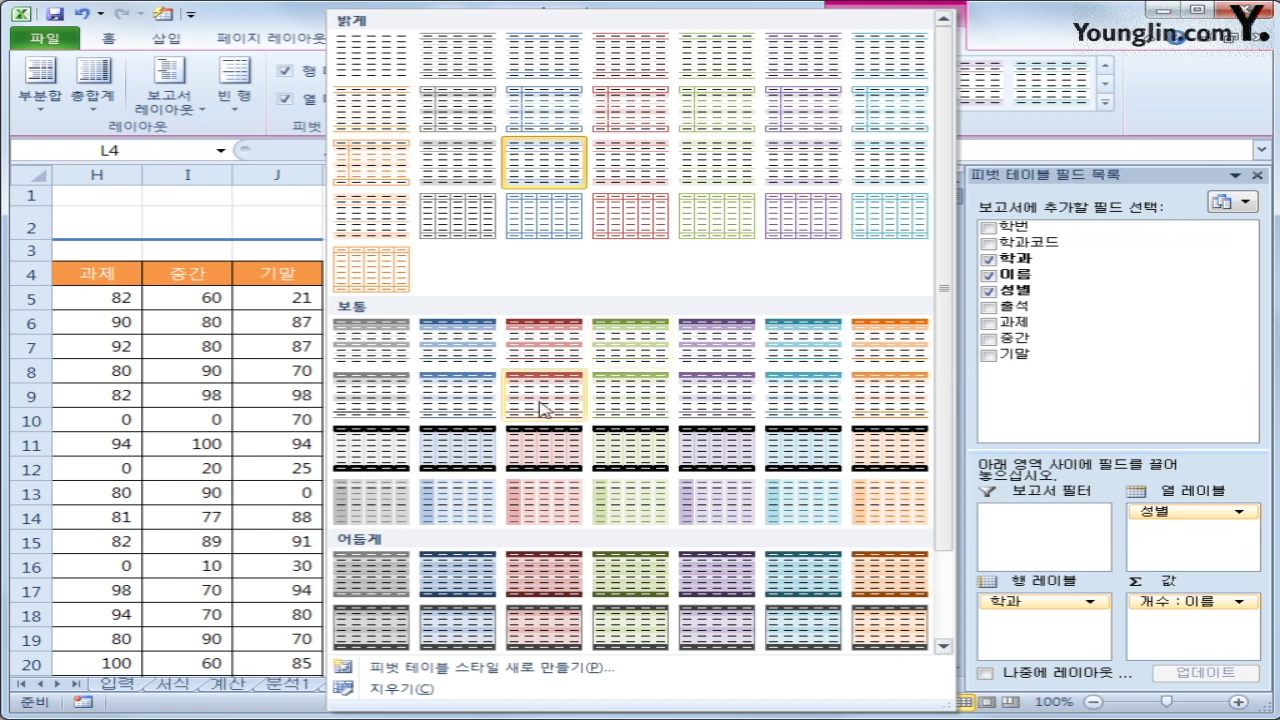
pyautogui.click(860, 640)
pyautogui.click(860, 633)
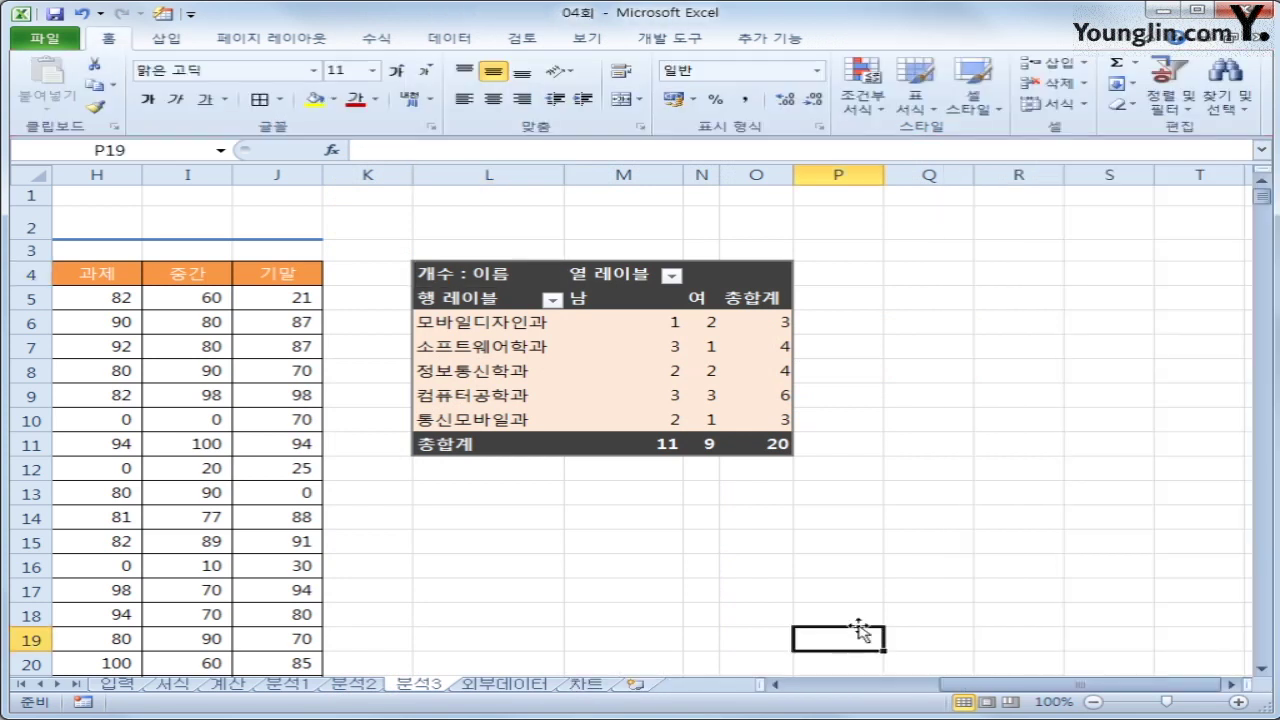
pyautogui.click(1025, 589)
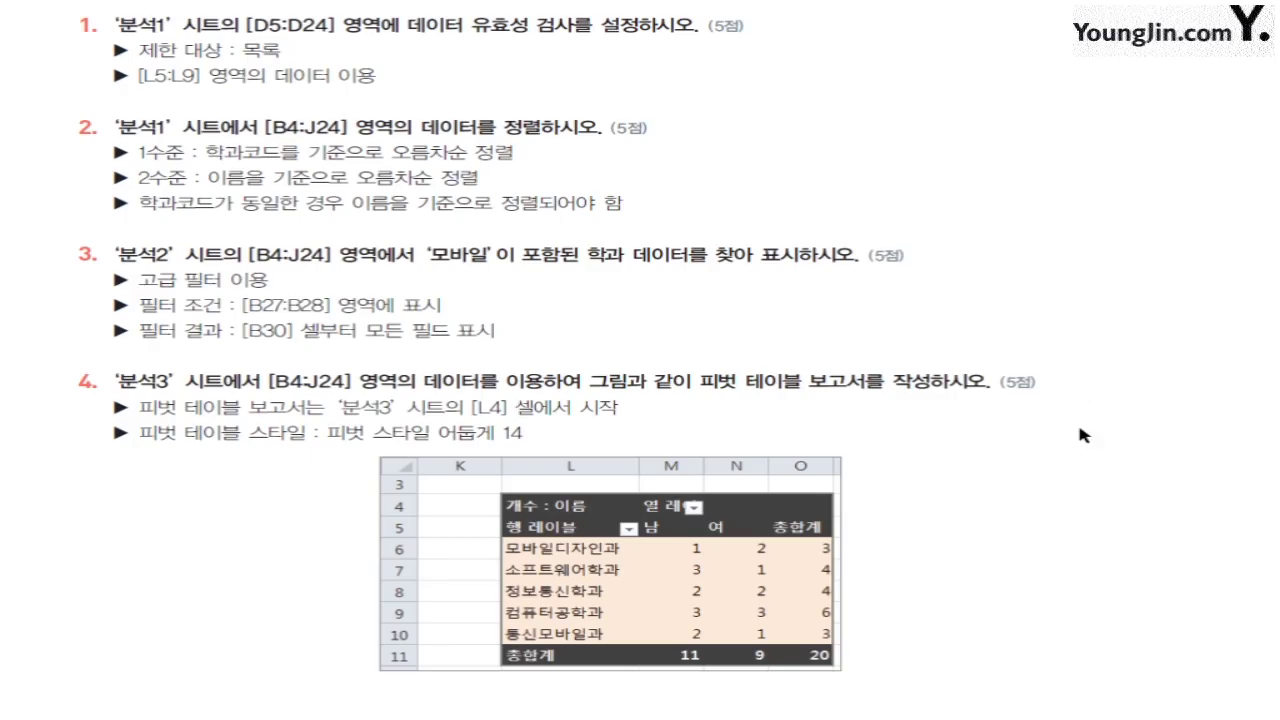
# Read tasks 1 and 2 of the exam document's 기타 작업 section, covering the external data import and the chart's source, type and placement
pyautogui.scroll(-10, 1083, 435)
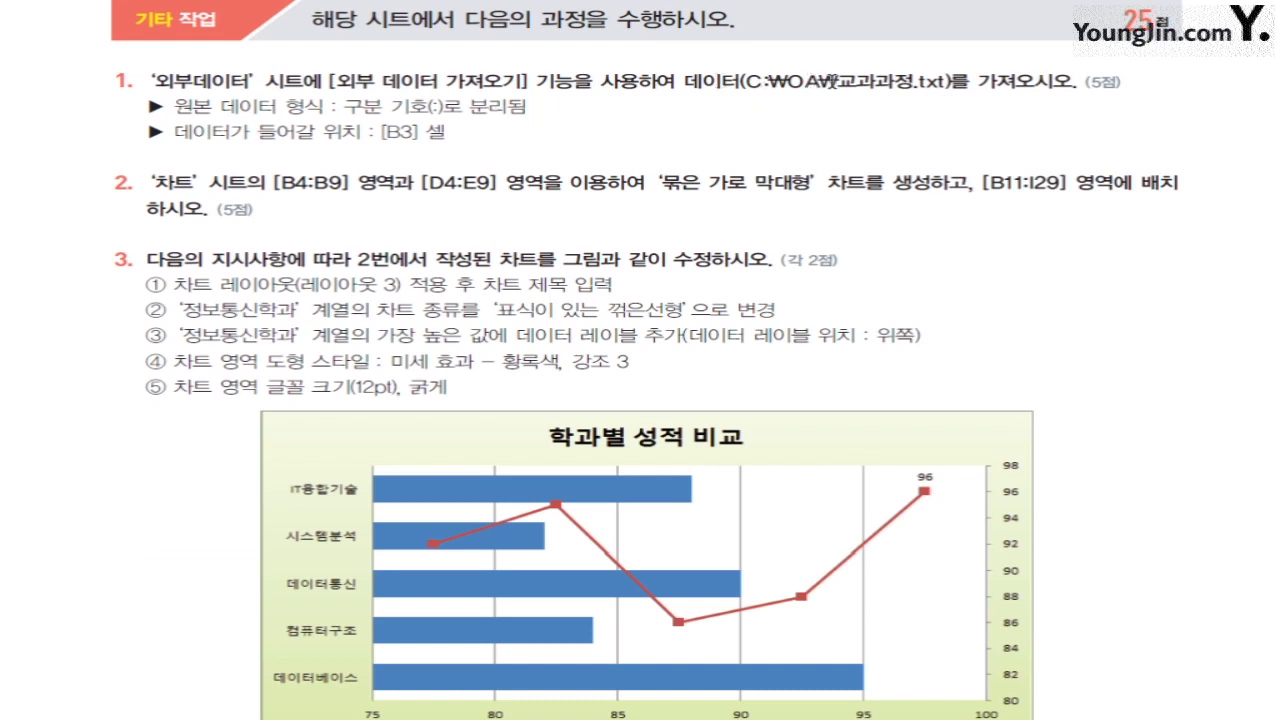
pyautogui.moveTo(833, 80); pyautogui.dragTo(952, 80)
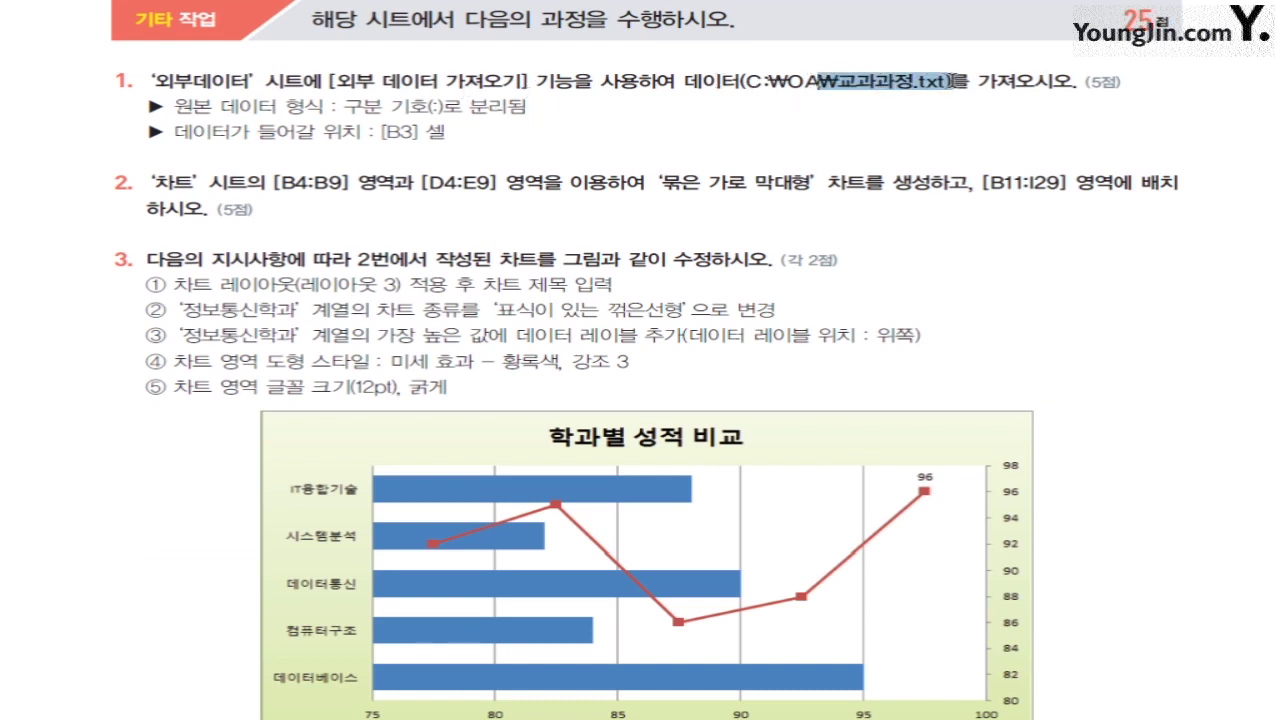
pyautogui.moveTo(342, 101); pyautogui.dragTo(452, 104)
pyautogui.click(583, 147)
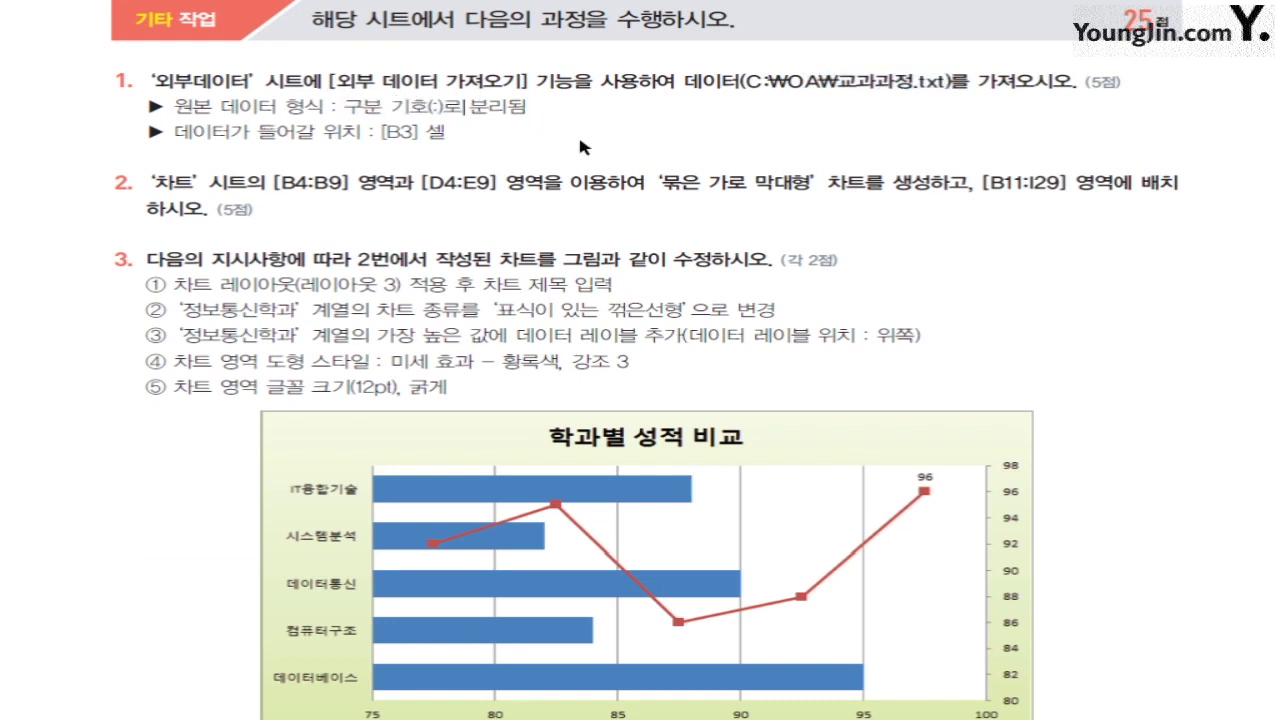
pyautogui.moveTo(380, 132); pyautogui.dragTo(415, 134)
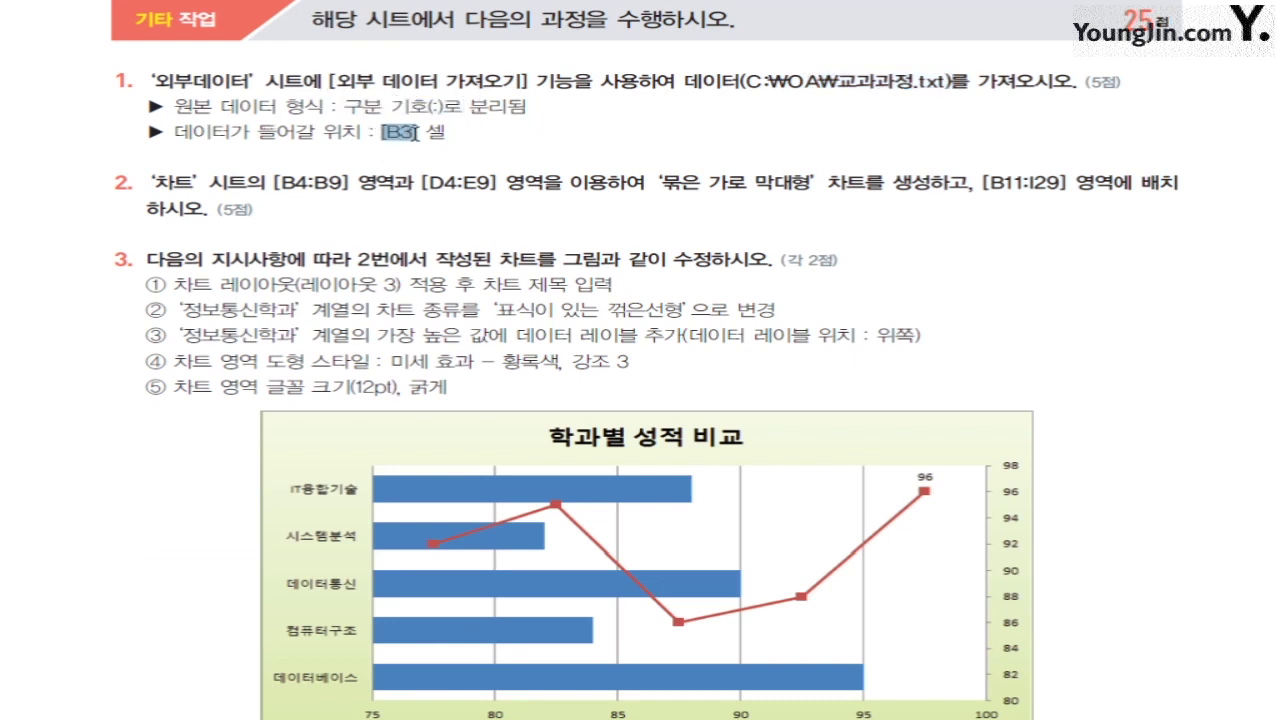
pyautogui.click(507, 141)
pyautogui.moveTo(268, 183); pyautogui.dragTo(797, 187)
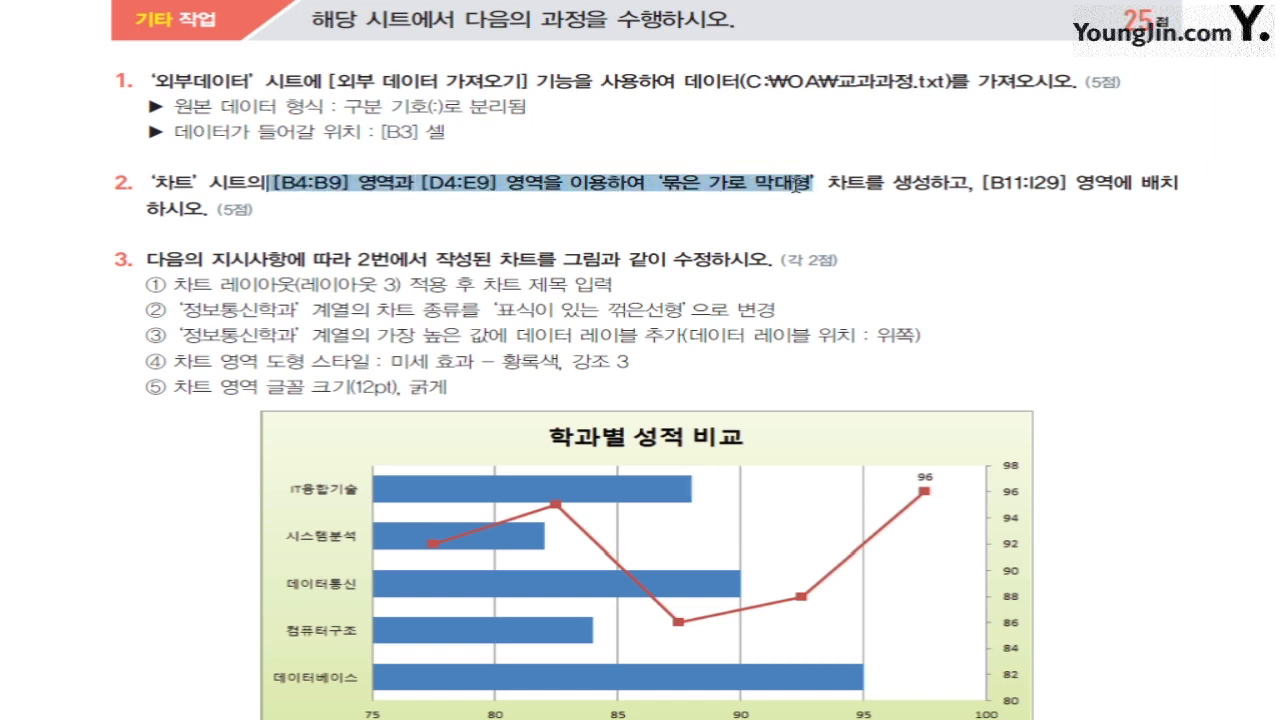
pyautogui.click(952, 223)
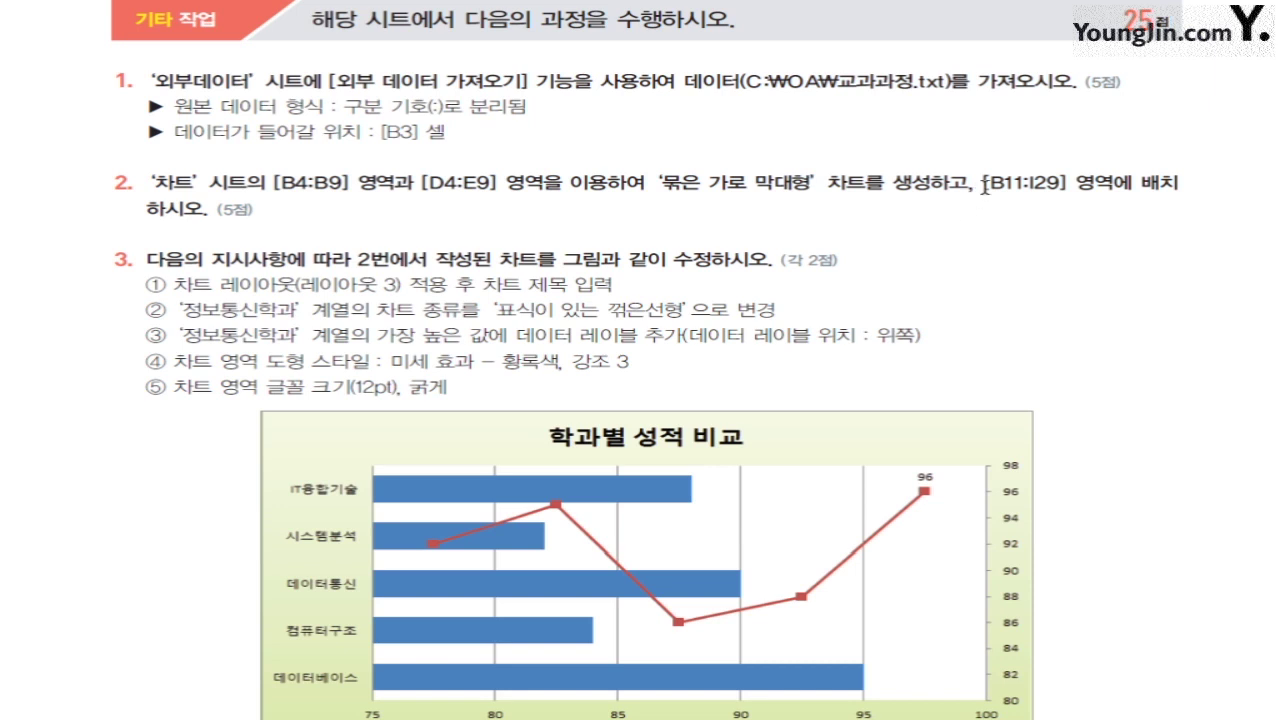
pyautogui.moveTo(985, 187); pyautogui.dragTo(1133, 186)
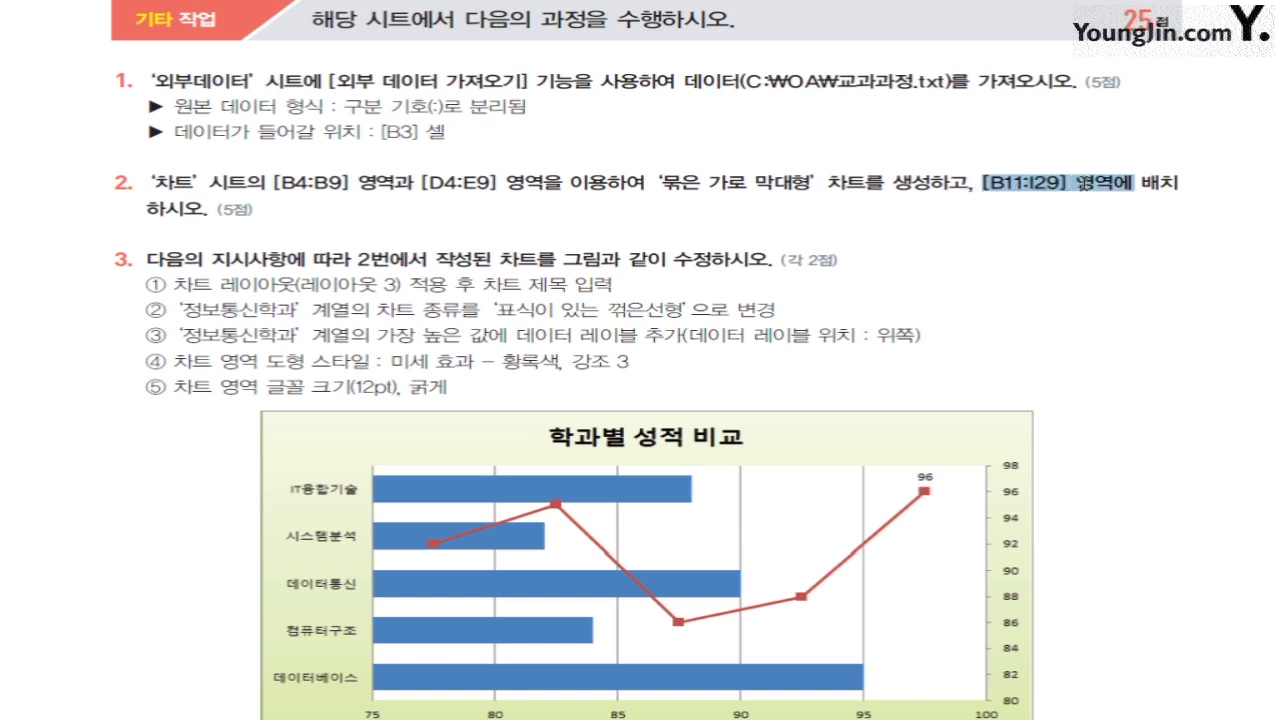
pyautogui.click(1082, 251)
# Read task 3's chart modification instructions and sample chart in the exam document, continuing down to task 4's page setup requirements
pyautogui.scroll(-1, 1047, 332)
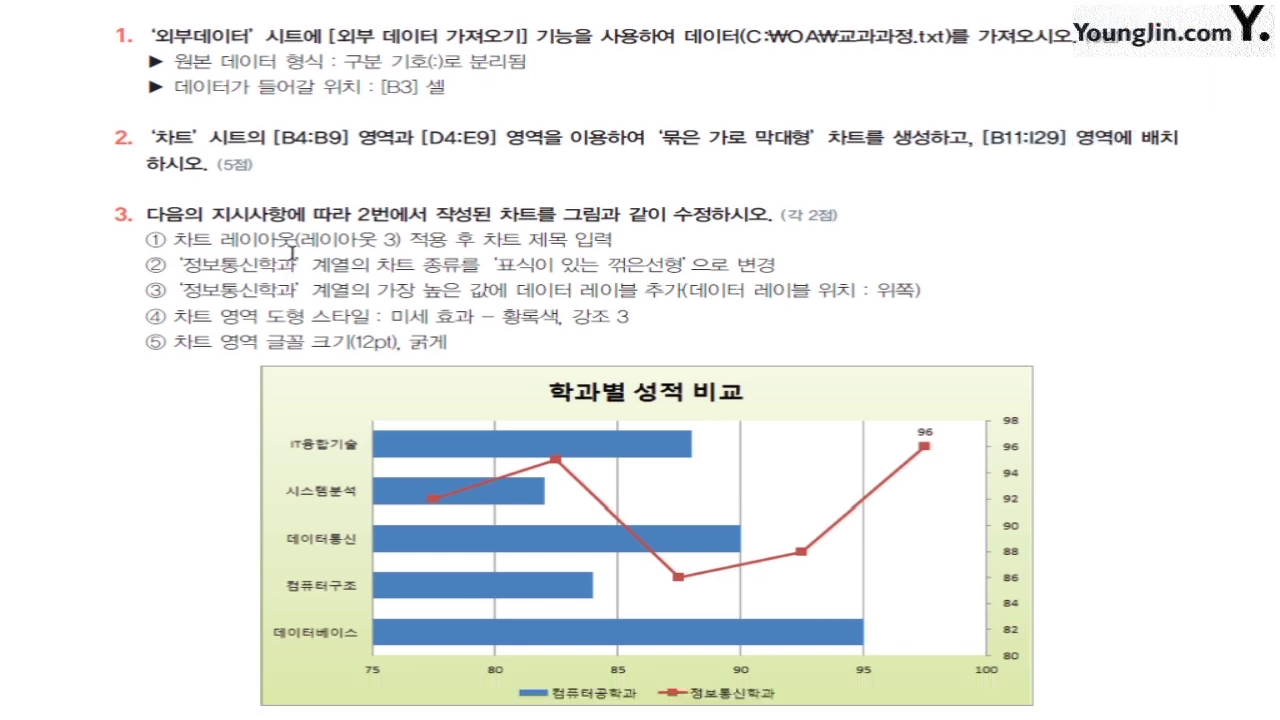
pyautogui.moveTo(219, 240); pyautogui.dragTo(603, 238)
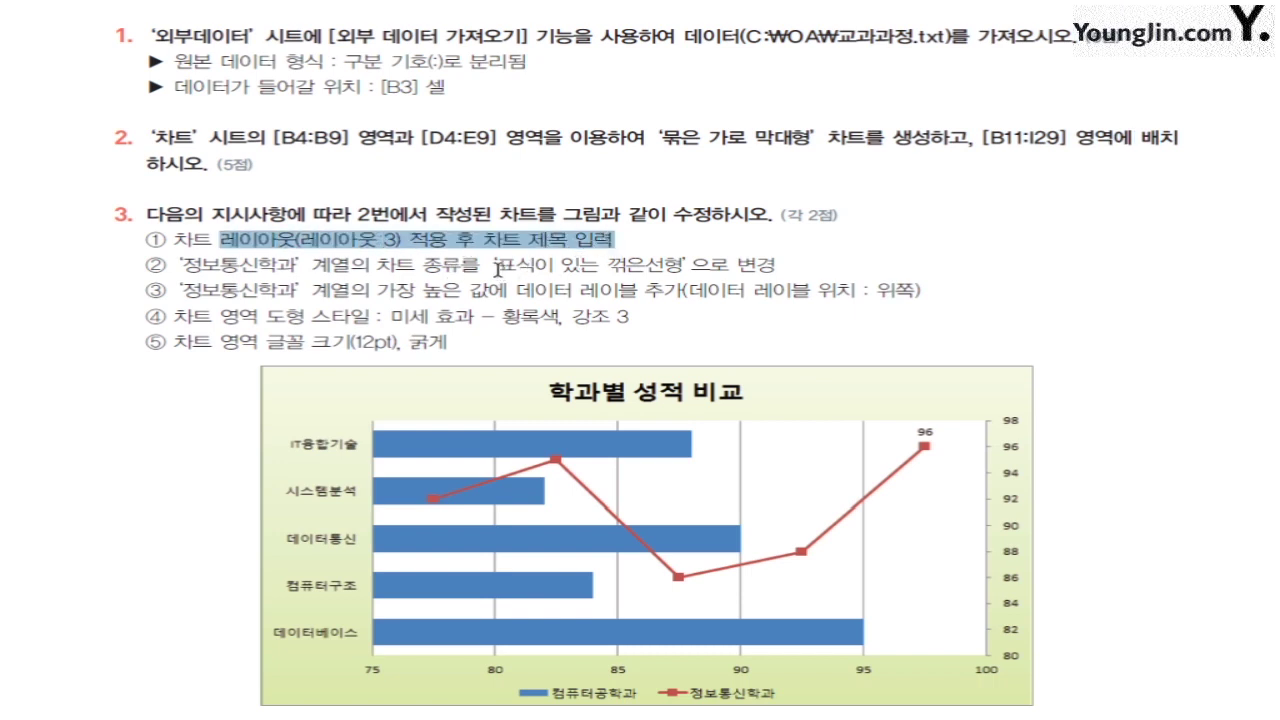
pyautogui.moveTo(422, 266); pyautogui.dragTo(680, 270)
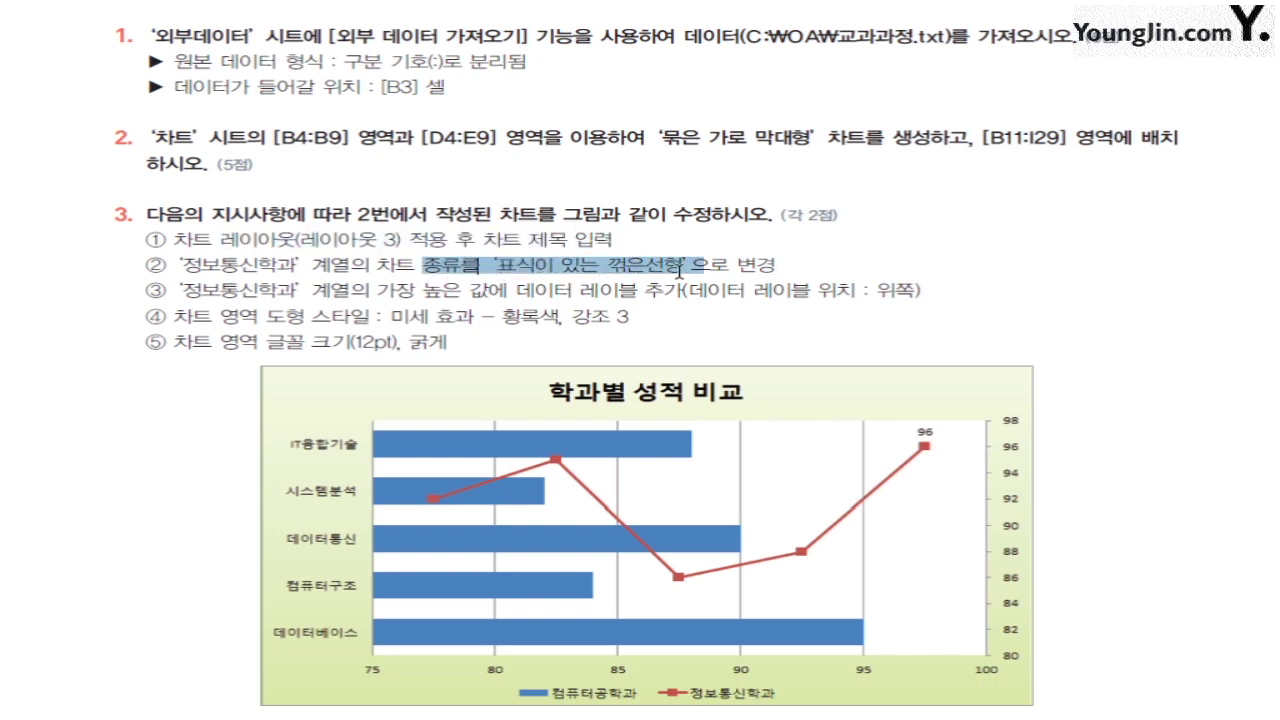
pyautogui.click(713, 324)
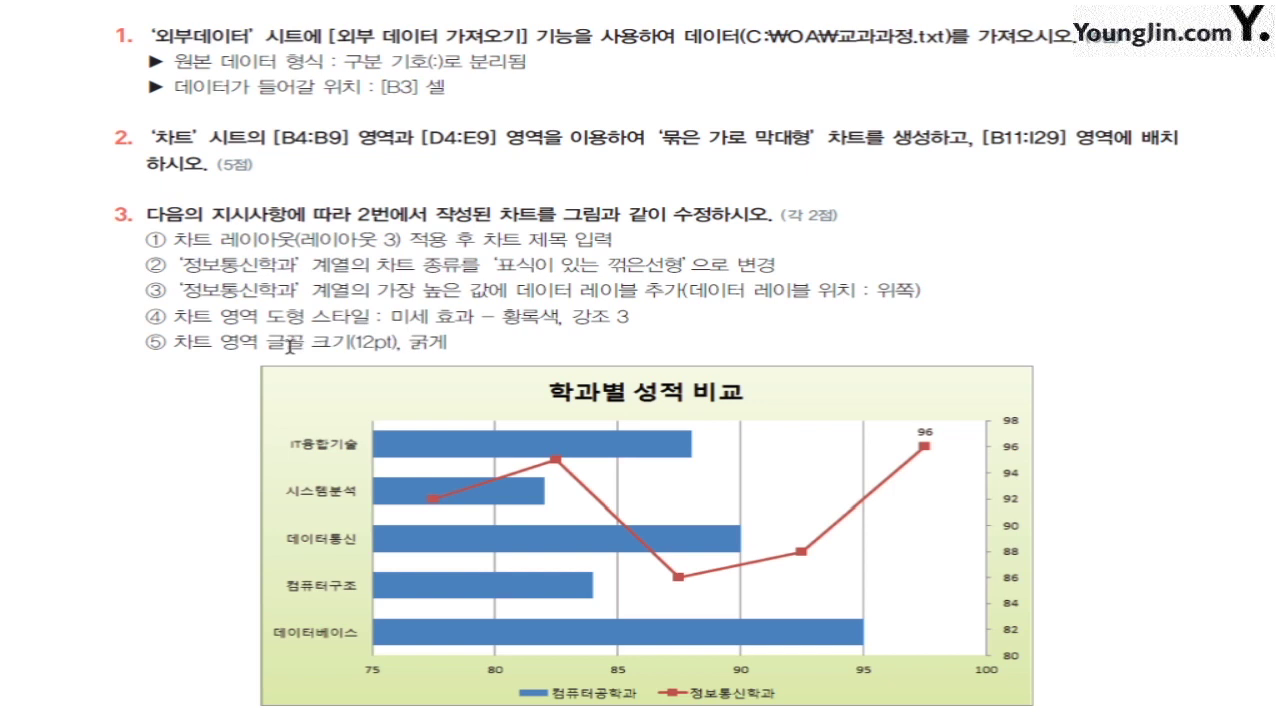
pyautogui.moveTo(289, 345); pyautogui.dragTo(452, 346)
pyautogui.click(533, 356)
pyautogui.scroll(-3, 504, 351)
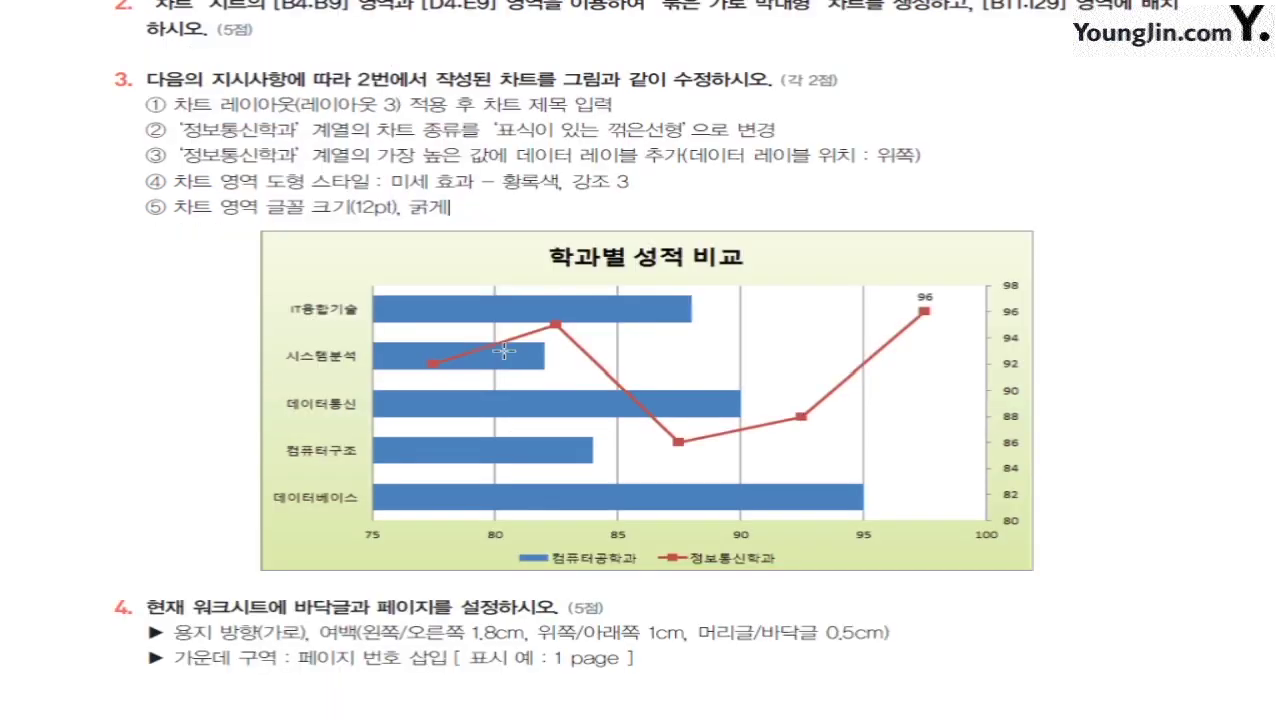
# Read task 4 of the exam document, covering the page orientation, margins and the page number in the footer's centre section
pyautogui.scroll(-2, 504, 351)
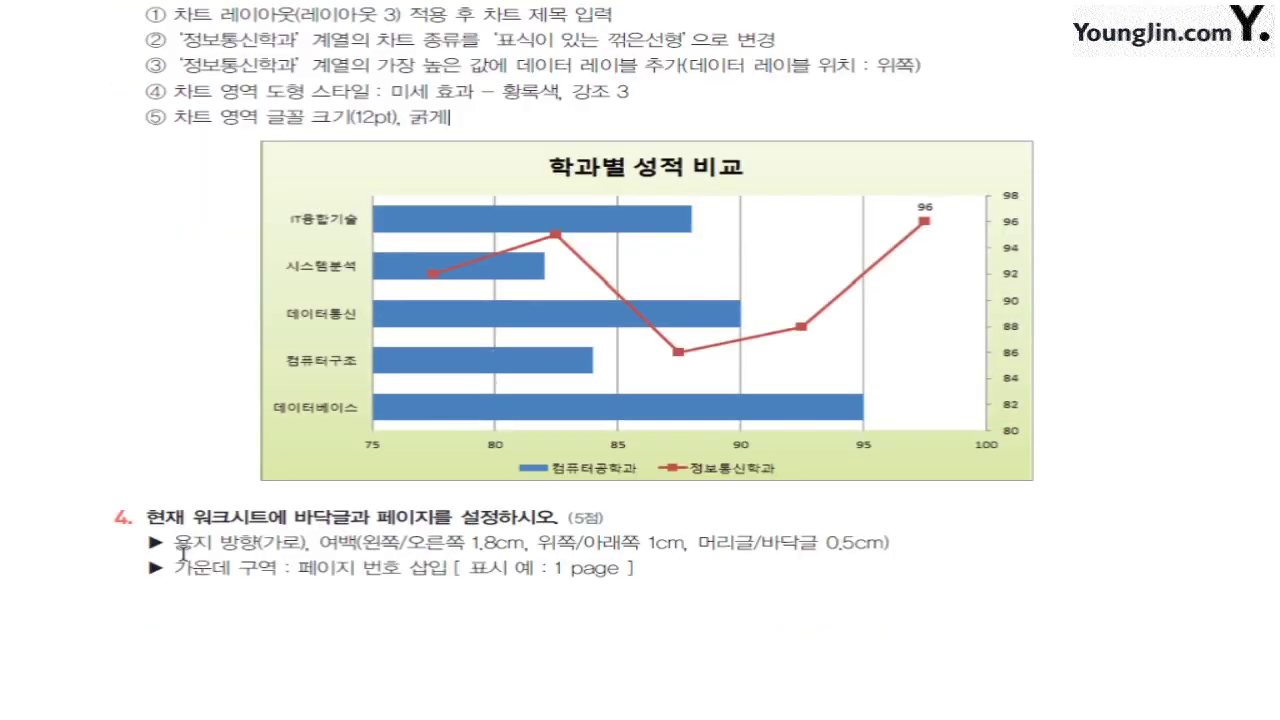
pyautogui.moveTo(174, 543); pyautogui.dragTo(857, 551)
pyautogui.click(557, 641)
pyautogui.moveTo(298, 567); pyautogui.dragTo(636, 567)
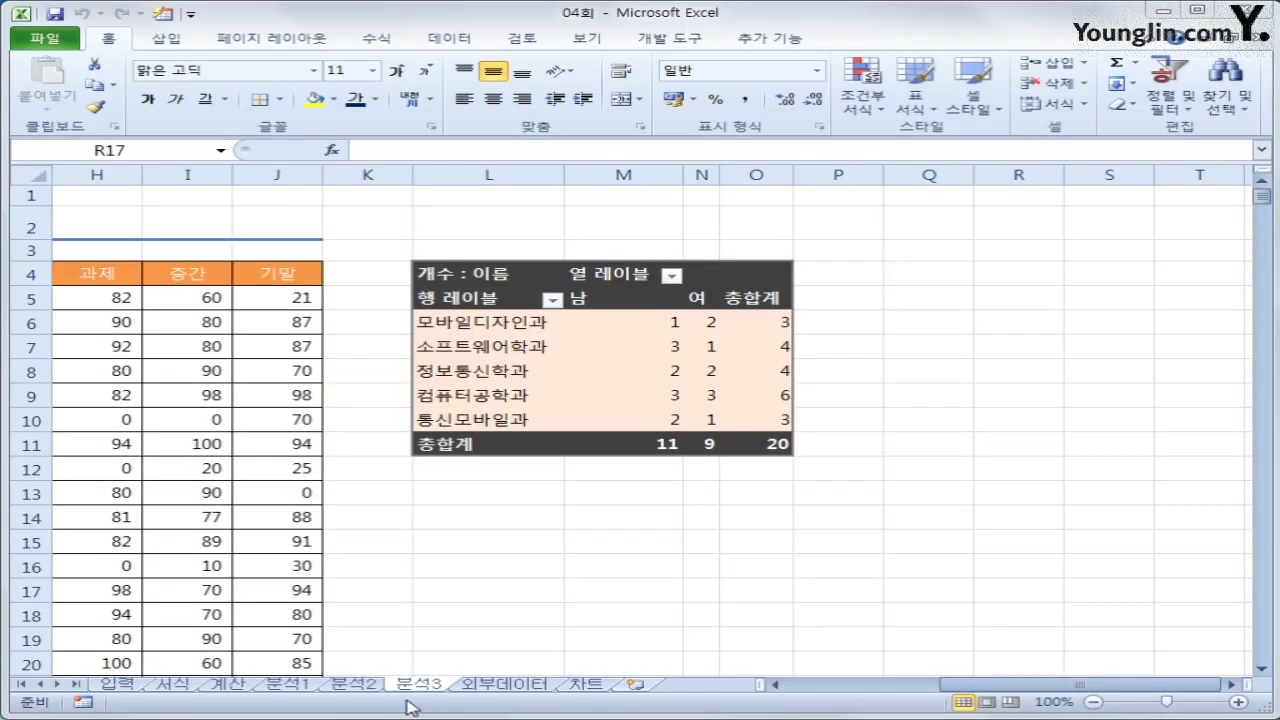
# Switch to Excel and start importing the text file 교과과정 at cell B3 of the 외부데이터 sheet
pyautogui.click(505, 692)
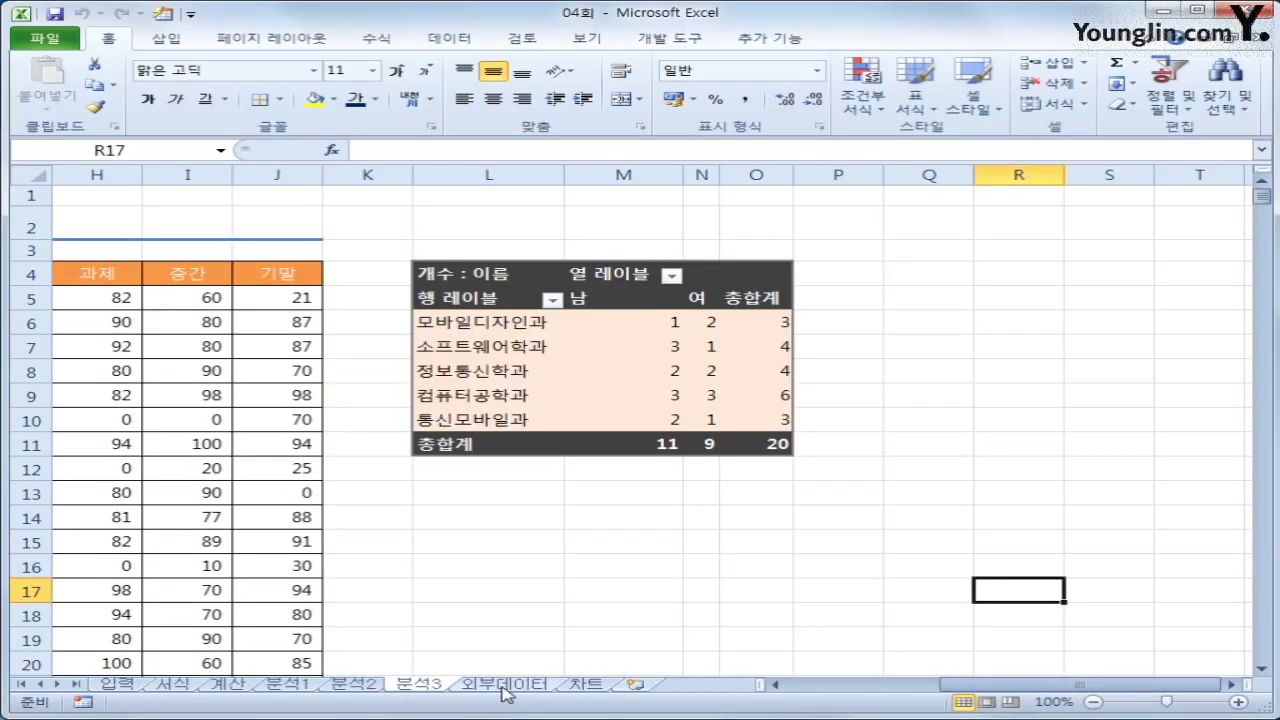
pyautogui.click(503, 688)
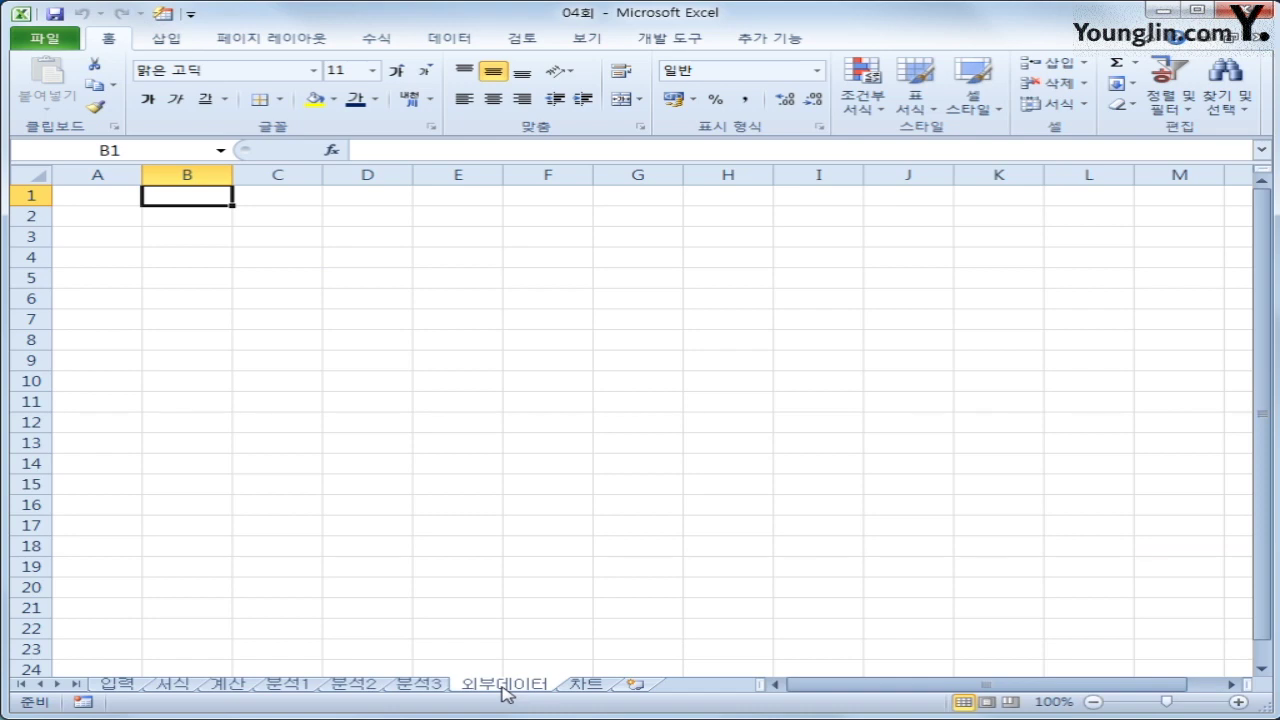
pyautogui.click(172, 246)
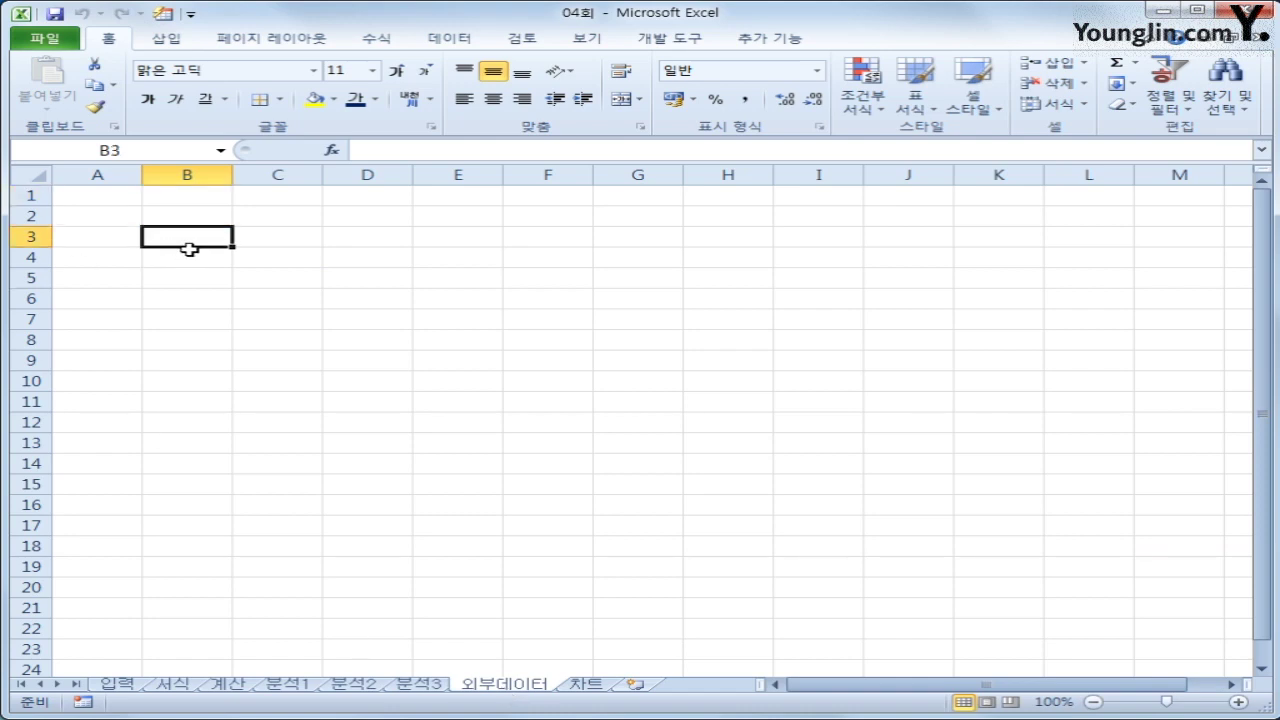
pyautogui.click(440, 42)
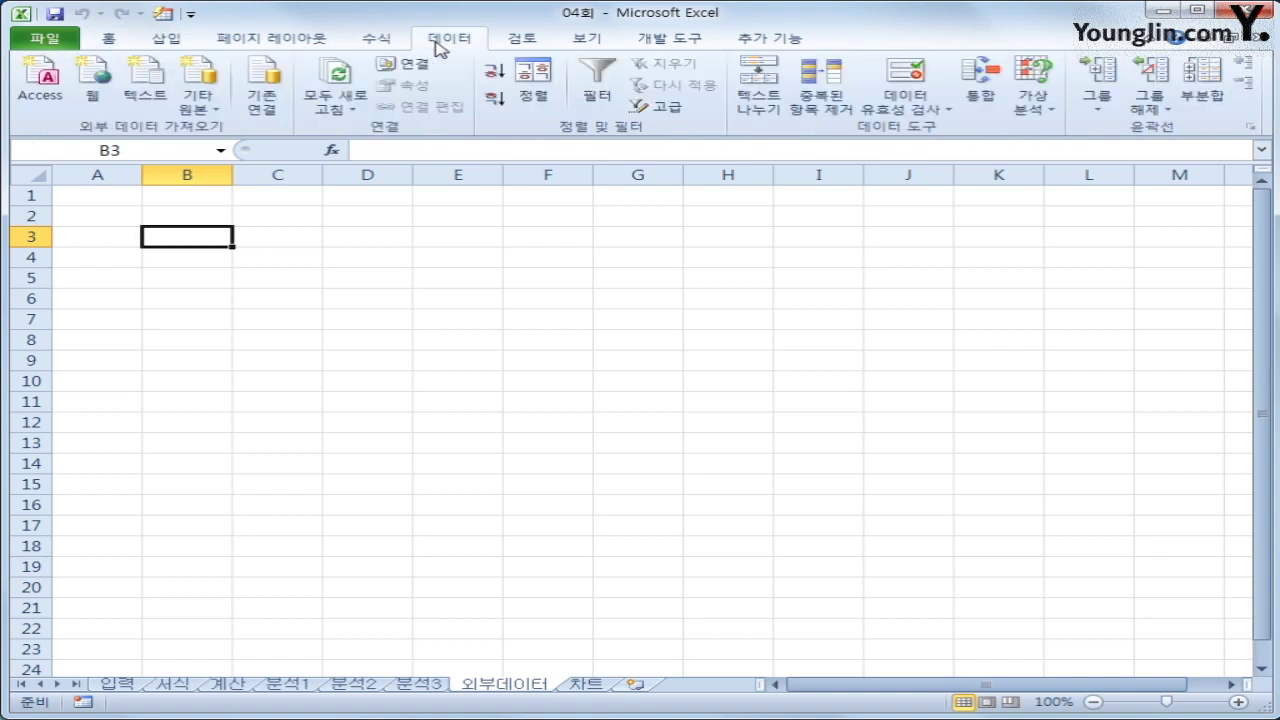
pyautogui.click(145, 85)
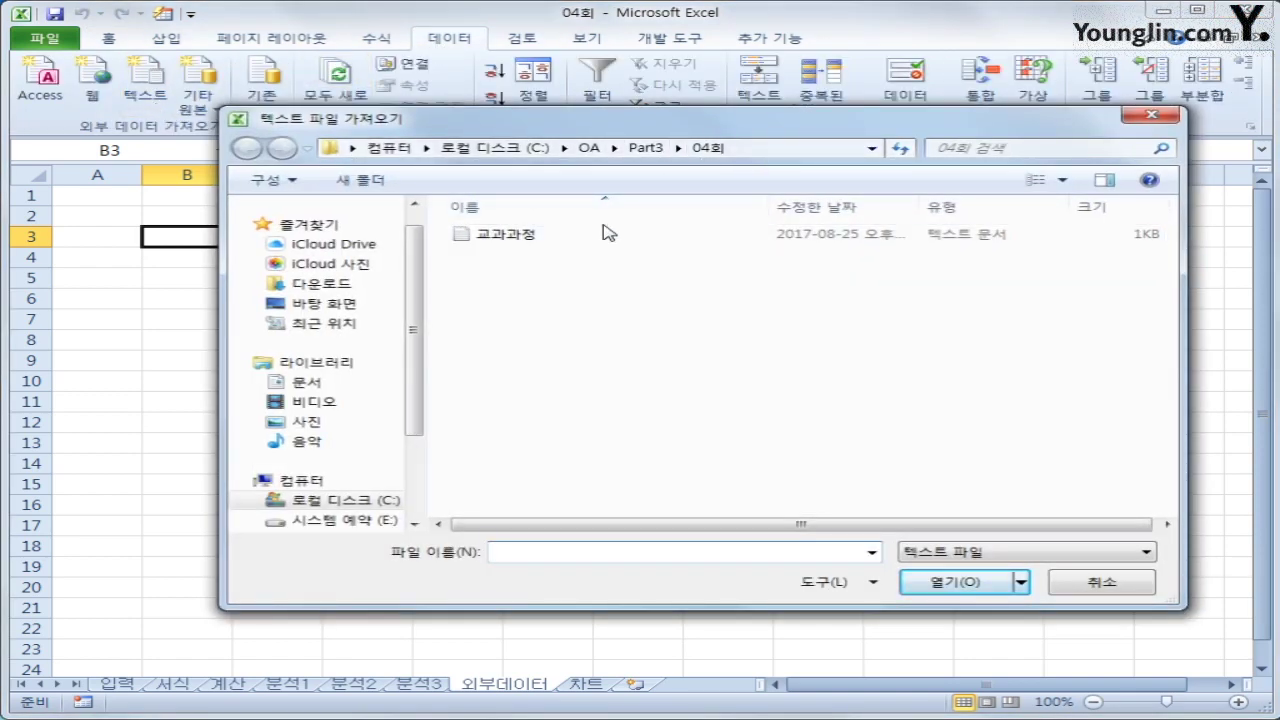
pyautogui.click(588, 238)
pyautogui.click(940, 588)
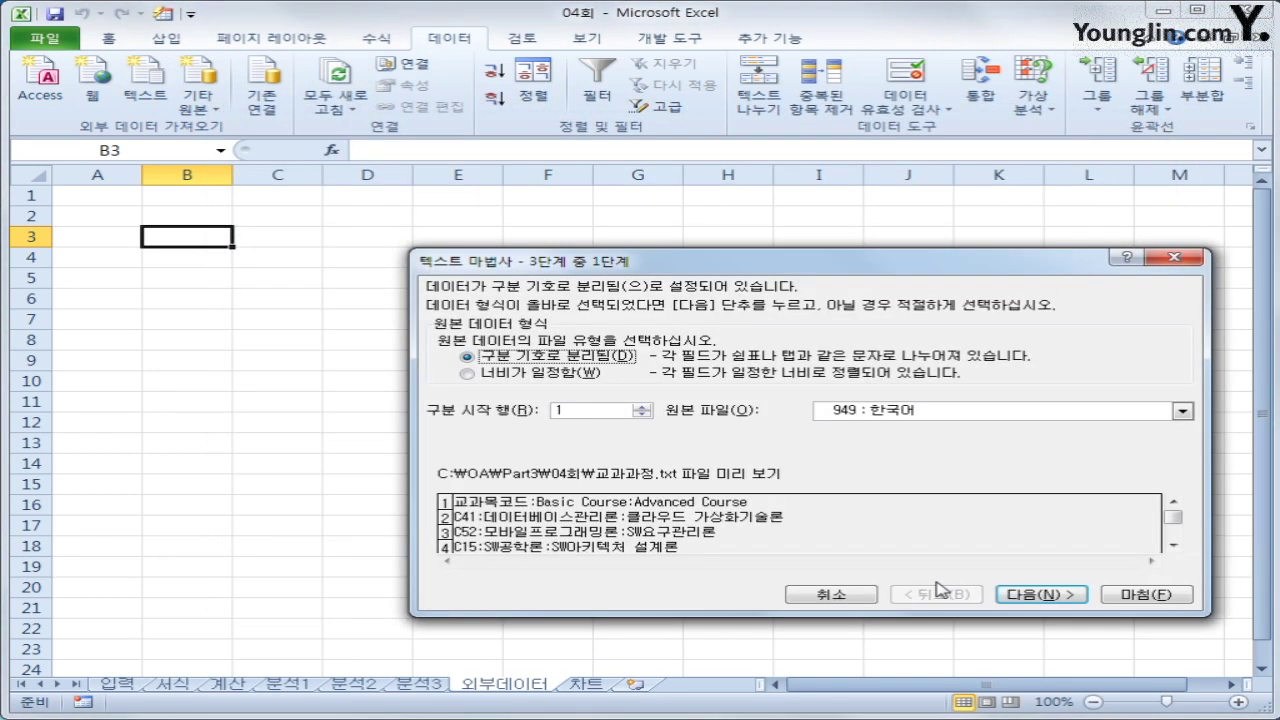
# Keep the text import as delimited and replace the tab delimiter with a custom colon (:) delimiter
pyautogui.click(1038, 598)
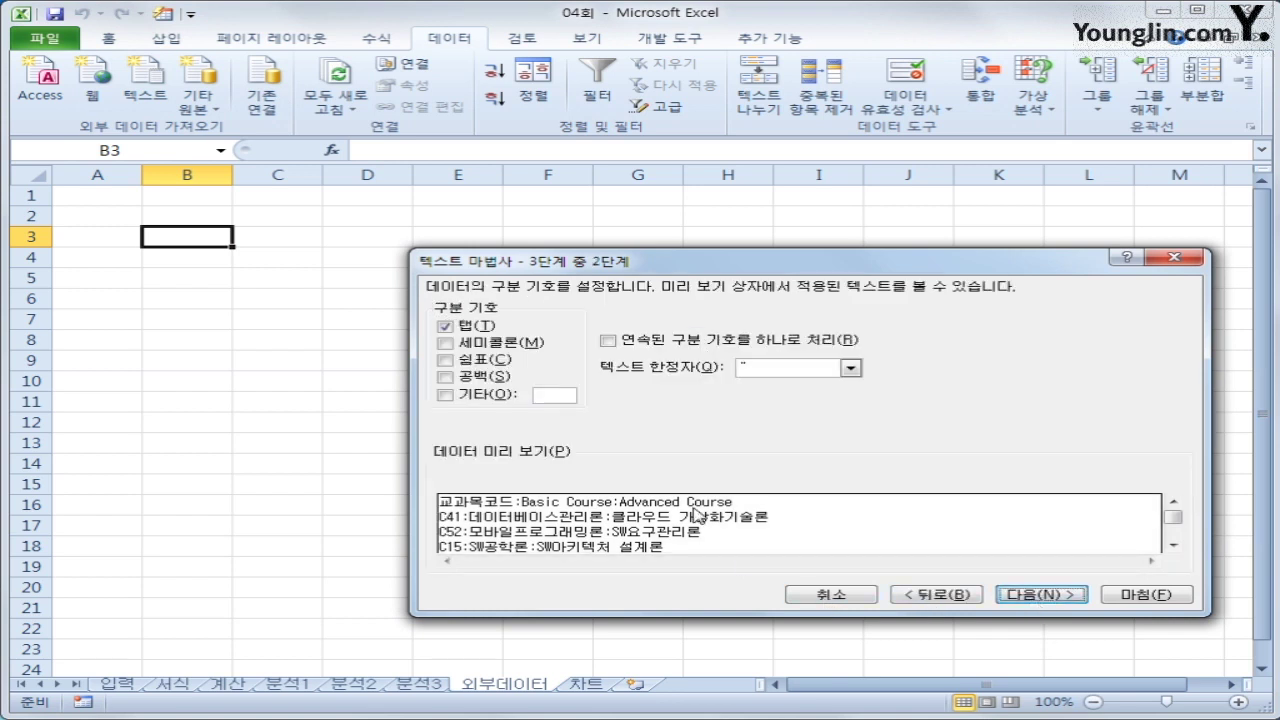
pyautogui.click(445, 327)
pyautogui.click(550, 396)
pyautogui.write(':')
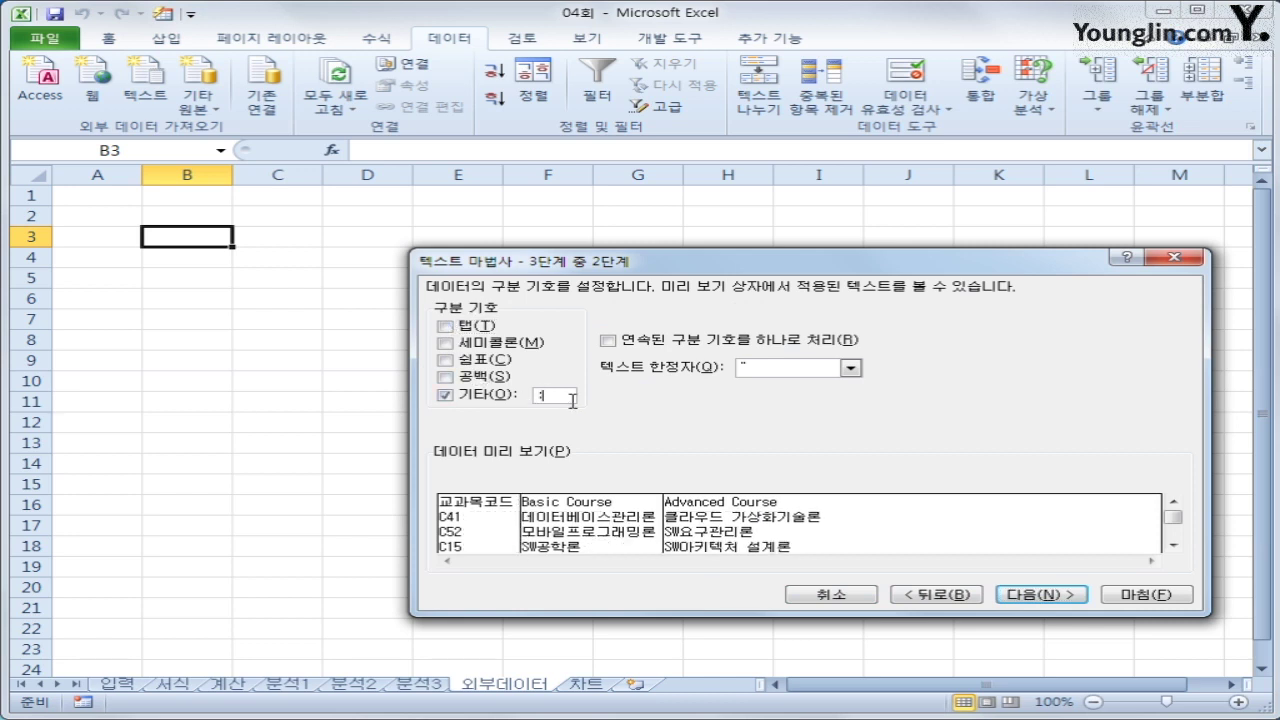